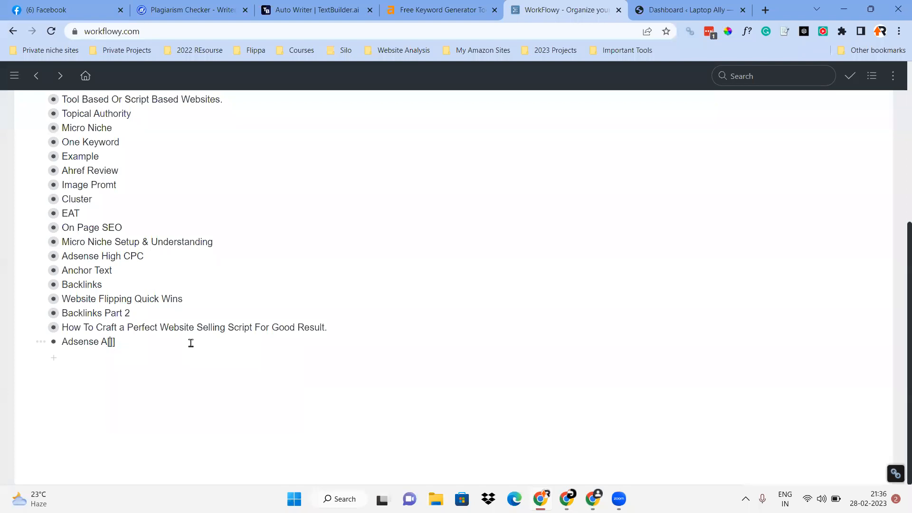
Complete the last outline bullet as "Adsense Approval" and open it as its own page with an empty bullet.
key(Right)
text(pproval)
drag(53, 342, 82, 196)
click(54, 151)
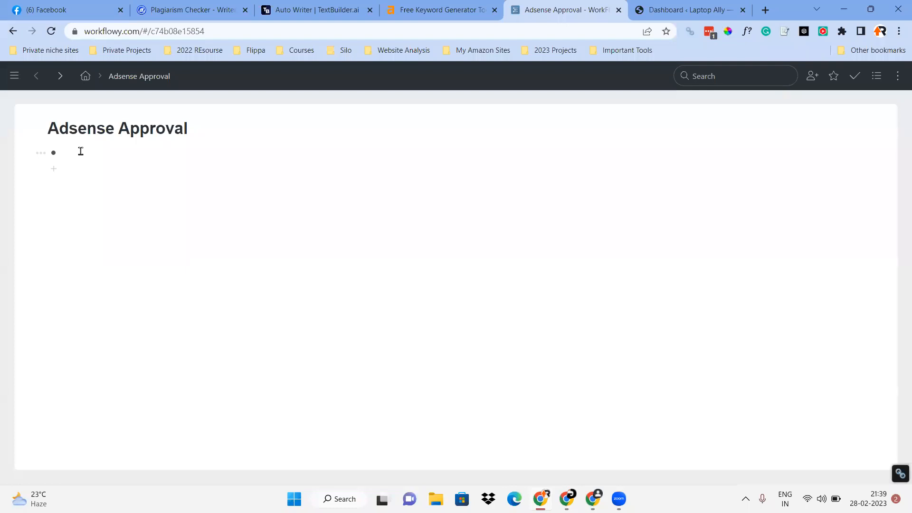
Switch to the Ahrefs Free Keyword Generator and try to find Google keywords for "calculator" in the United States.
key(ctrl+shift+Tab)
click(226, 297)
text(calculat)
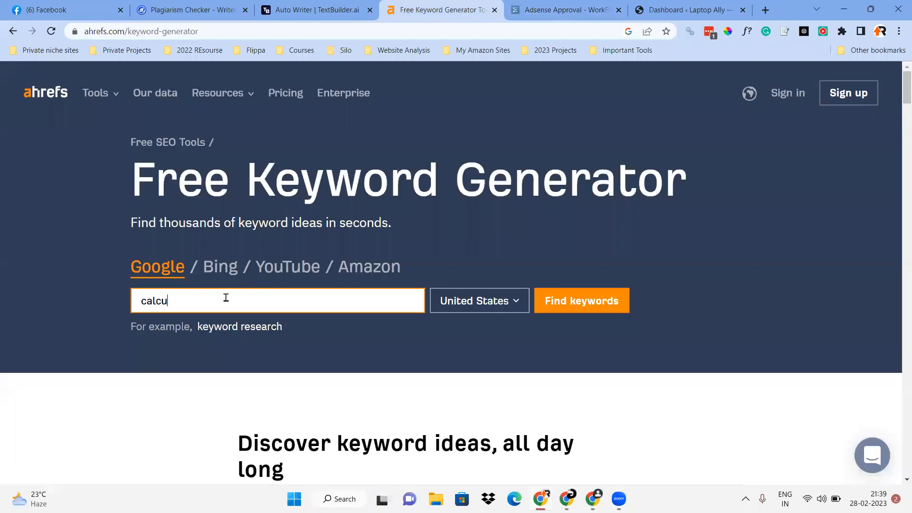
text(or)
click(573, 302)
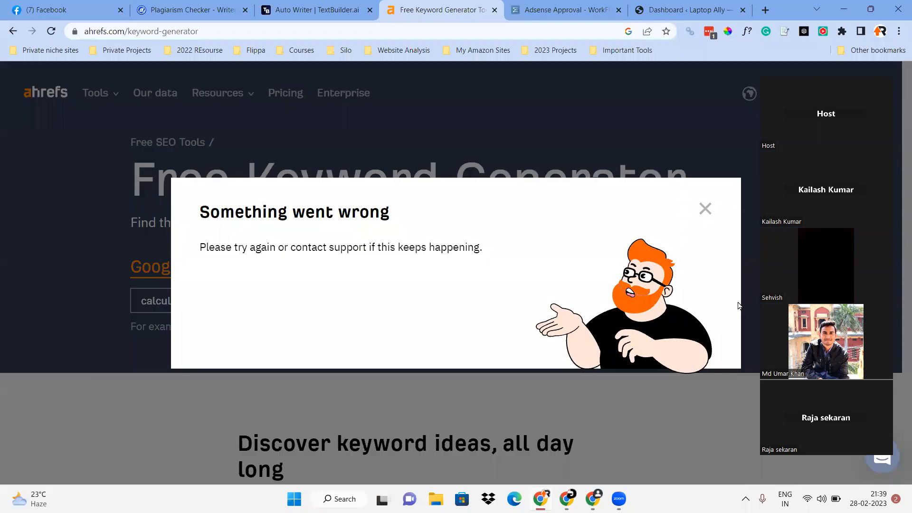
Reload the keyword generator page and try the "calculator" keyword search again, closing the error dialog.
click(52, 32)
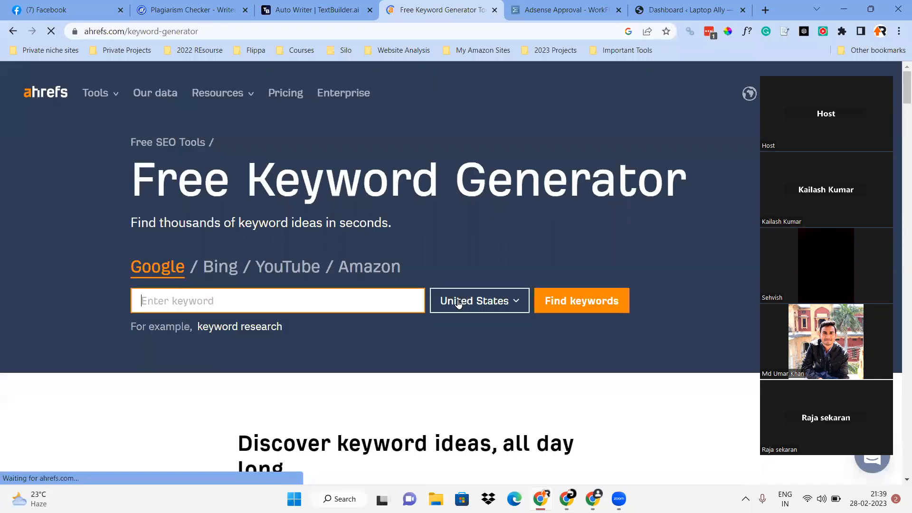
click(274, 306)
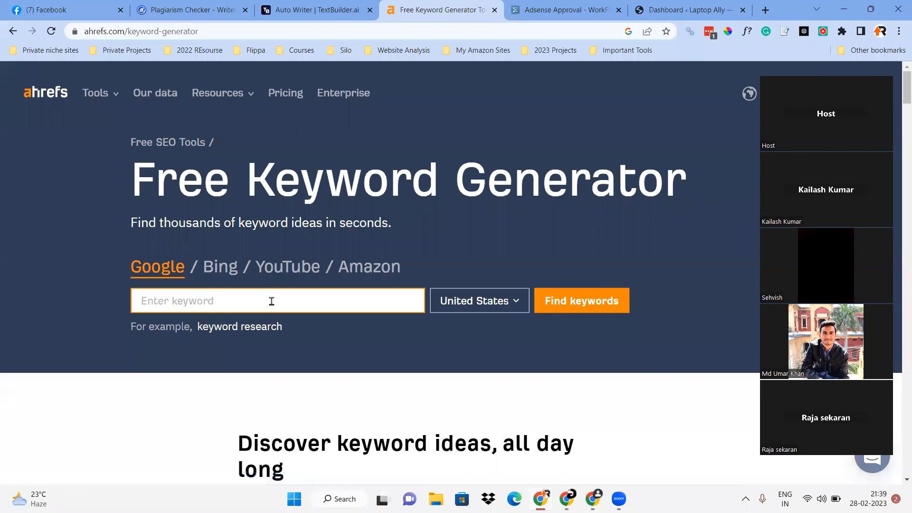
text(calculator)
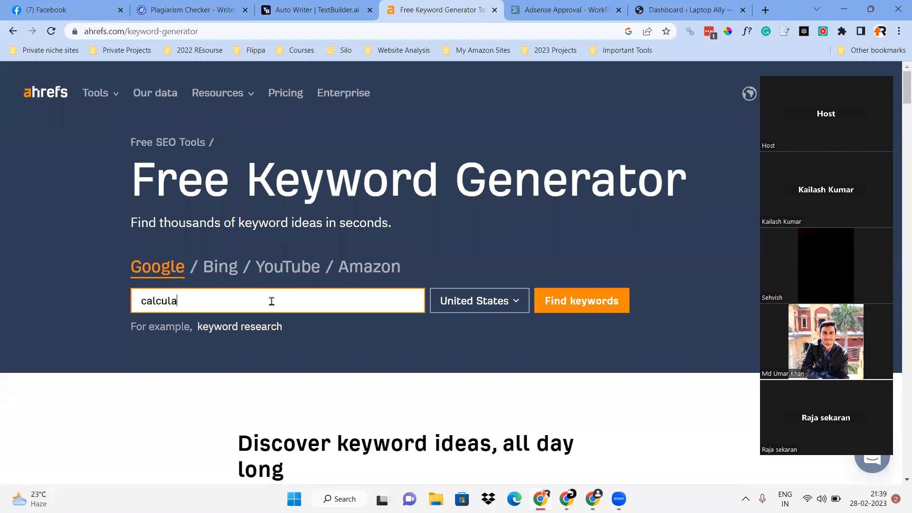
click(552, 292)
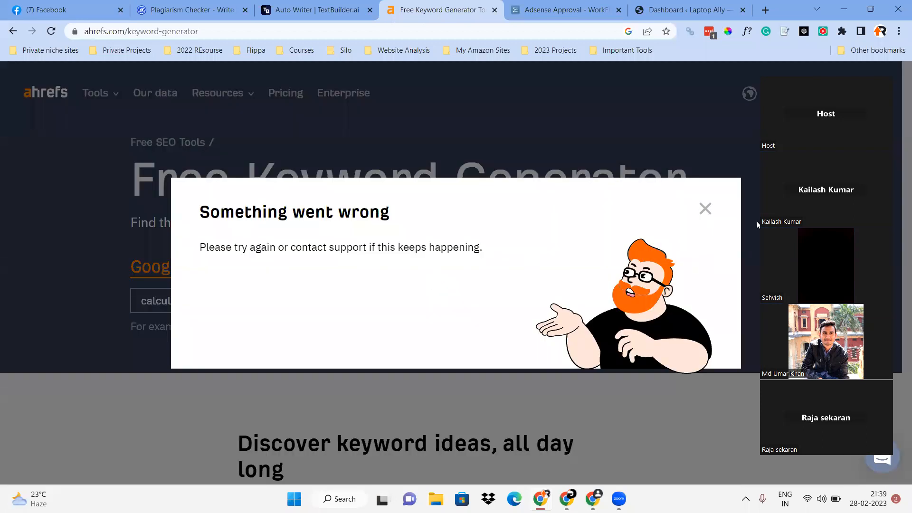
click(703, 209)
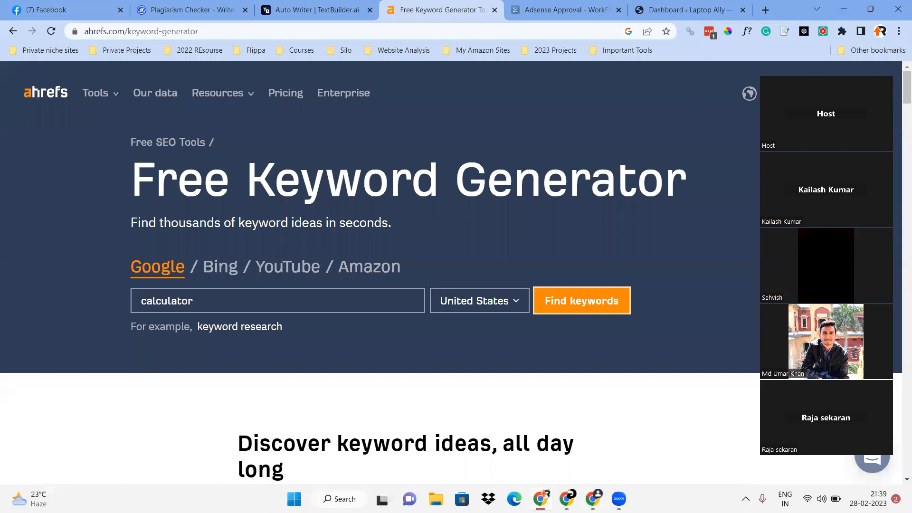
Switch to the other browser window and open Google in a new tab.
key(alt+Tab)
click(162, 10)
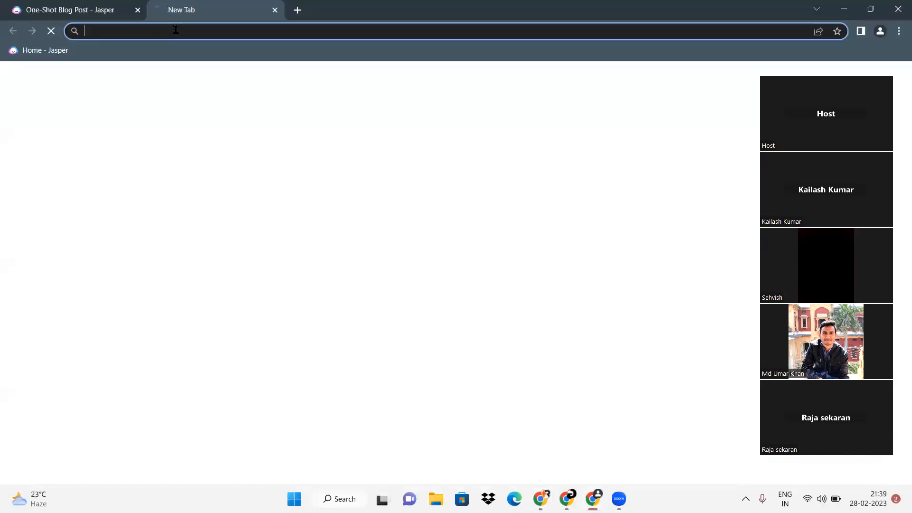
click(178, 28)
text(go)
key(Return)
Enter the wildcard query "*calculator", search for the suggested "mortgage calculator", and dismiss the location permission request.
text(calculator)
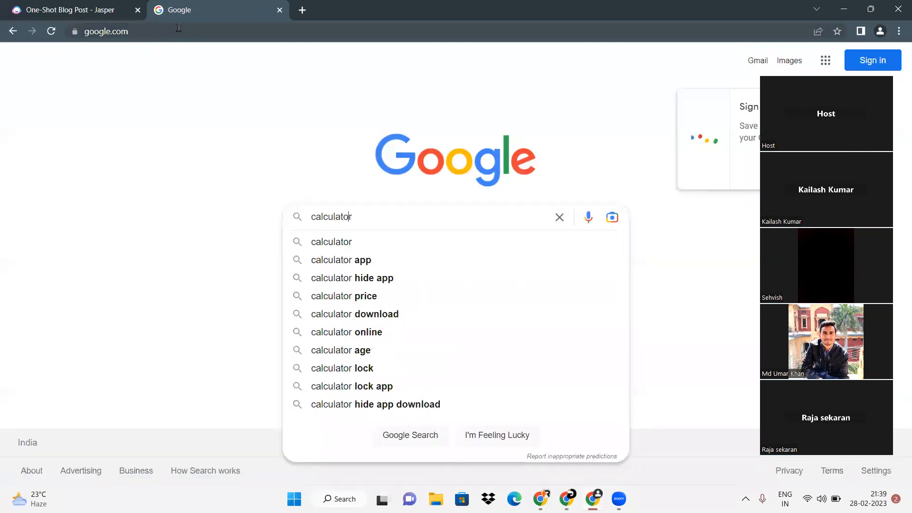
key(Home)
text(*)
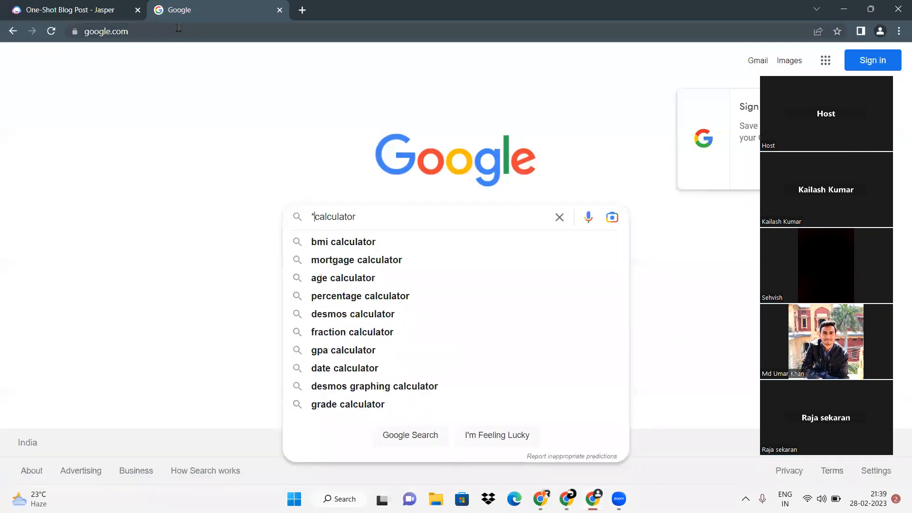
click(387, 261)
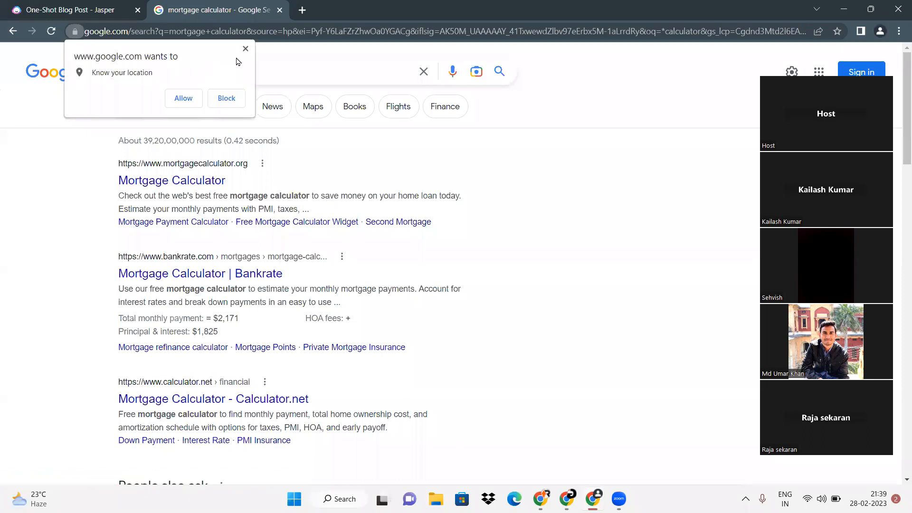
click(505, 96)
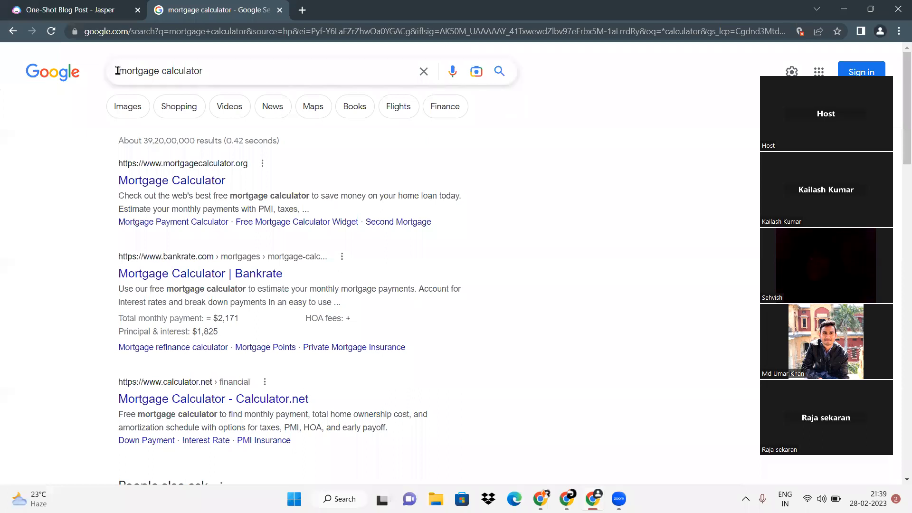
Copy the word "mortgage" from the search query and replace the whole query with it.
double_click(119, 70)
right_click(159, 75)
click(169, 118)
click(233, 68)
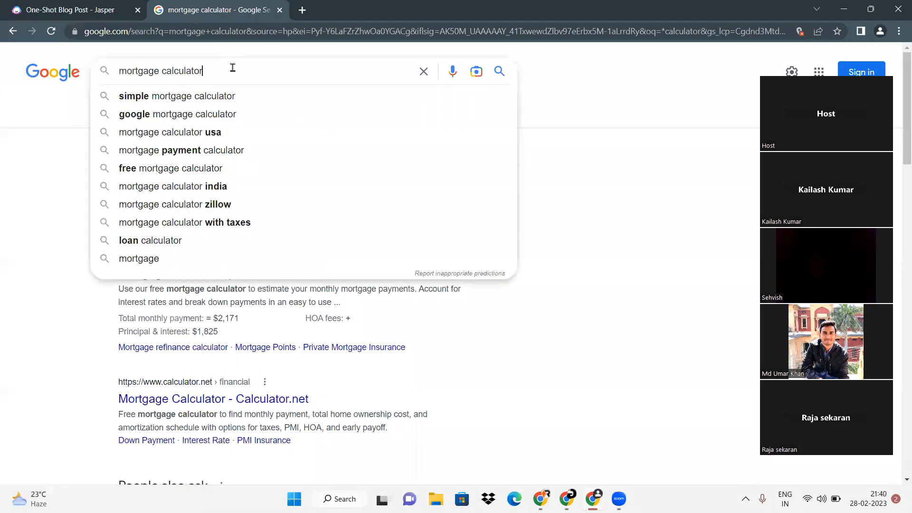
key(ctrl+a)
key(BackSpace)
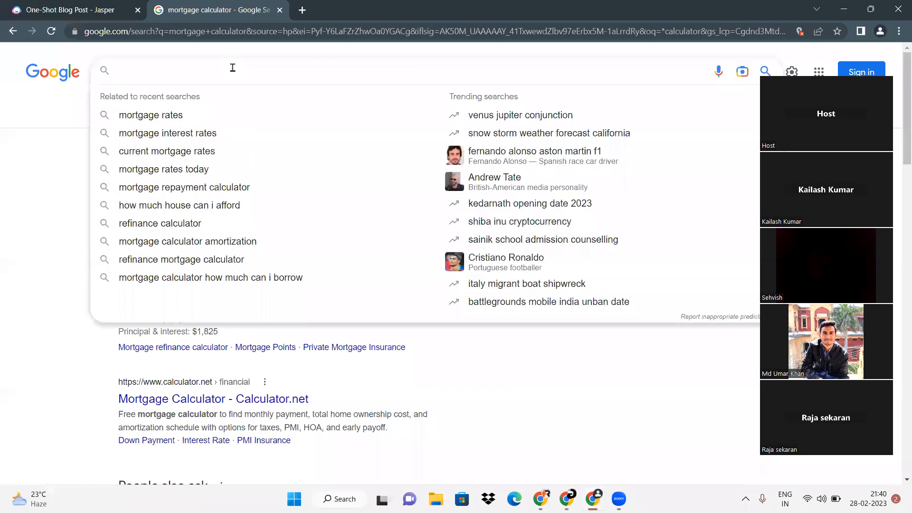
key(ctrl+v)
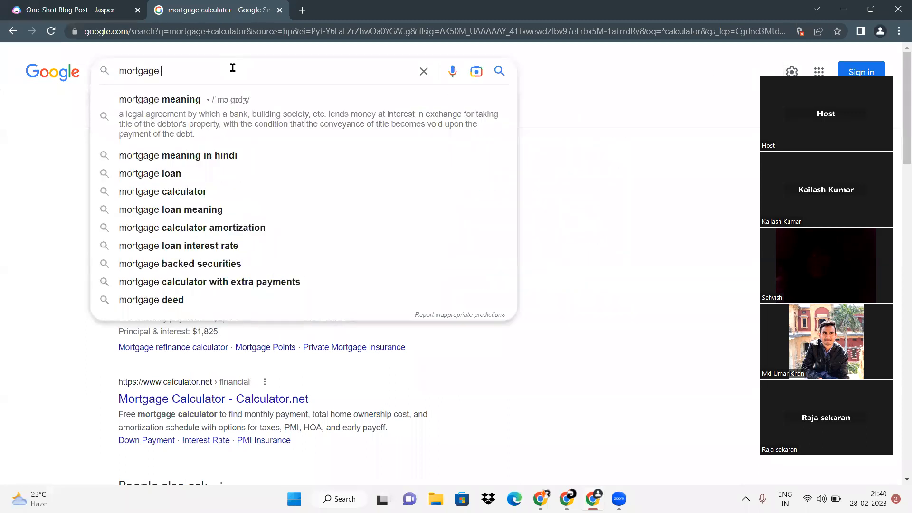
Put "How" before "mortgage" to check the question suggestions, and remove the added word again.
key(Left)
key(Left)
key(Left)
key(Left)
key(Left)
key(Left)
key(Left)
key(Left)
text(How)
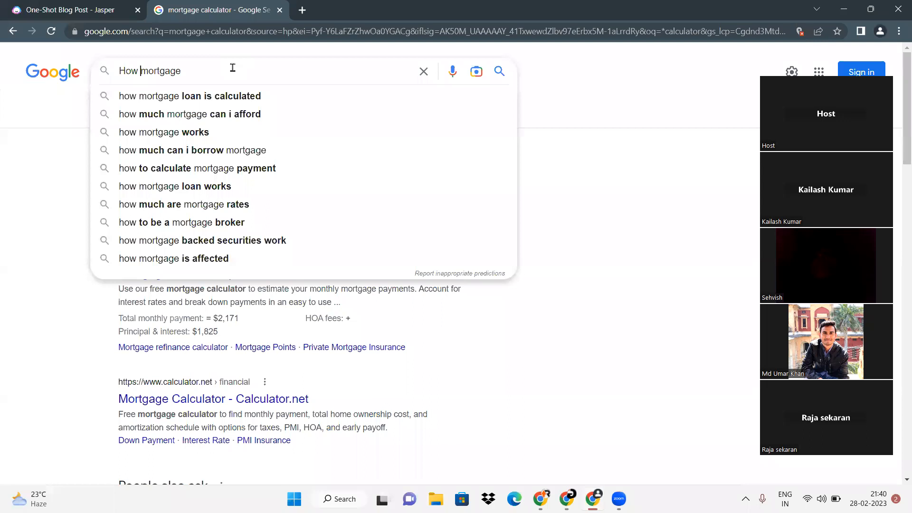
key(BackSpace)
key(BackSpace)
key(BackSpace)
key(BackSpace)
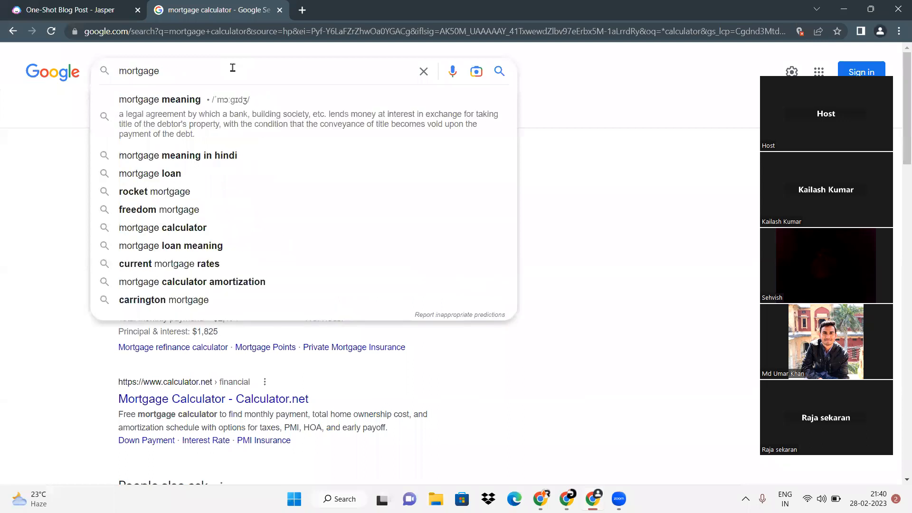
Extend the query to "mortgage * calculator" to check wildcard suggestions between the two words.
text(c)
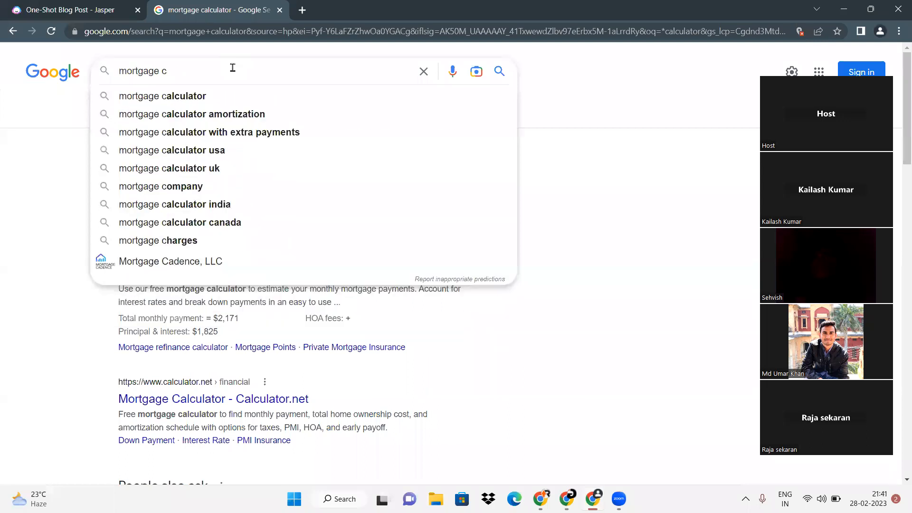
text(alculator)
click(162, 70)
text(*)
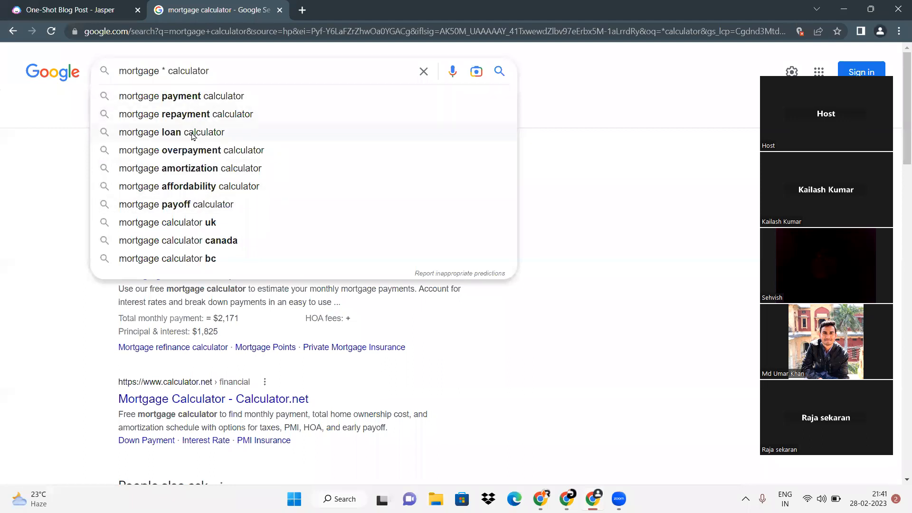
Copy "mortgage" from the query and switch to the TextBuilder.ai Auto Writer page in the first browser window.
double_click(157, 70)
right_click(137, 70)
click(165, 115)
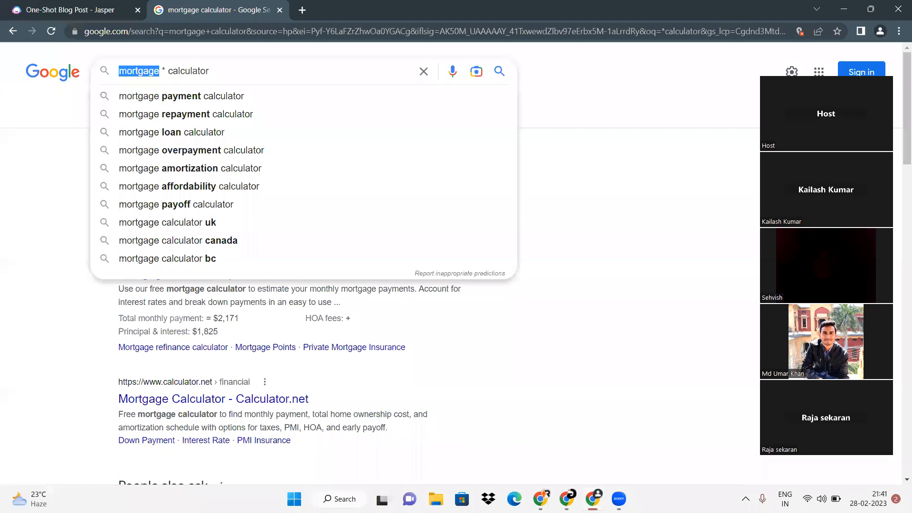
mouse_move(541, 499)
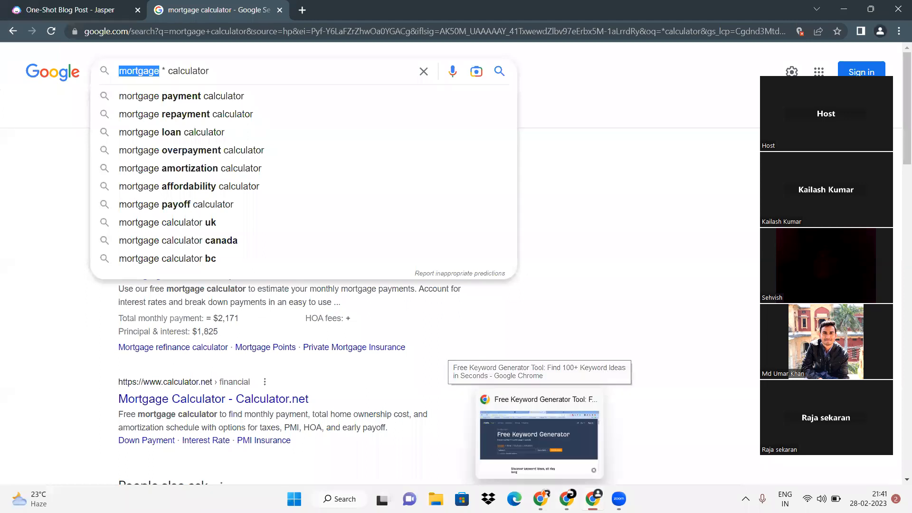
click(538, 440)
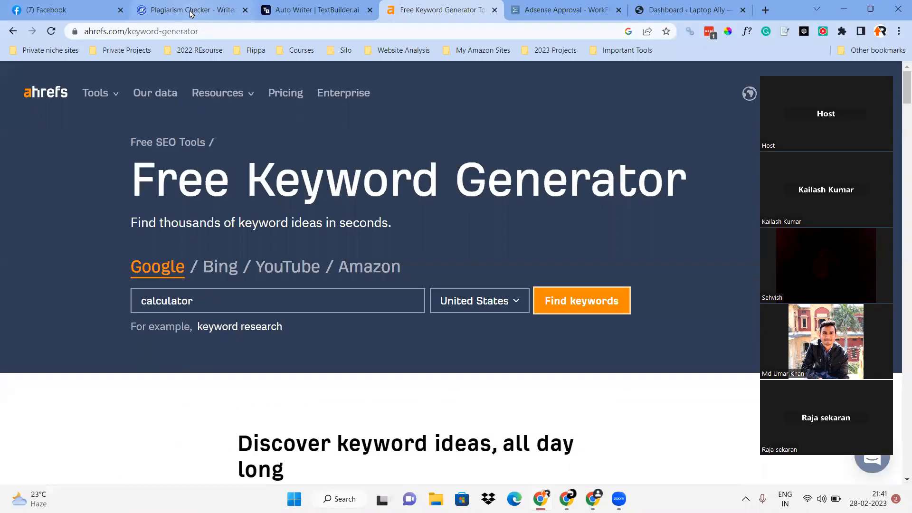
key(ctrl+shift+Tab)
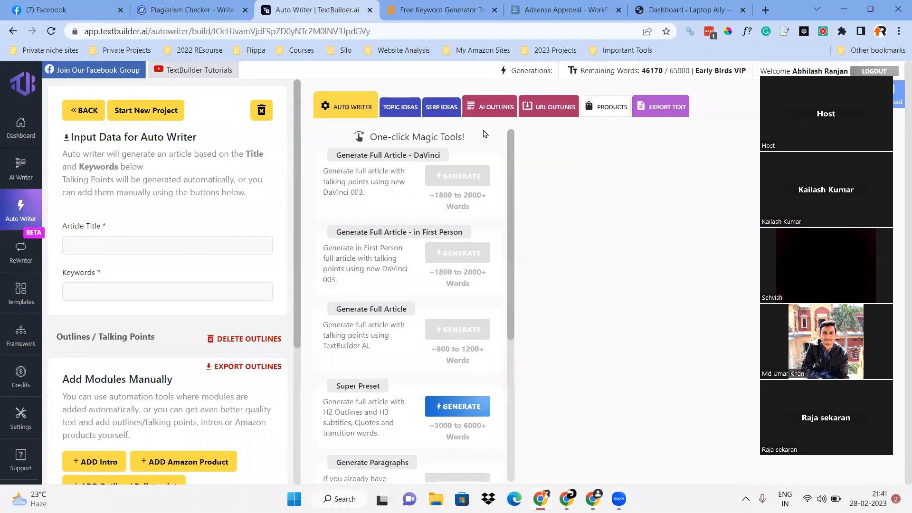
Set the article title to "mortgage" and the keywords to "mortgage,finace".
click(142, 243)
key(ctrl+v)
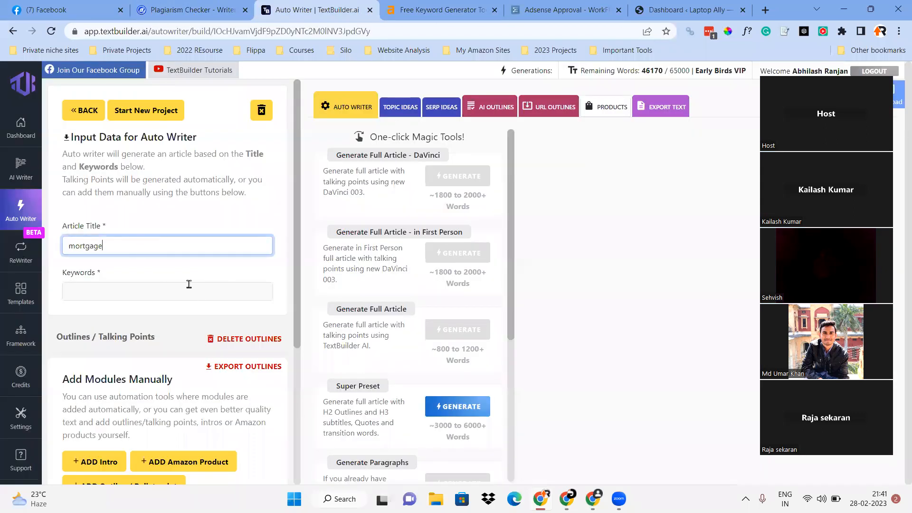
click(151, 295)
key(ctrl+v)
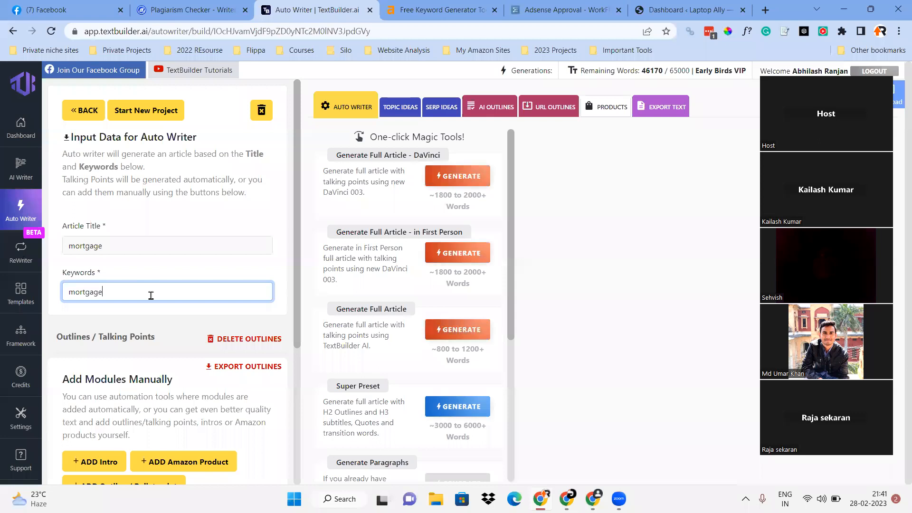
text(,finace,)
Generate topic ideas for the keyword "mortgage".
click(402, 109)
click(389, 209)
key(ctrl+v)
click(409, 241)
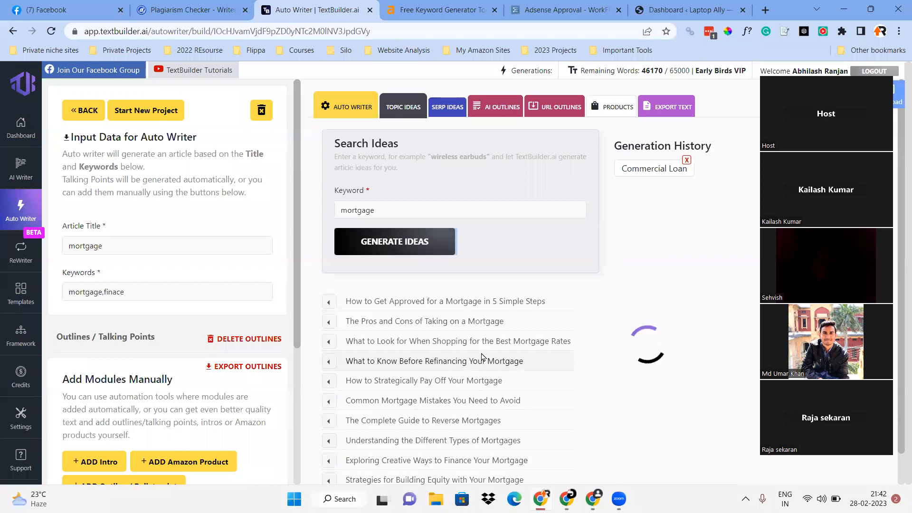
Review the generated topic ideas and apply "The Complete Guide to Reverse Mortgages" to the article title and keywords.
scroll(482, 357, down, 1)
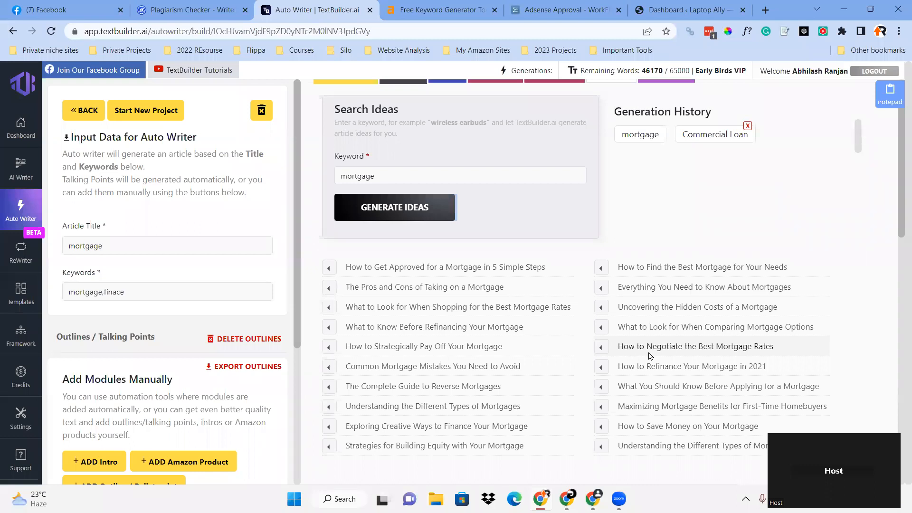
scroll(618, 333, down, 4)
scroll(545, 281, up, 1)
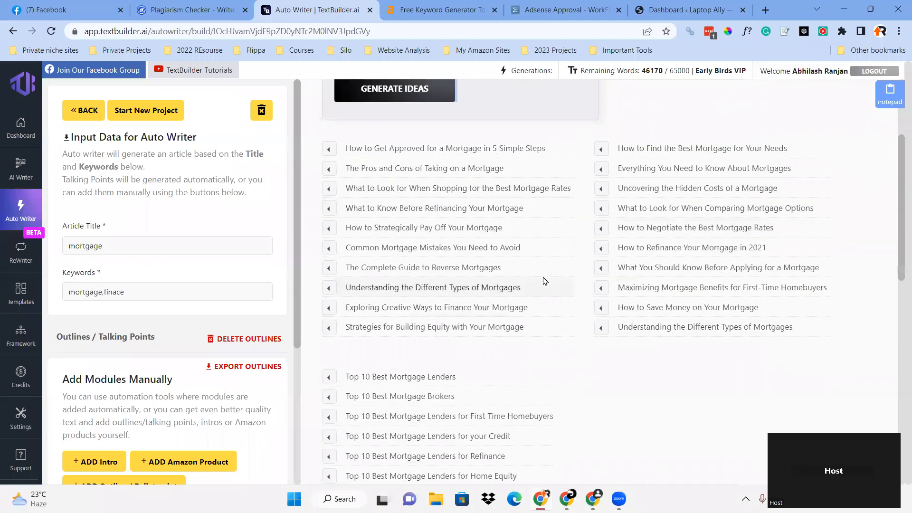
scroll(545, 281, down, 5)
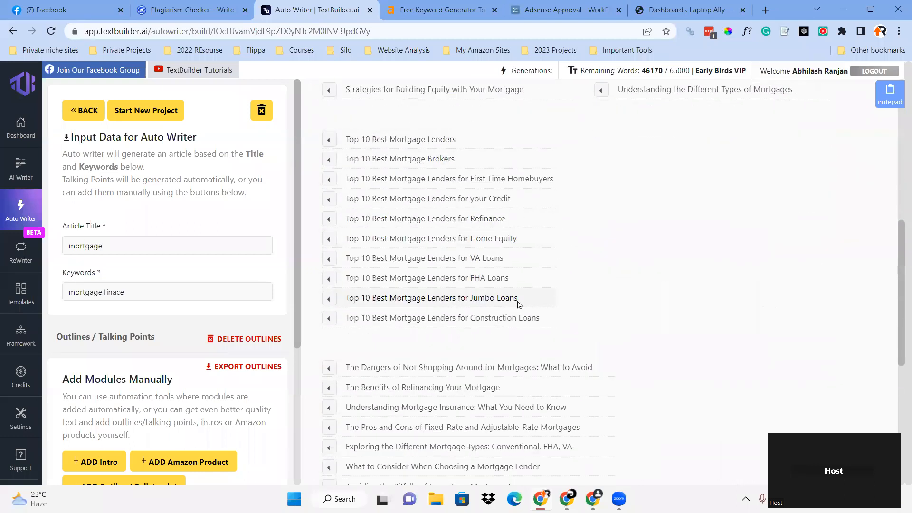
scroll(518, 304, down, 5)
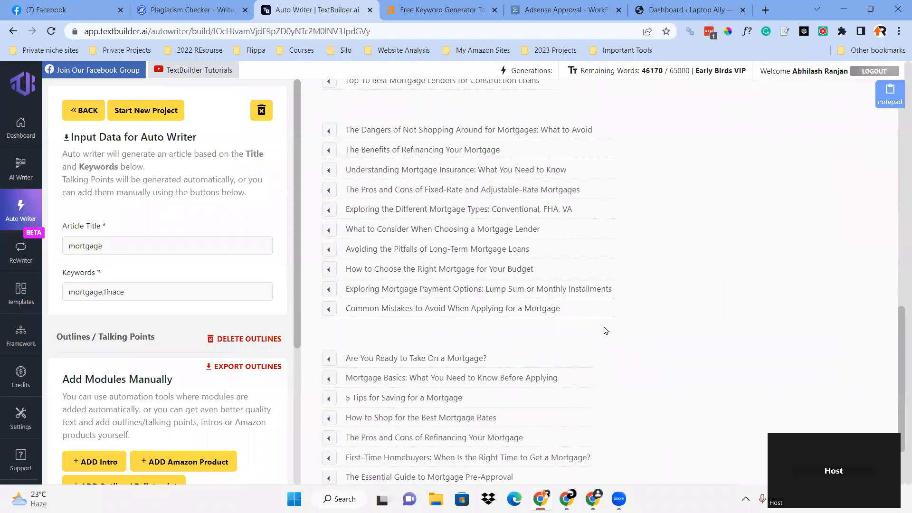
scroll(606, 331, up, 10)
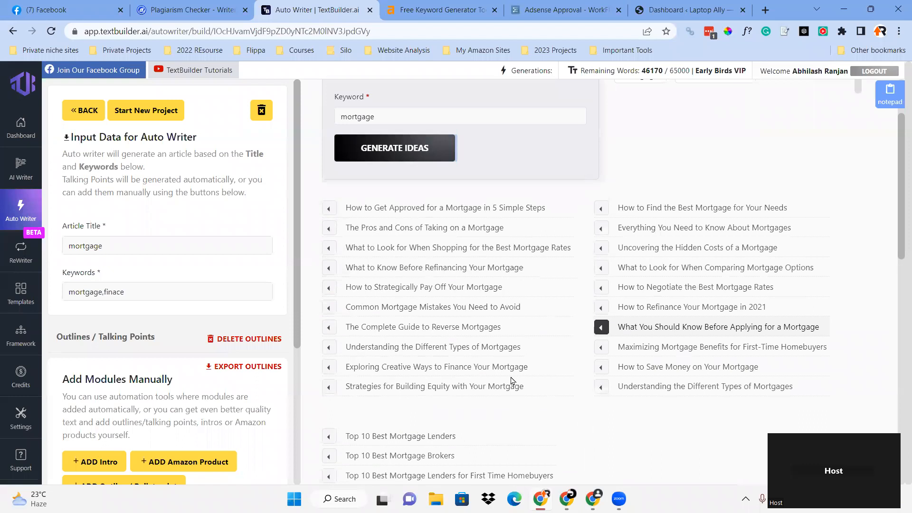
scroll(511, 381, down, 1)
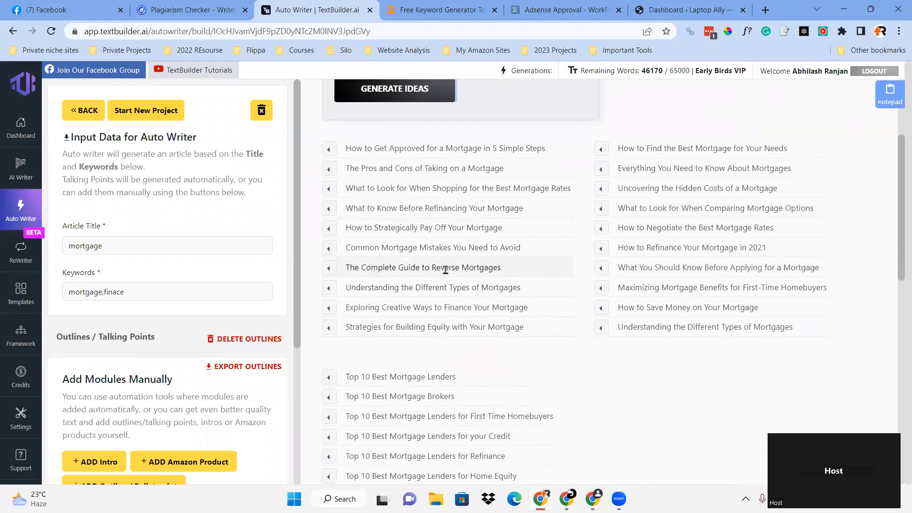
click(329, 268)
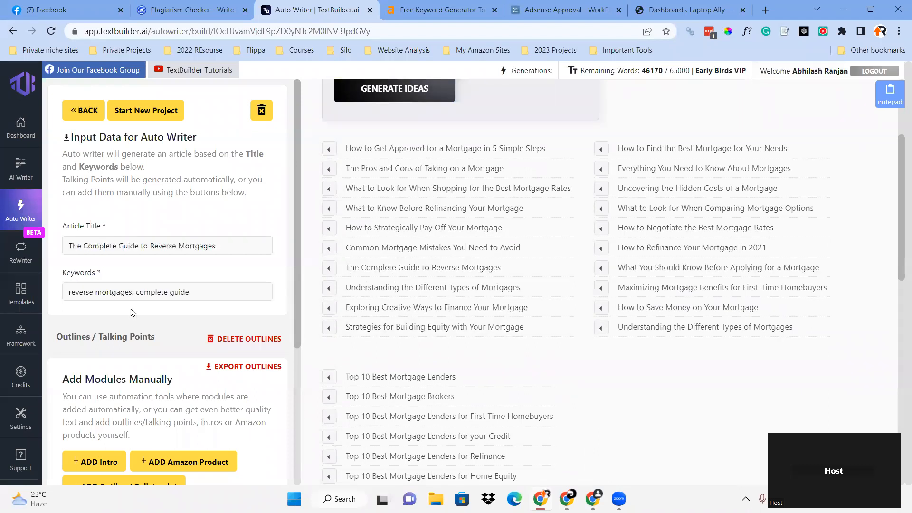
scroll(171, 233, down, 3)
scroll(147, 218, up, 3)
scroll(465, 284, up, 3)
scroll(173, 275, down, 3)
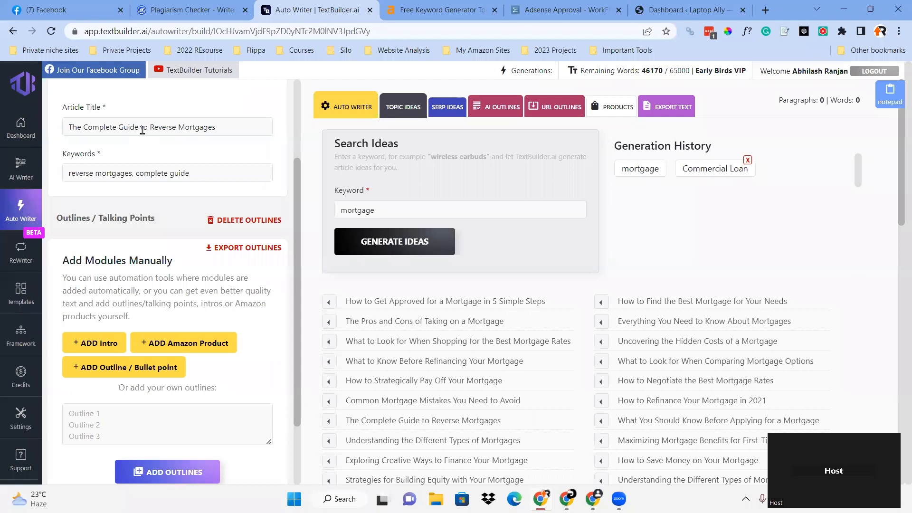
Generate a full article in first person for "The Complete Guide to Reverse Mortgages" with the Auto Writer.
click(350, 109)
scroll(117, 247, up, 1)
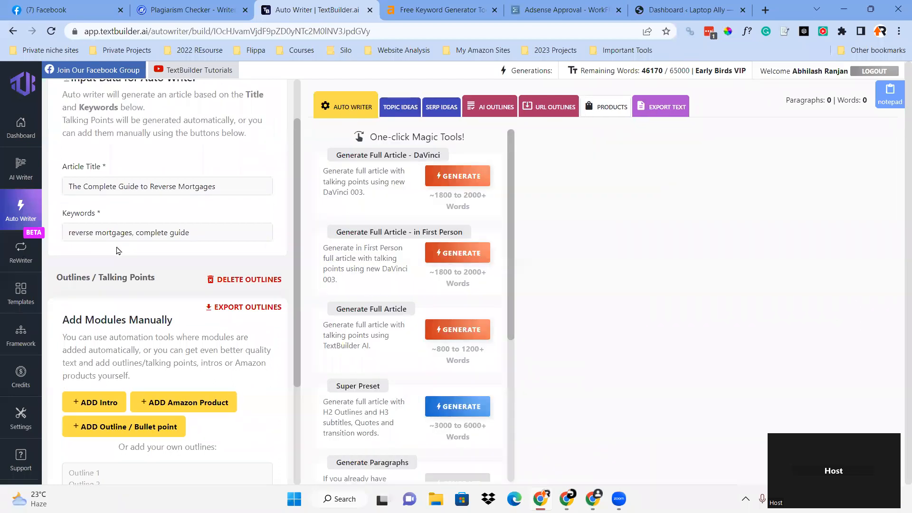
scroll(124, 314, down, 3)
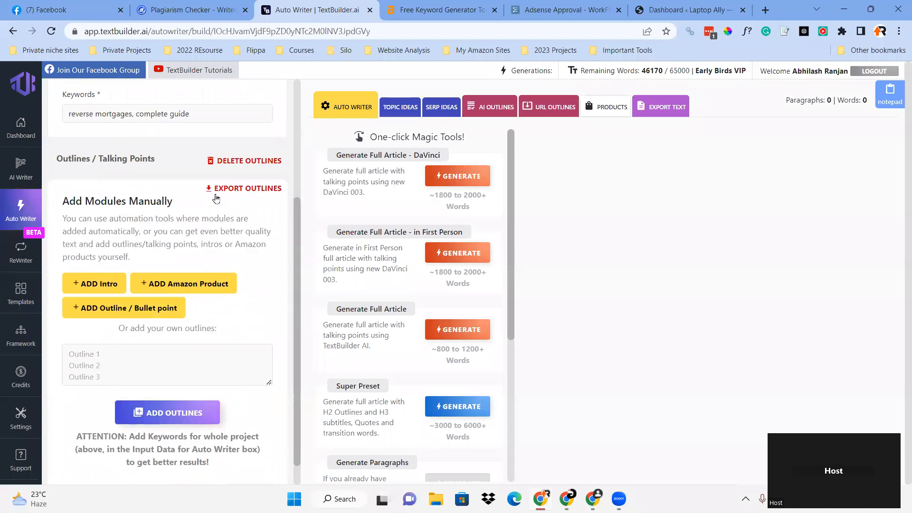
click(148, 355)
scroll(149, 355, up, 3)
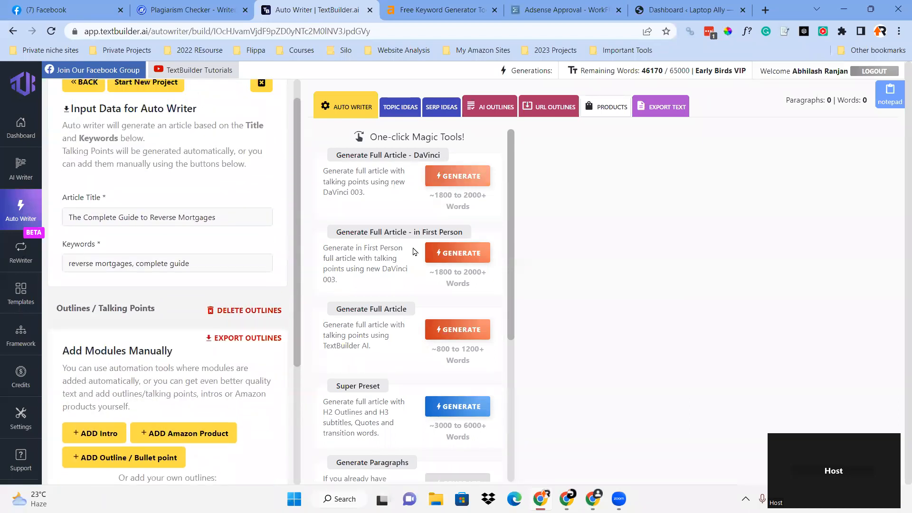
scroll(453, 197, down, 1)
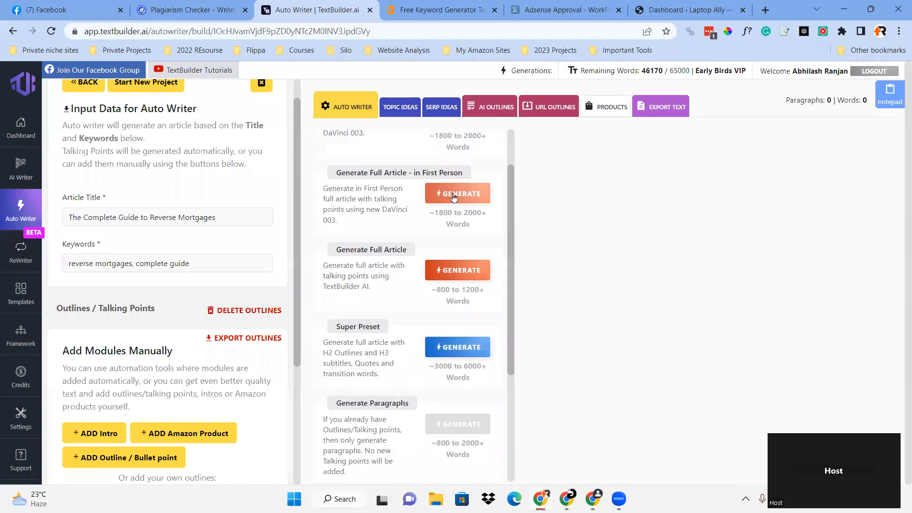
click(454, 195)
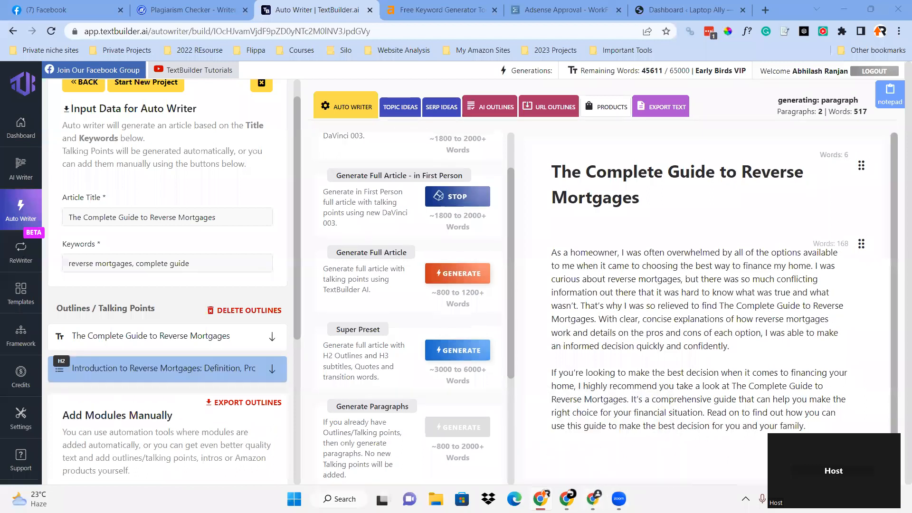
Copy "Reverse Mortgages" from the generated article's title into the Blog Topic of Jasper's One-Shot Blog Post template.
click(594, 499)
click(38, 8)
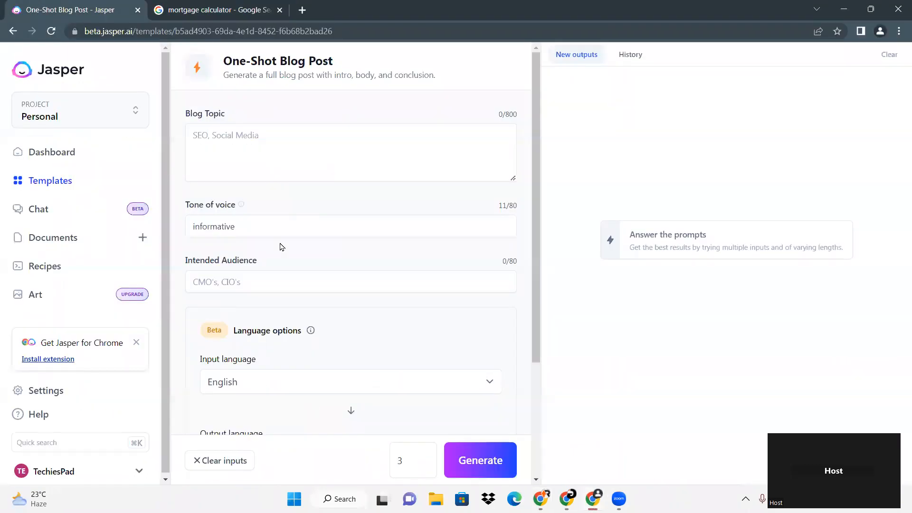
click(279, 140)
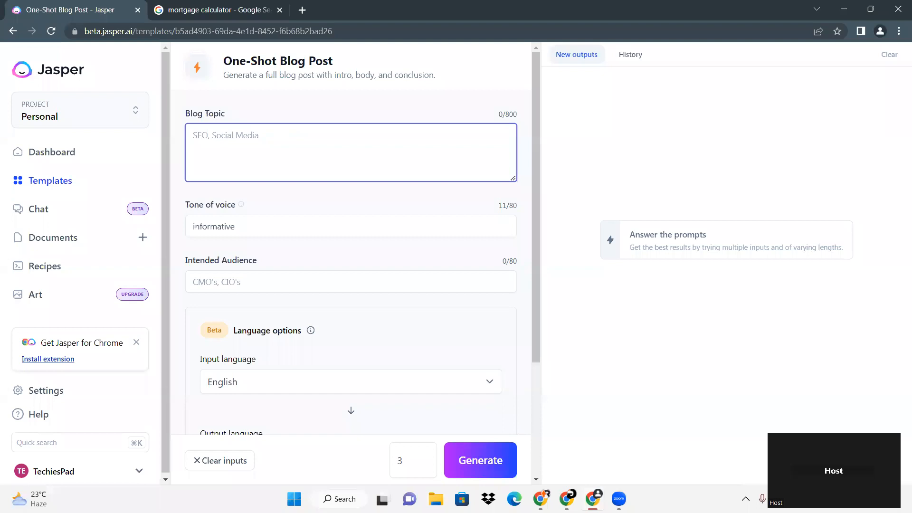
key(alt+Tab)
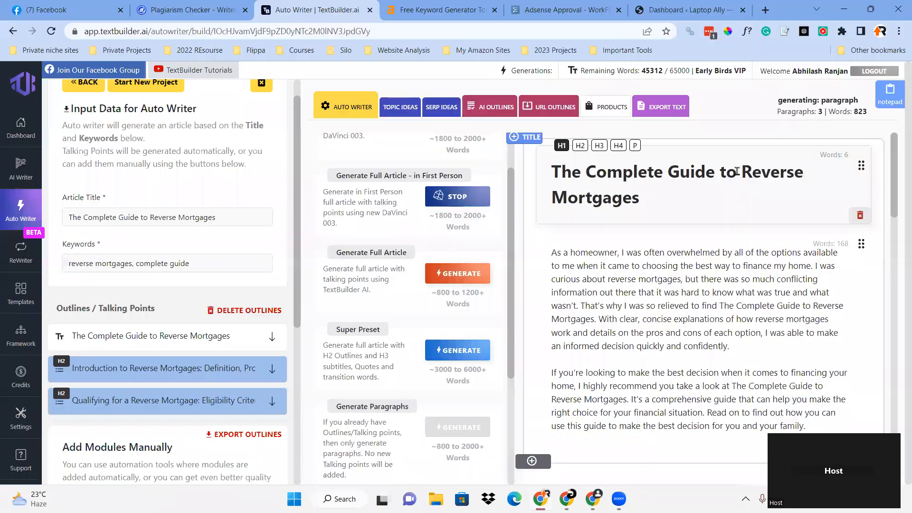
drag(745, 181, 749, 187)
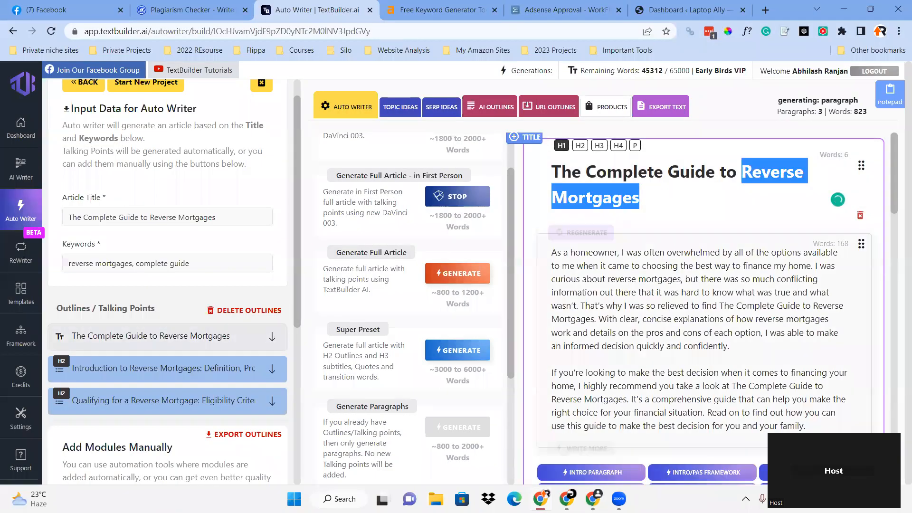
mouse_move(593, 498)
click(580, 445)
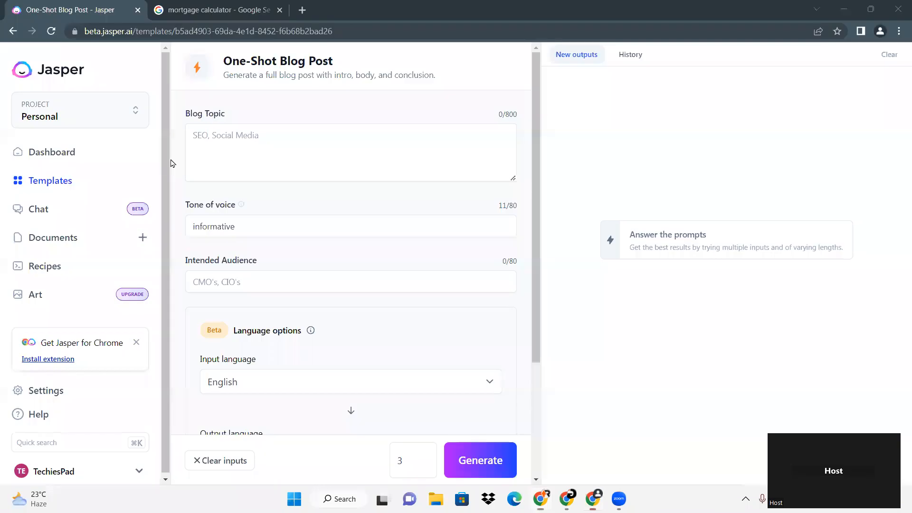
click(298, 175)
key(ctrl+v)
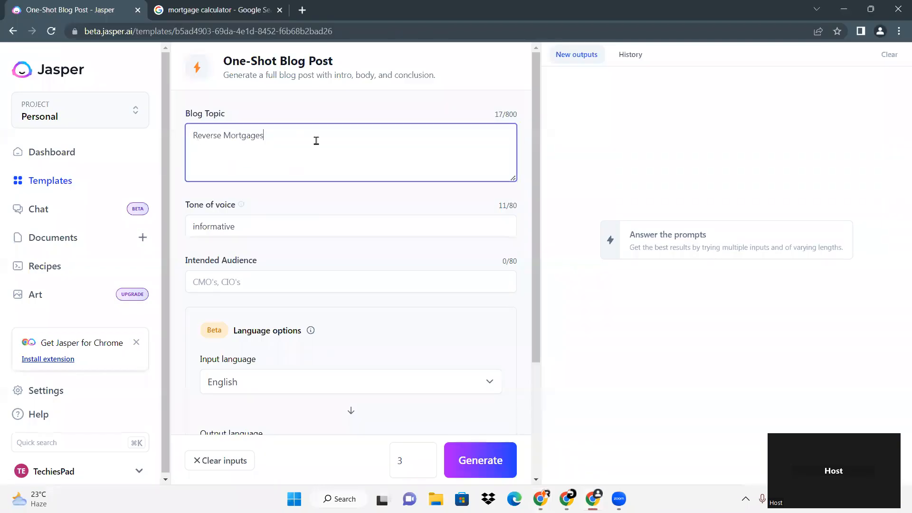
Set the intended audience to "Mortage,Finance,loan" and generate the blog post.
click(282, 278)
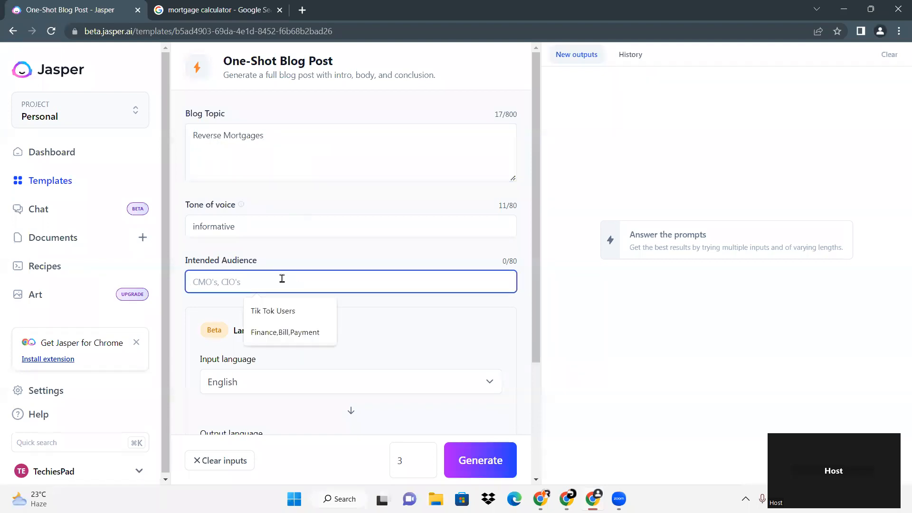
text(M)
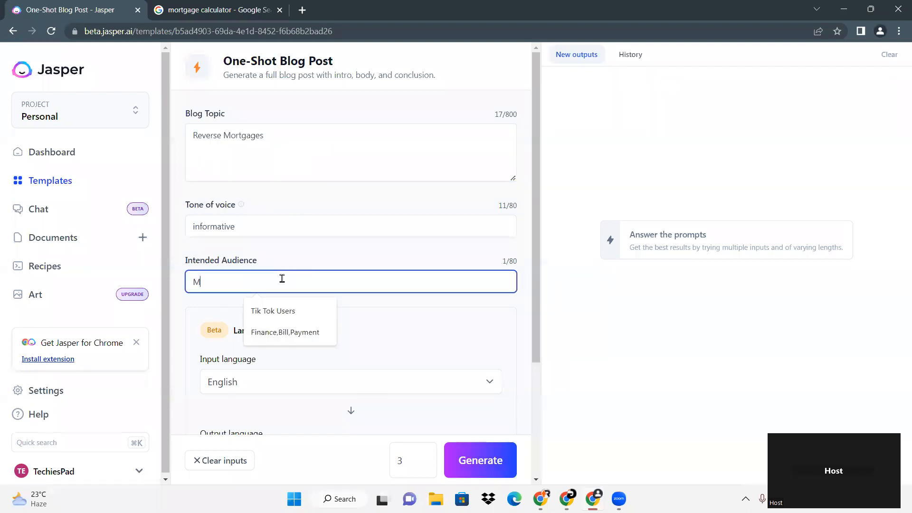
text(ortage,Fina)
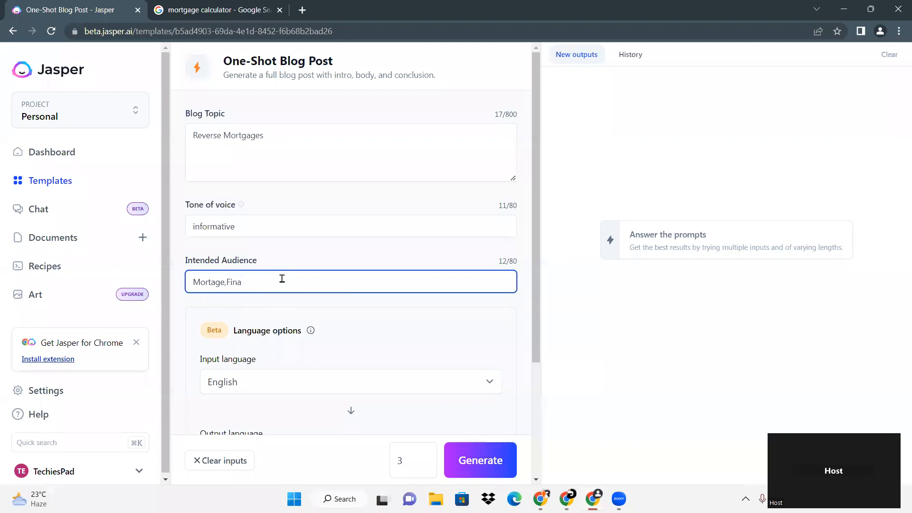
text(nce,loan)
click(312, 257)
scroll(341, 297, down, 3)
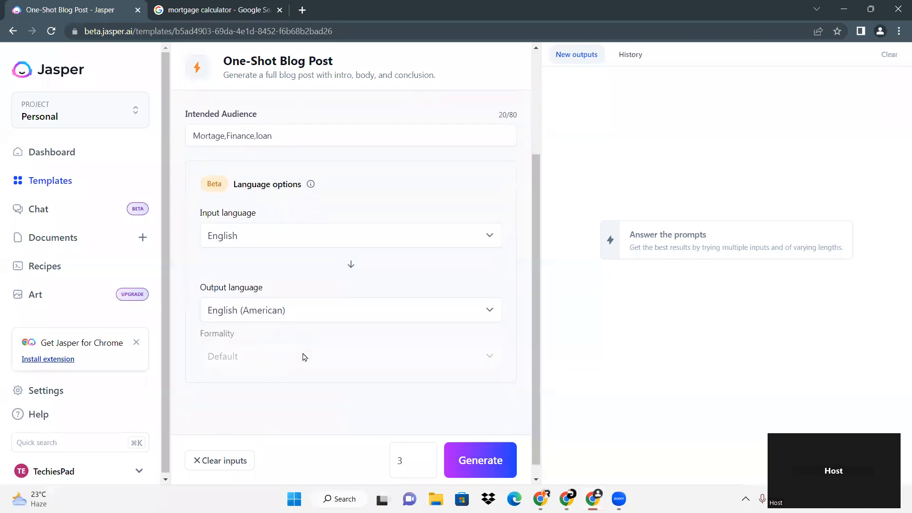
click(480, 459)
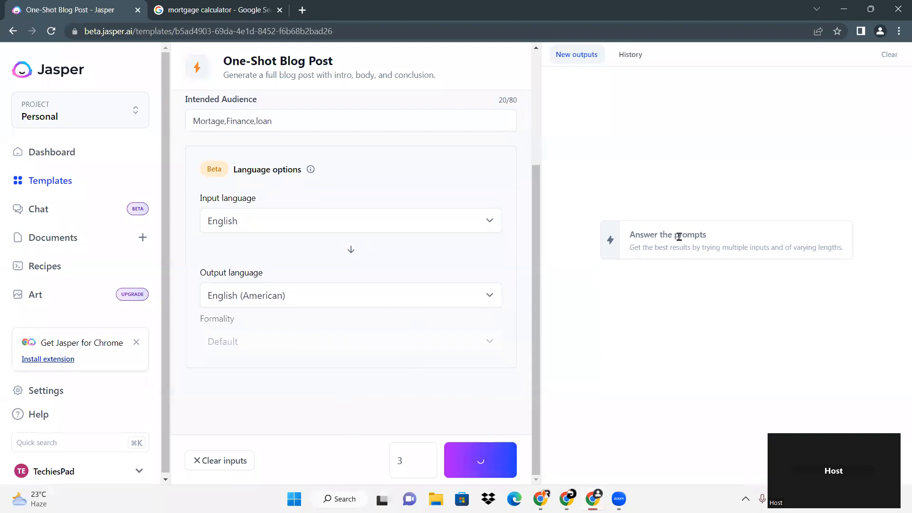
Switch to TextBuilder.ai and check the outlines and paragraphs of the first-person article being generated.
click(540, 499)
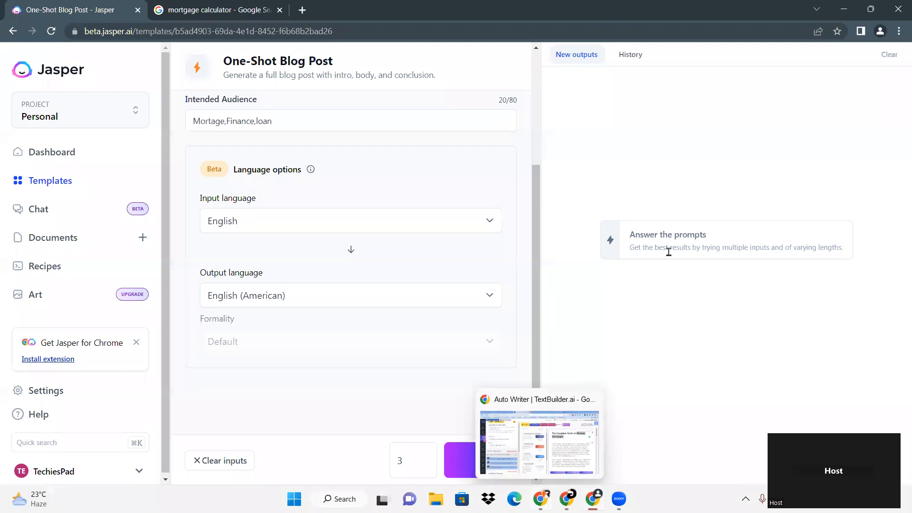
scroll(669, 301, down, 10)
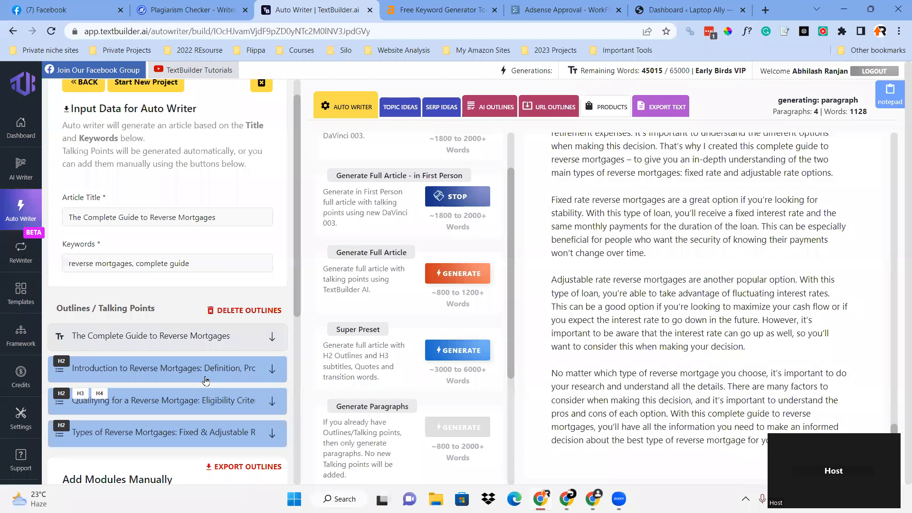
scroll(207, 366, down, 5)
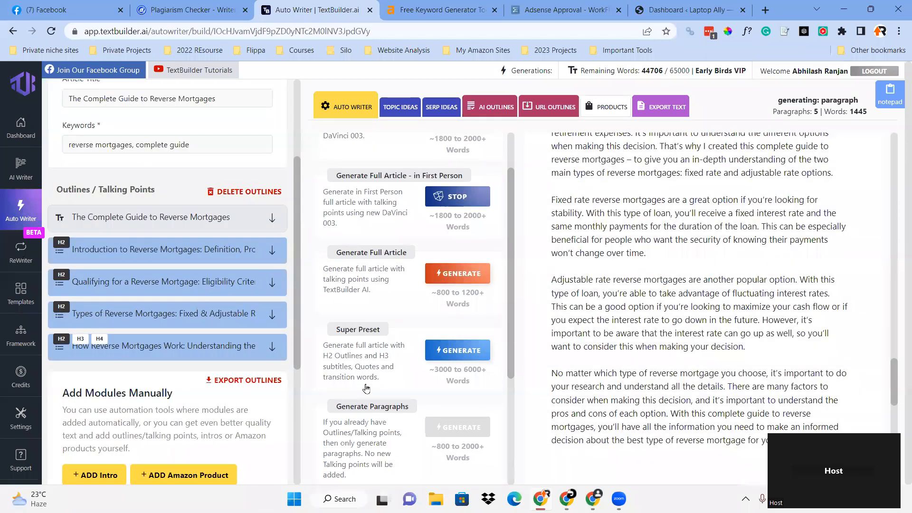
Switch back to Jasper and read through the generated reverse mortgages post from title to conclusion.
click(588, 456)
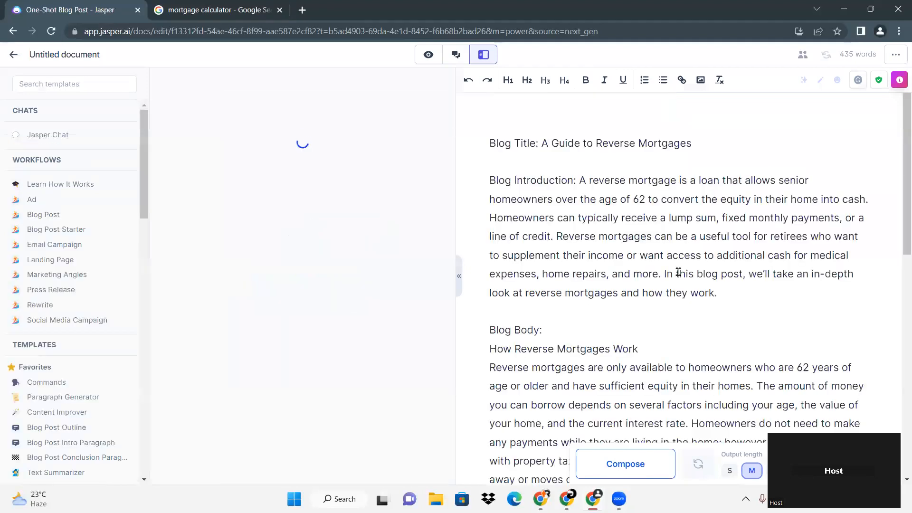
scroll(678, 272, down, 12)
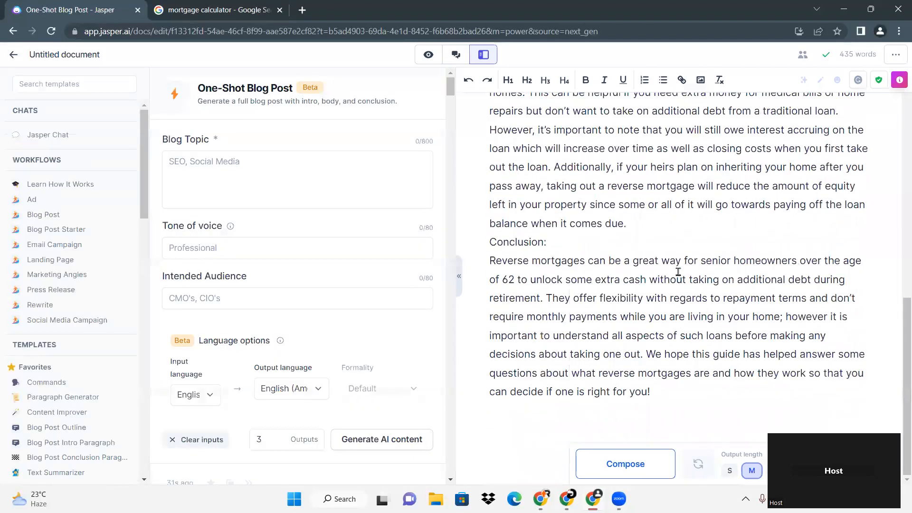
scroll(675, 273, up, 15)
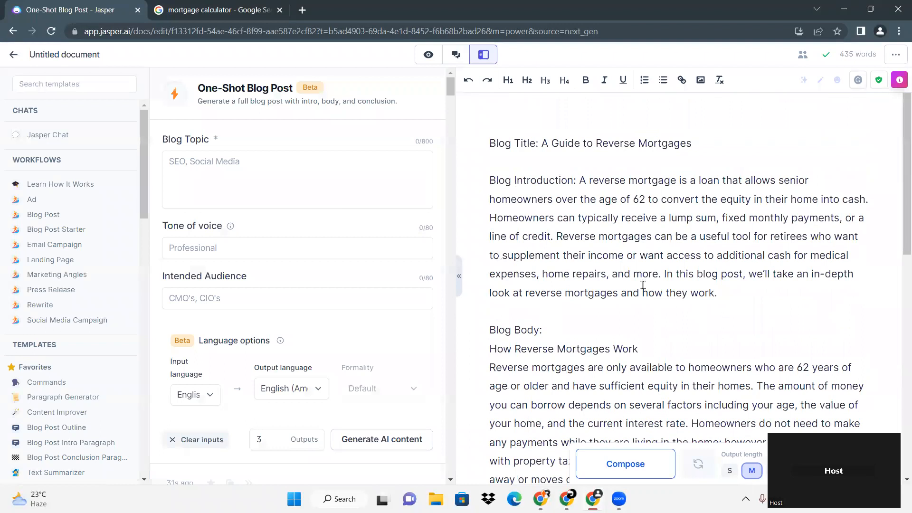
scroll(522, 223, down, 4)
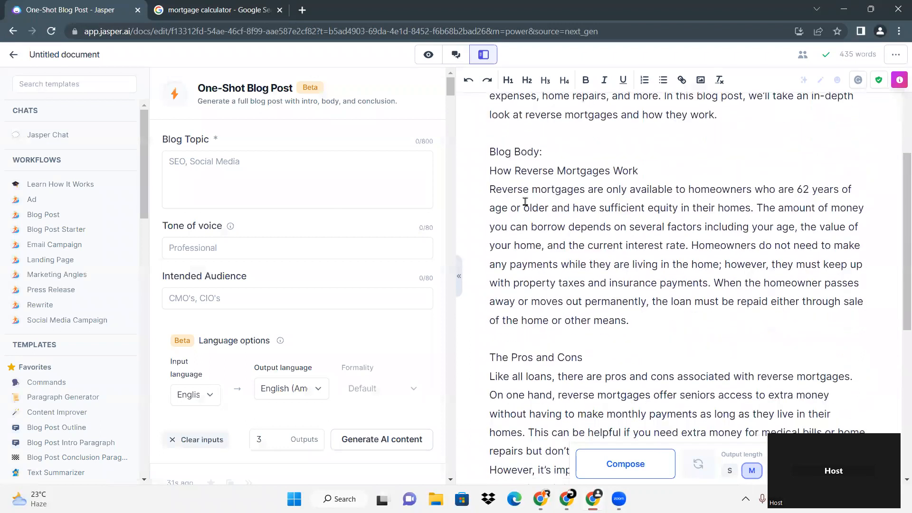
scroll(617, 218, down, 5)
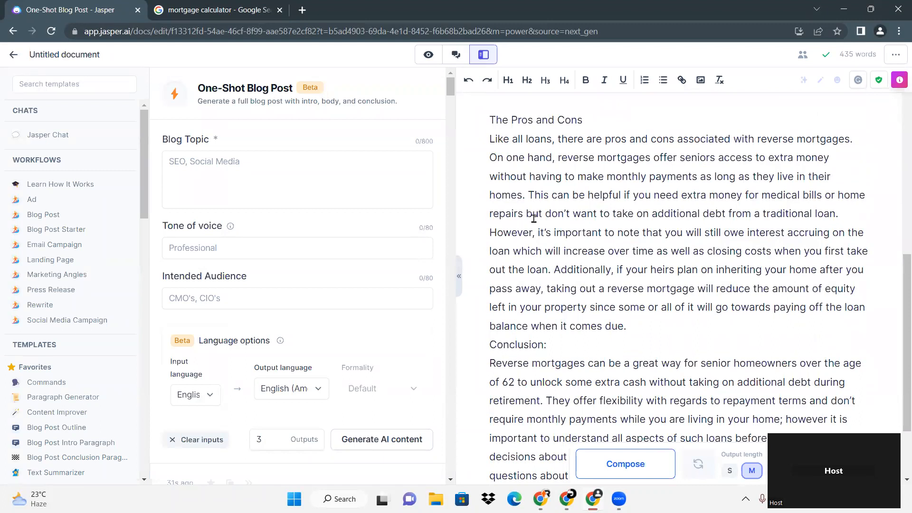
scroll(600, 275, up, 9)
scroll(617, 284, down, 5)
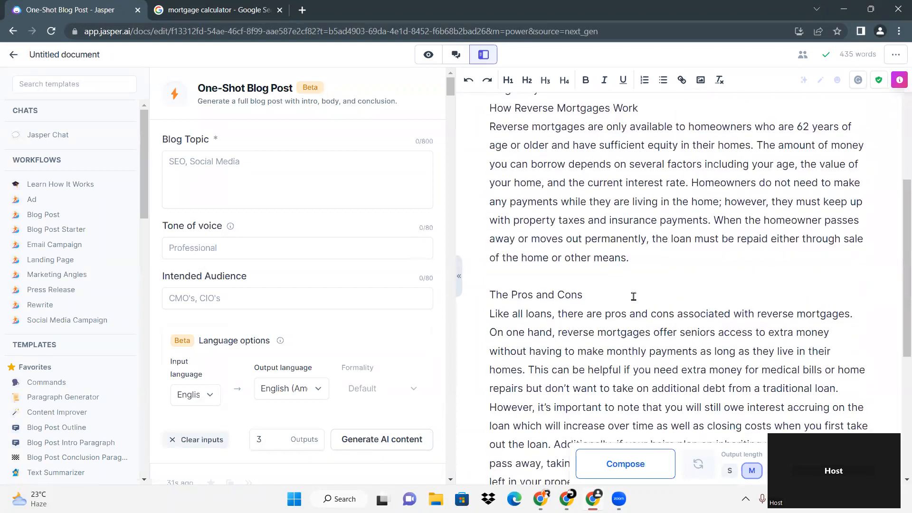
scroll(633, 296, down, 6)
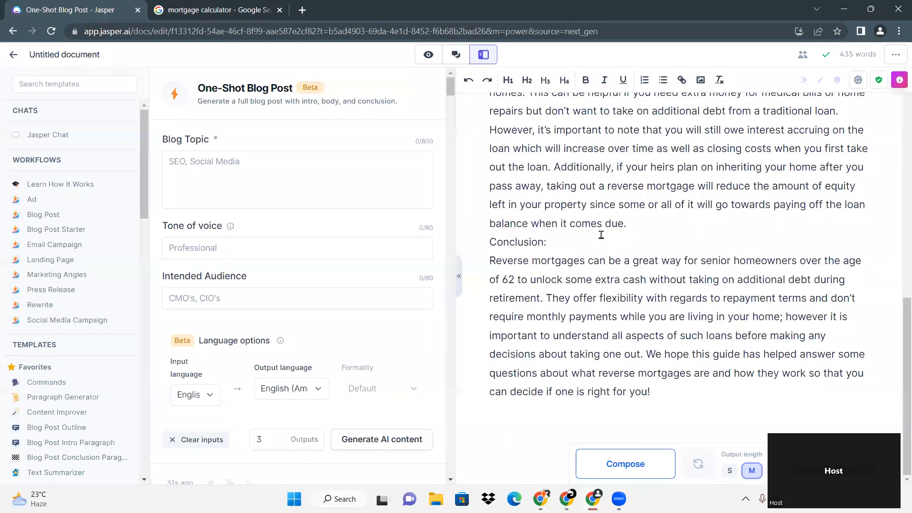
scroll(655, 322, up, 11)
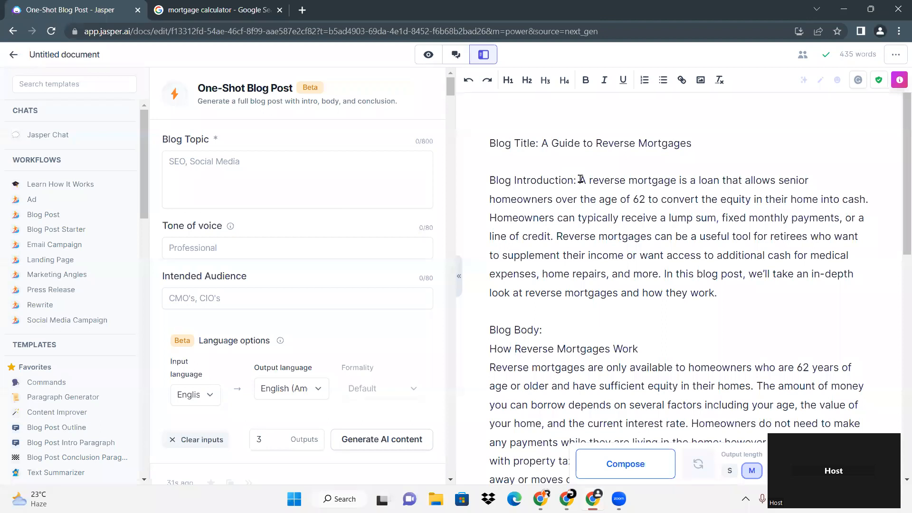
Highlight the blog introduction paragraph and examine the body sections that follow it.
drag(580, 180, 747, 297)
scroll(750, 297, down, 1)
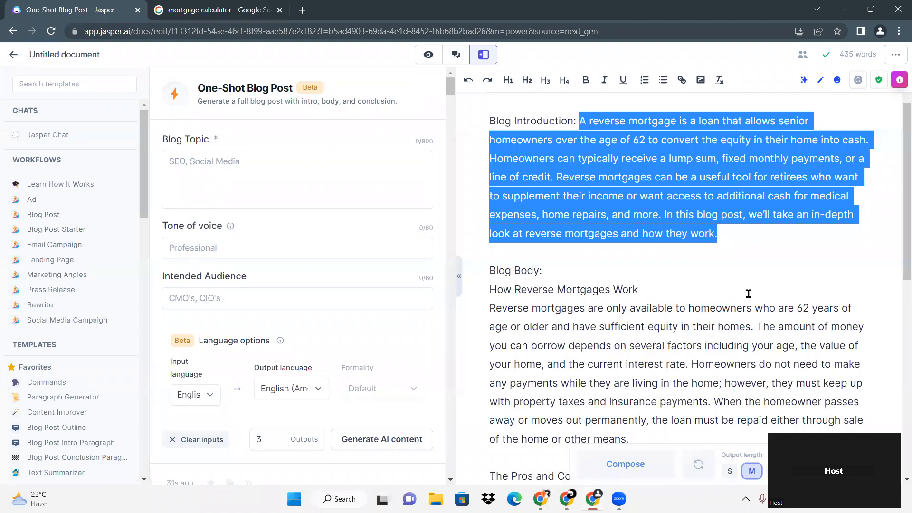
scroll(688, 271, down, 3)
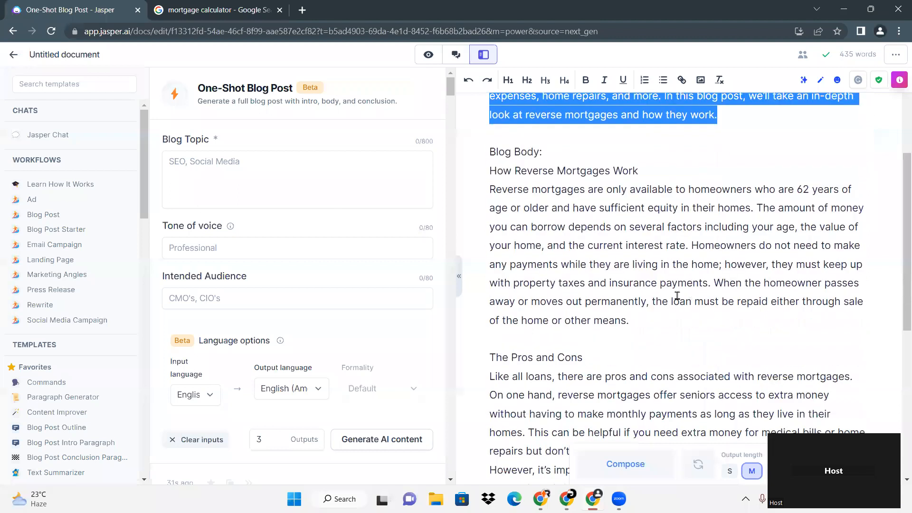
scroll(678, 295, down, 4)
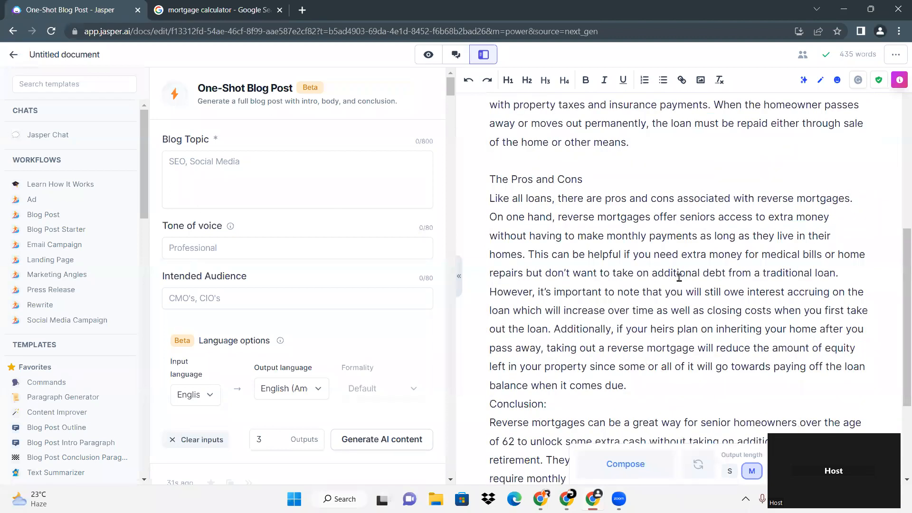
scroll(584, 245, down, 1)
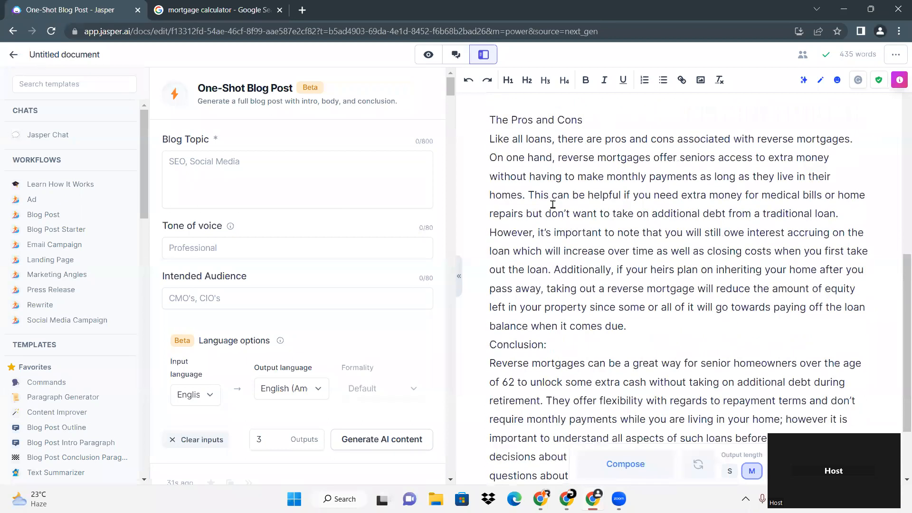
scroll(586, 267, down, 2)
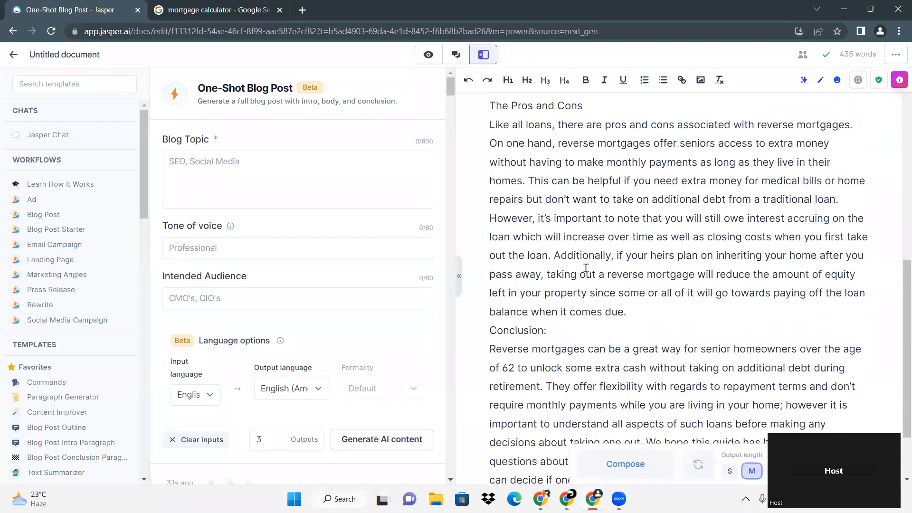
scroll(590, 261, up, 8)
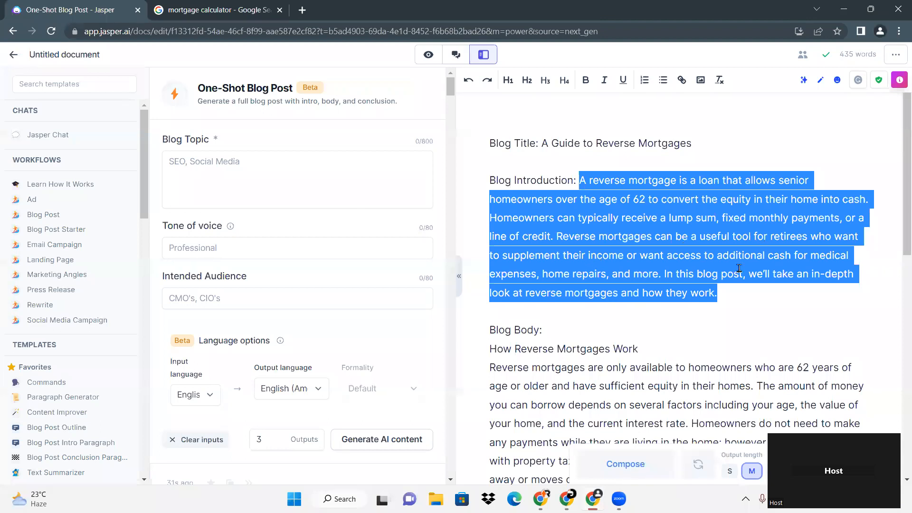
Highlight the "How Reverse Mortgages Work" section and look over the remaining text down to the conclusion.
scroll(589, 237, down, 3)
click(492, 172)
shift+click(626, 320)
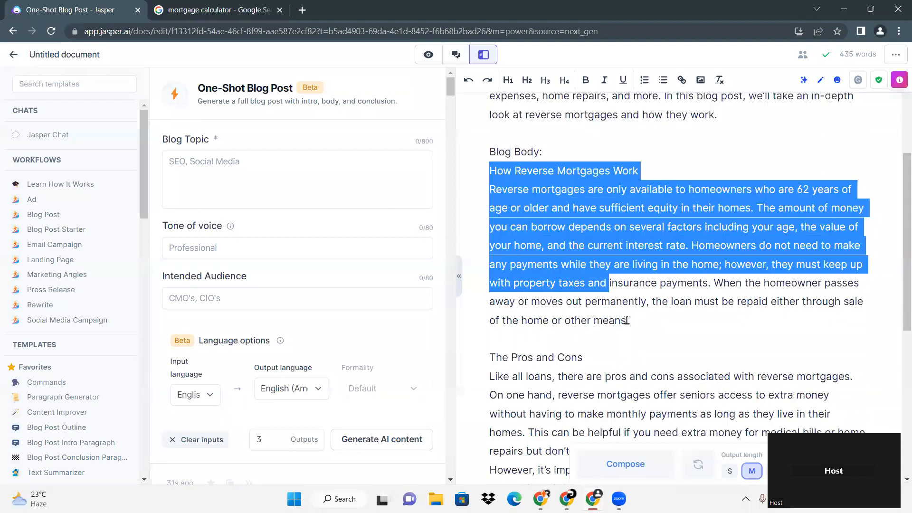
scroll(557, 221, down, 5)
scroll(557, 222, down, 2)
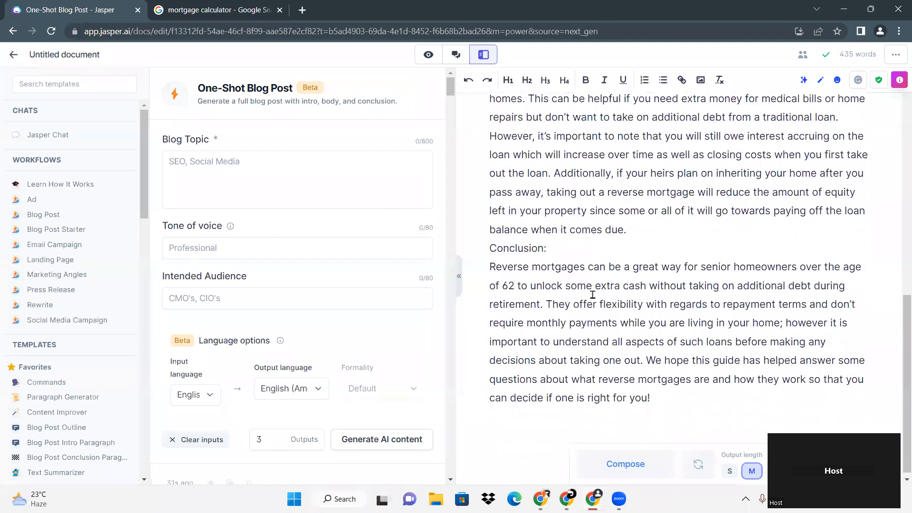
Switch to TextBuilder.ai and look through the generated first-person reverse mortgages article, including its conclusion and opening paragraphs.
scroll(659, 301, up, 10)
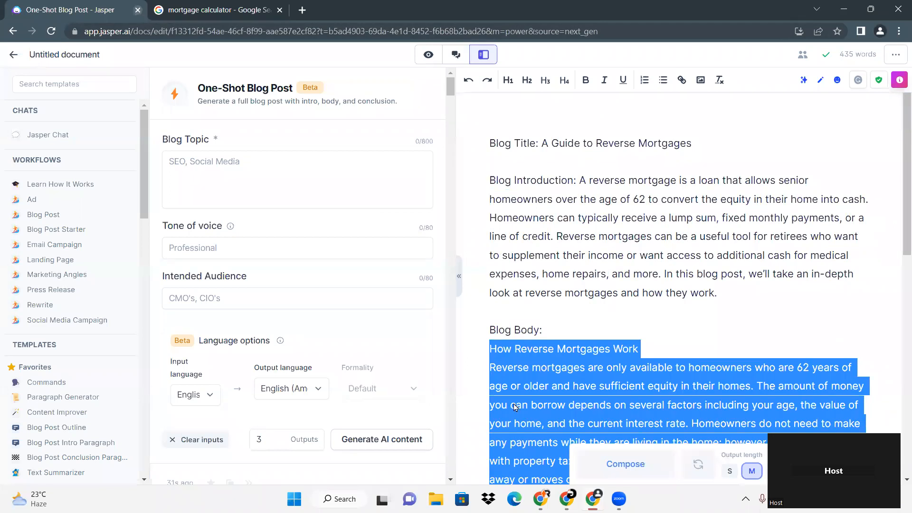
key(alt+Tab)
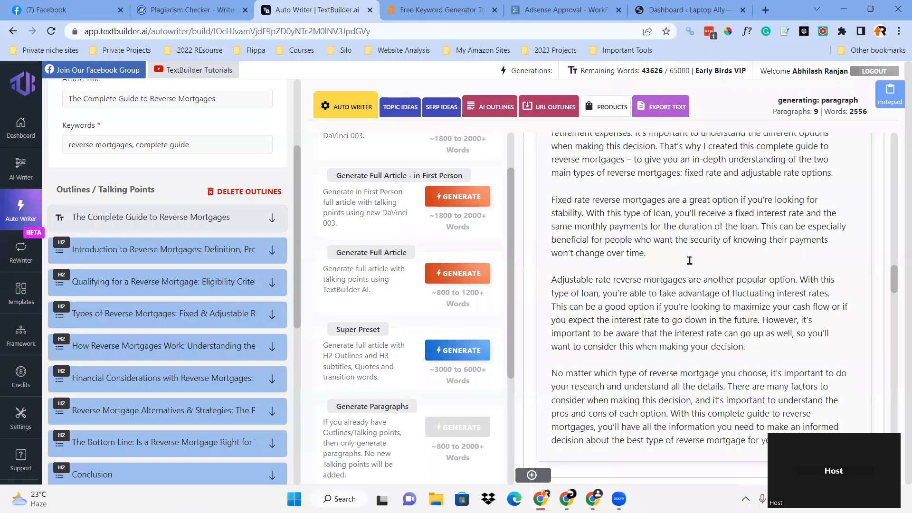
scroll(700, 320, down, 13)
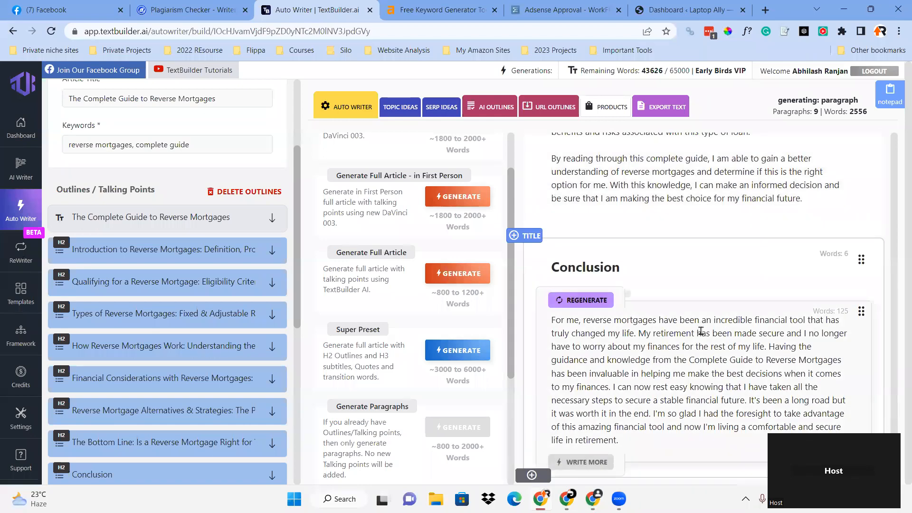
scroll(702, 333, up, 20)
scroll(703, 334, up, 15)
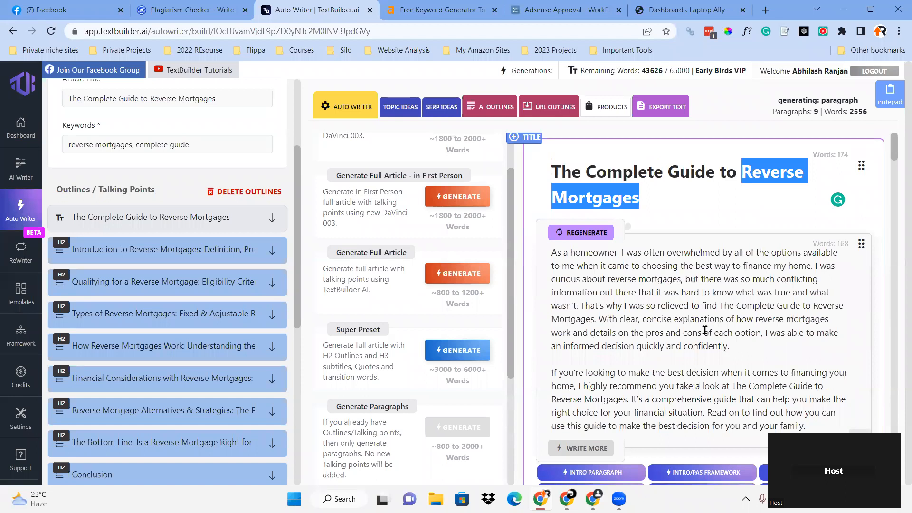
click(624, 252)
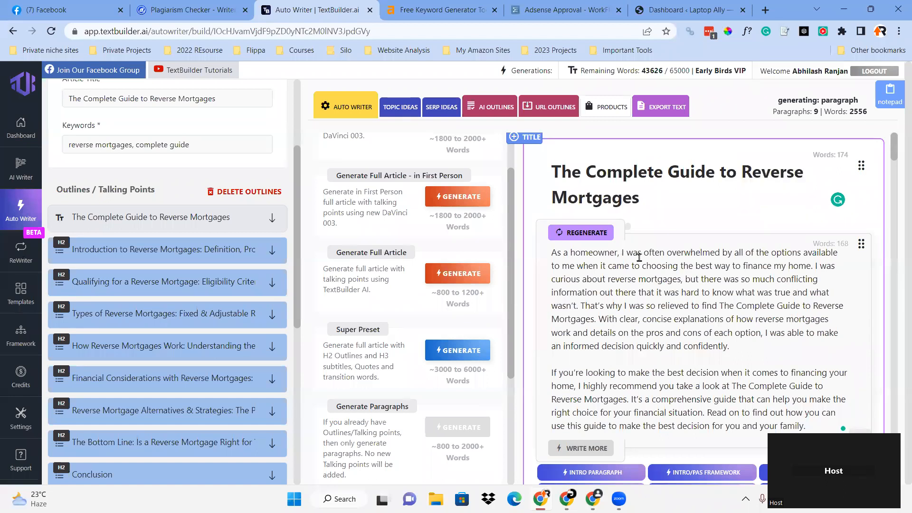
scroll(617, 237, down, 1)
scroll(680, 236, up, 1)
scroll(683, 236, down, 3)
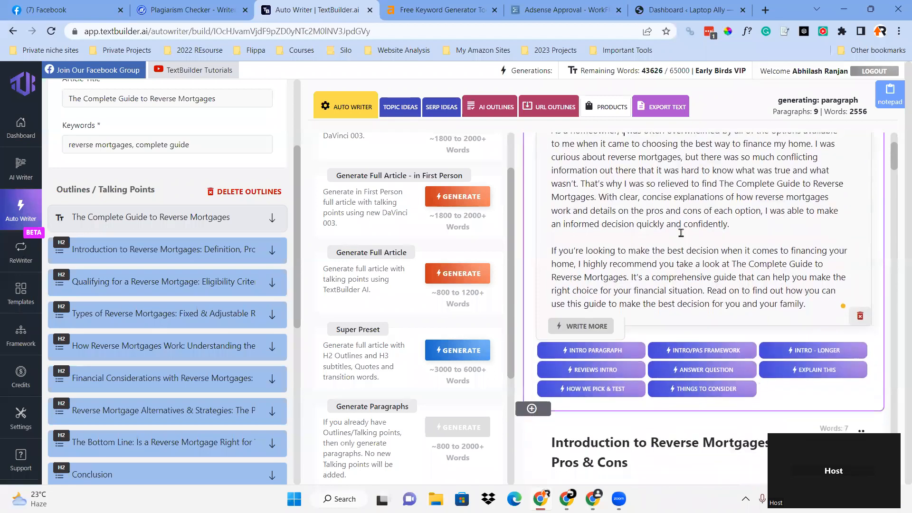
Open the export text view of the article and skim its sections.
click(670, 108)
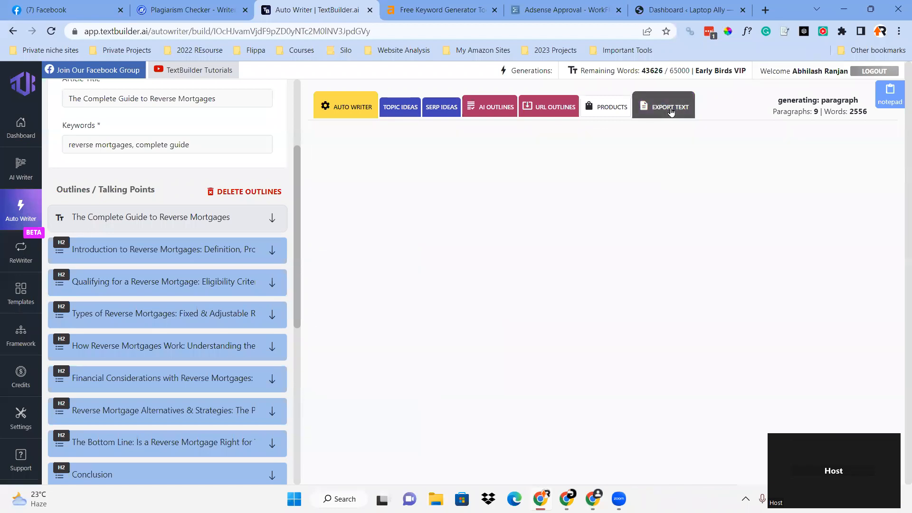
scroll(503, 264, down, 3)
scroll(503, 264, down, 10)
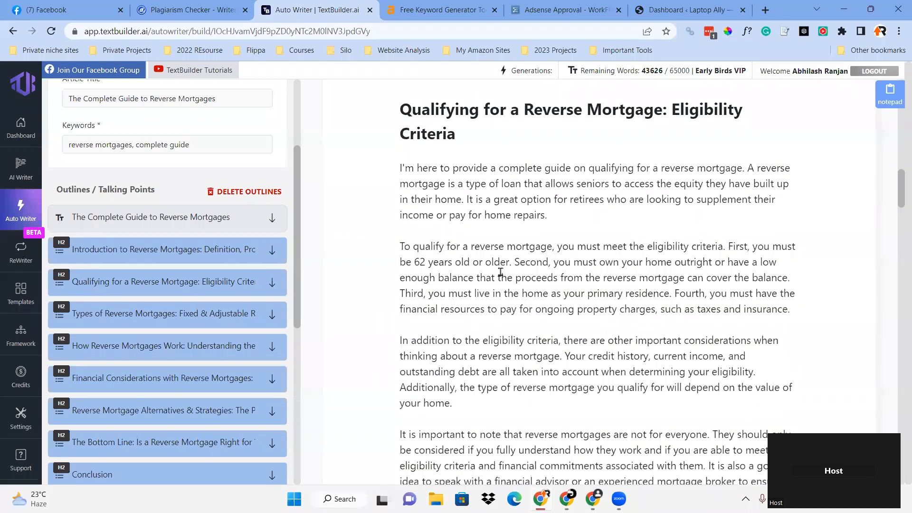
scroll(500, 271, down, 3)
scroll(498, 271, up, 20)
Select and copy the exported article text from the title through the conclusion.
drag(400, 195, 461, 278)
scroll(462, 279, down, 6)
scroll(462, 279, down, 20)
scroll(462, 278, down, 20)
scroll(468, 293, down, 2)
drag(467, 293, 756, 434)
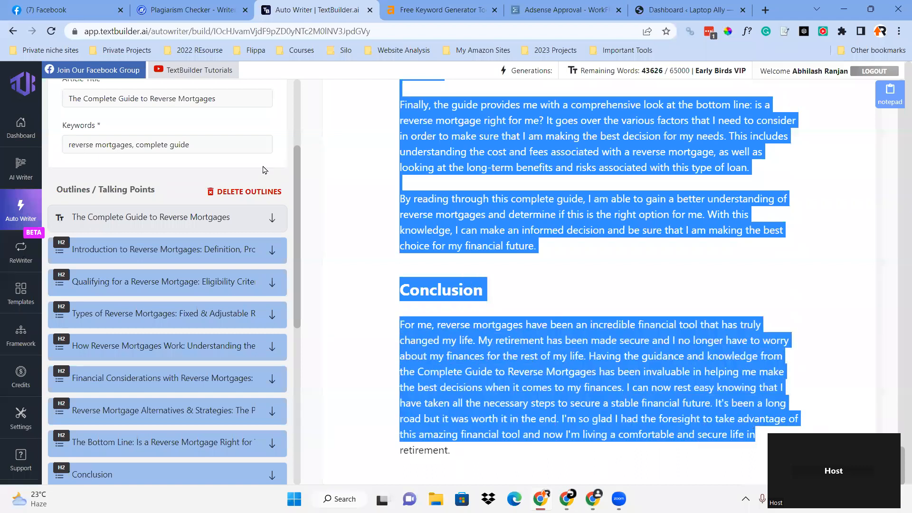
Switch to the WriterZen Plagiarism Checker and paste the copied article into the import content of a new project.
click(190, 9)
click(450, 248)
click(334, 225)
key(ctrl+v)
Title the plagiarism project "Reverse Mortgages" using the words from the article's heading, and add it to start the check.
click(414, 164)
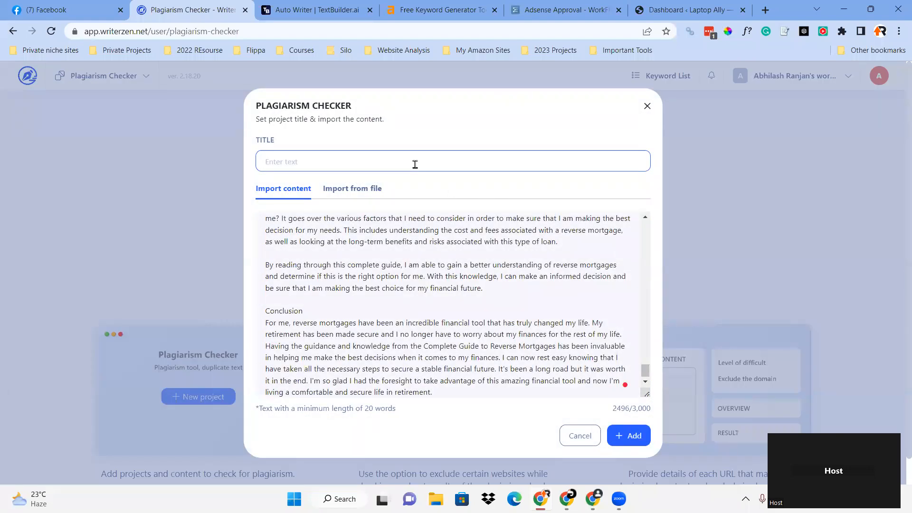
scroll(464, 328, up, 10)
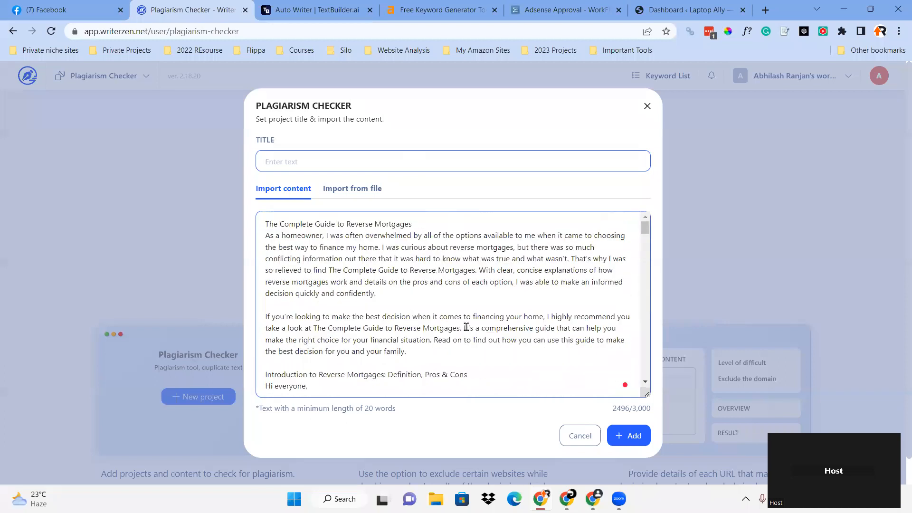
drag(412, 224, 348, 225)
key(ctrl+c)
click(281, 163)
key(ctrl+v)
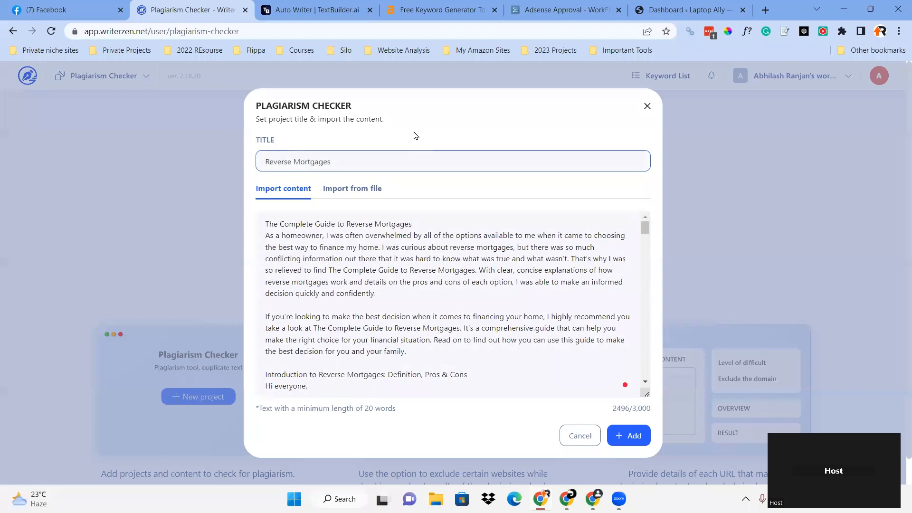
click(631, 436)
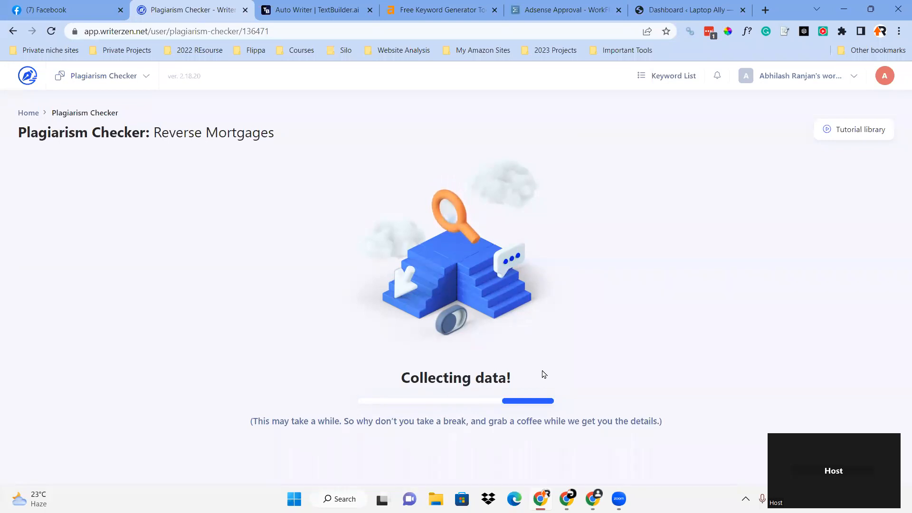
Return to TextBuilder.ai and look over the article's outline list while the plagiarism check runs.
click(313, 9)
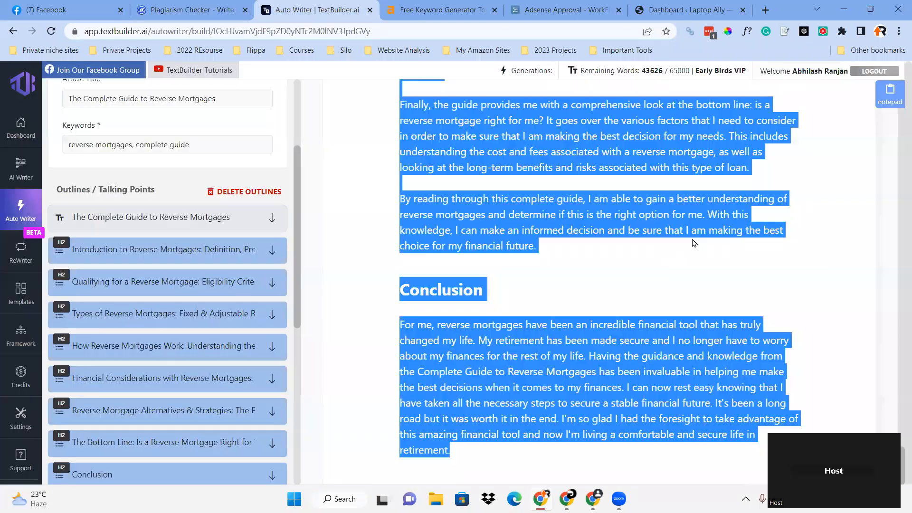
scroll(228, 327, down, 3)
scroll(201, 282, up, 1)
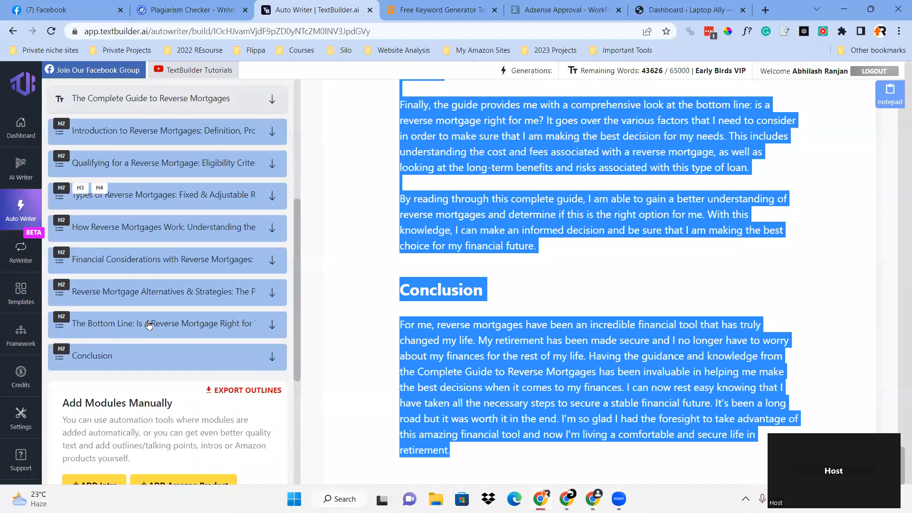
scroll(149, 325, up, 1)
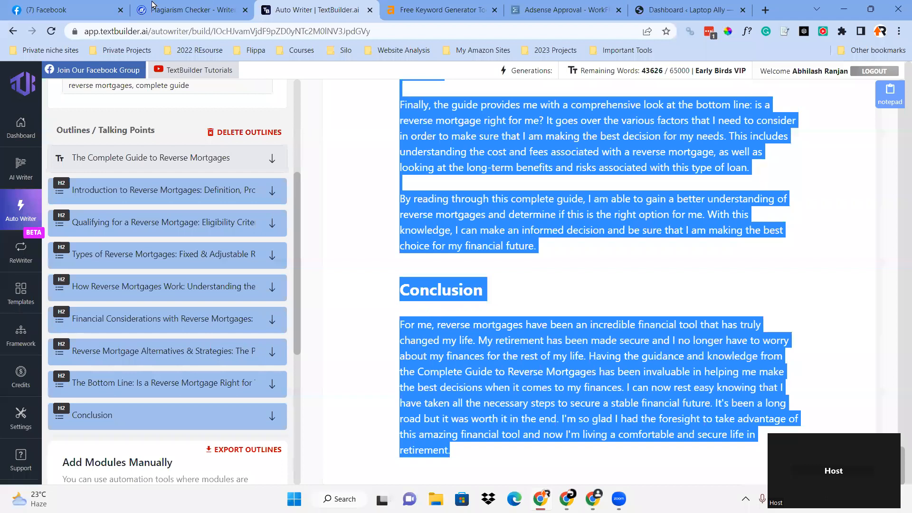
Go back to the Plagiarism Checker report and examine the score, the matched source and the highlighted text through the article.
key(ctrl+shift+Tab)
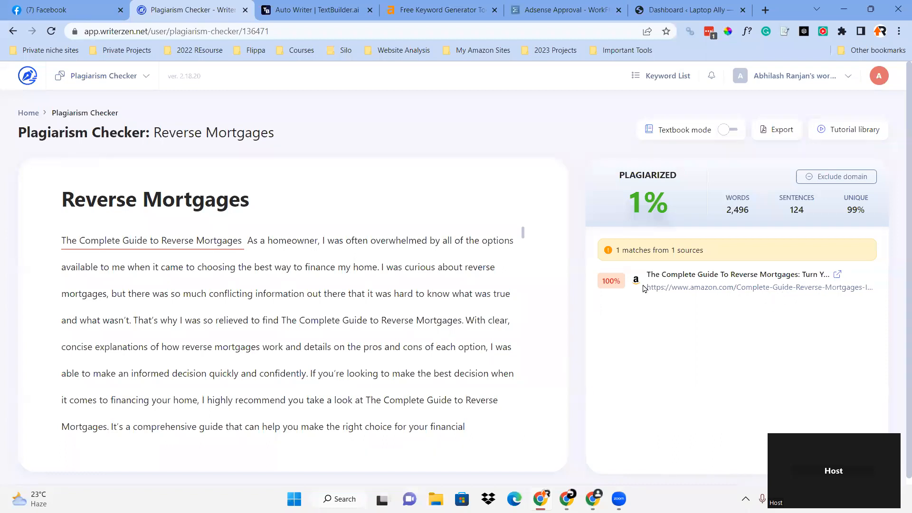
scroll(240, 362, down, 5)
scroll(244, 363, up, 1)
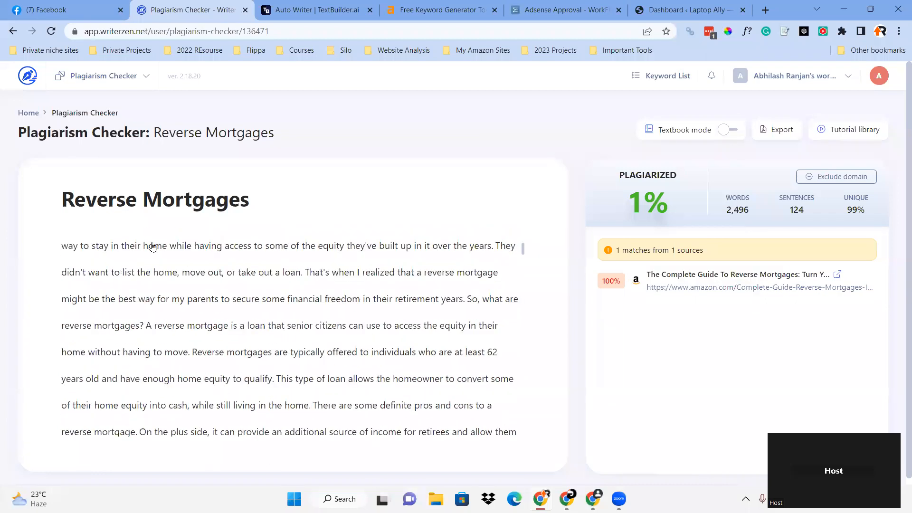
scroll(246, 245, up, 3)
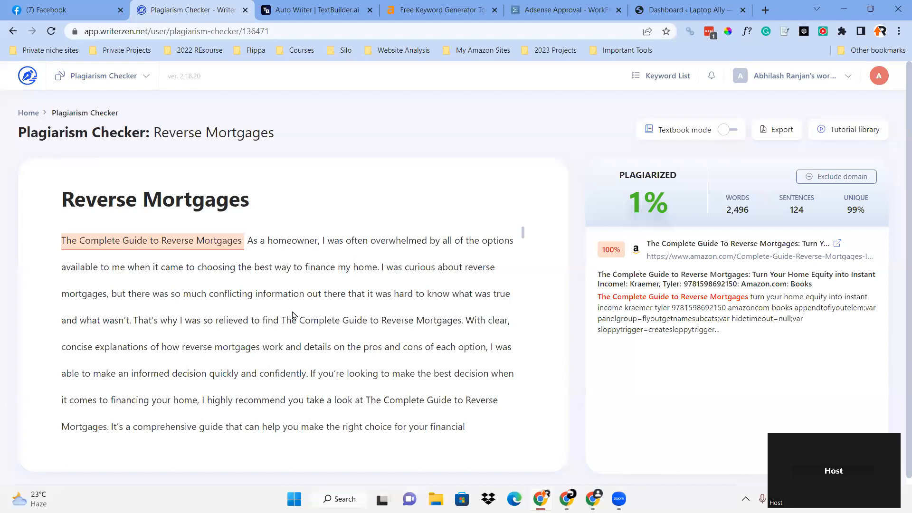
scroll(209, 318, down, 3)
scroll(171, 266, up, 3)
scroll(241, 295, down, 15)
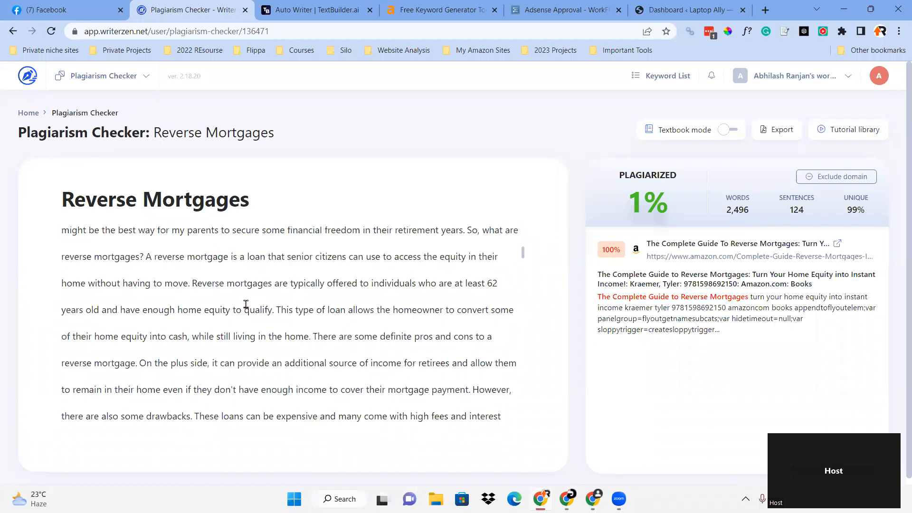
scroll(265, 353, up, 10)
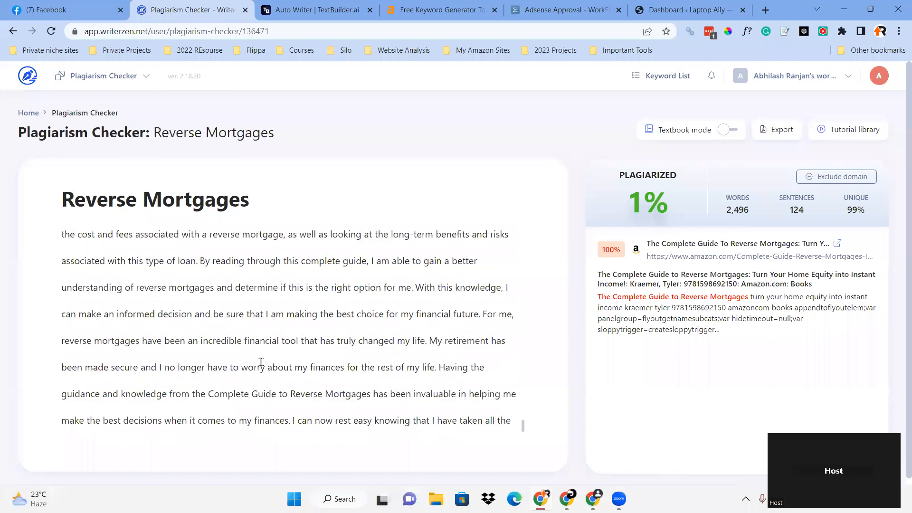
scroll(259, 353, up, 15)
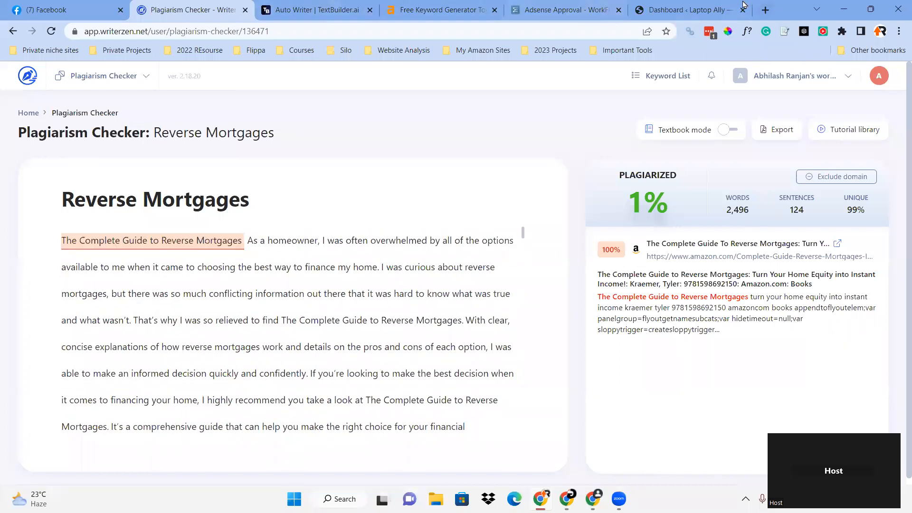
Switch to the Laptop Ally WordPress dashboard, add a new page from the pages list and dismiss the block editor welcome guide.
click(686, 9)
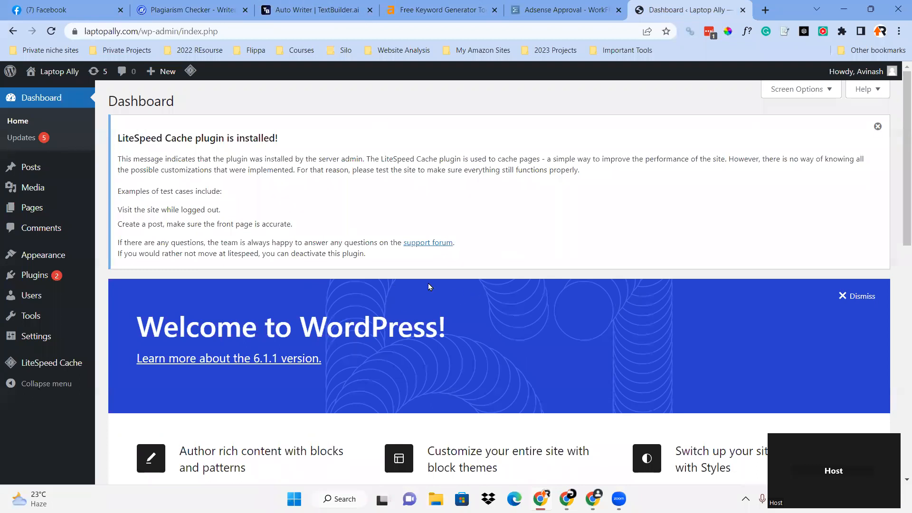
mouse_move(30, 208)
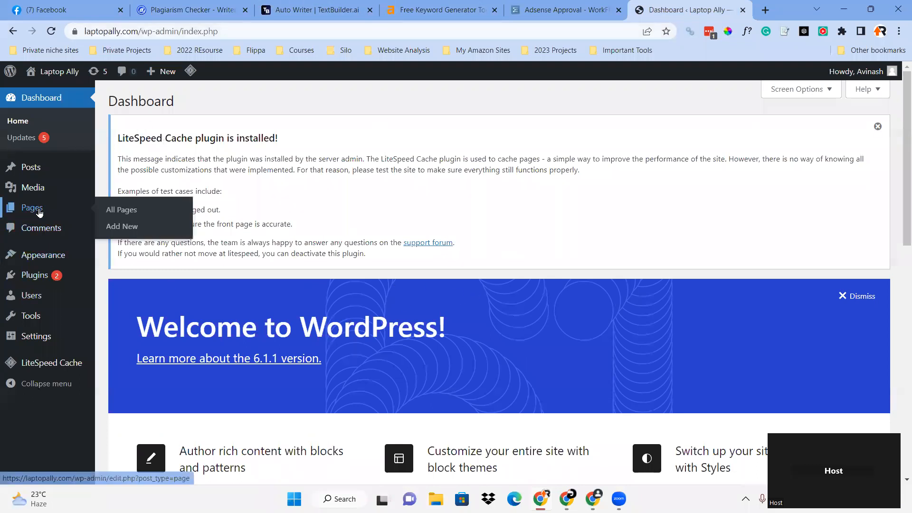
click(129, 211)
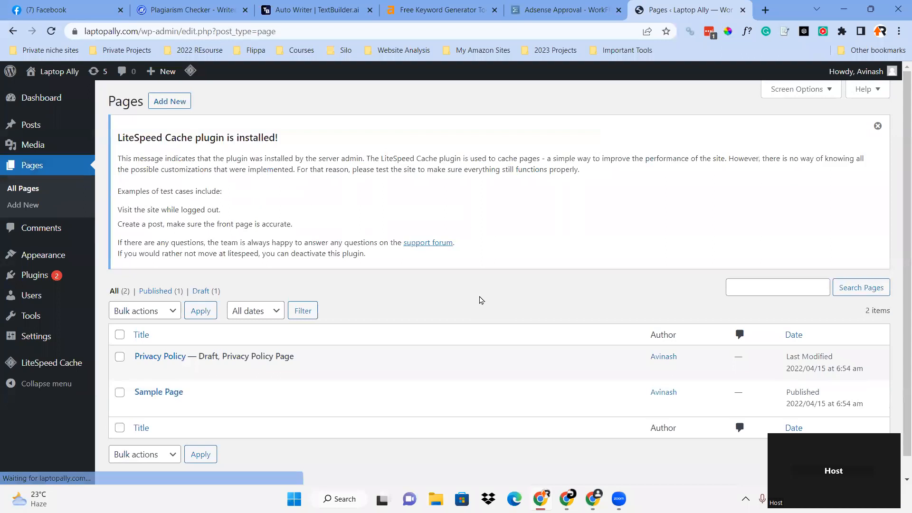
scroll(199, 304, down, 1)
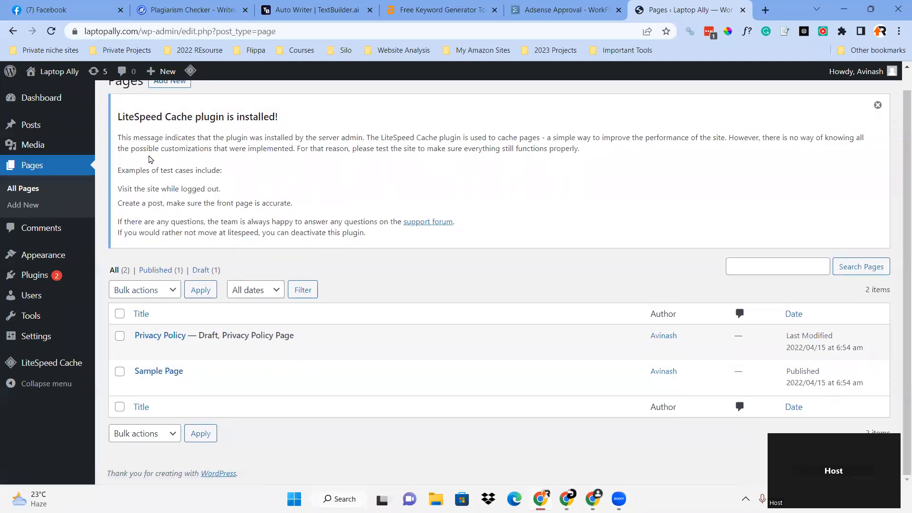
scroll(166, 104, up, 1)
click(166, 102)
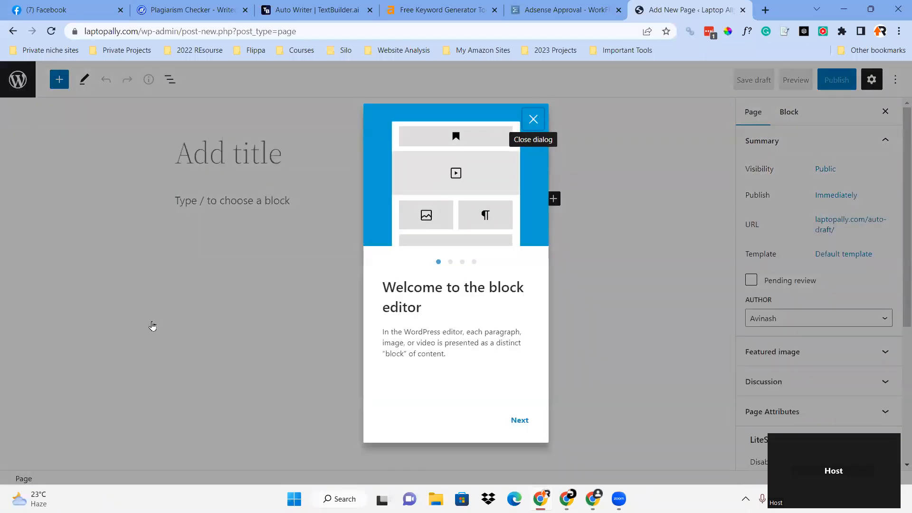
click(152, 328)
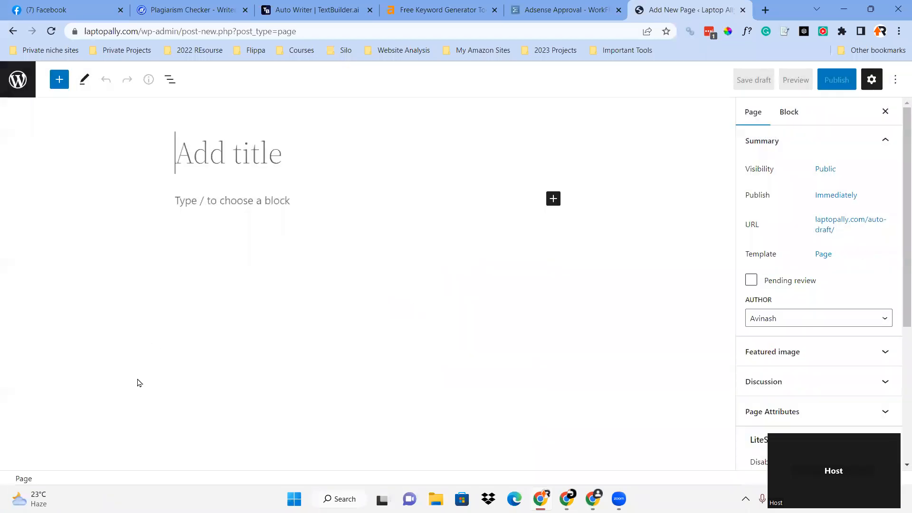
click(192, 199)
key(ctrl+v)
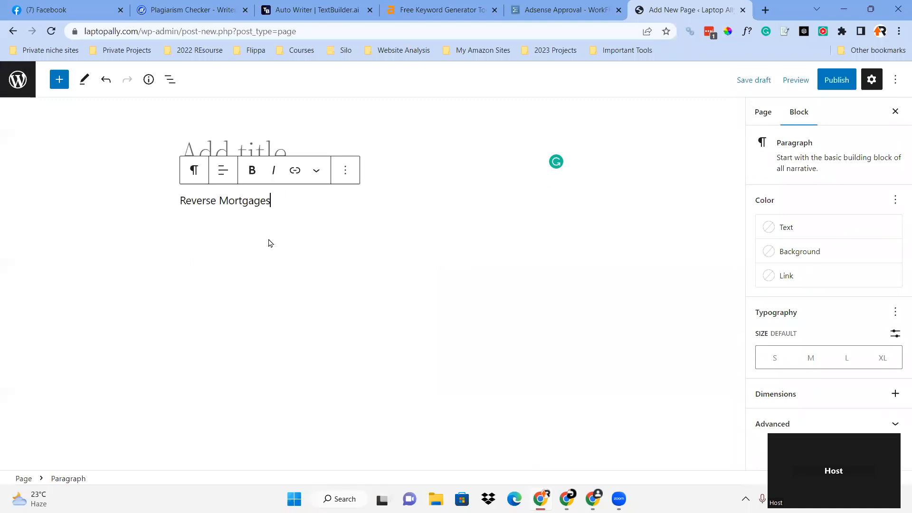
key(ctrl+z)
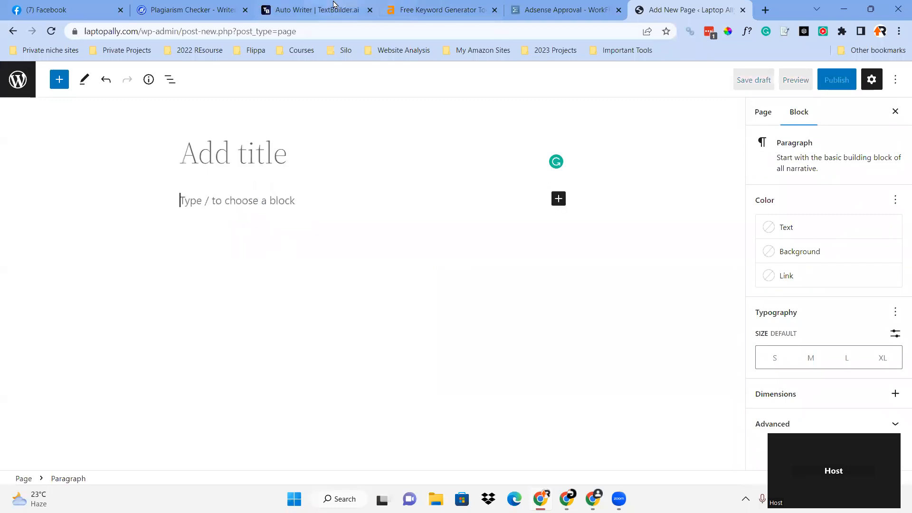
Copy the selected article text from TextBuilder.ai and paste it into the body of the new WordPress page.
click(292, 8)
right_click(510, 117)
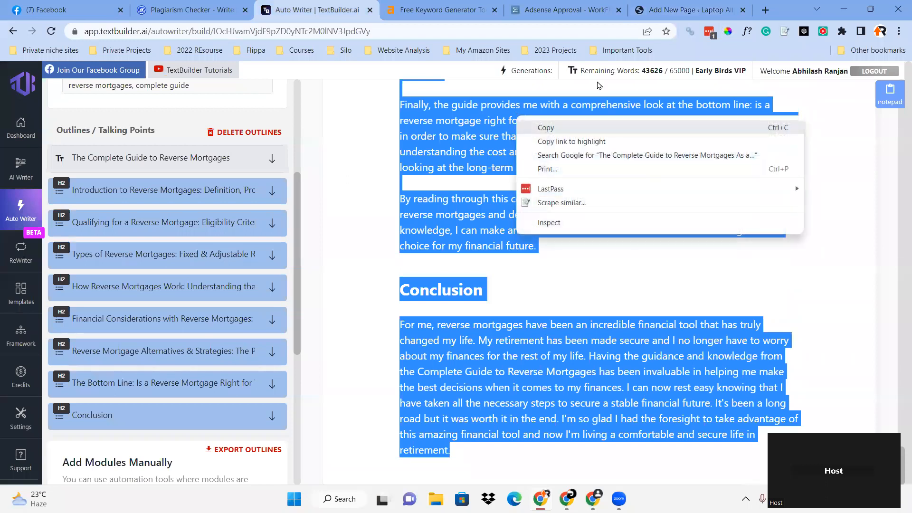
click(541, 127)
click(689, 9)
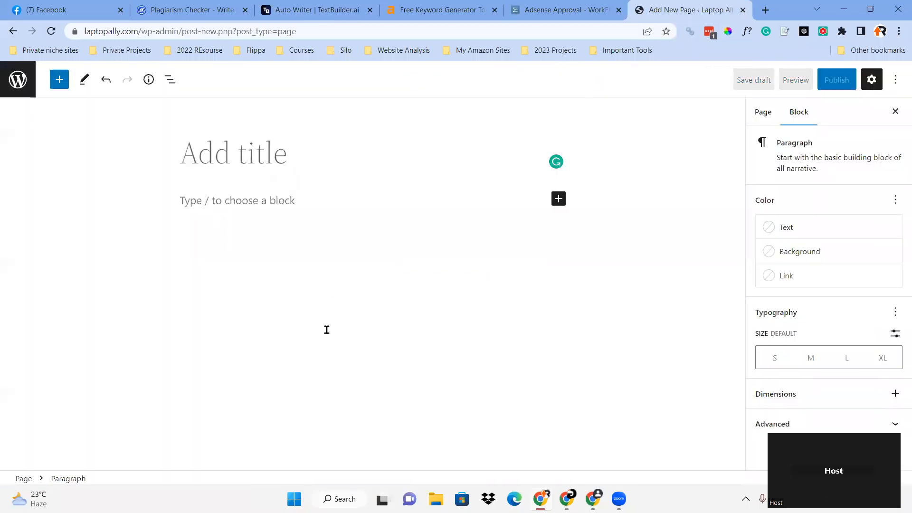
key(ctrl+v)
Cut "The Complete Guide to Reverse Mortgages" from the first heading block and paste it as the page title.
scroll(332, 342, up, 5)
scroll(331, 342, up, 20)
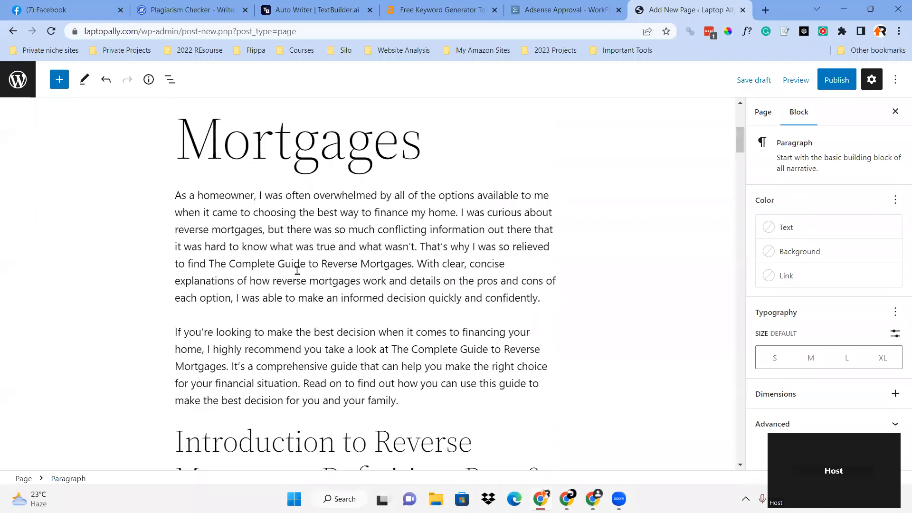
scroll(184, 296, up, 5)
drag(184, 295, 418, 385)
click(408, 303)
key(ctrl+a)
key(ctrl+x)
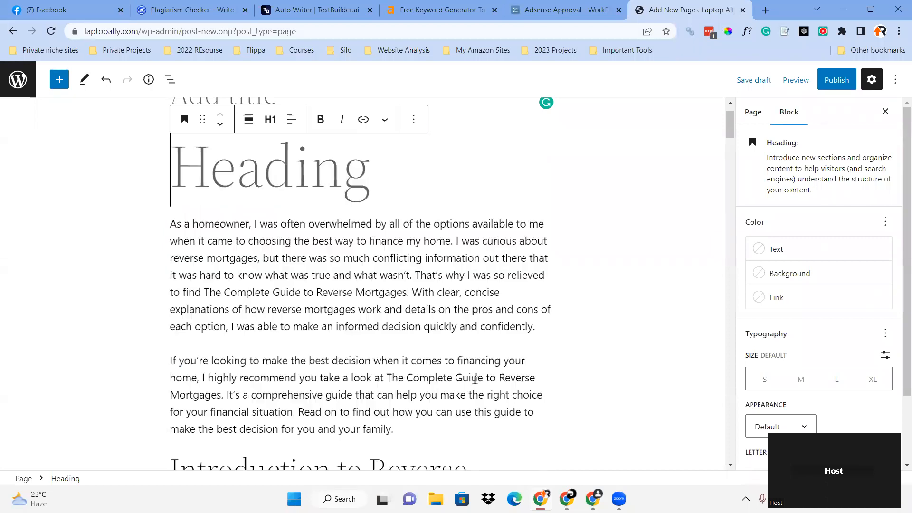
scroll(473, 379, up, 1)
click(227, 137)
key(ctrl+v)
click(378, 268)
click(174, 313)
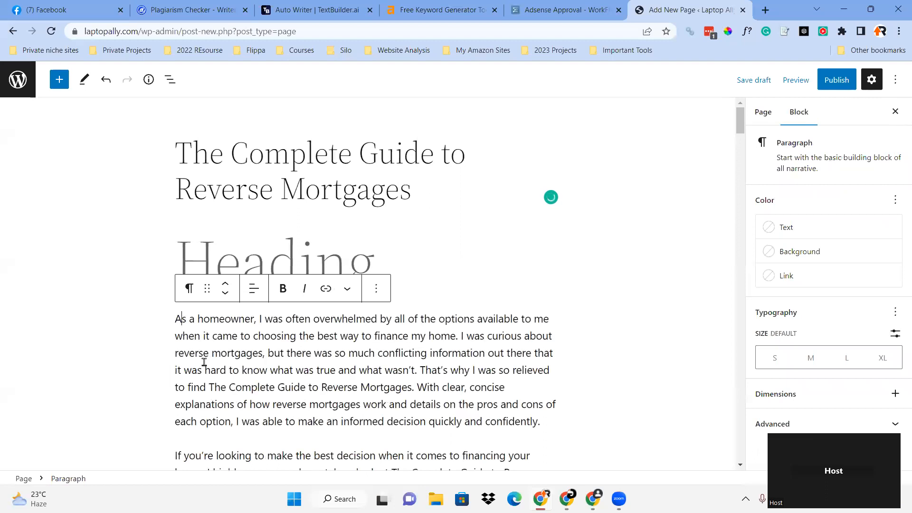
Merge the opening "As a homeowner" paragraph into the empty heading above it and transform that block into a paragraph.
key(Left)
key(BackSpace)
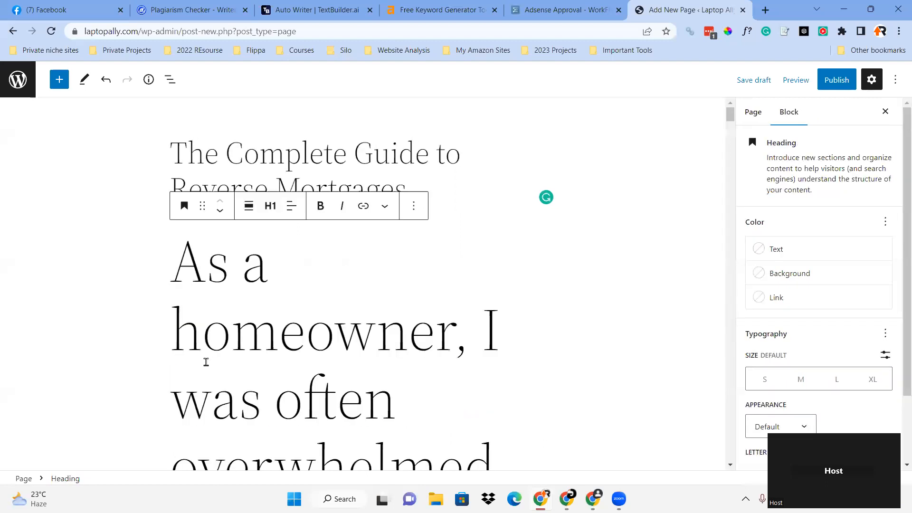
click(183, 206)
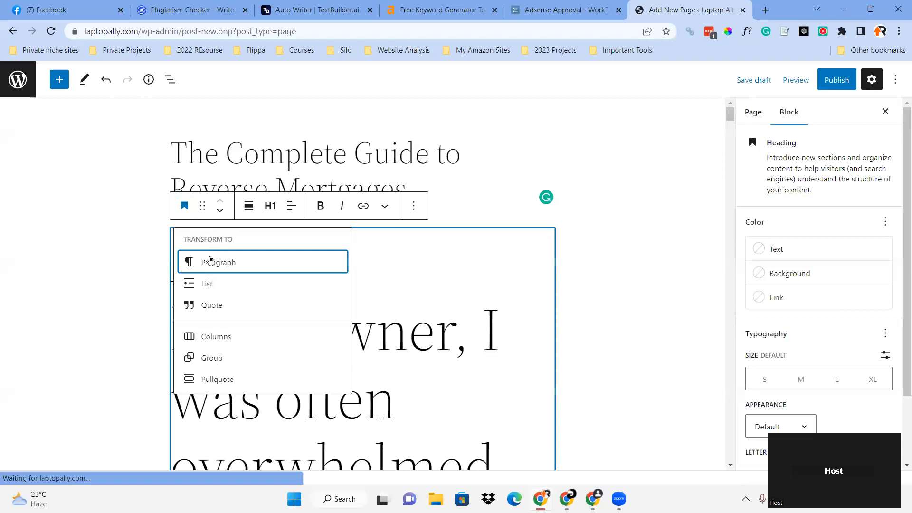
mouse_move(217, 262)
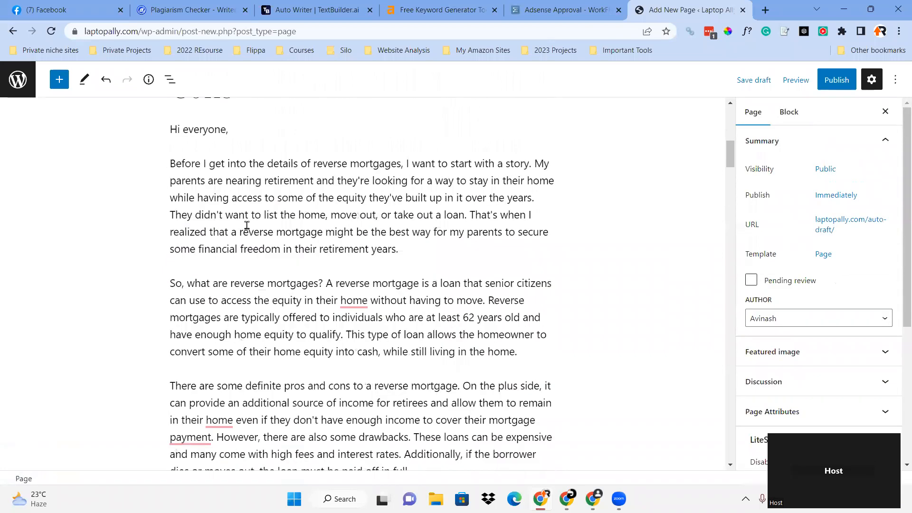
Check over the page content and publish the page "The Complete Guide to Reverse Mortgages".
scroll(246, 226, up, 7)
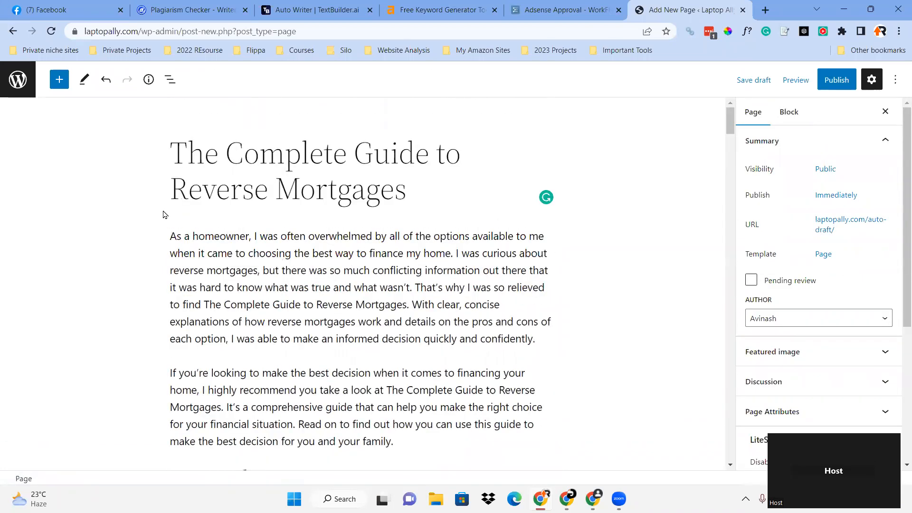
scroll(279, 318, down, 10)
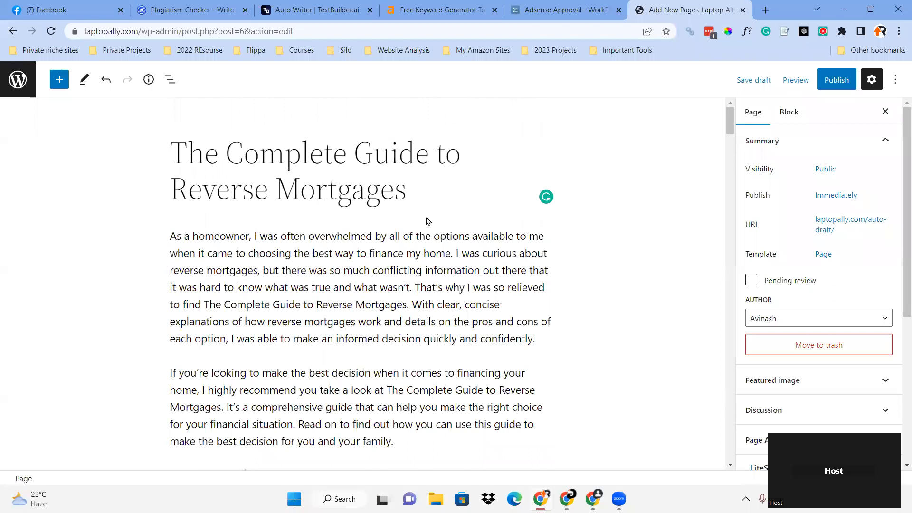
click(836, 80)
click(791, 78)
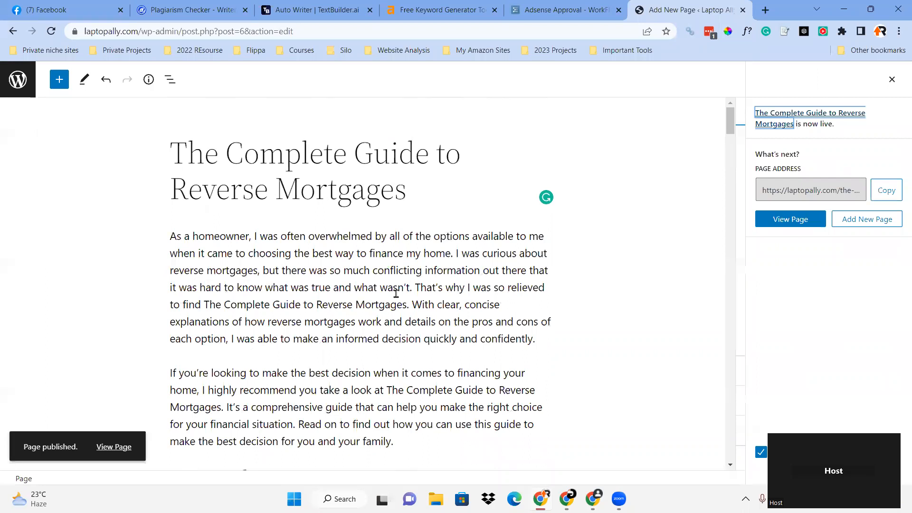
Read through the published article's sections in the editor, examining the flagged grammar suggestion and the paragraph about learning more.
scroll(372, 247, down, 10)
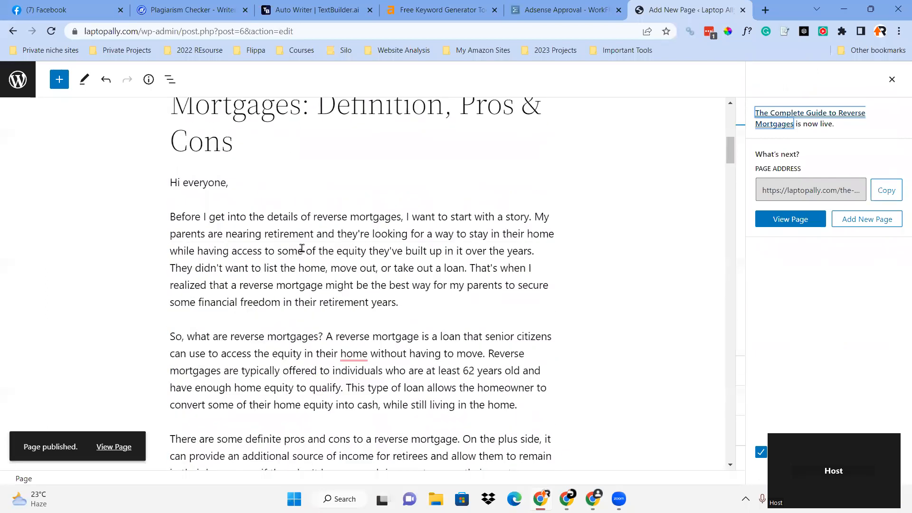
scroll(302, 248, up, 1)
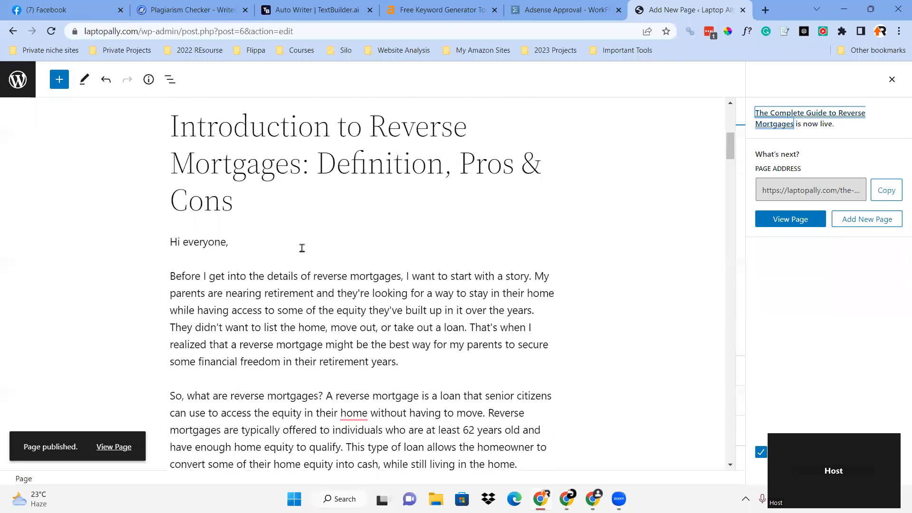
scroll(280, 291, down, 5)
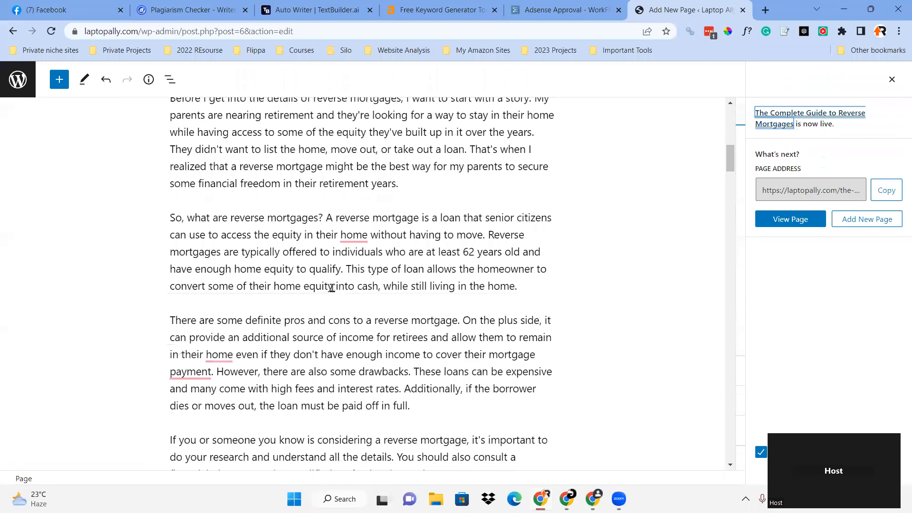
scroll(332, 288, down, 6)
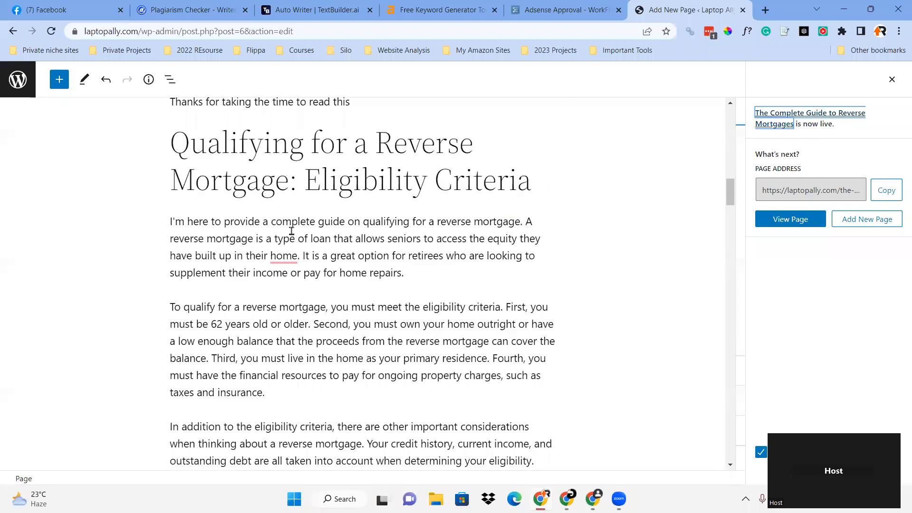
click(276, 257)
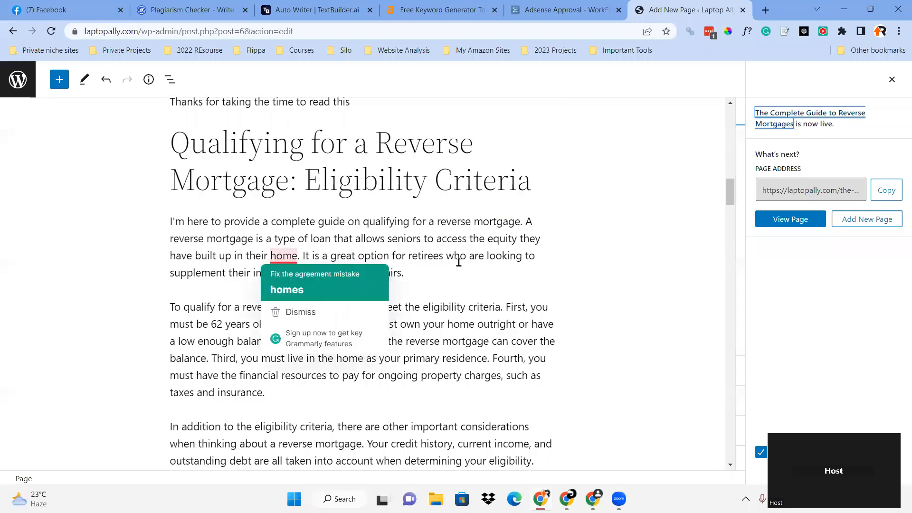
scroll(285, 237, down, 9)
scroll(282, 221, down, 1)
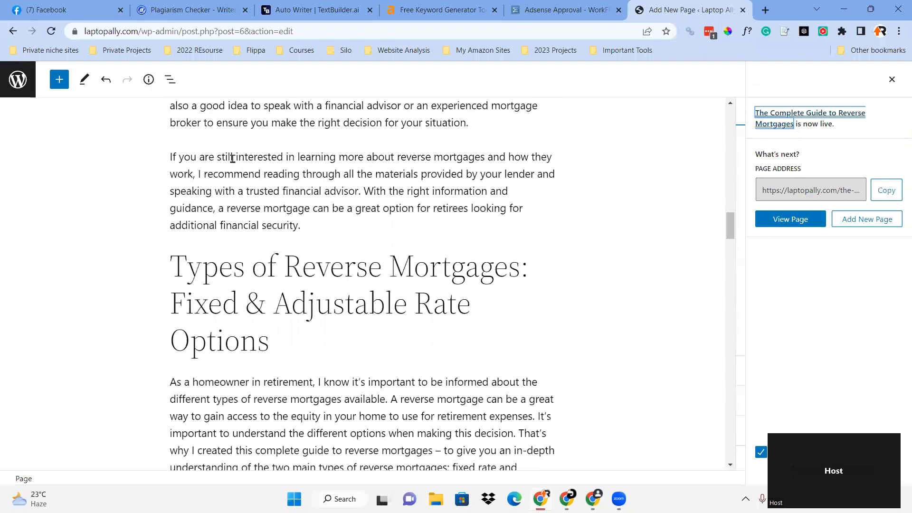
click(277, 157)
click(359, 224)
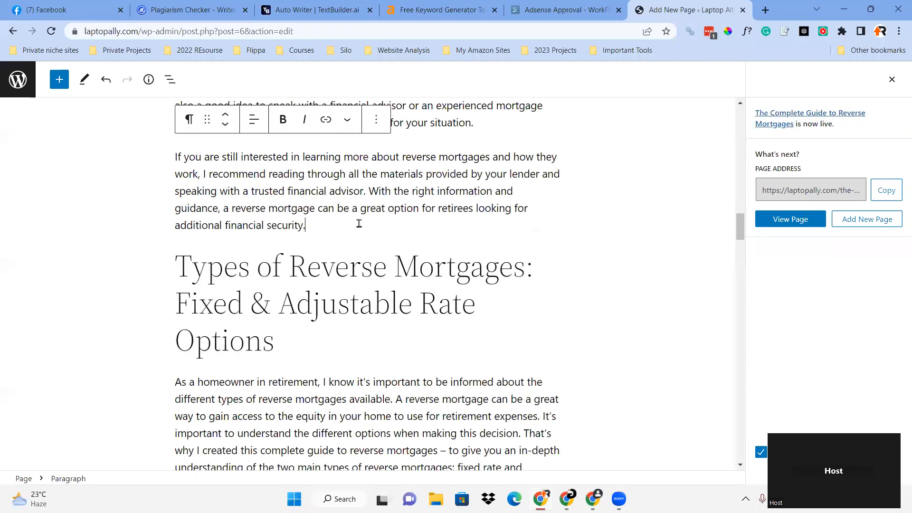
double_click(448, 158)
click(449, 174)
scroll(368, 245, down, 5)
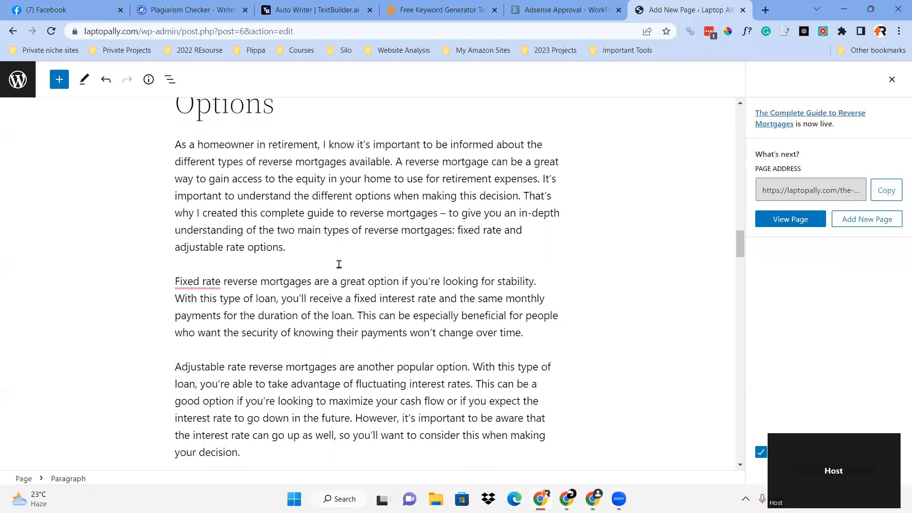
scroll(387, 297, up, 15)
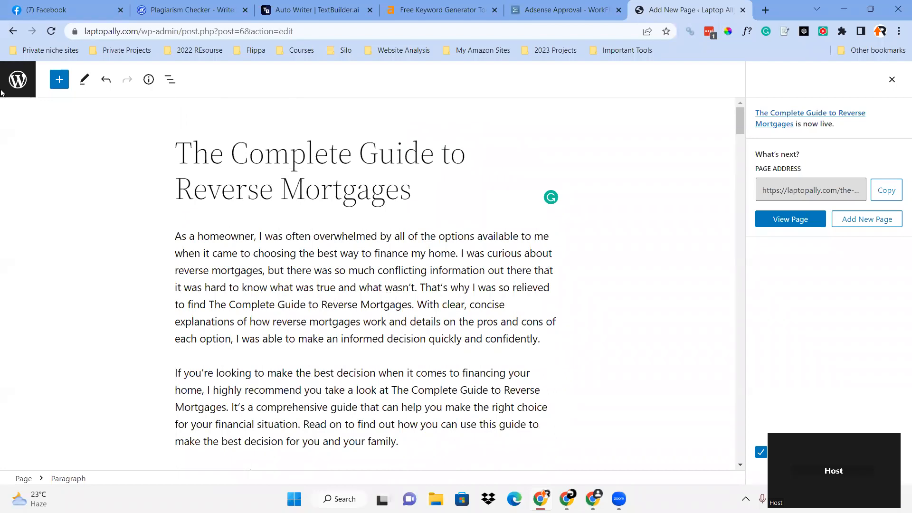
Leave the page editor and open the page for adding new themes to the site.
click(18, 79)
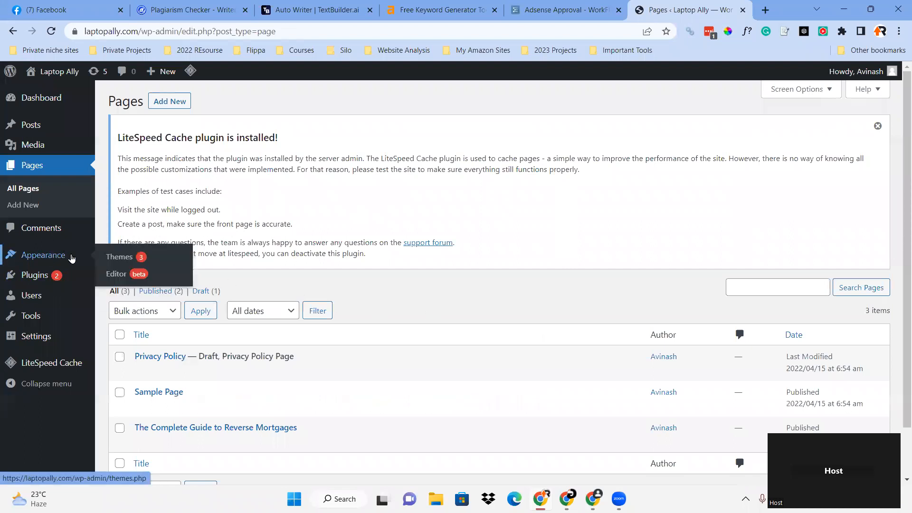
click(124, 257)
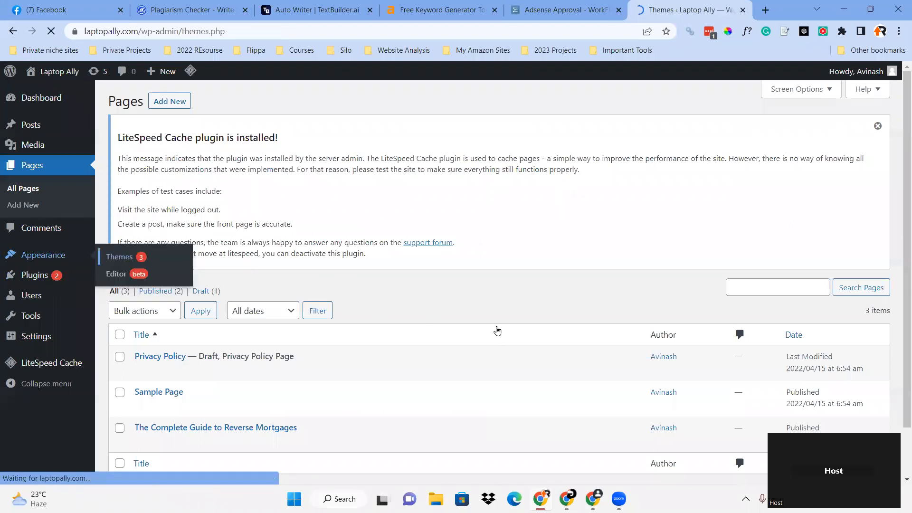
click(216, 101)
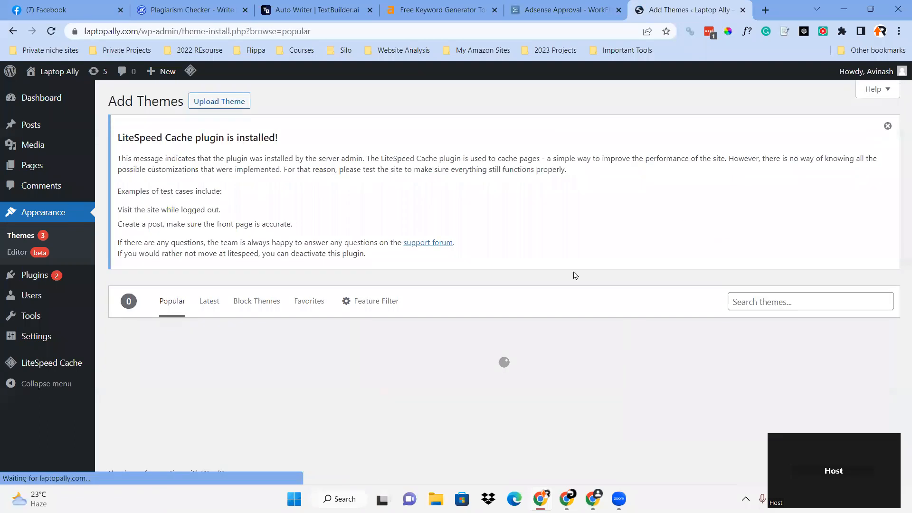
Search the theme directory for "wellington", examine the matching theme and clear the search.
click(763, 300)
text(wellington)
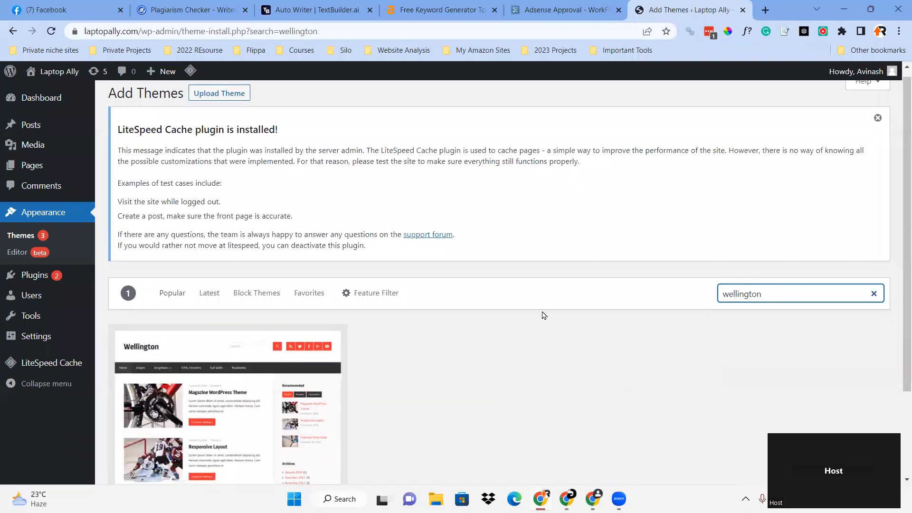
scroll(475, 304, down, 3)
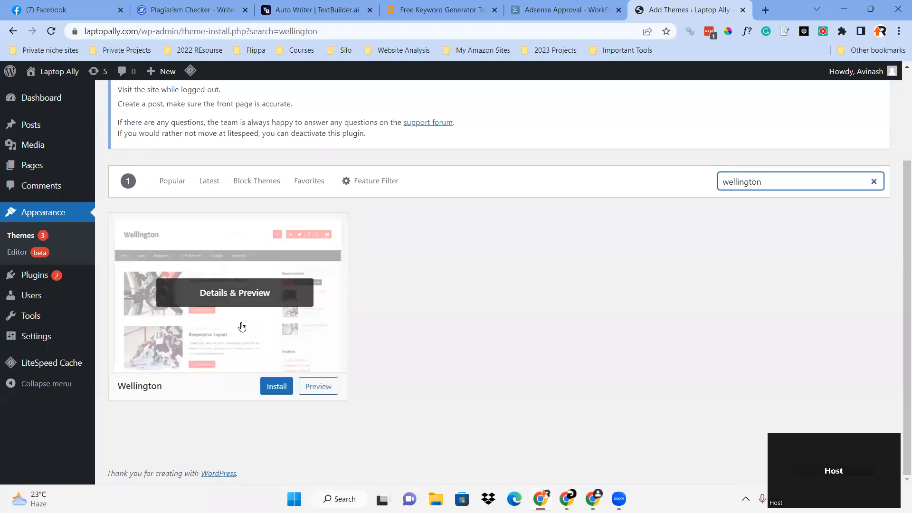
key(BackSpace)
key(BackSpace)
key(BackSpace)
key(BackSpace)
key(BackSpace)
key(BackSpace)
key(BackSpace)
key(BackSpace)
key(BackSpace)
key(BackSpace)
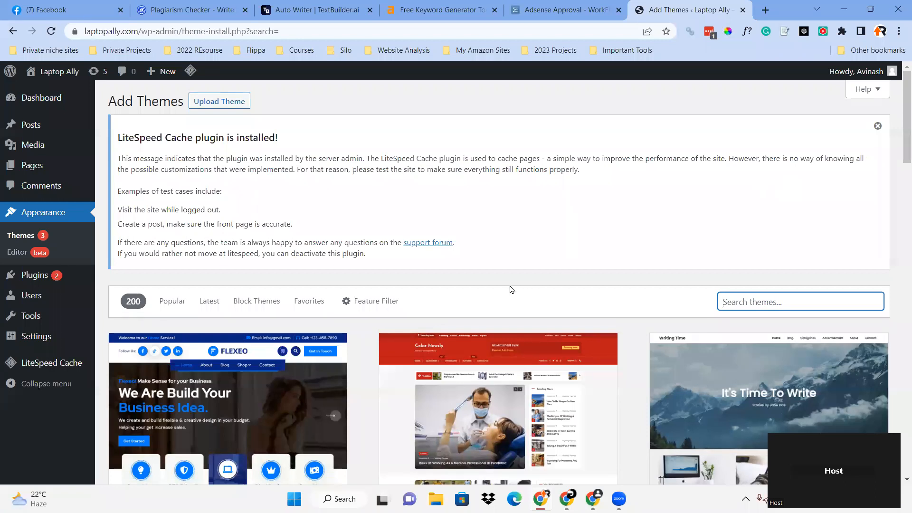
Upload the socrates-v5 zip file from the Downloads folder as a theme and install it.
click(232, 102)
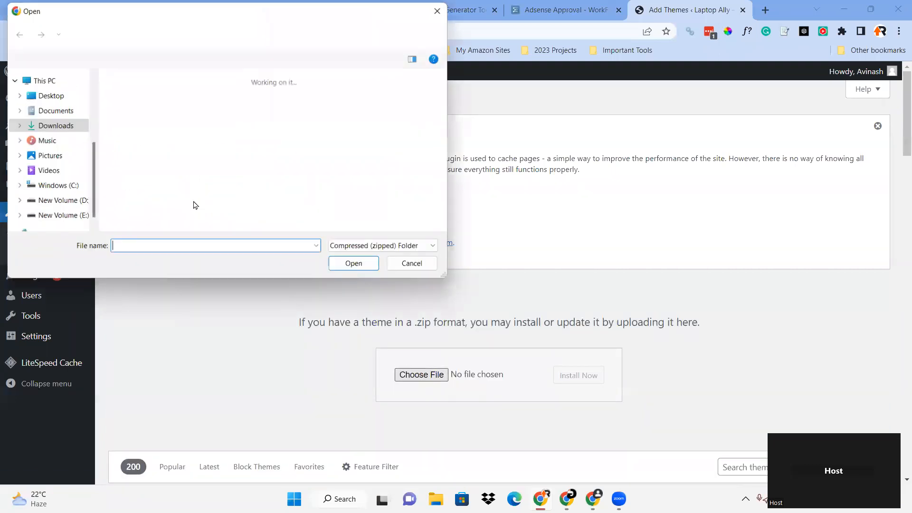
click(59, 128)
scroll(317, 171, down, 5)
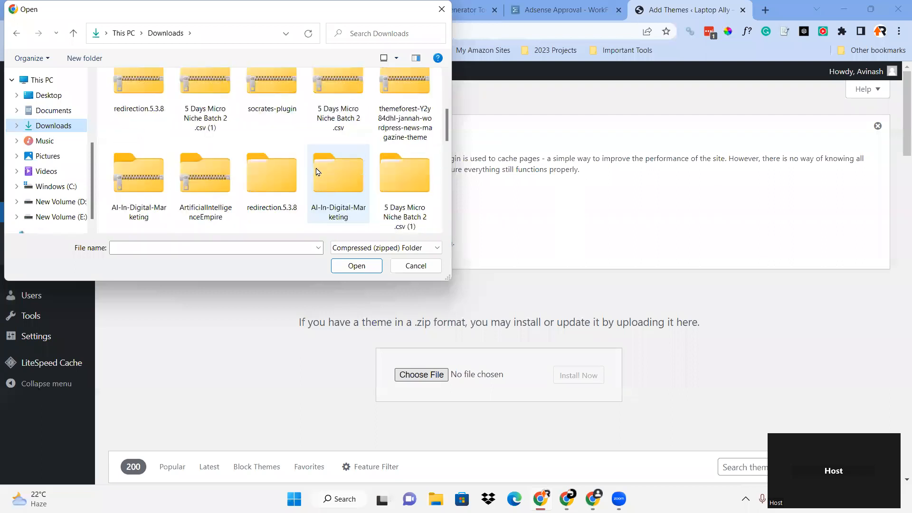
scroll(318, 172, down, 4)
click(224, 171)
key(s)
key(s)
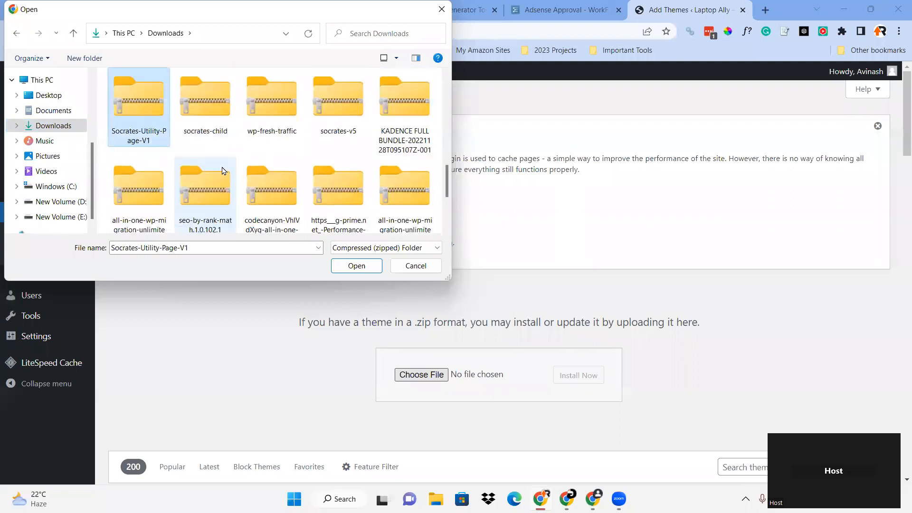
click(339, 113)
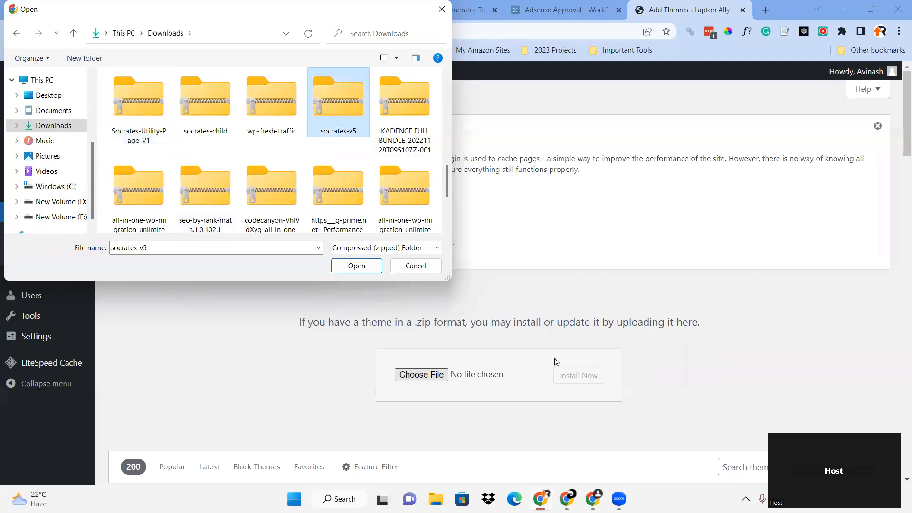
key(Return)
scroll(475, 311, down, 2)
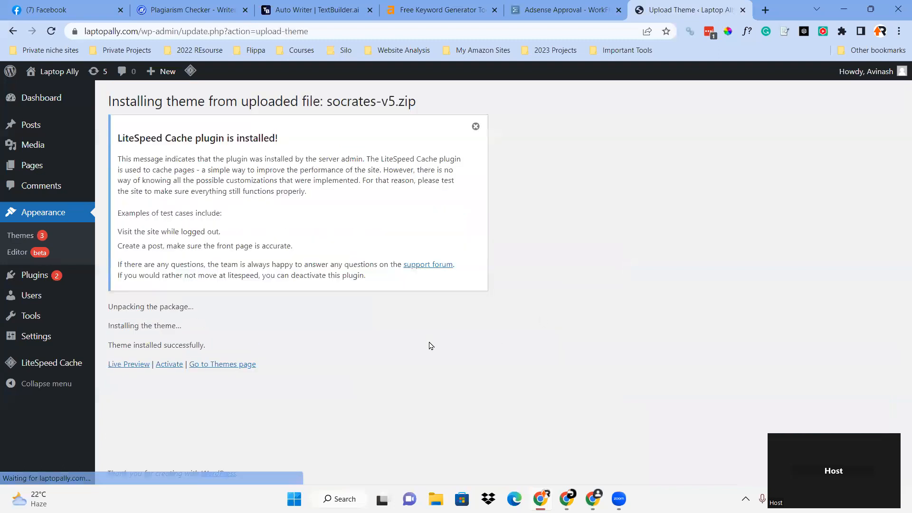
Start another theme upload from the themes list and choose the socrates-child zip file in Downloads.
click(226, 365)
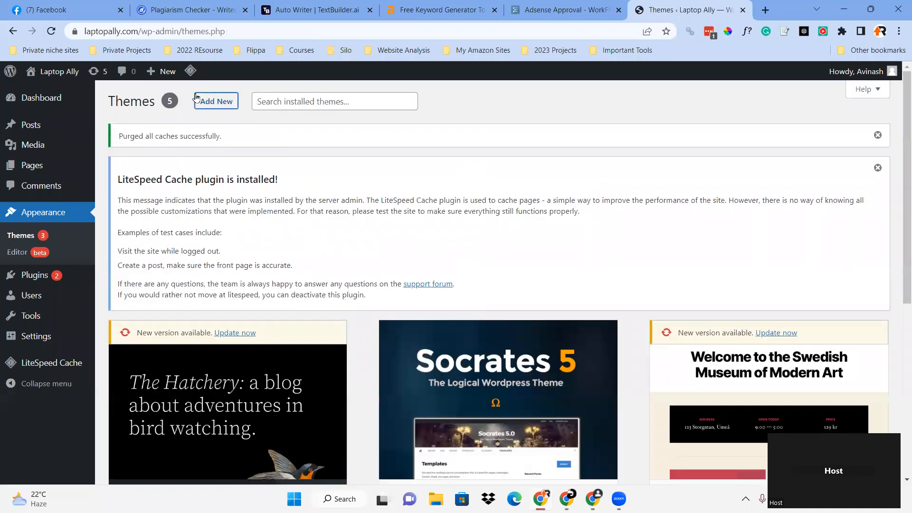
click(207, 101)
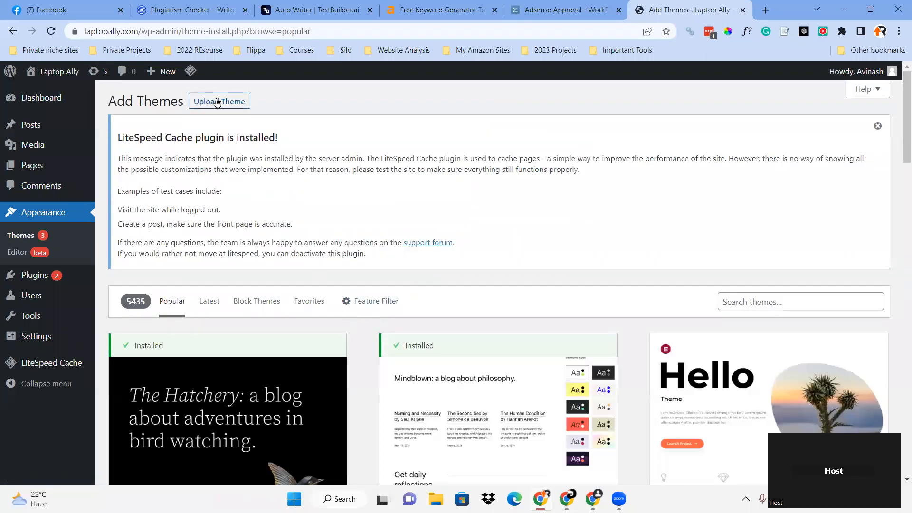
click(217, 102)
click(421, 374)
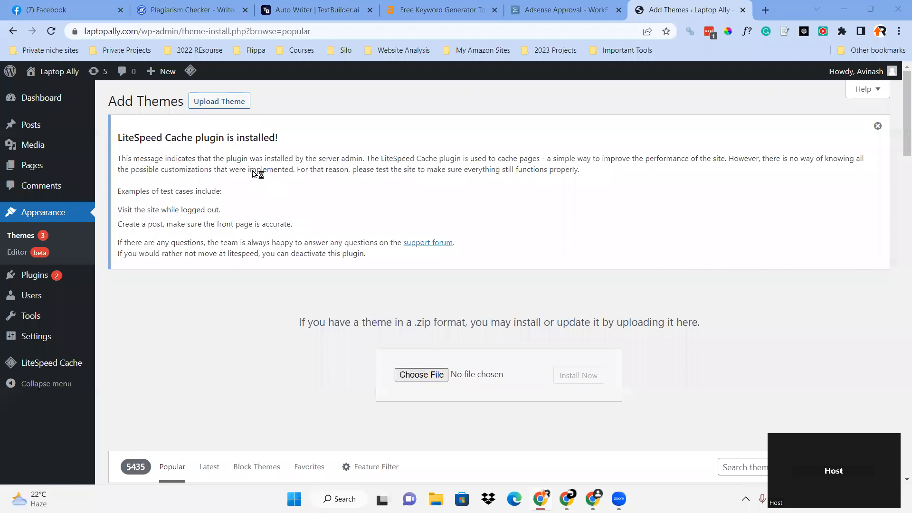
click(288, 142)
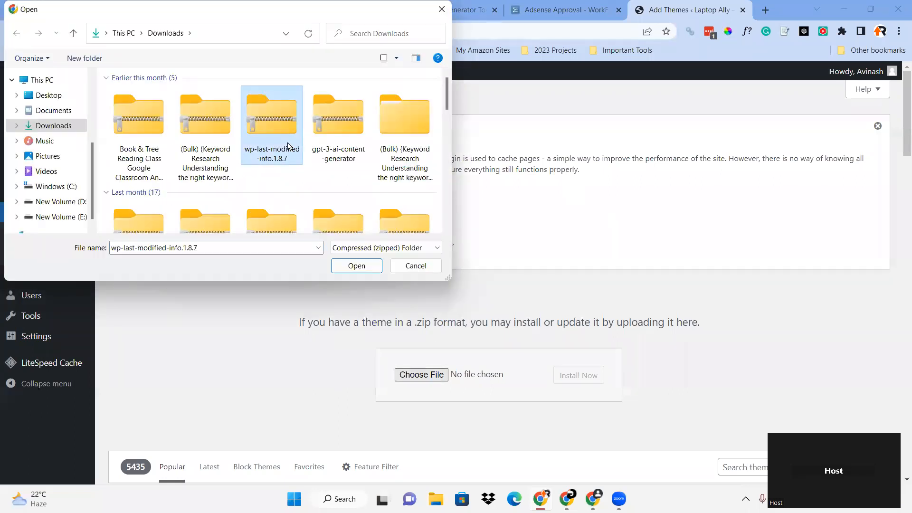
scroll(288, 143, down, 3)
click(288, 136)
key(s)
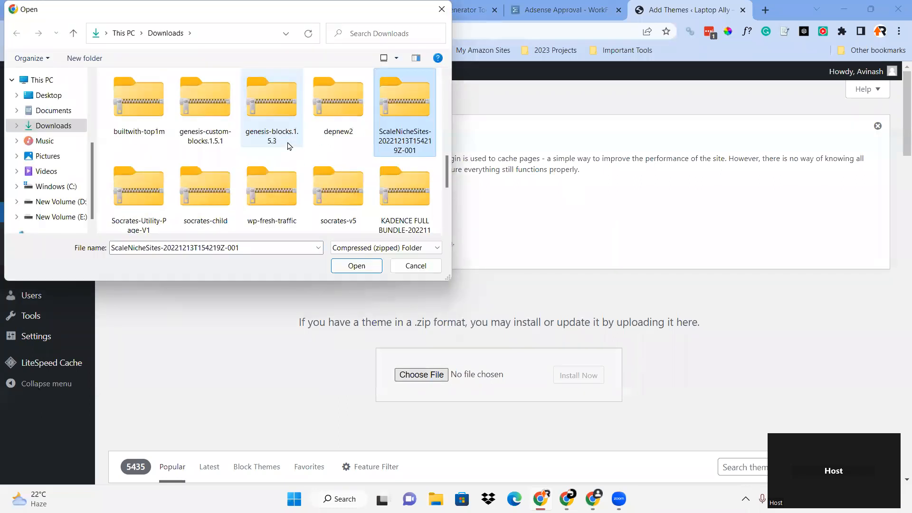
double_click(205, 192)
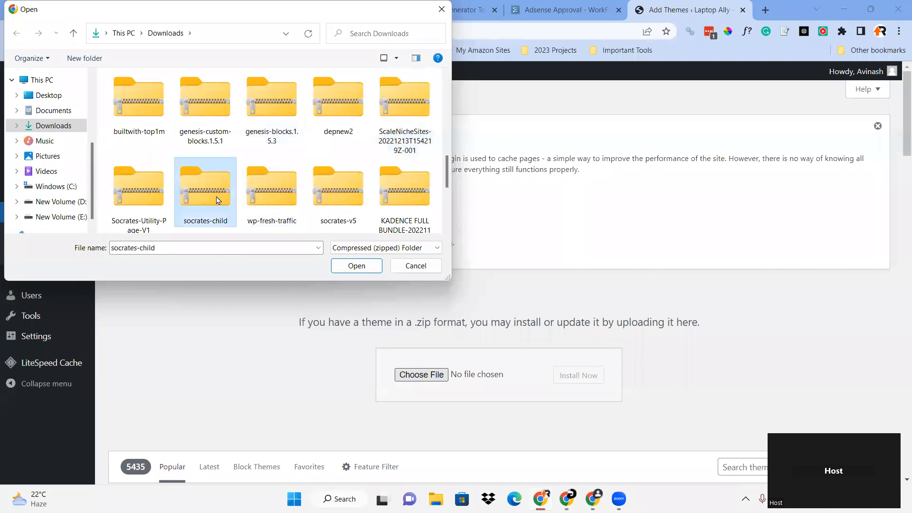
Install the uploaded socrates-child theme and activate it on the site.
scroll(613, 284, down, 5)
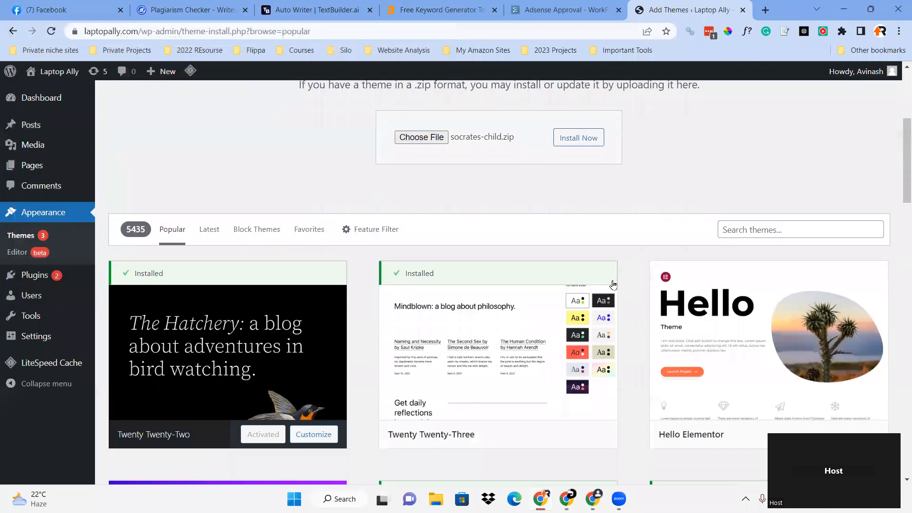
scroll(566, 246, up, 2)
click(564, 246)
scroll(564, 246, up, 2)
scroll(564, 246, down, 1)
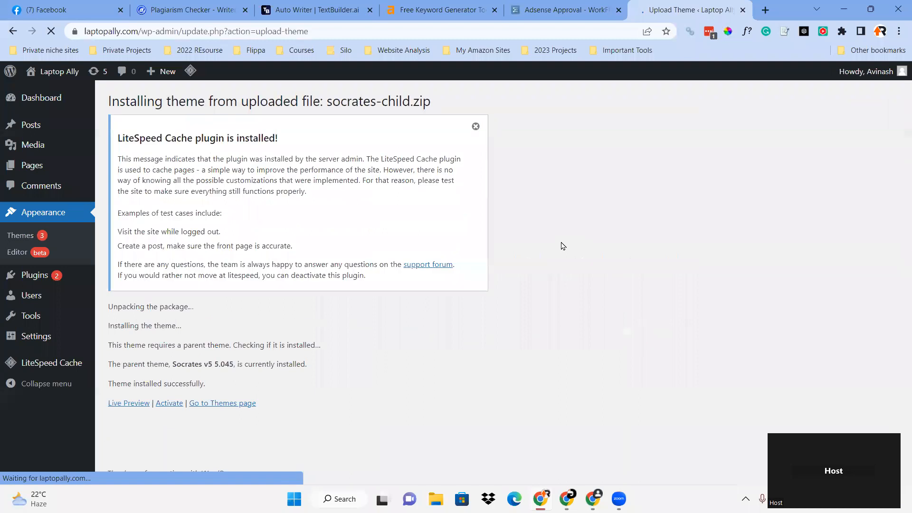
click(162, 405)
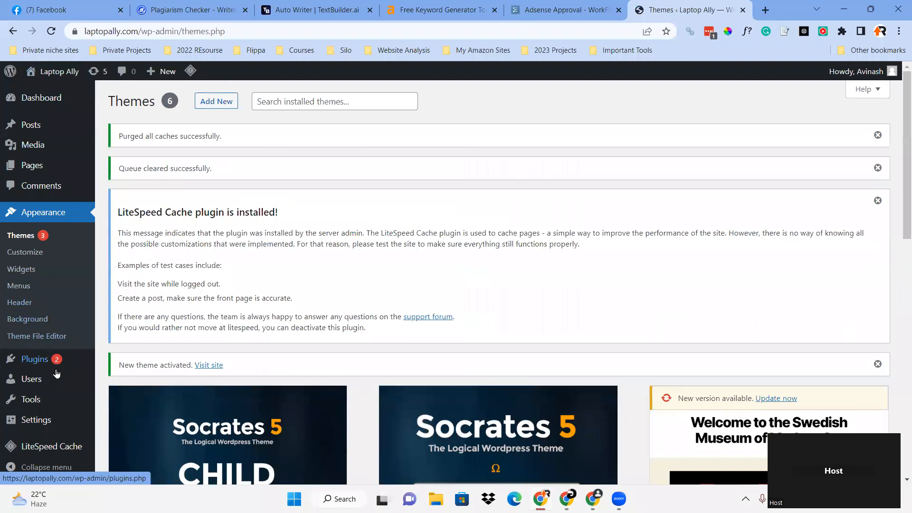
In the reading settings, make the homepage a static page showing "The Complete Guide to Reverse Mortgages".
scroll(47, 370, down, 3)
mouse_move(50, 423)
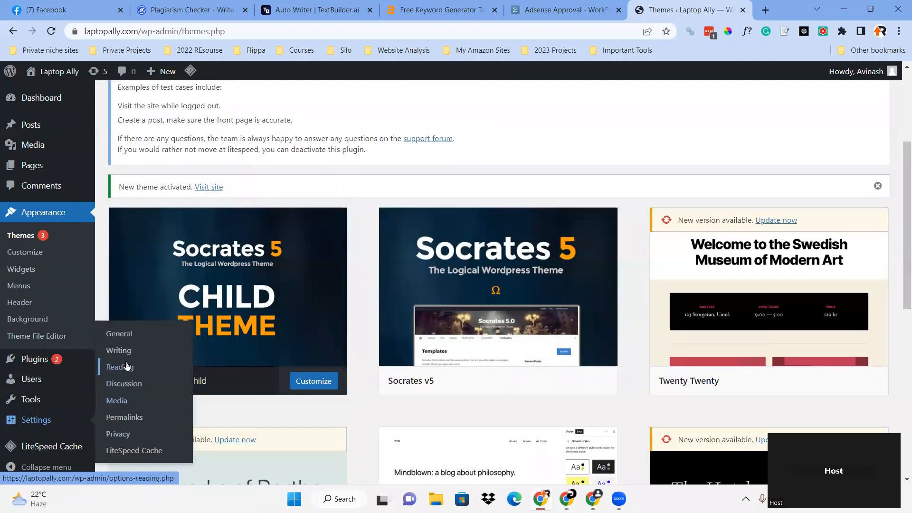
click(117, 334)
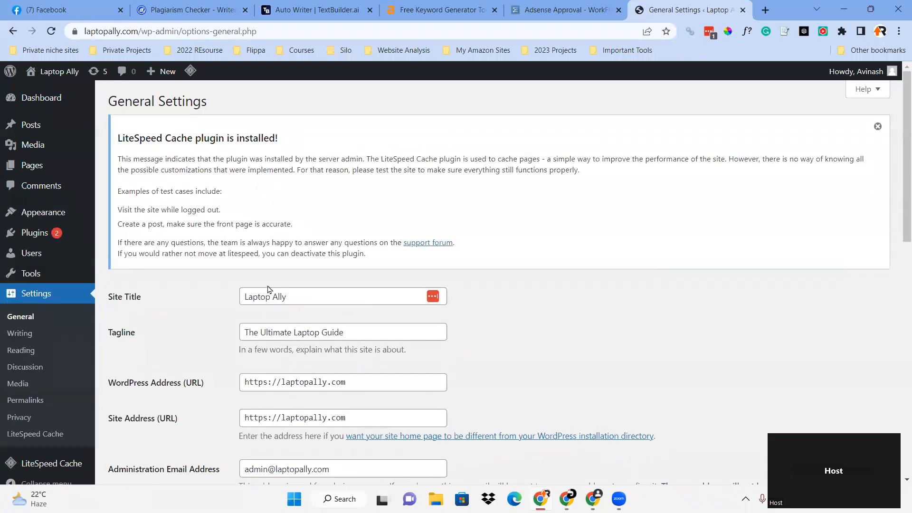
scroll(50, 342, down, 3)
click(50, 338)
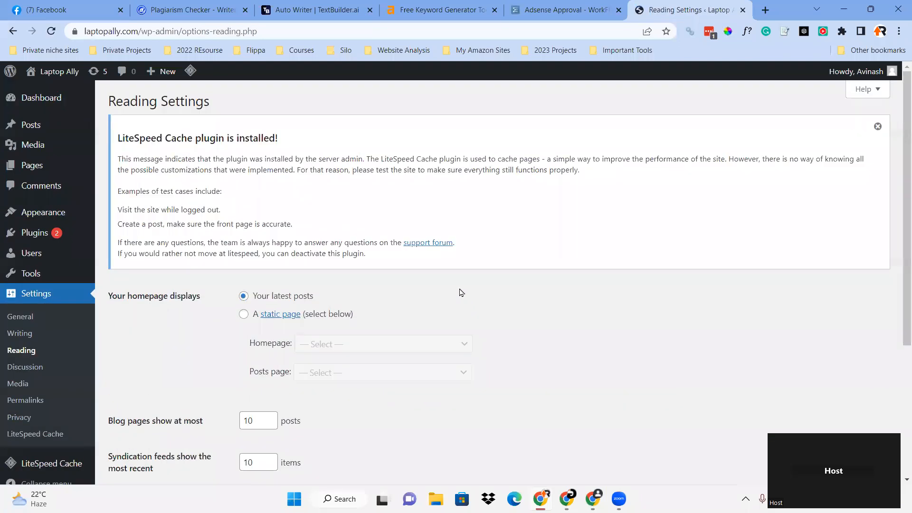
scroll(460, 291, down, 3)
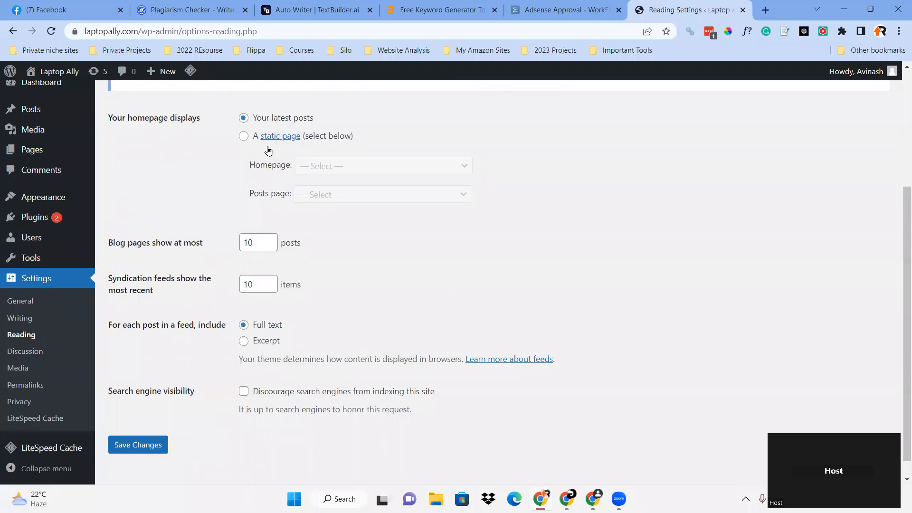
click(333, 167)
click(332, 205)
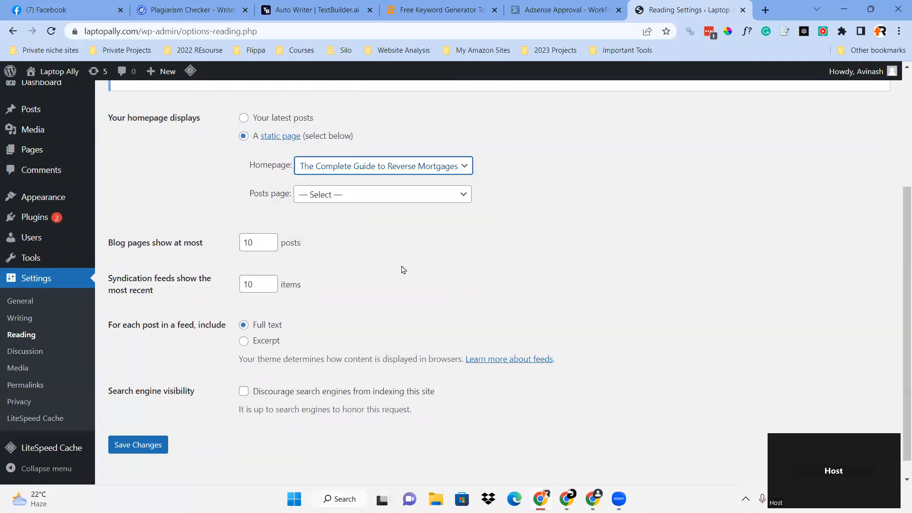
Set posts in the feed to include only an excerpt and save the reading settings.
scroll(366, 259, down, 1)
click(243, 319)
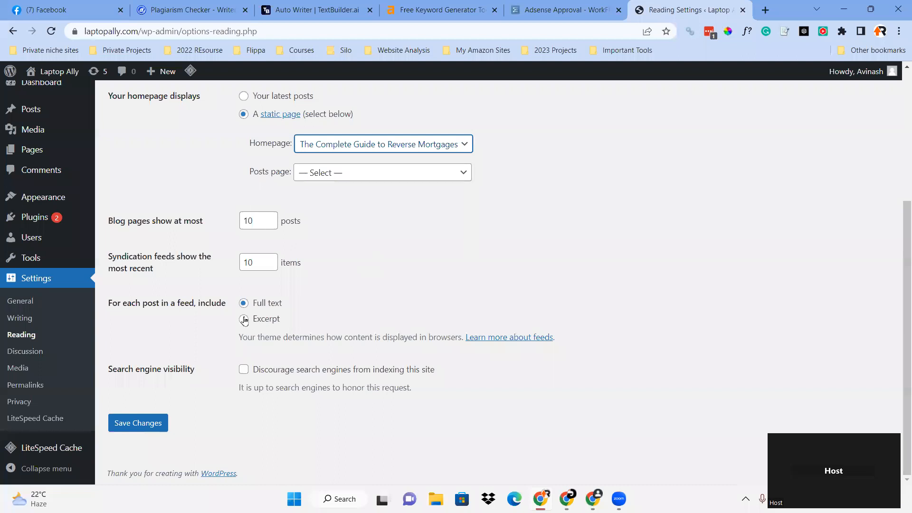
click(155, 424)
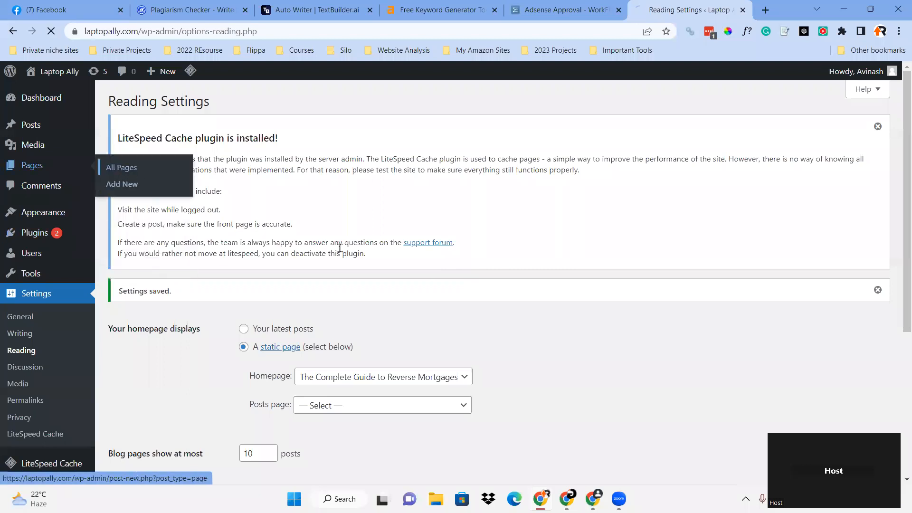
Create a new page titled "Blog" and publish it.
click(123, 169)
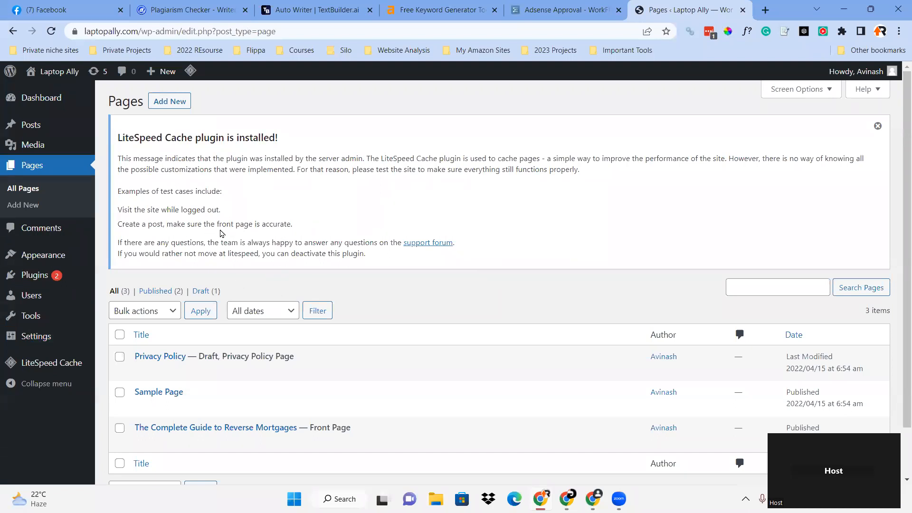
click(161, 106)
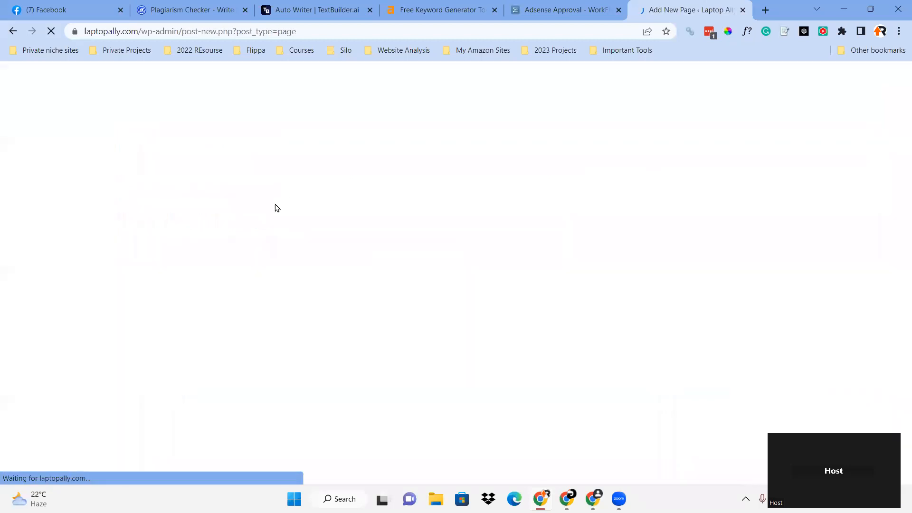
click(155, 165)
text(Blog)
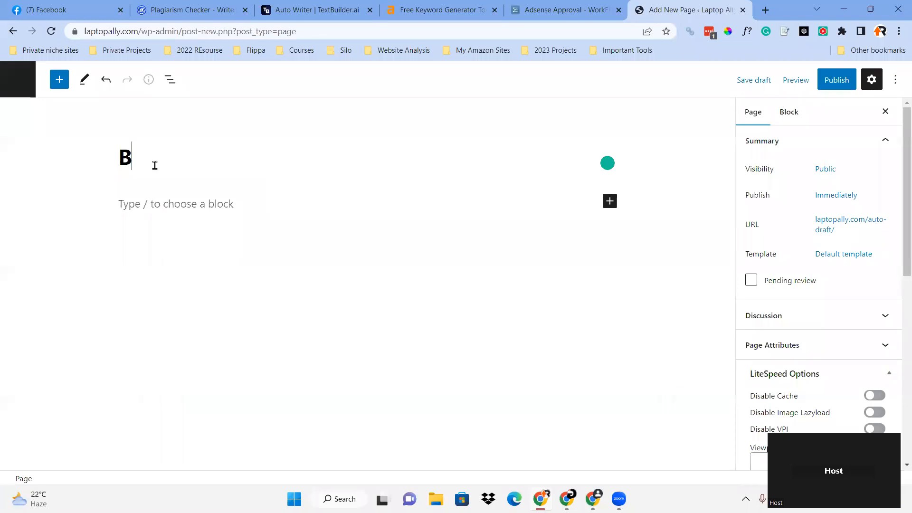
click(838, 85)
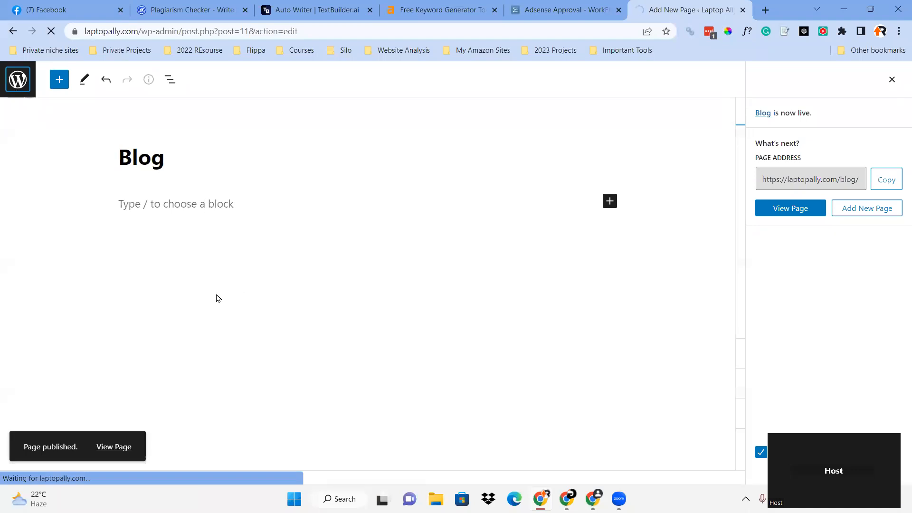
Assign the Blog page as the posts page in the reading settings and save the changes.
scroll(190, 311, down, 2)
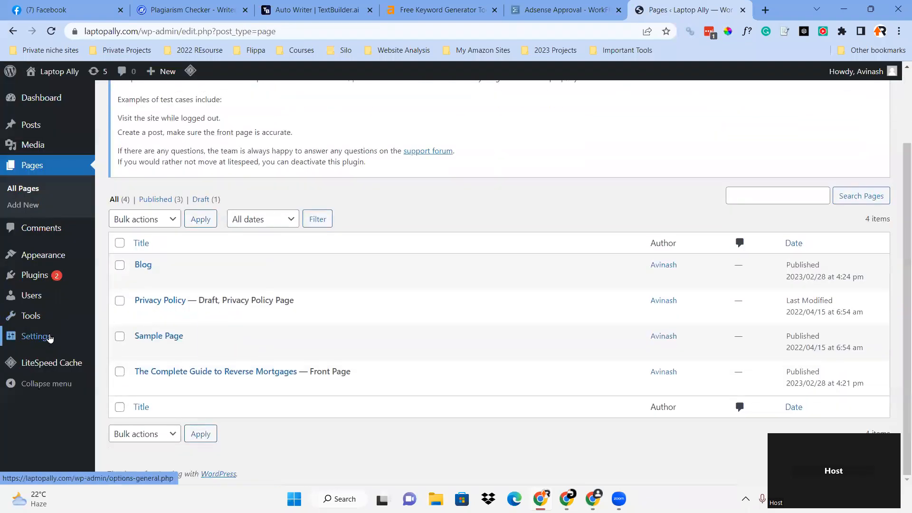
mouse_move(49, 338)
click(134, 343)
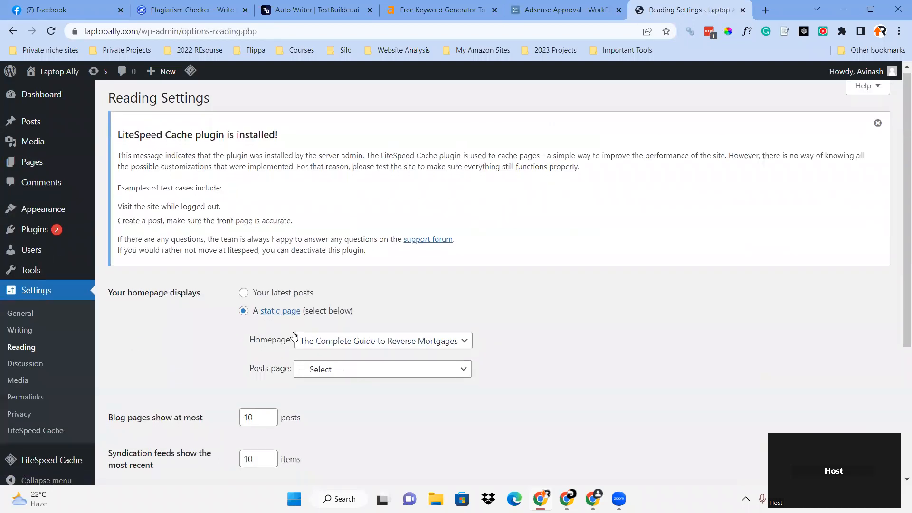
scroll(340, 269, down, 2)
click(338, 255)
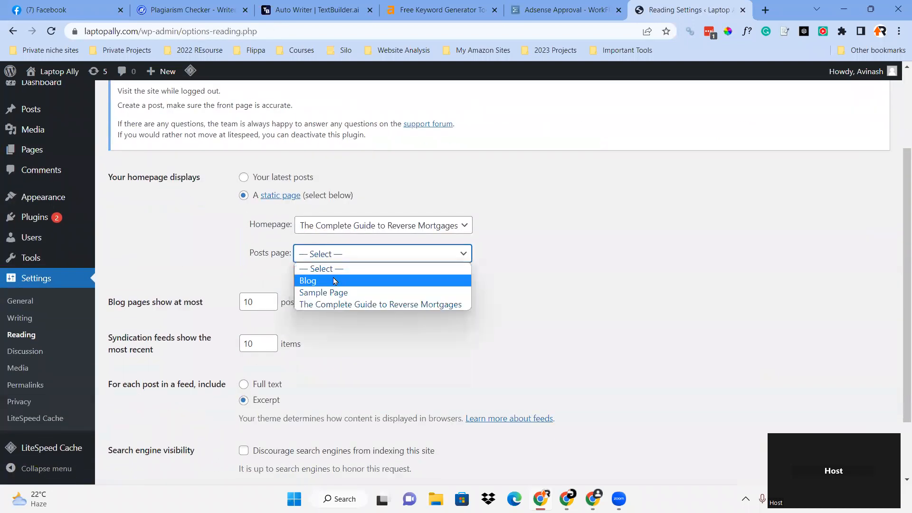
click(334, 281)
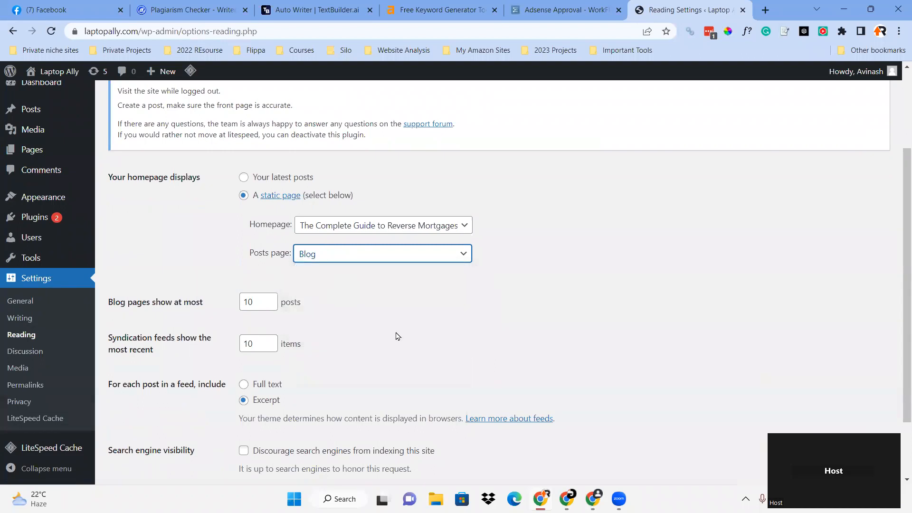
scroll(333, 317, down, 2)
click(138, 422)
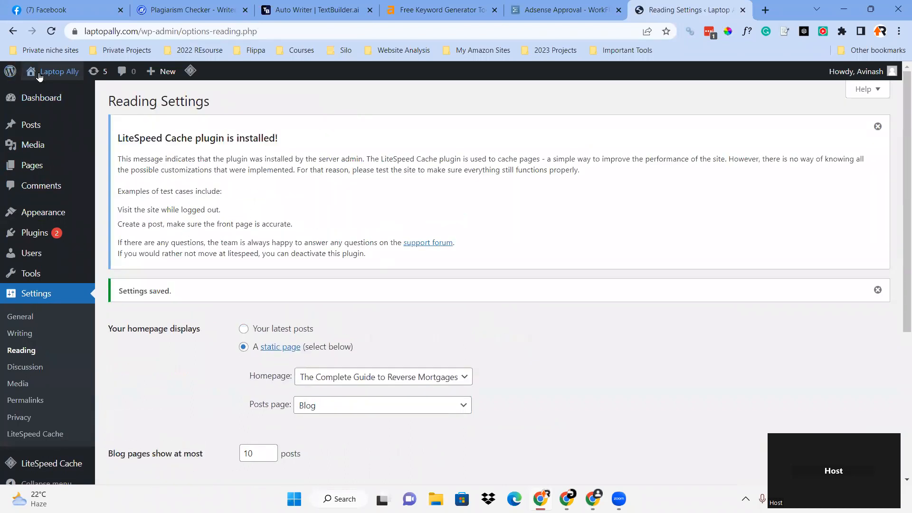
Open the live site in a new tab and look over the homepage's header, article and sidebar widgets.
mouse_move(39, 77)
right_click(38, 92)
click(85, 101)
click(672, 6)
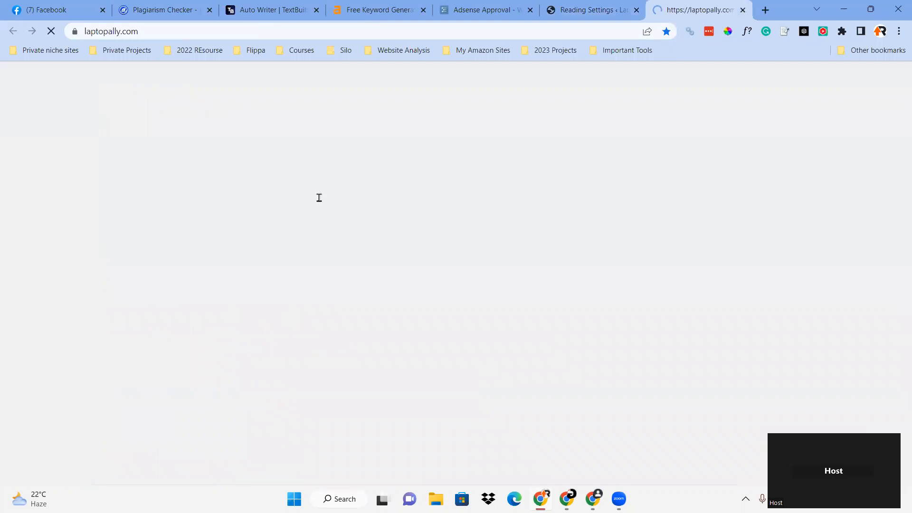
scroll(318, 198, down, 5)
scroll(336, 194, down, 1)
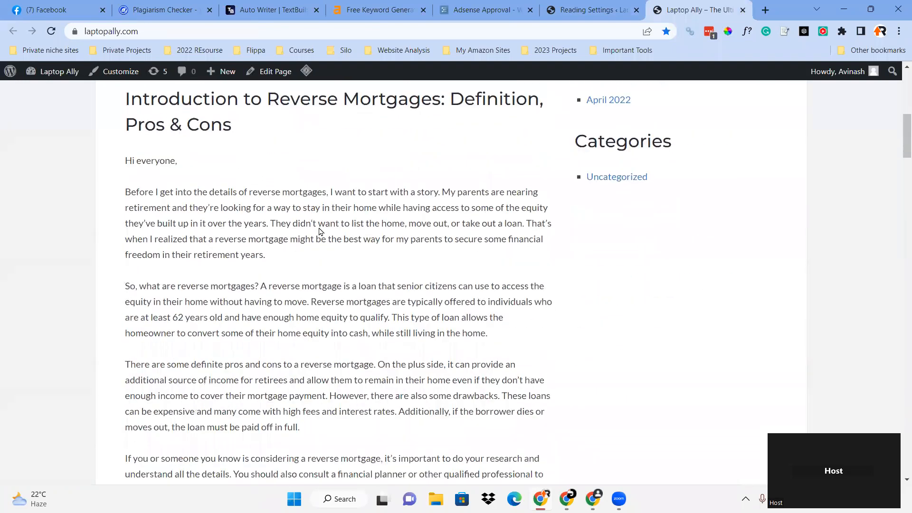
scroll(199, 230, up, 9)
scroll(200, 214, down, 3)
scroll(540, 328, down, 2)
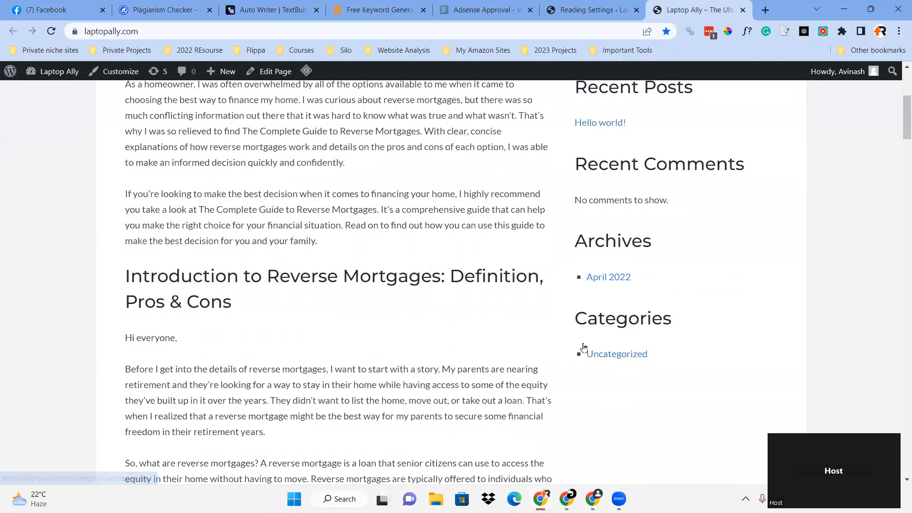
scroll(396, 291, up, 5)
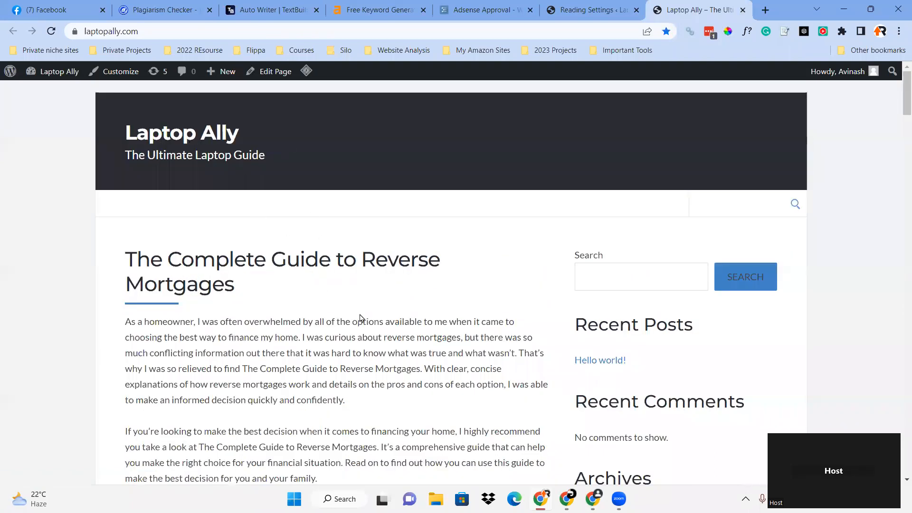
Examine the homepage article's opening and its introduction to reverse mortgages, highlighting individual paragraphs while reading.
scroll(359, 318, down, 2)
scroll(127, 142, down, 1)
drag(127, 143, 340, 296)
scroll(169, 218, down, 4)
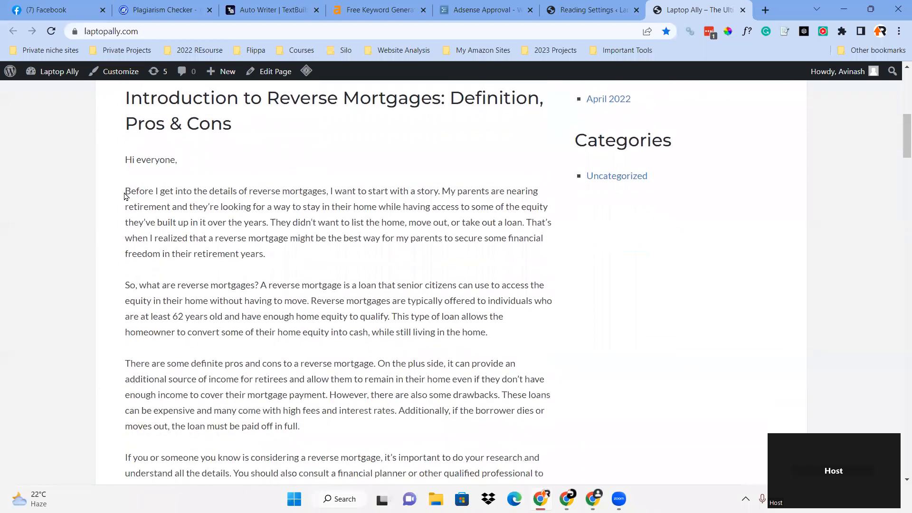
triple_click(135, 200)
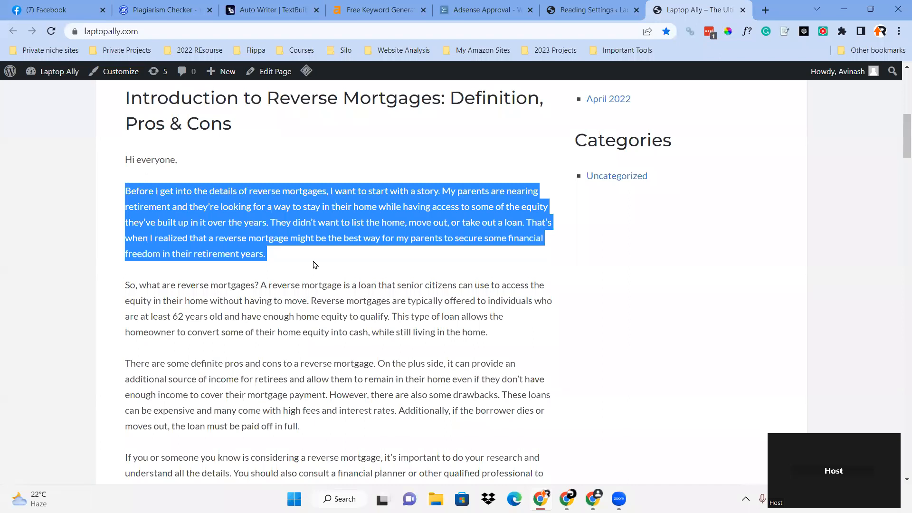
scroll(313, 264, down, 2)
drag(126, 165, 524, 219)
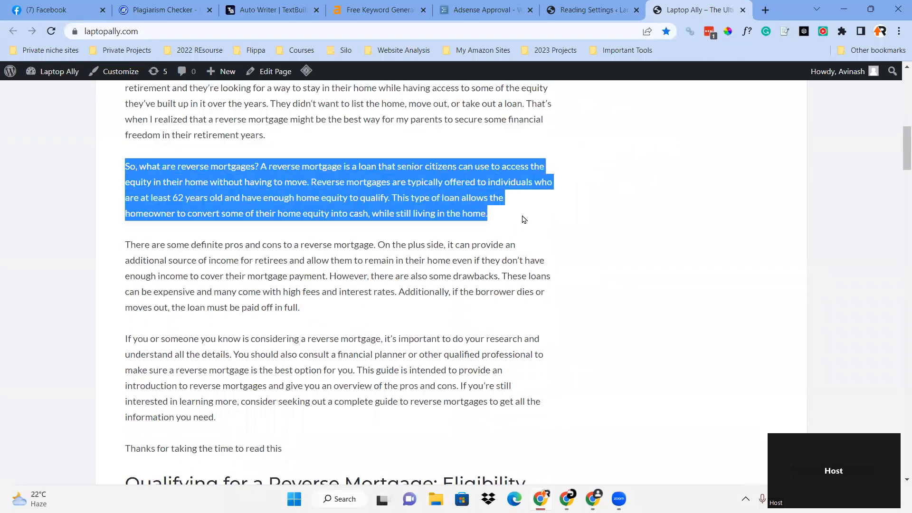
click(306, 217)
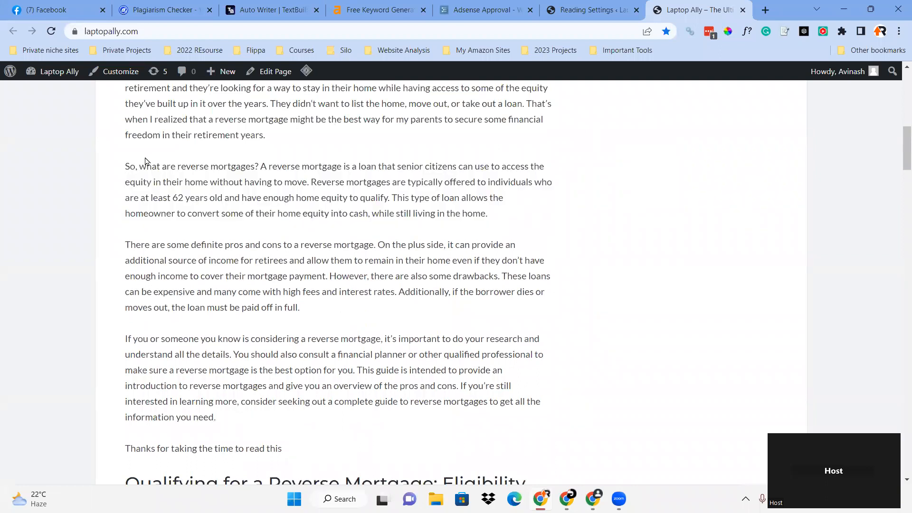
drag(129, 168, 497, 216)
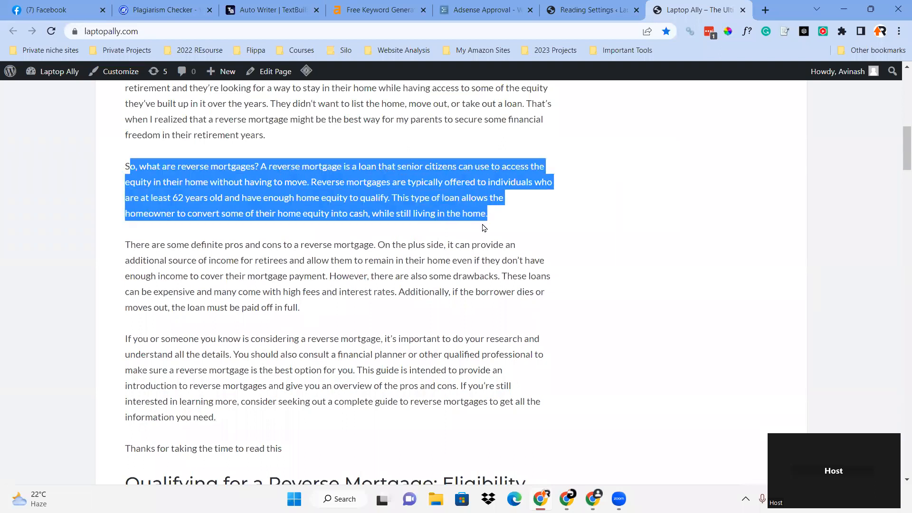
scroll(157, 156, down, 2)
drag(127, 125, 331, 198)
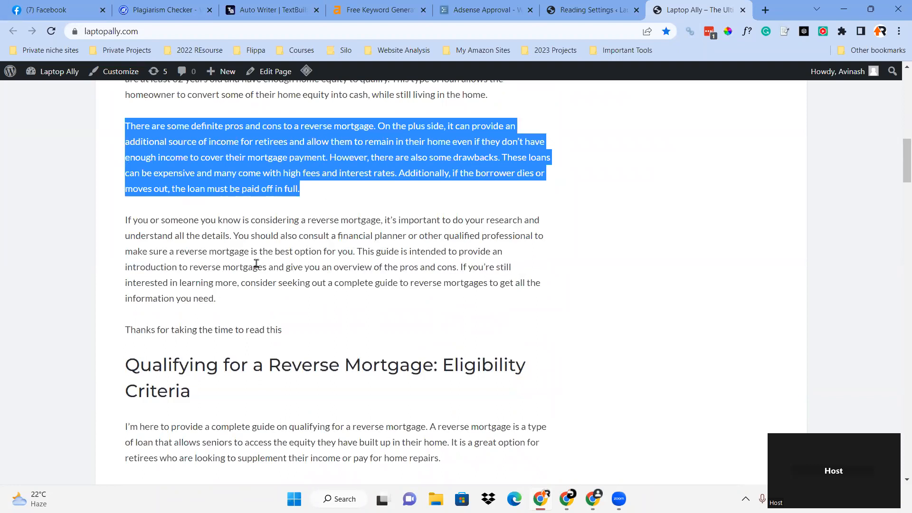
Examine the rest of the article, from the eligibility criteria through loan types, process and costs to the conclusion and footer.
scroll(255, 264, down, 1)
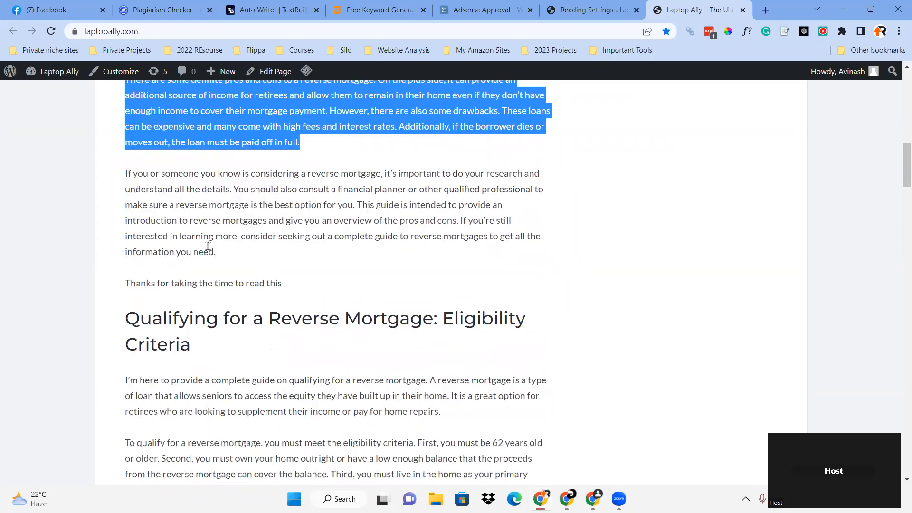
scroll(208, 246, down, 7)
drag(124, 169, 334, 260)
scroll(334, 260, down, 3)
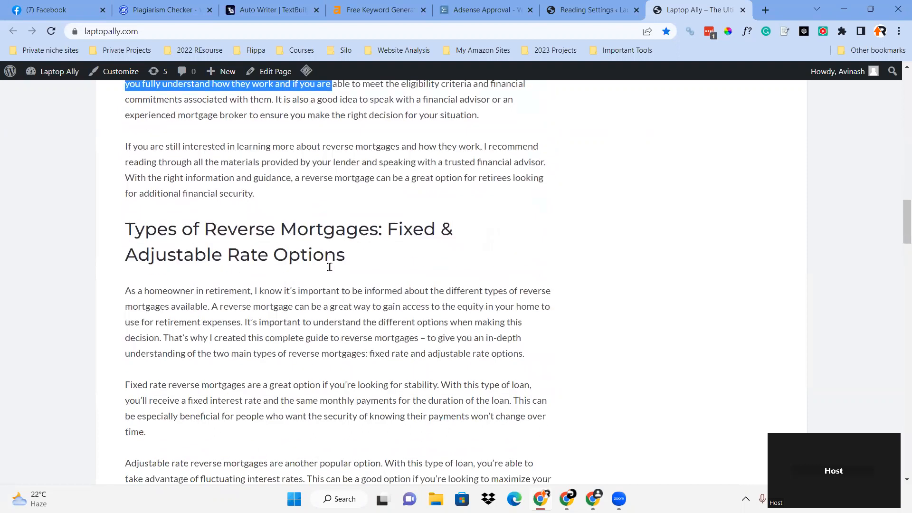
drag(128, 143, 292, 198)
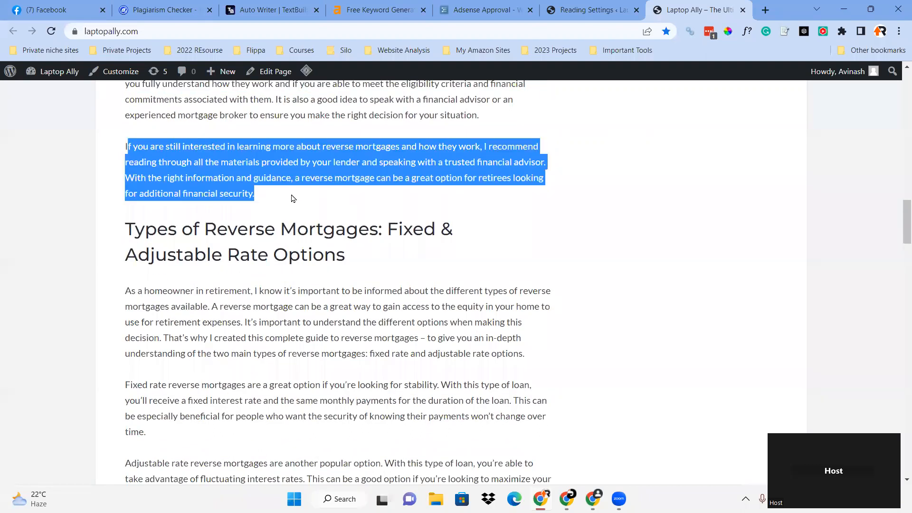
scroll(217, 248, down, 3)
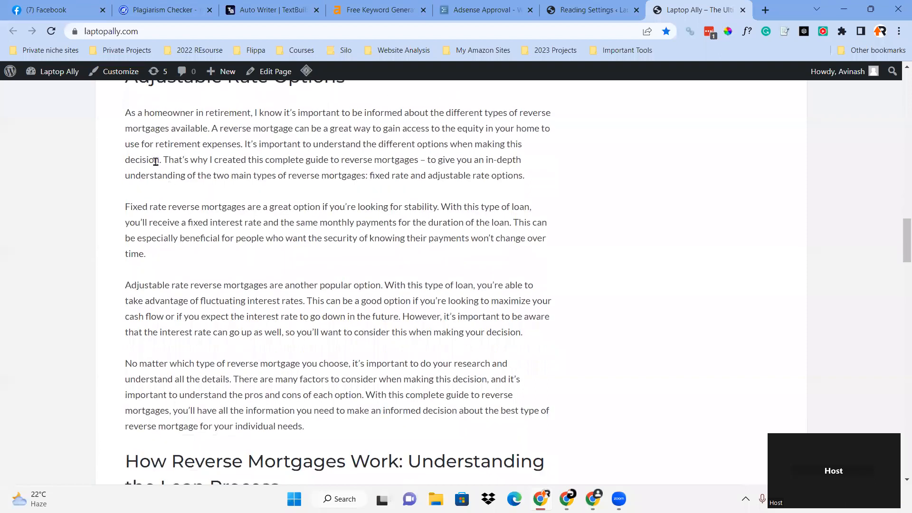
scroll(237, 278, down, 3)
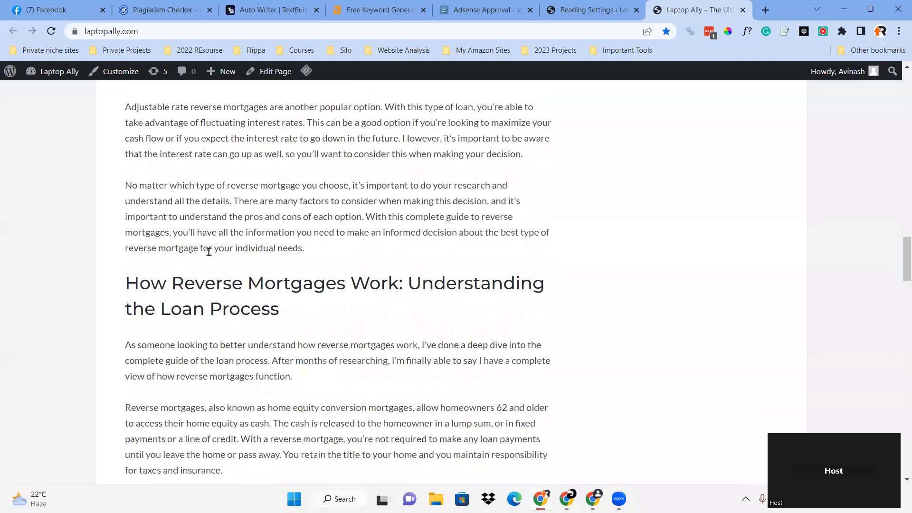
scroll(413, 295, down, 3)
scroll(413, 295, down, 1)
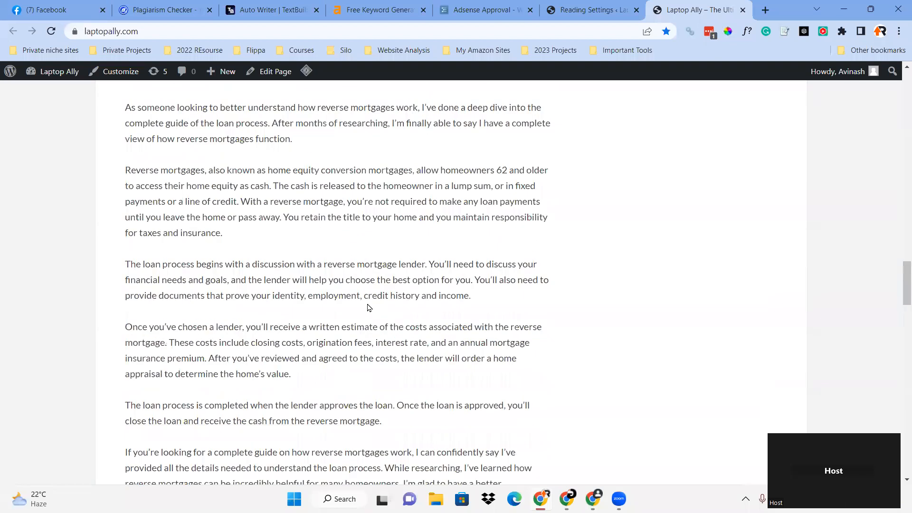
scroll(302, 256, down, 5)
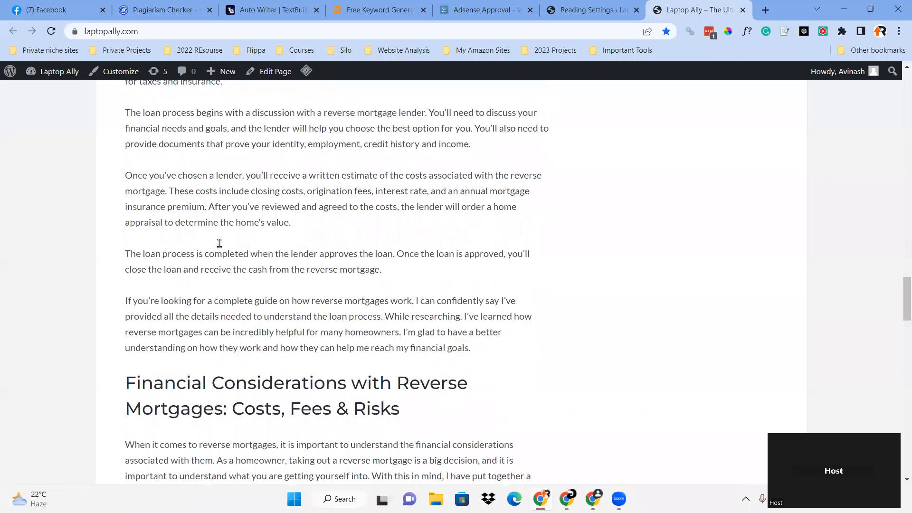
scroll(234, 238, down, 3)
scroll(157, 181, up, 2)
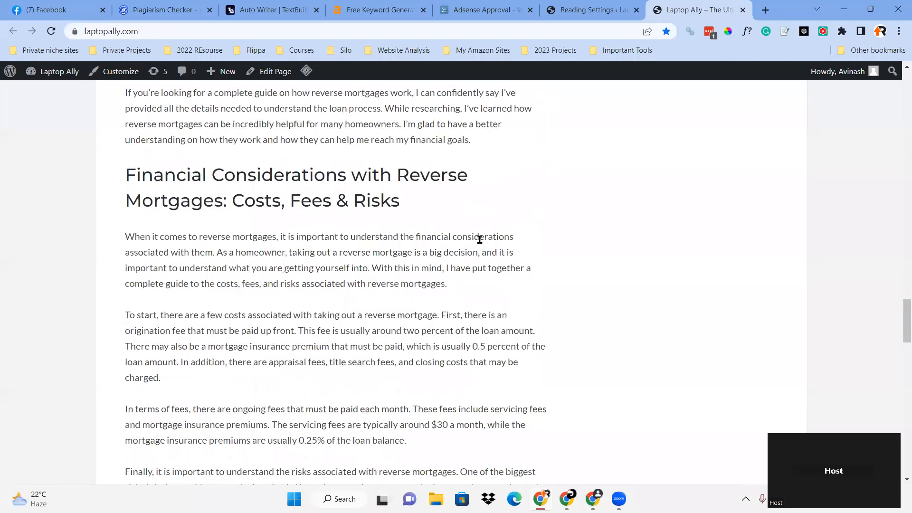
scroll(275, 234, down, 20)
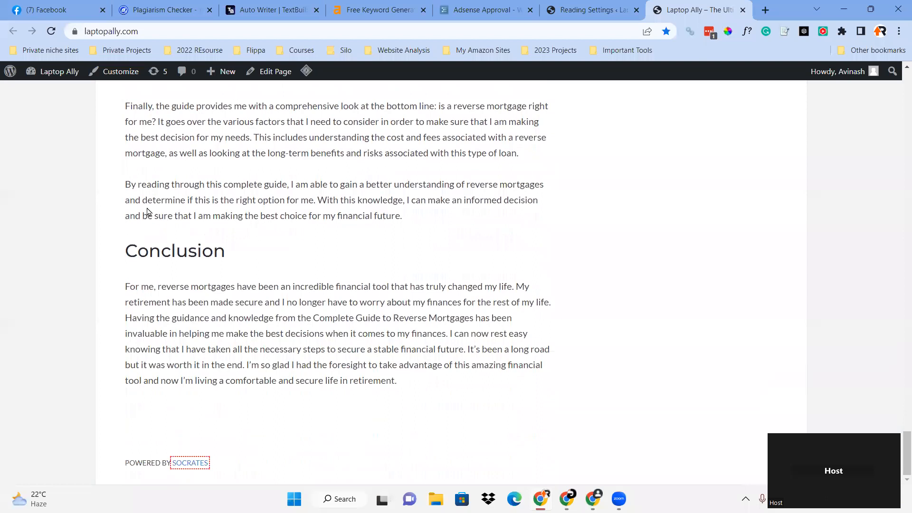
Move the "Hello world!" post to the trash in the WordPress posts list and start a new post.
scroll(336, 311, up, 20)
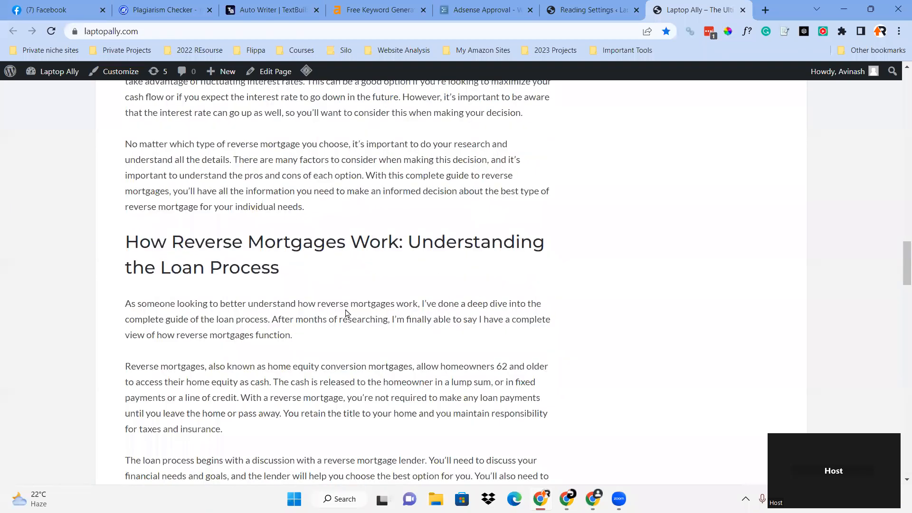
click(43, 114)
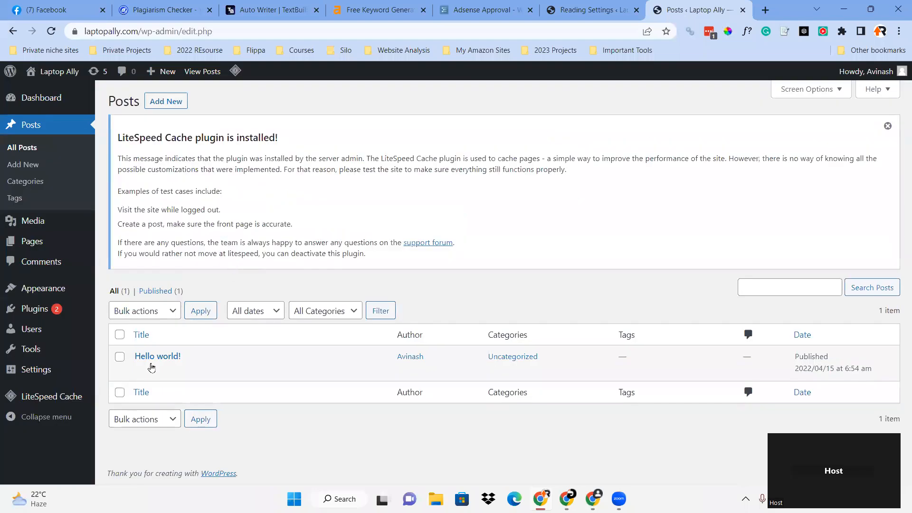
click(202, 371)
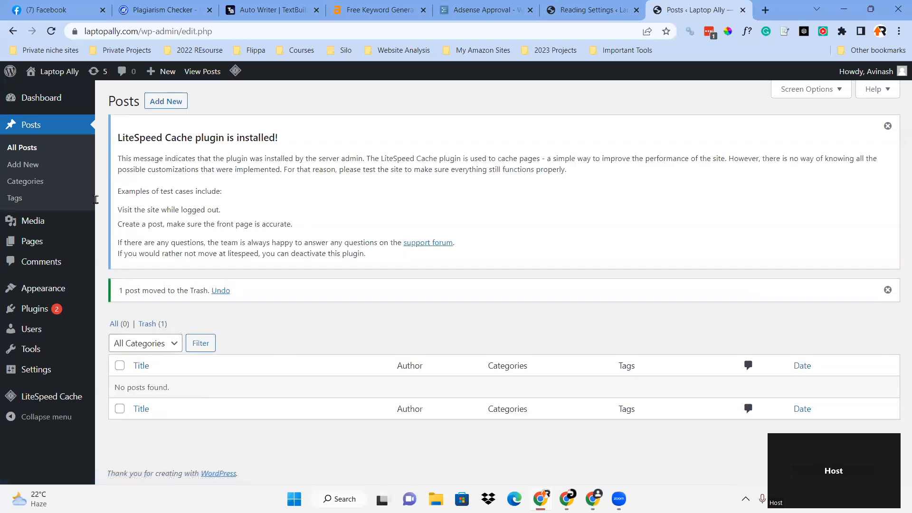
click(161, 103)
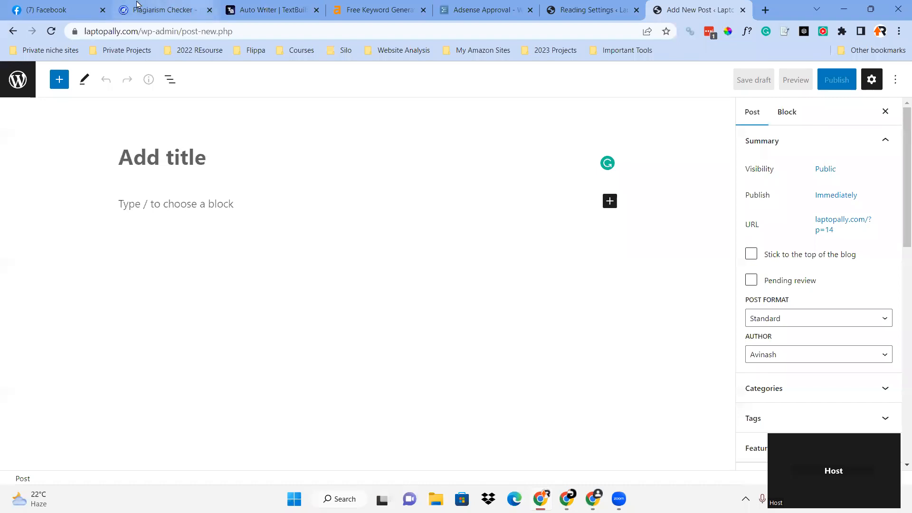
Switch to TextBuilder and start a new Auto Writer project.
click(273, 10)
scroll(429, 208, up, 15)
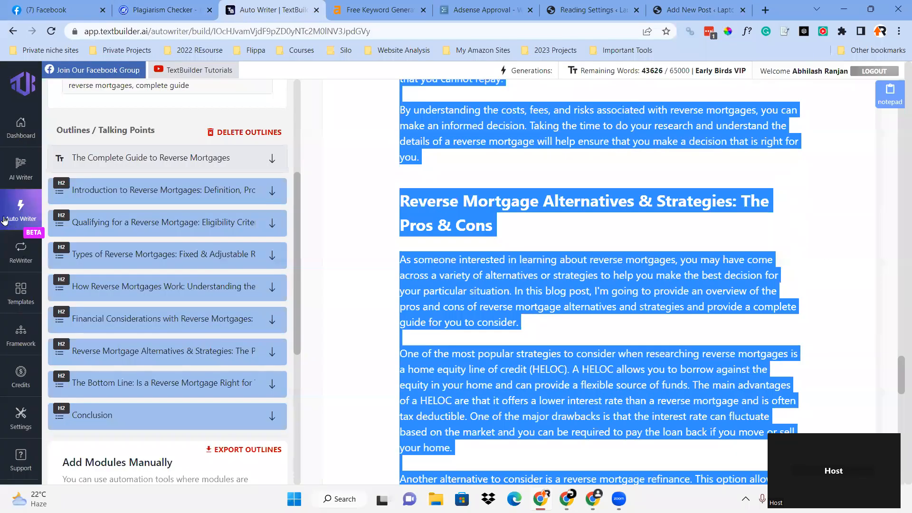
click(21, 208)
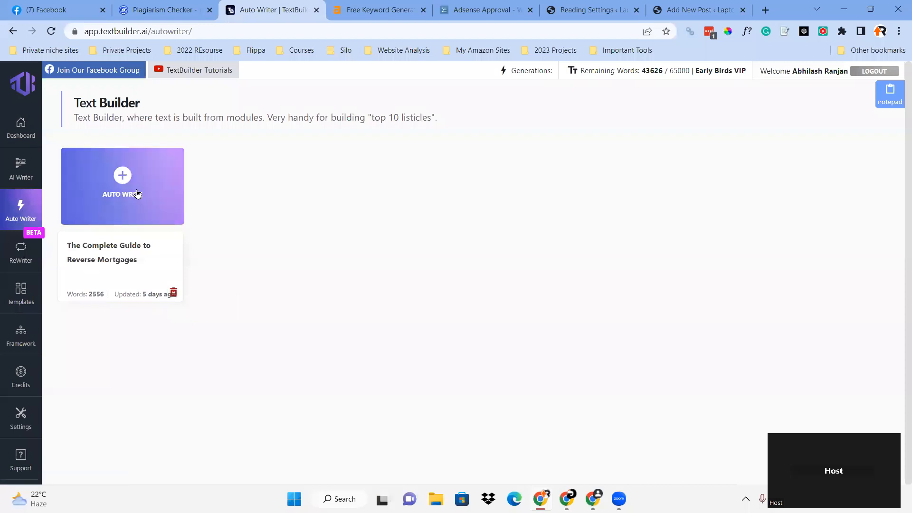
key(F5)
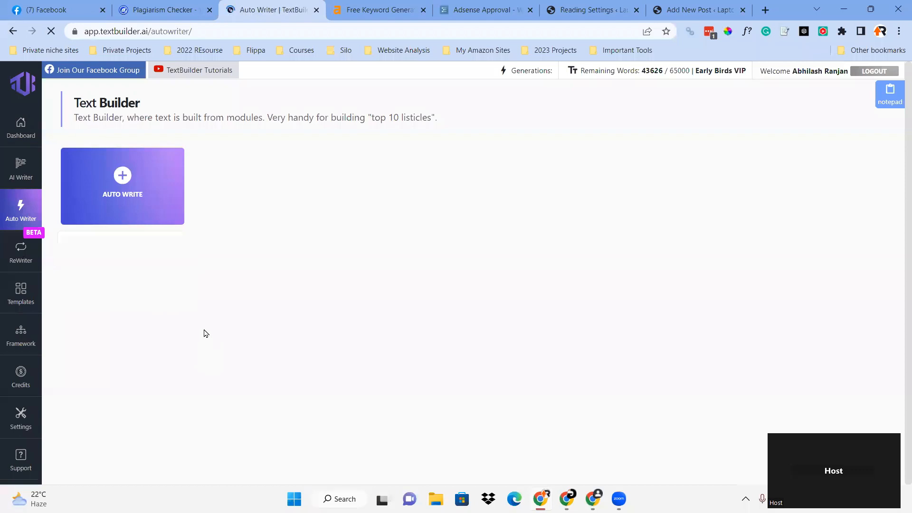
click(15, 218)
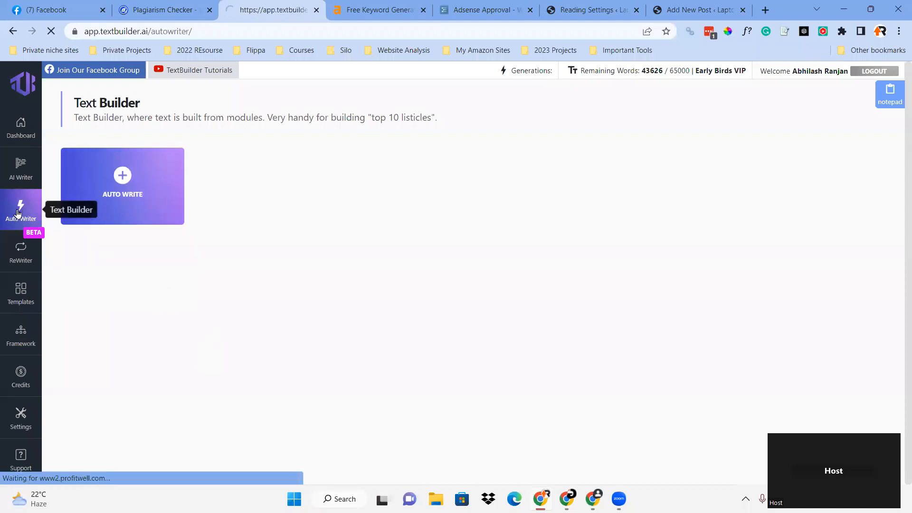
click(136, 197)
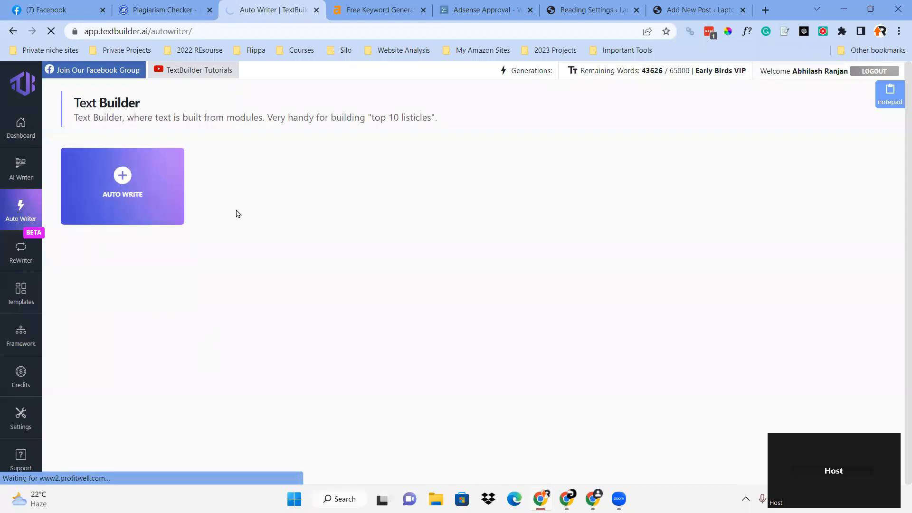
Generate topic ideas in the new project for the keyword "mortgage".
click(404, 105)
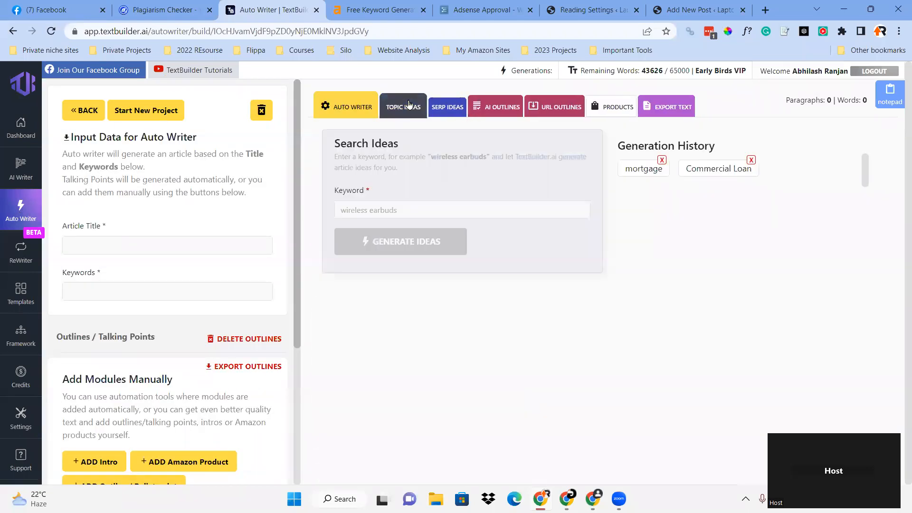
click(405, 205)
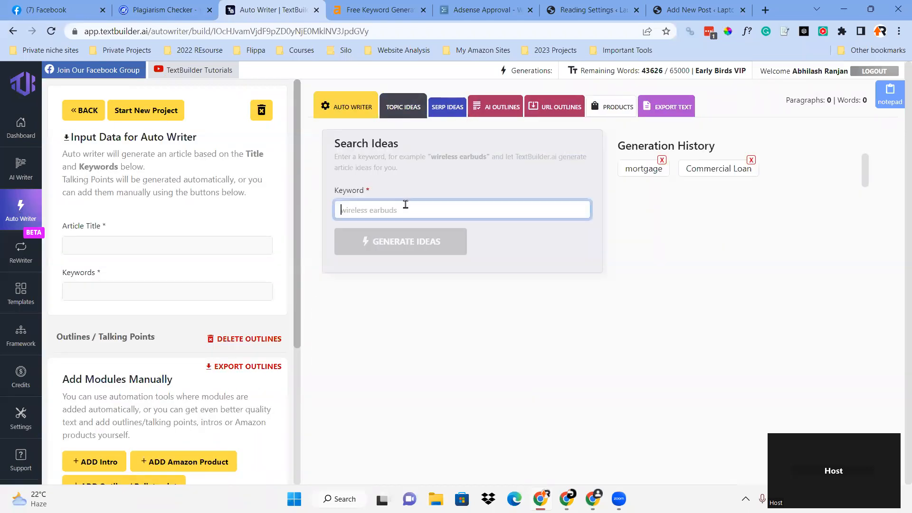
click(712, 10)
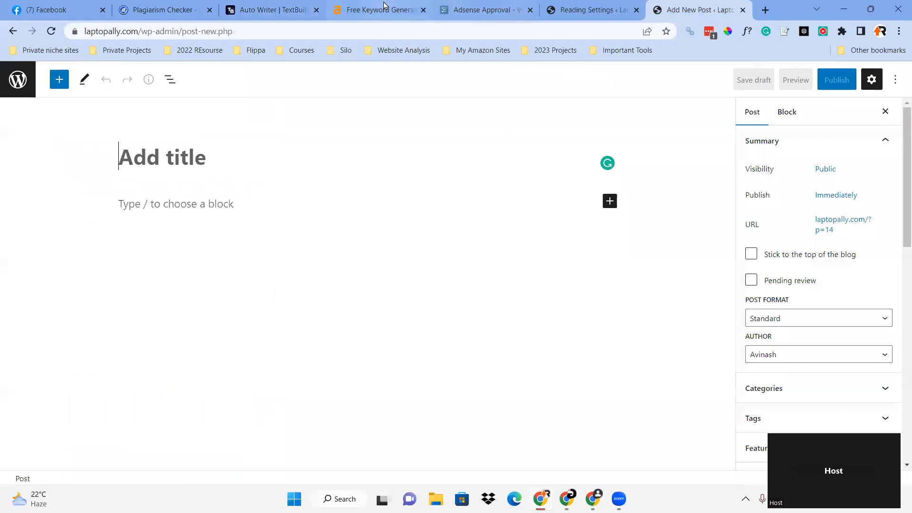
click(264, 6)
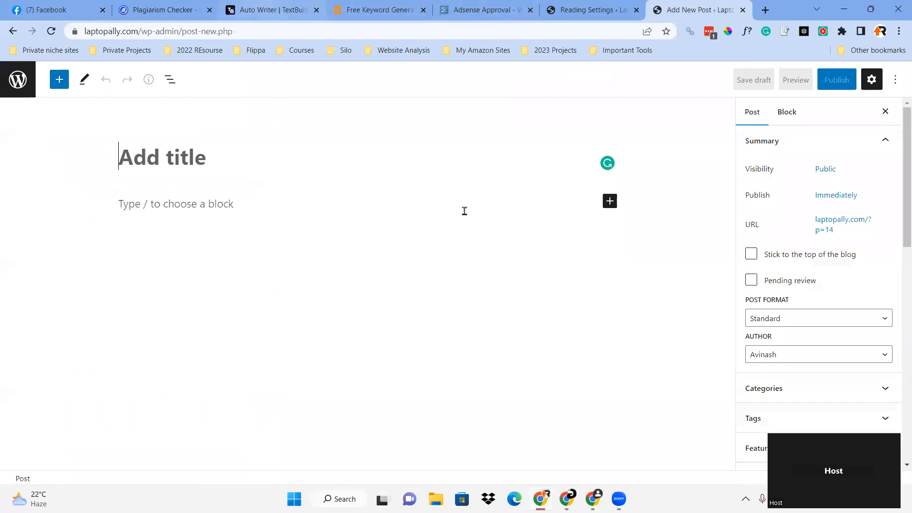
text(mort)
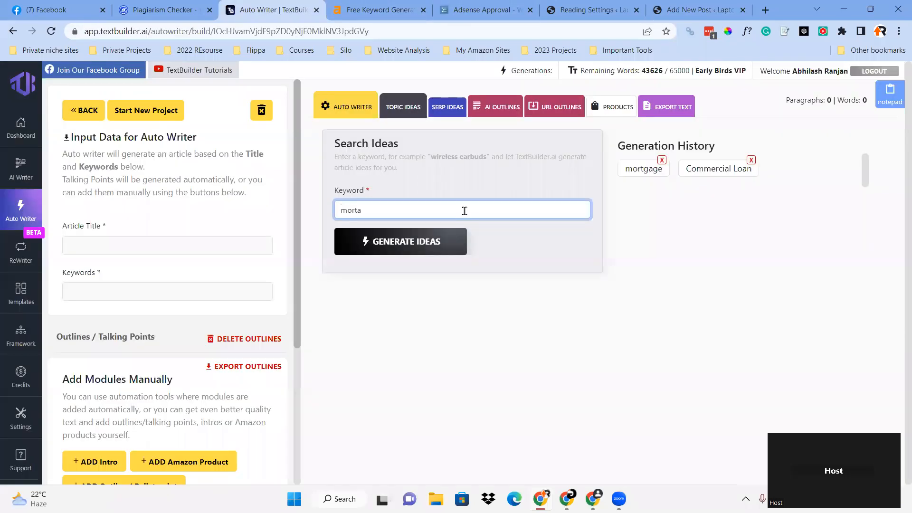
key(ctrl+a)
key(BackSpace)
click(592, 497)
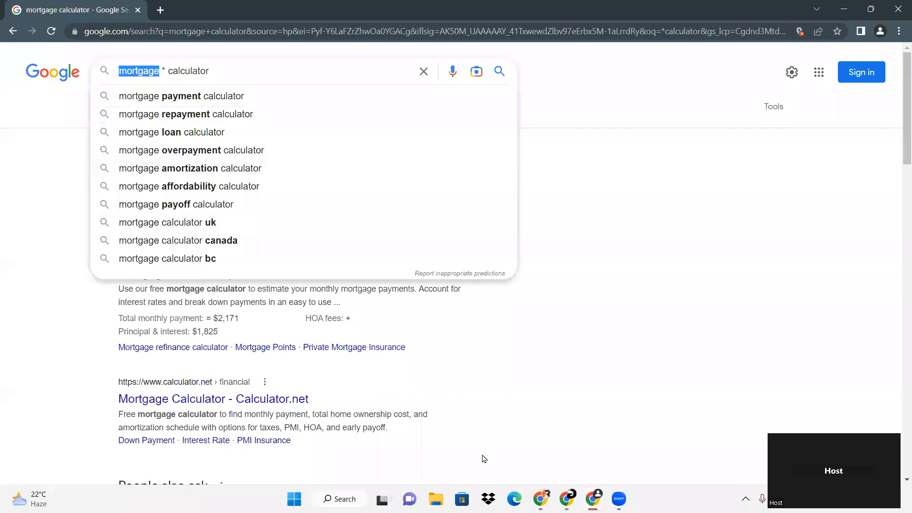
key(alt+Tab)
click(379, 231)
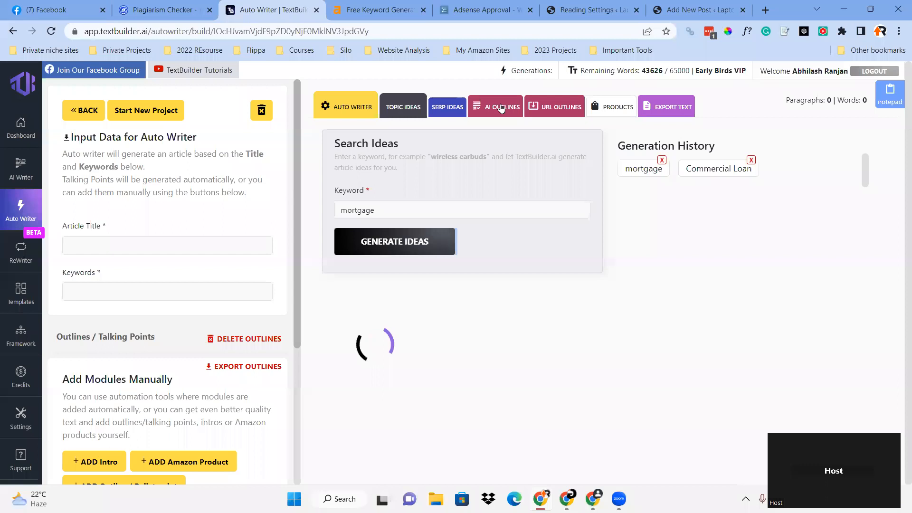
Generate SERP ideas from Google for the search text "mortgage".
click(445, 110)
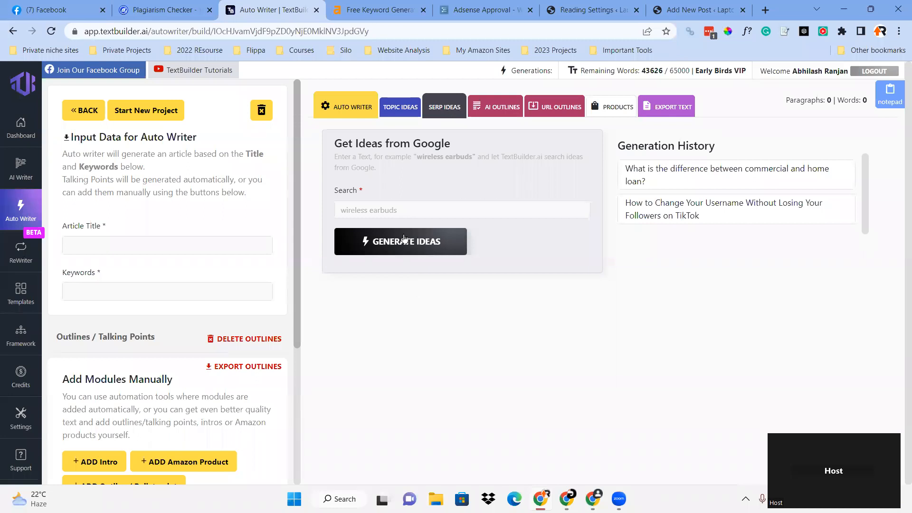
text(mortgage)
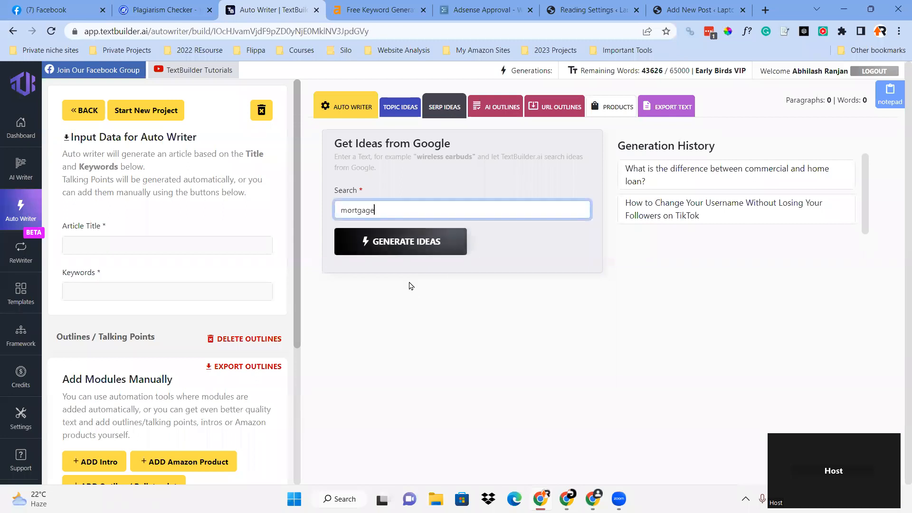
click(402, 245)
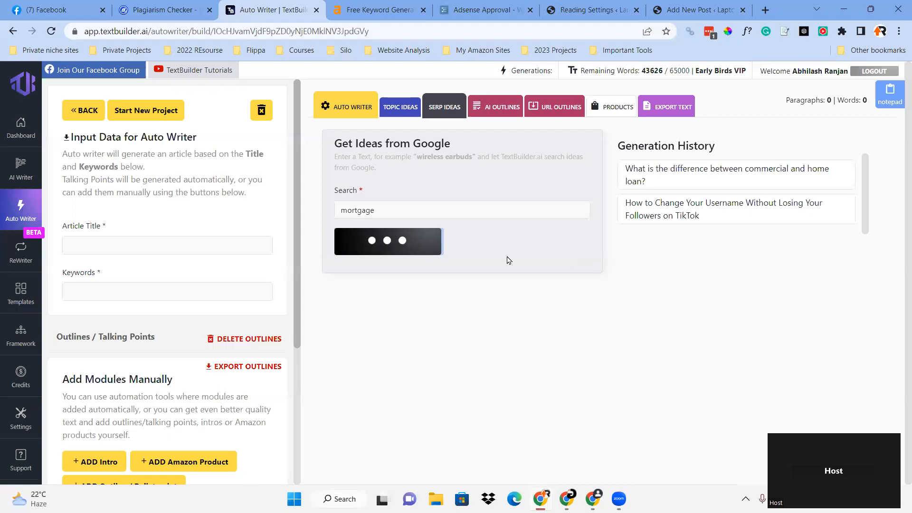
Examine the Google results, related searches and related questions for mortgage, and look at the AI outline generator's form.
scroll(501, 257, down, 3)
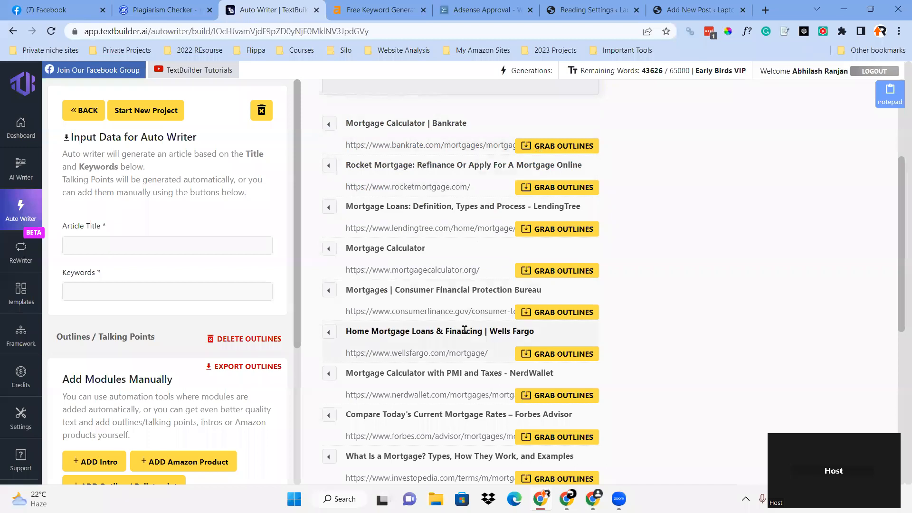
scroll(544, 298, down, 2)
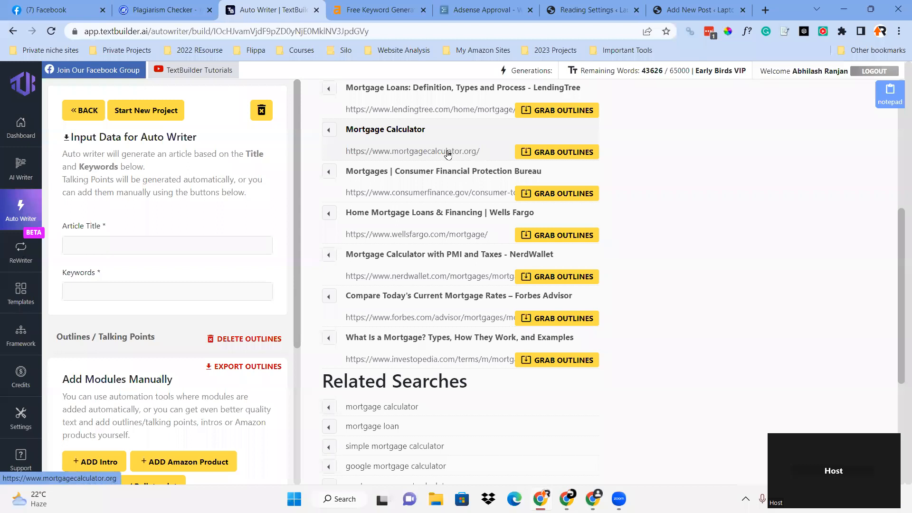
scroll(420, 285, down, 2)
scroll(421, 301, up, 2)
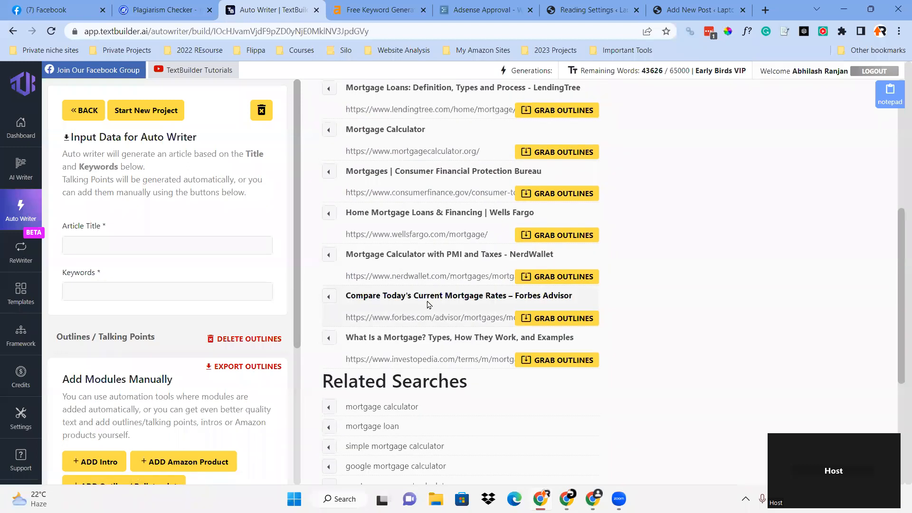
scroll(423, 302, down, 3)
scroll(427, 304, down, 1)
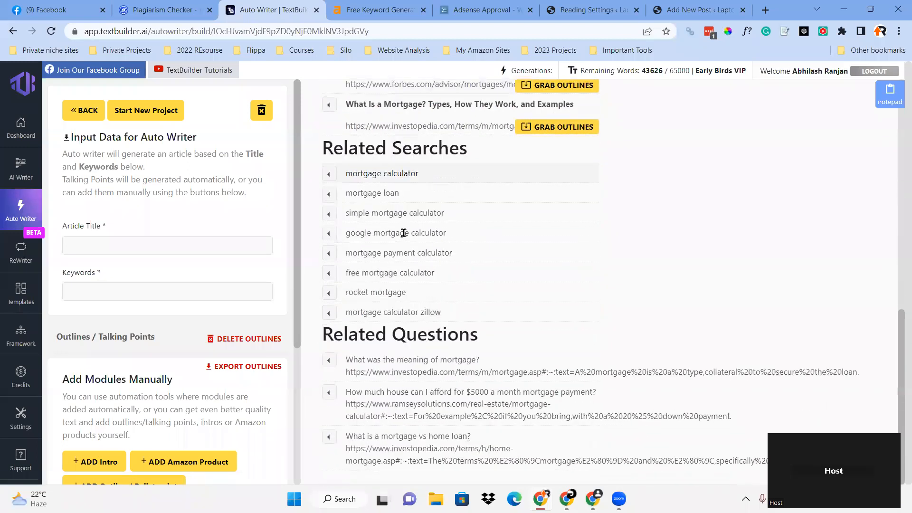
scroll(467, 357, up, 10)
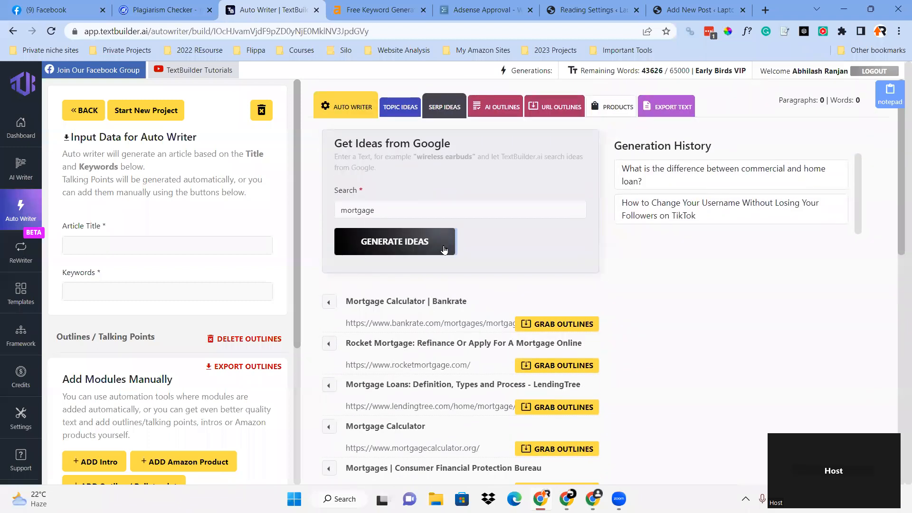
click(494, 109)
click(403, 209)
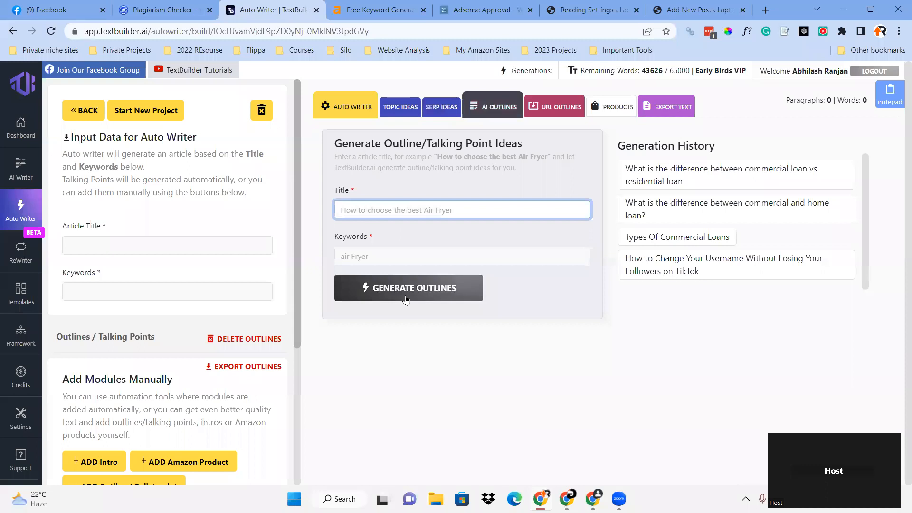
Choose "How to Save Thousands on Your Mortgage" from the generated topic ideas as the article title.
click(395, 107)
scroll(401, 311, down, 3)
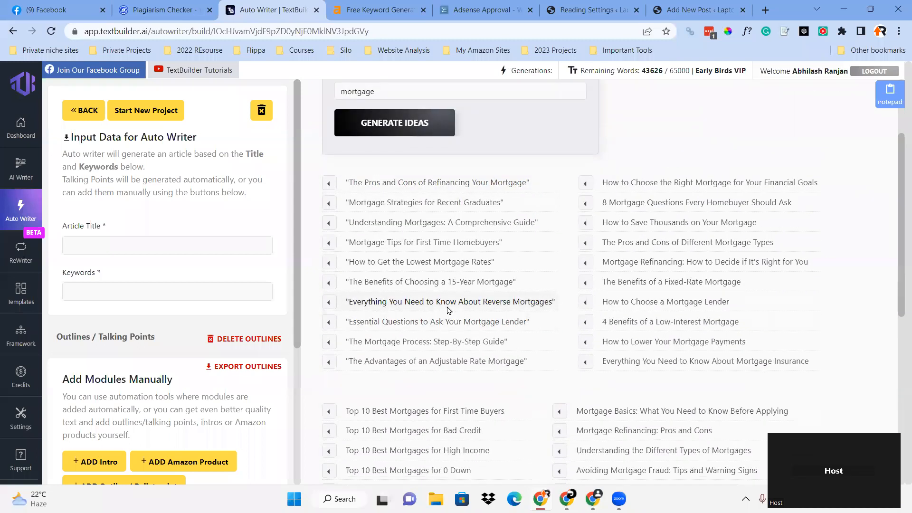
scroll(449, 311, down, 1)
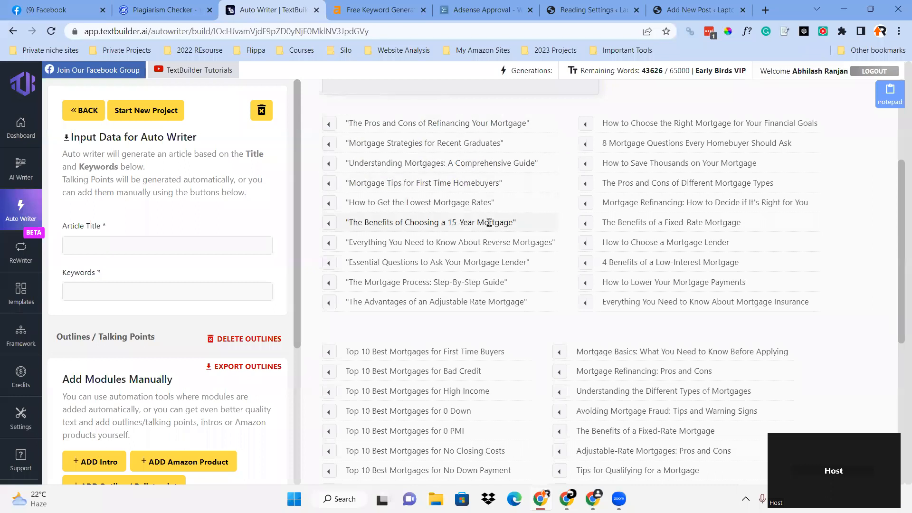
scroll(389, 291, down, 1)
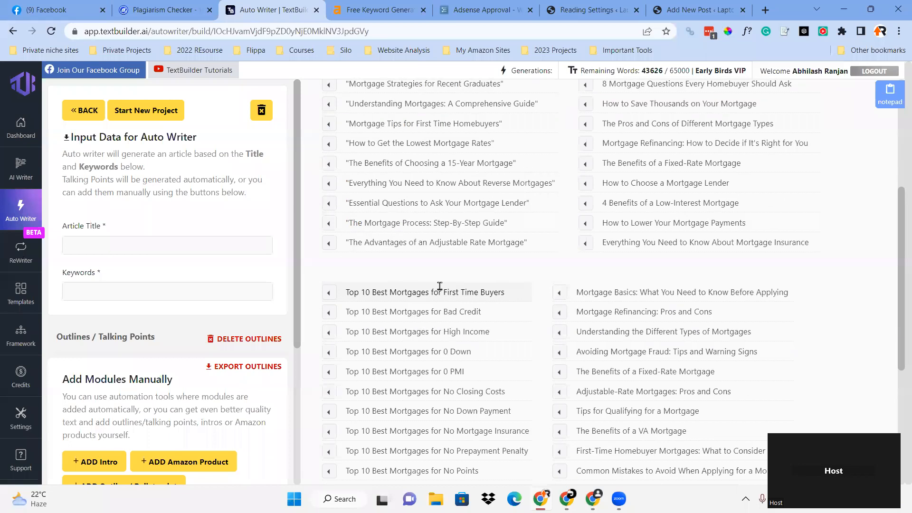
scroll(438, 288, up, 1)
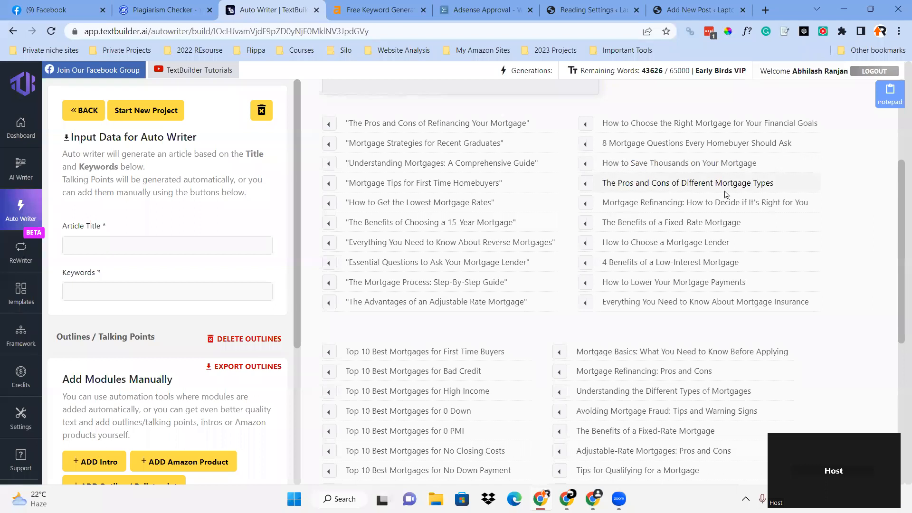
click(586, 163)
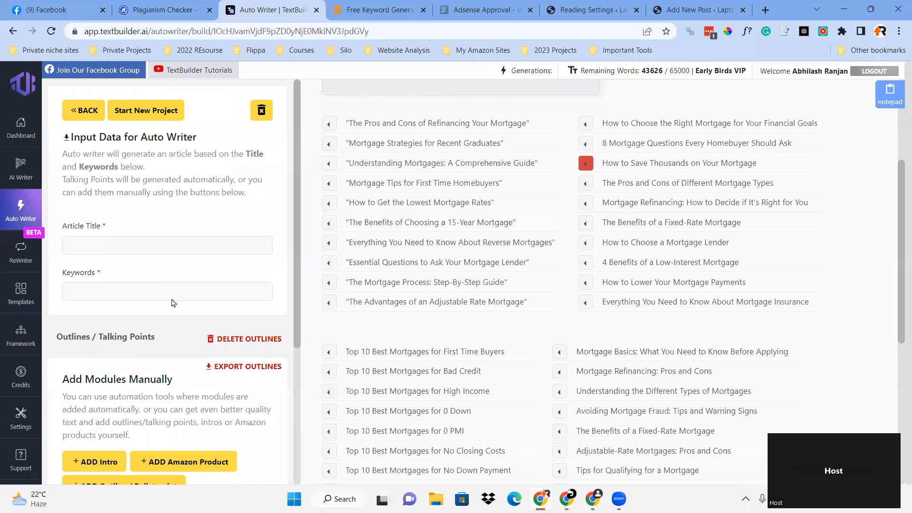
Start generating the full article in first person from the filled-in title and keywords, and return to the new WordPress post.
scroll(203, 275, down, 1)
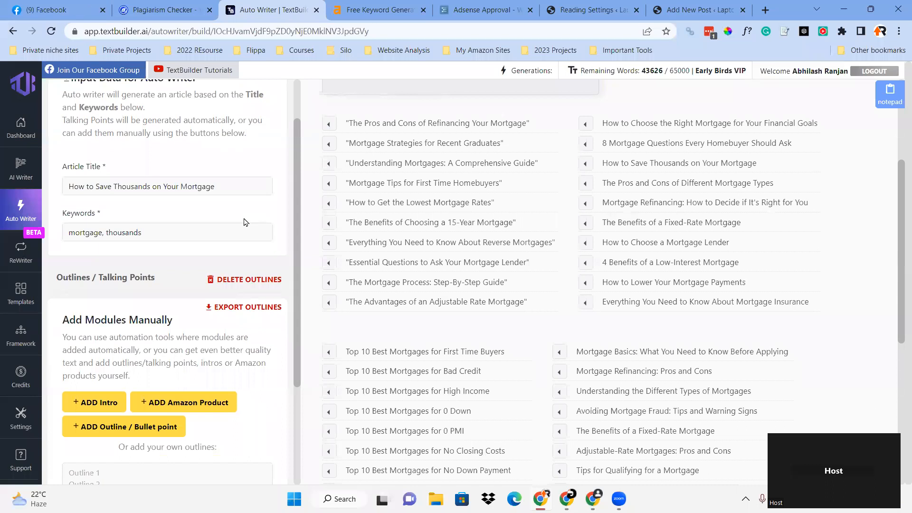
scroll(158, 254, down, 2)
scroll(190, 254, up, 2)
scroll(193, 230, down, 1)
scroll(193, 231, down, 1)
scroll(192, 231, up, 3)
scroll(192, 230, down, 4)
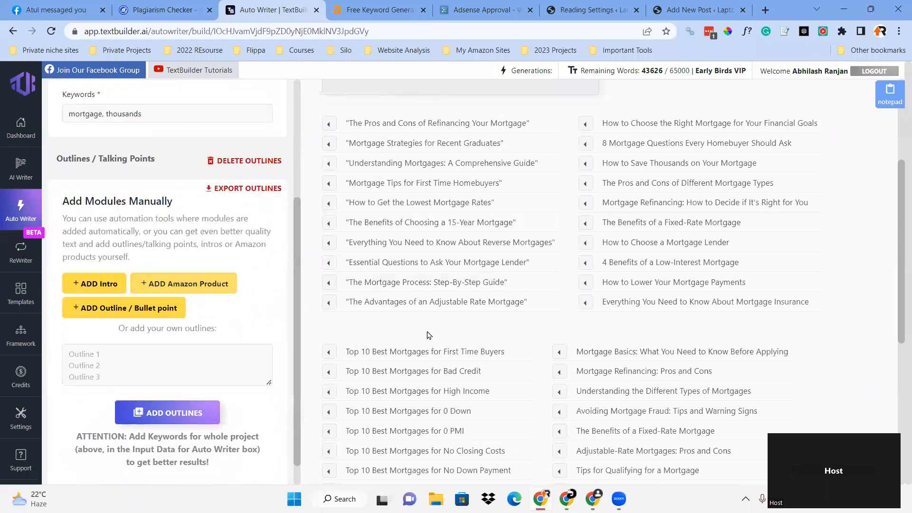
scroll(486, 335, up, 4)
click(348, 108)
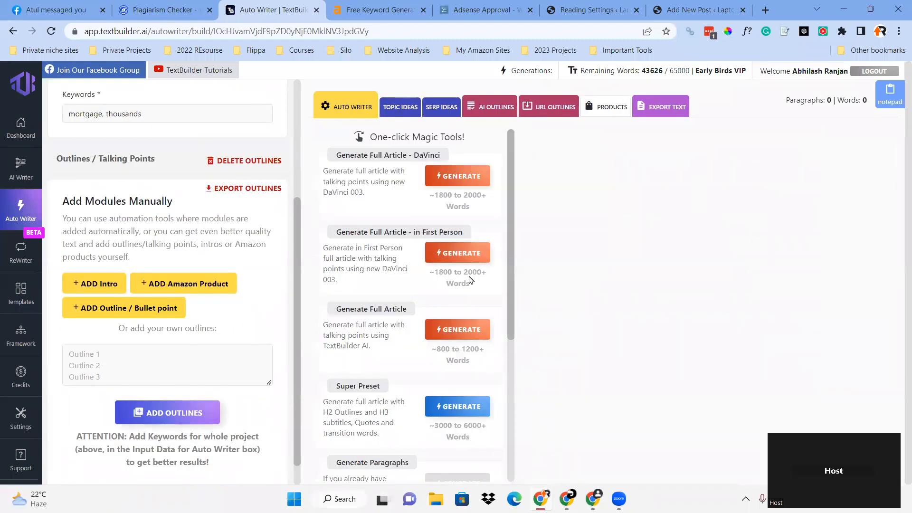
click(464, 254)
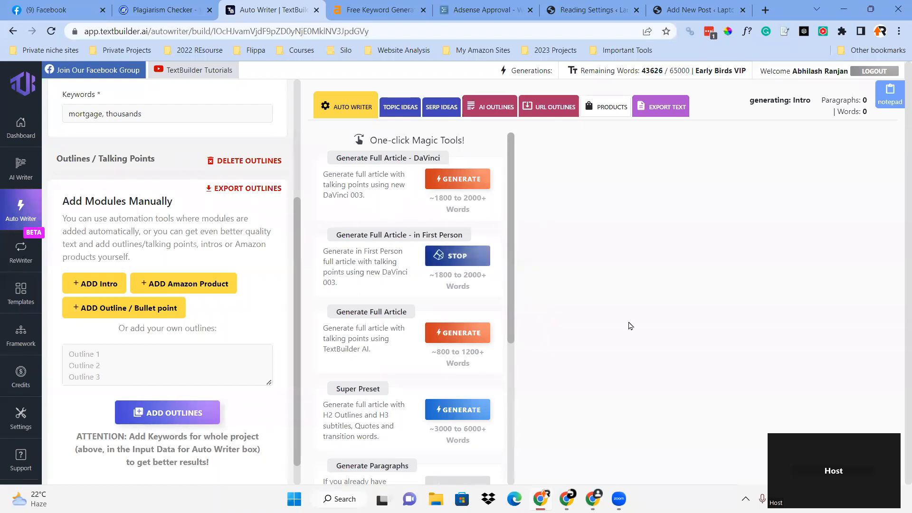
click(681, 6)
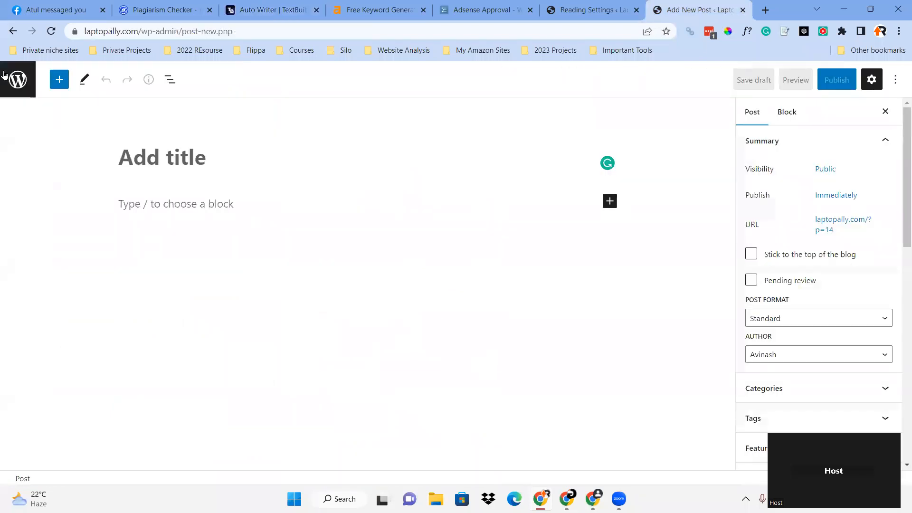
Leave the new post editor and open the page for adding plugins to the site.
click(25, 80)
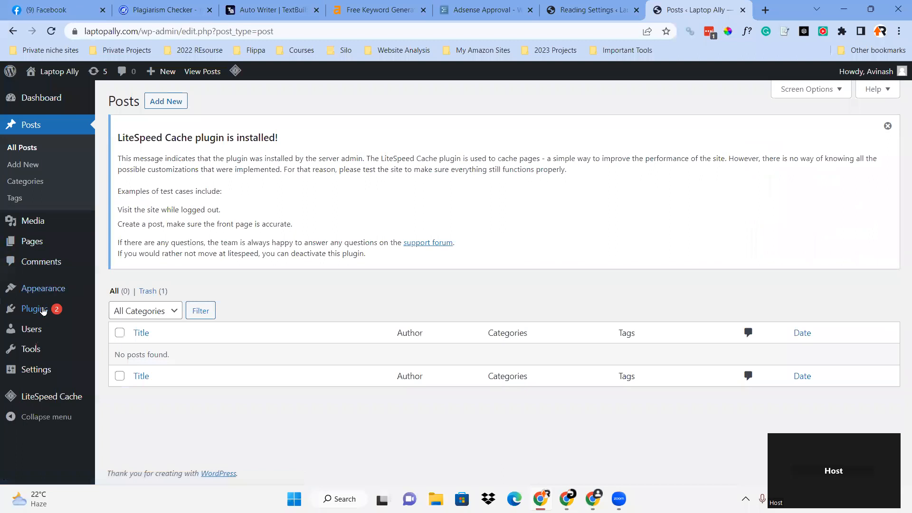
click(43, 310)
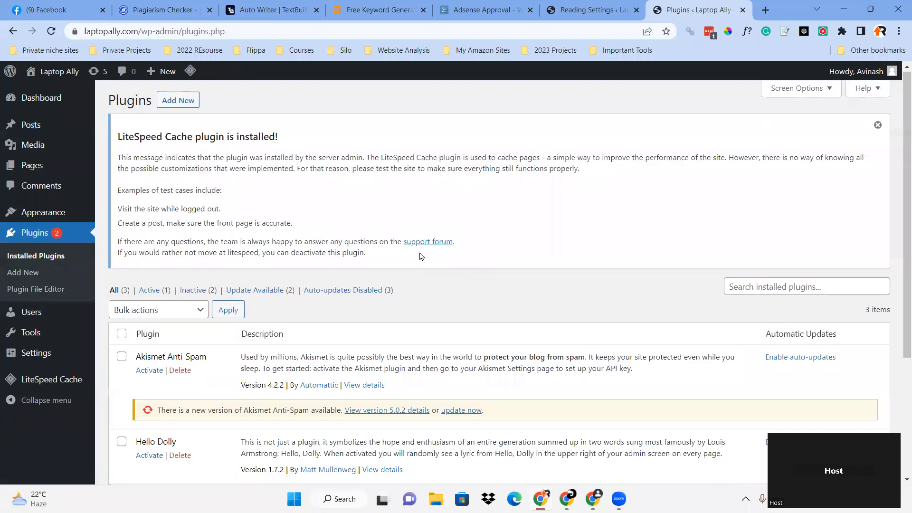
scroll(300, 263, down, 3)
scroll(301, 263, up, 3)
click(178, 102)
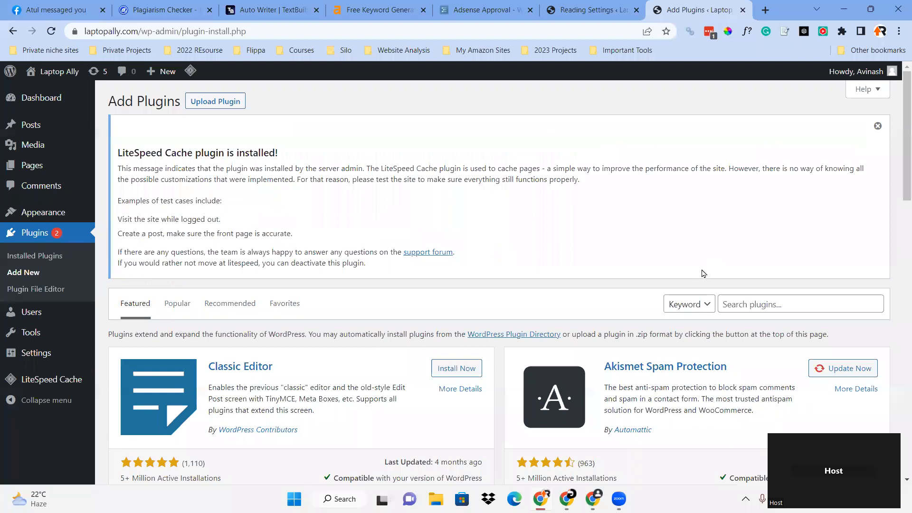
Search the plugin directory for "classic widget", then install and activate the Classic Widgets plugin.
click(748, 303)
text(classic widget)
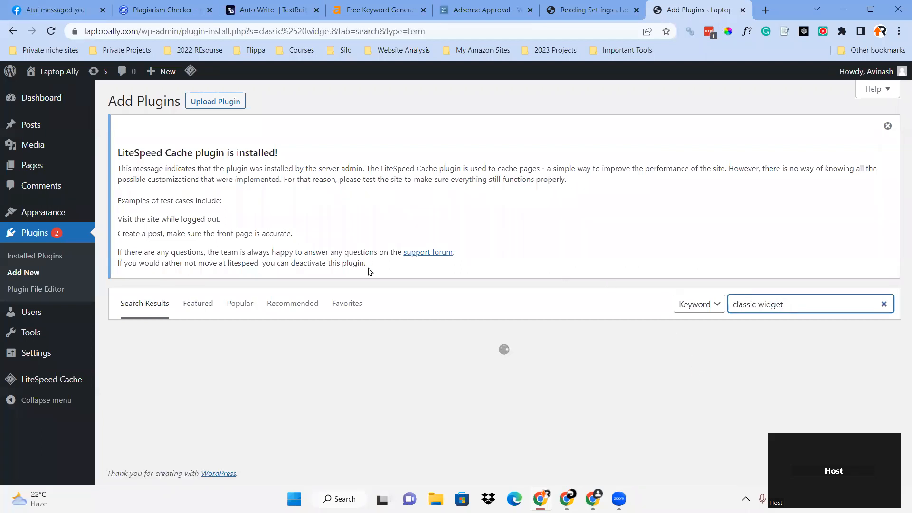
scroll(366, 273, down, 3)
click(453, 193)
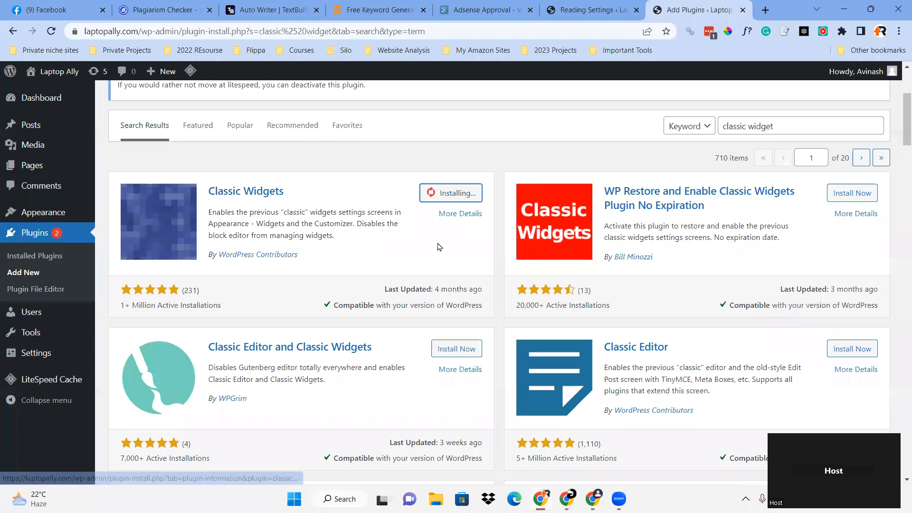
click(460, 197)
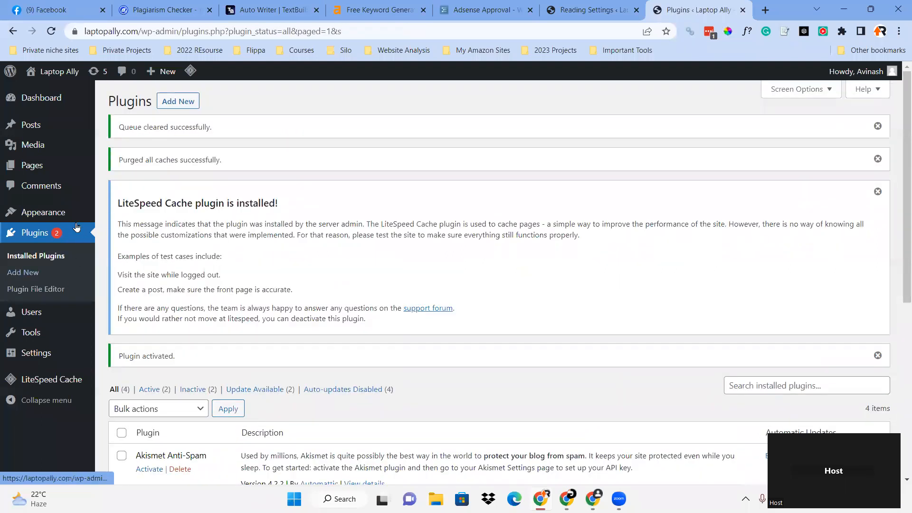
Open the site's widget settings and delete all the default Block widgets from the Right Sidebar.
mouse_move(70, 220)
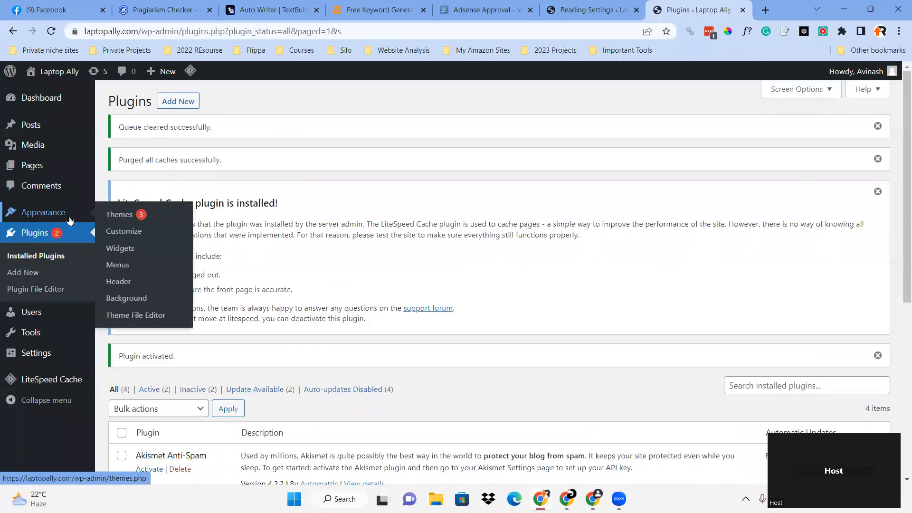
click(121, 249)
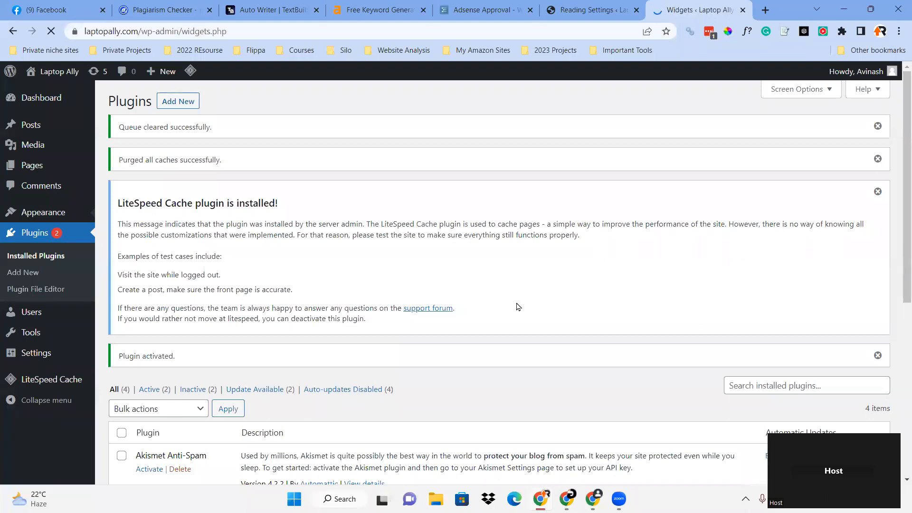
scroll(486, 286, down, 4)
scroll(486, 286, up, 2)
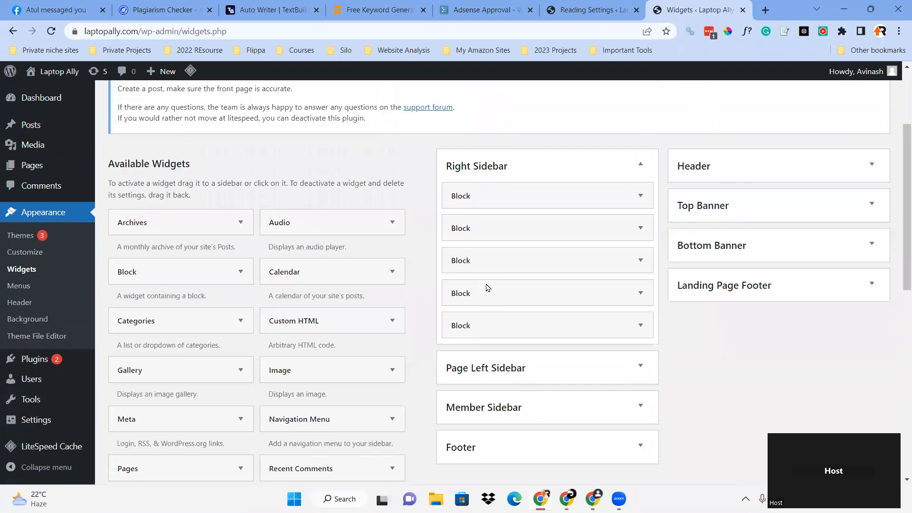
scroll(640, 173, down, 1)
click(640, 153)
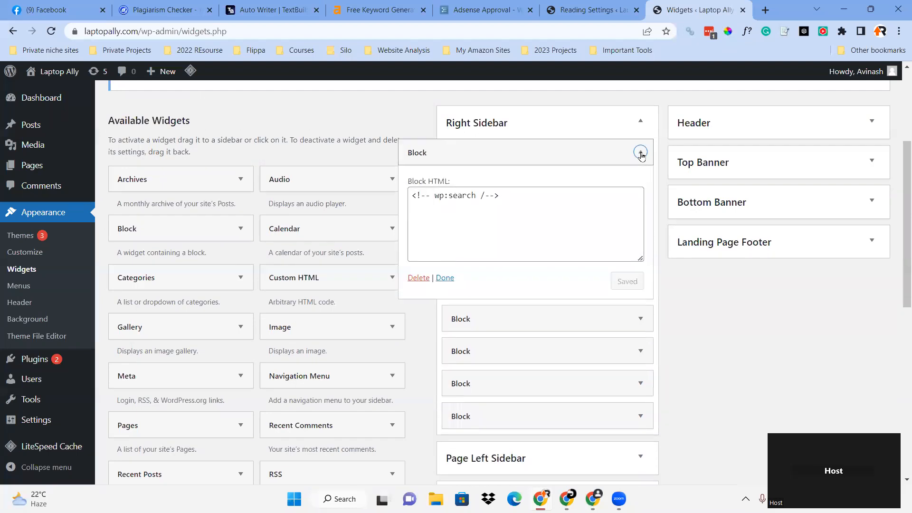
click(418, 278)
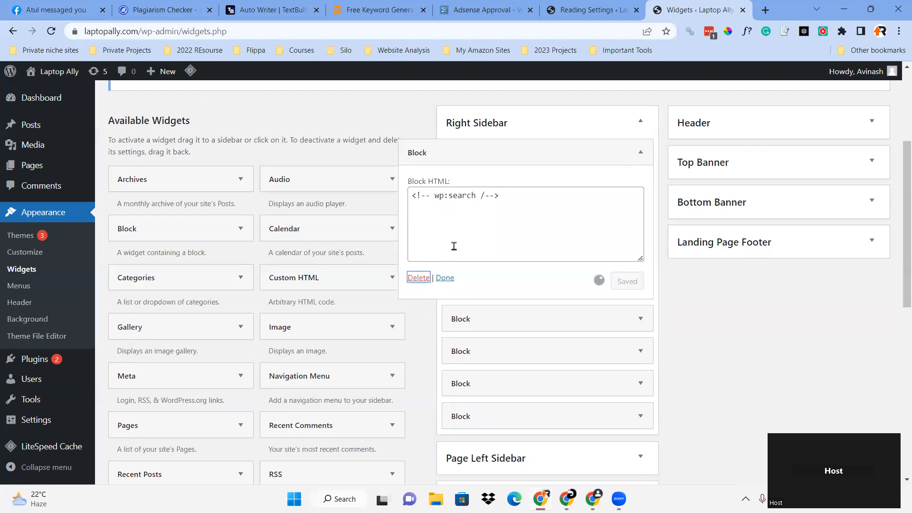
click(640, 151)
click(418, 279)
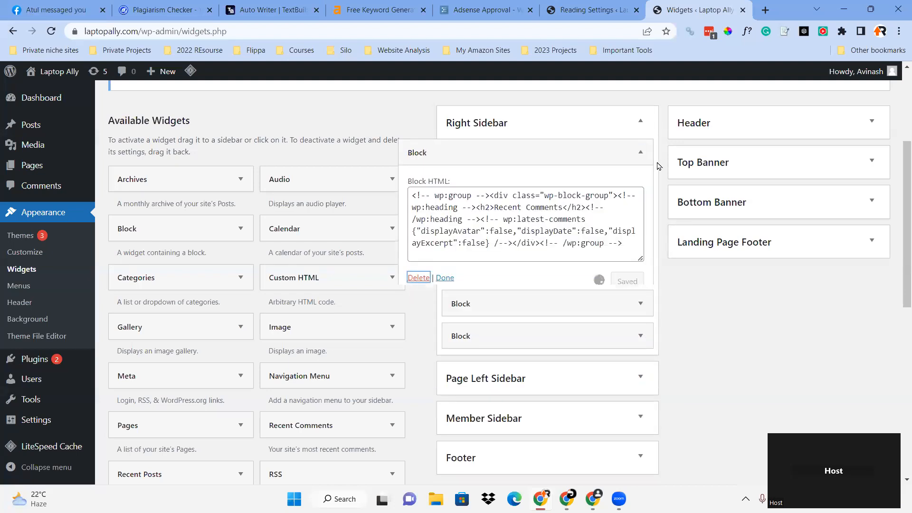
click(639, 152)
click(419, 279)
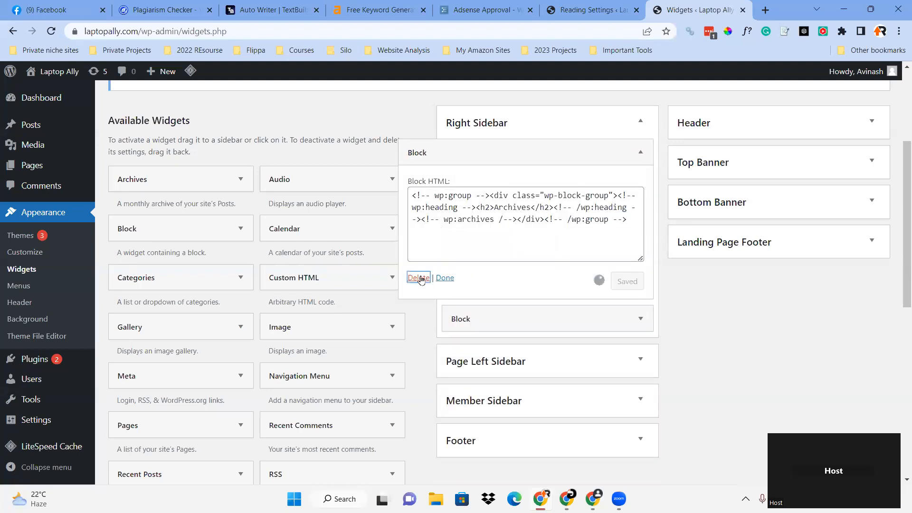
click(640, 152)
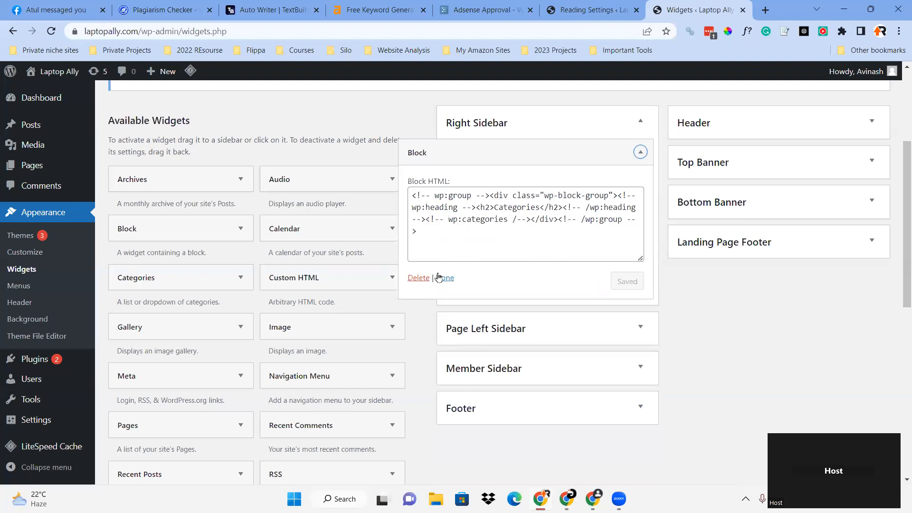
click(415, 280)
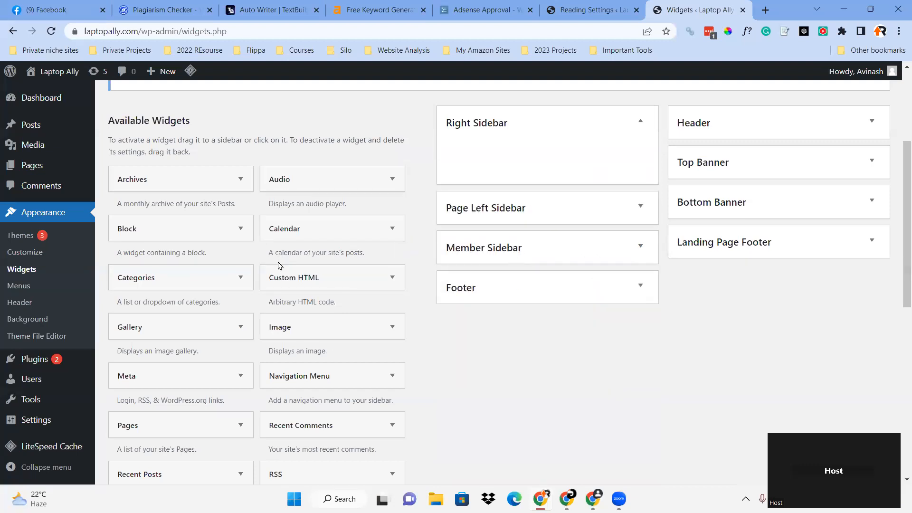
Add the Search widget to the Right Sidebar without a title.
scroll(234, 285, down, 4)
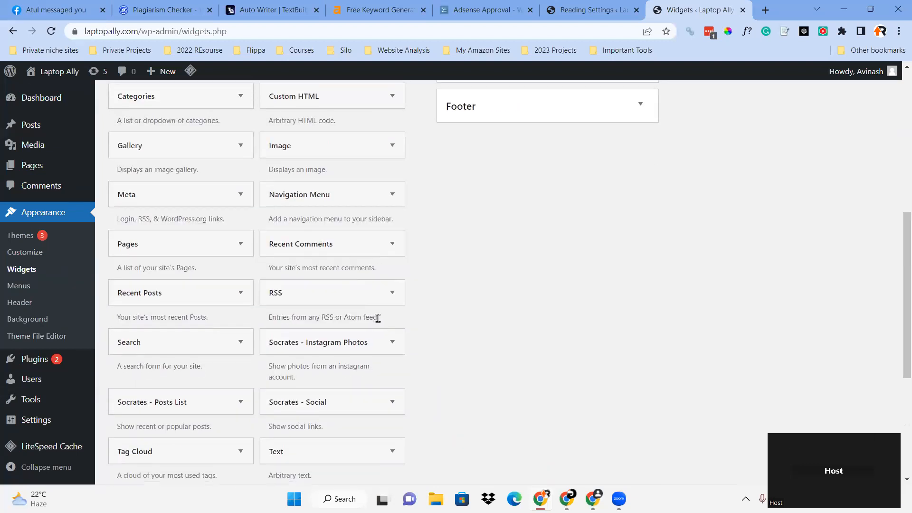
scroll(265, 296, down, 1)
click(169, 294)
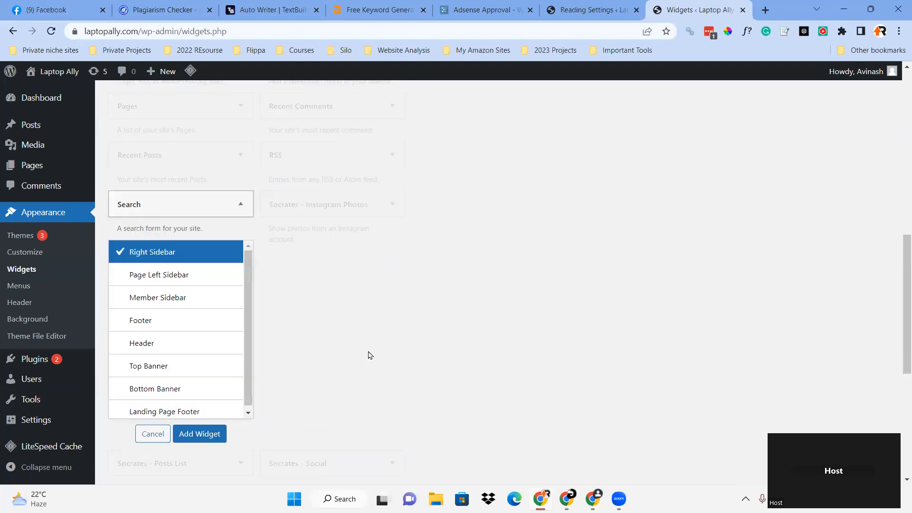
click(209, 400)
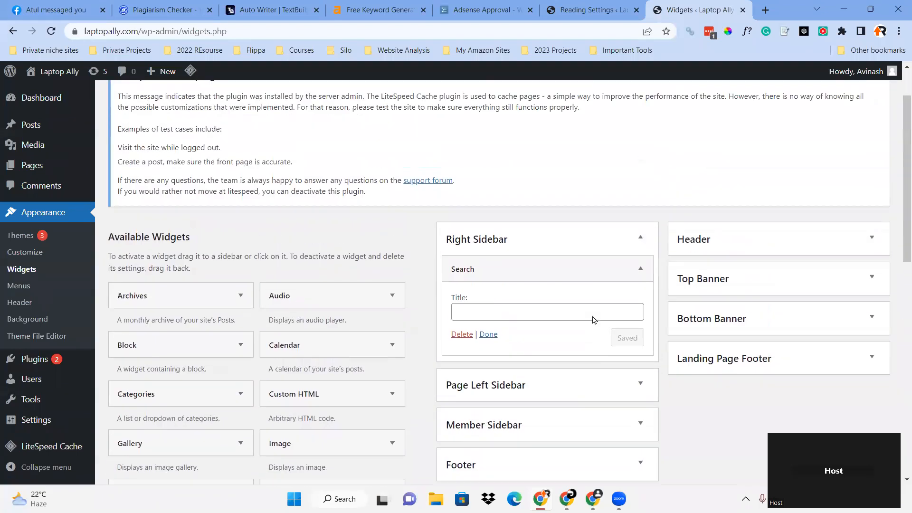
click(488, 335)
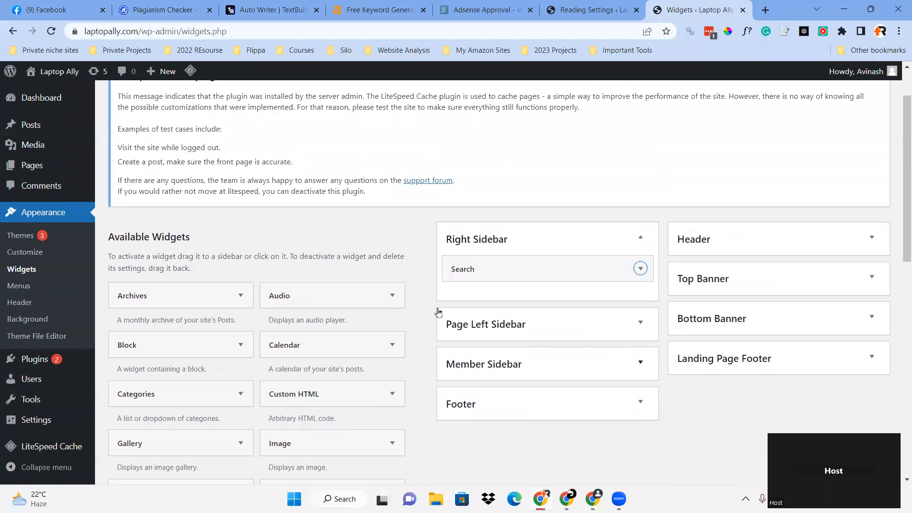
Add the Pages widget to the Right Sidebar, title it "Important Pages" and save it.
scroll(320, 312, down, 1)
scroll(320, 312, down, 3)
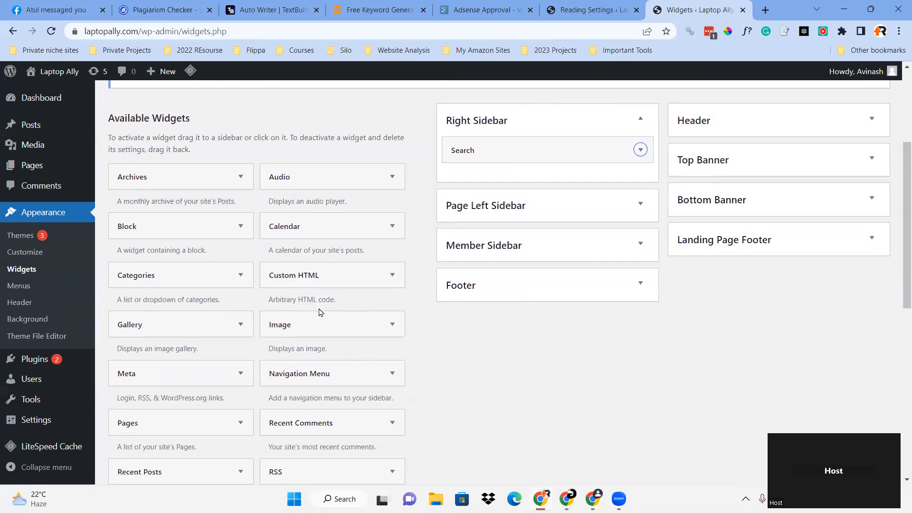
click(223, 363)
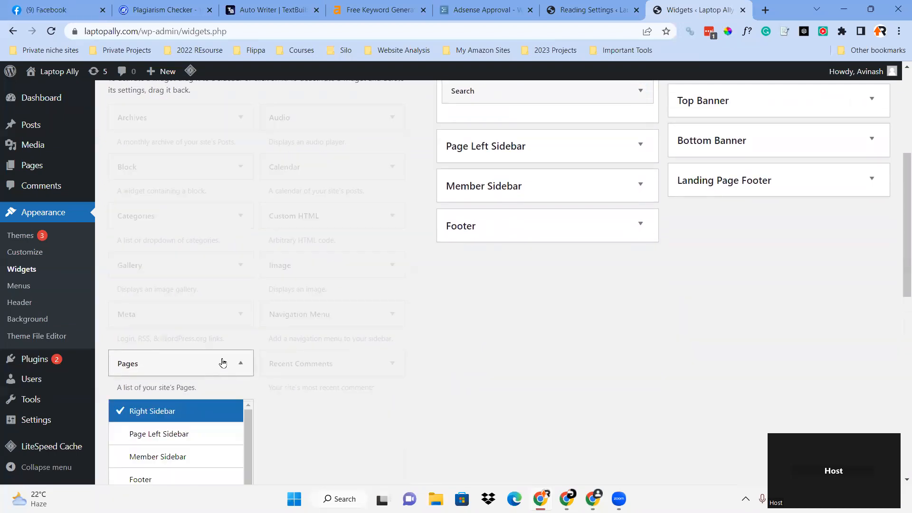
click(205, 184)
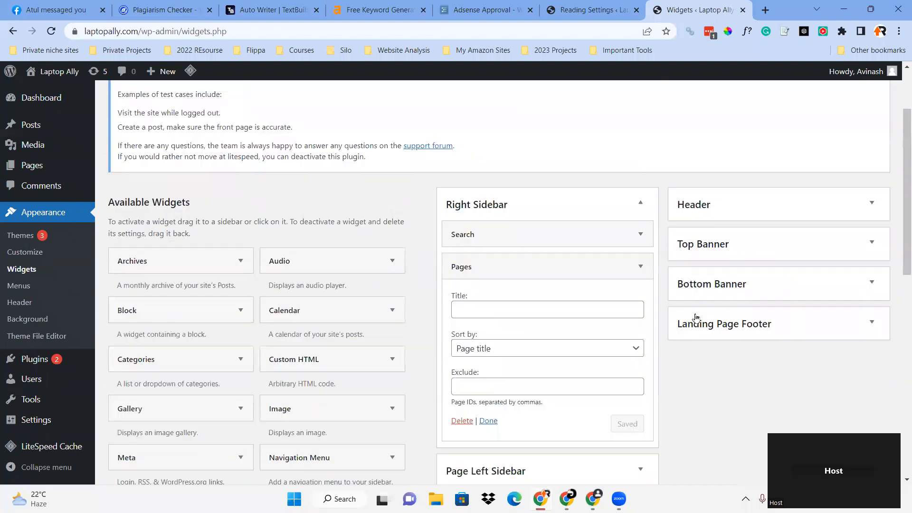
click(640, 213)
click(641, 214)
click(516, 259)
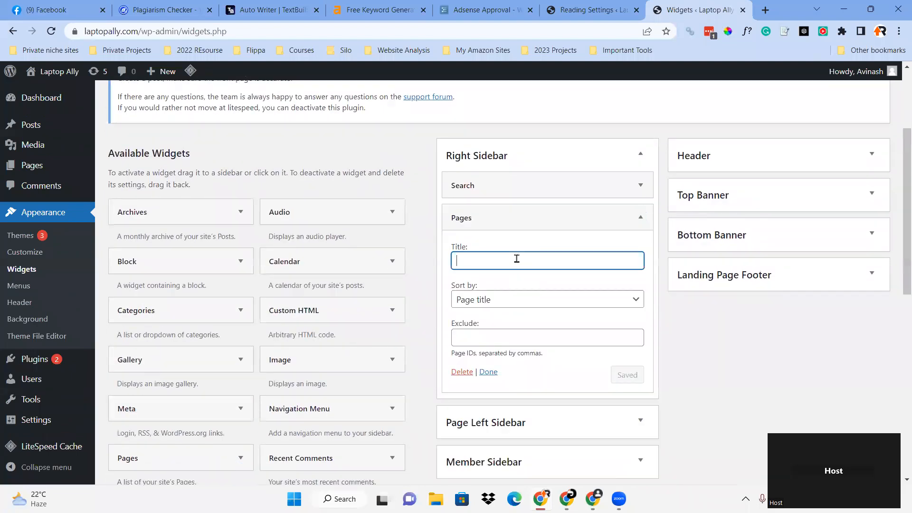
click(641, 216)
click(640, 217)
click(630, 375)
click(642, 219)
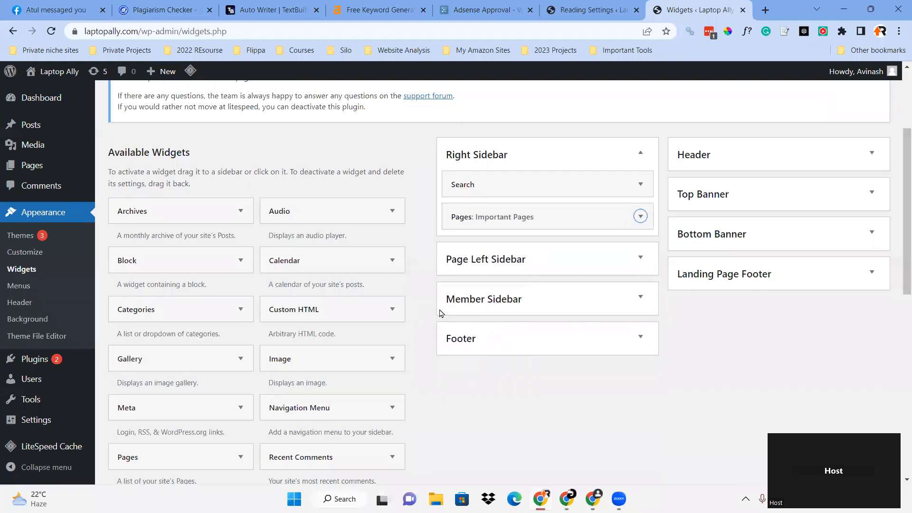
Add the Socrates - Social widget to the Right Sidebar with its default title.
scroll(440, 313, down, 3)
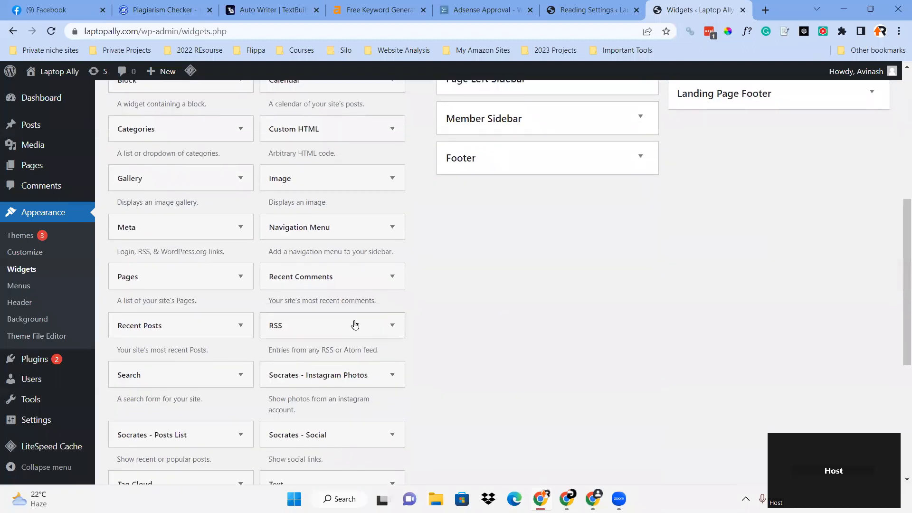
scroll(354, 325, down, 1)
scroll(356, 321, down, 1)
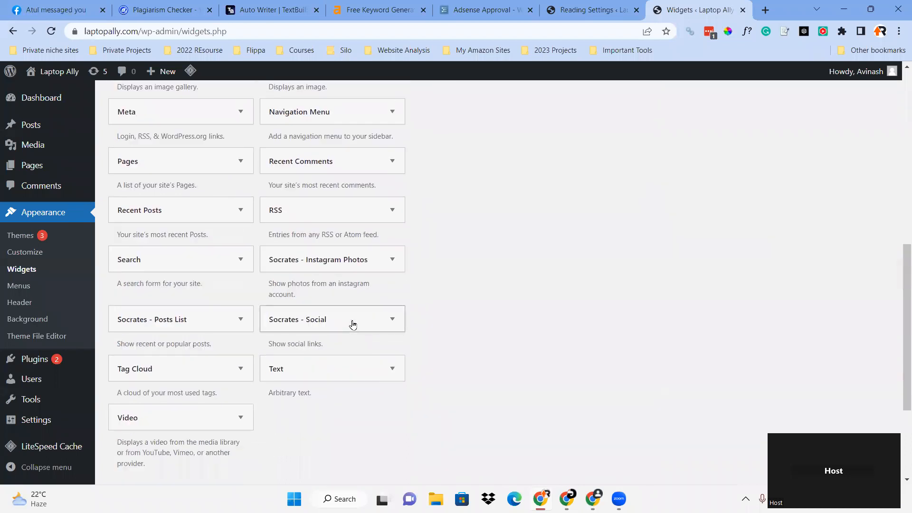
scroll(352, 324, down, 1)
click(392, 256)
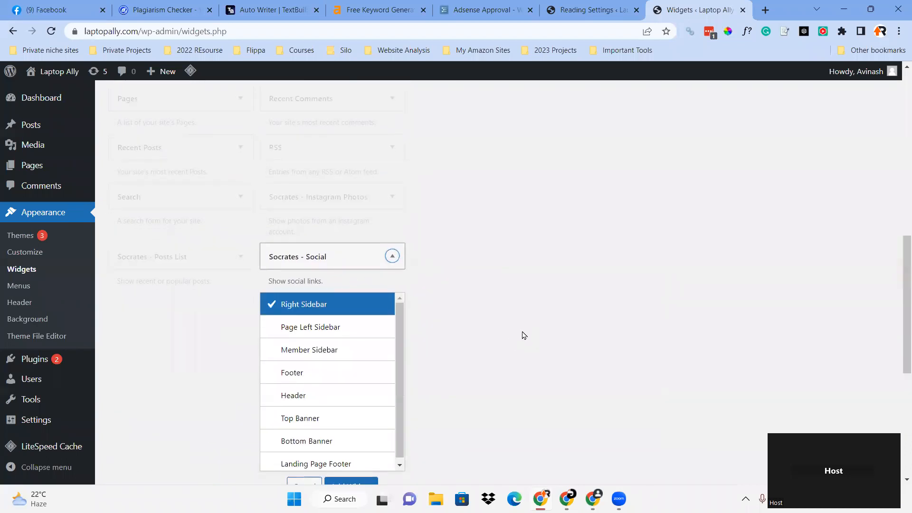
scroll(524, 335, down, 3)
click(361, 312)
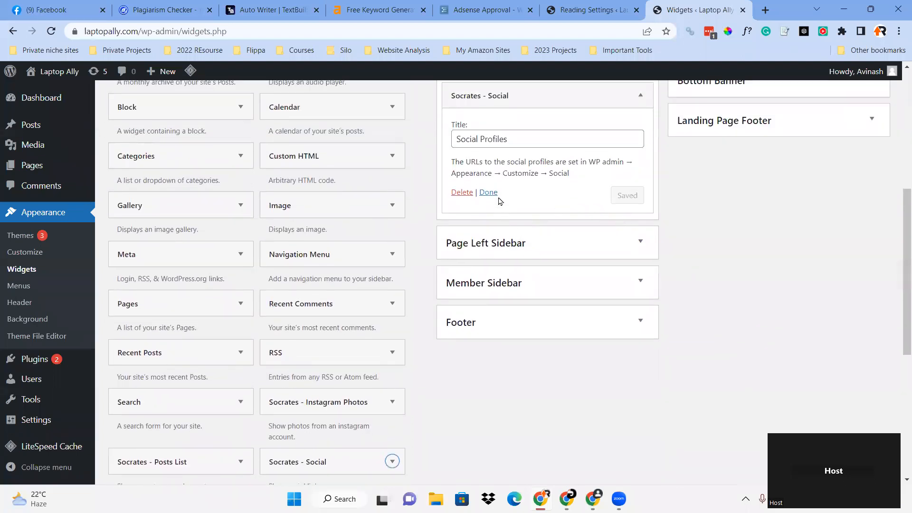
click(506, 193)
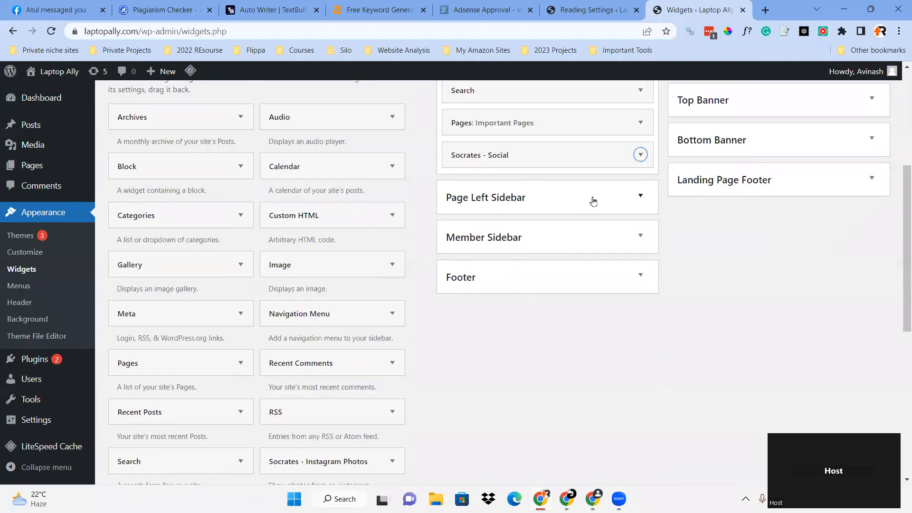
Delete the Socrates - Social widget from the Right Sidebar.
scroll(598, 252, up, 1)
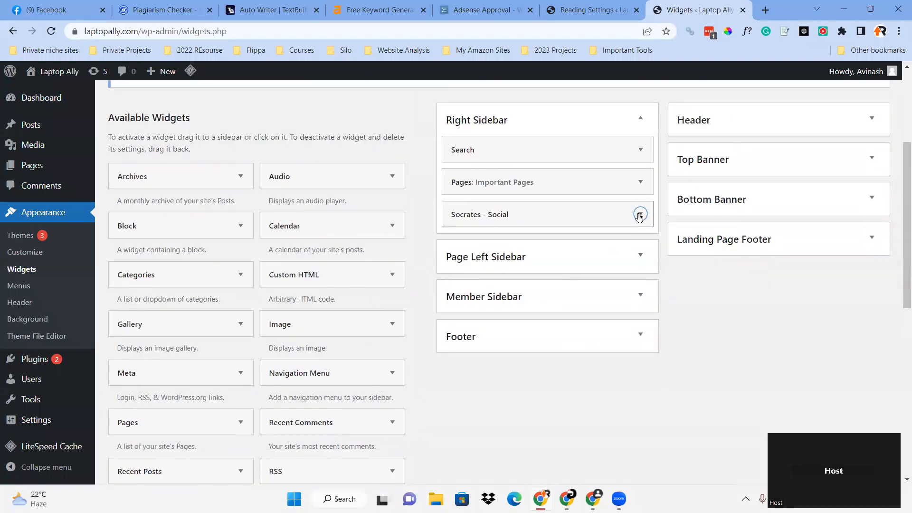
click(639, 214)
click(462, 311)
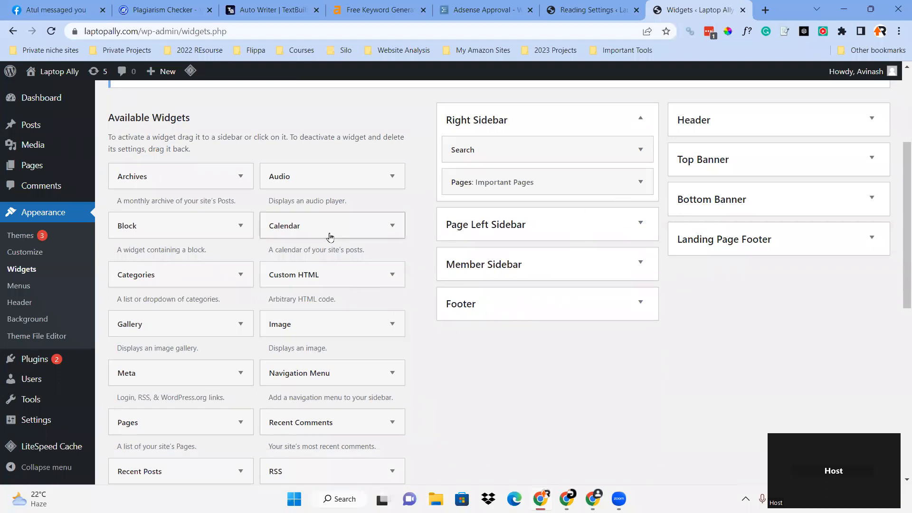
Add the Calendar widget to the Right Sidebar, title it "Calendar" and save it.
click(377, 228)
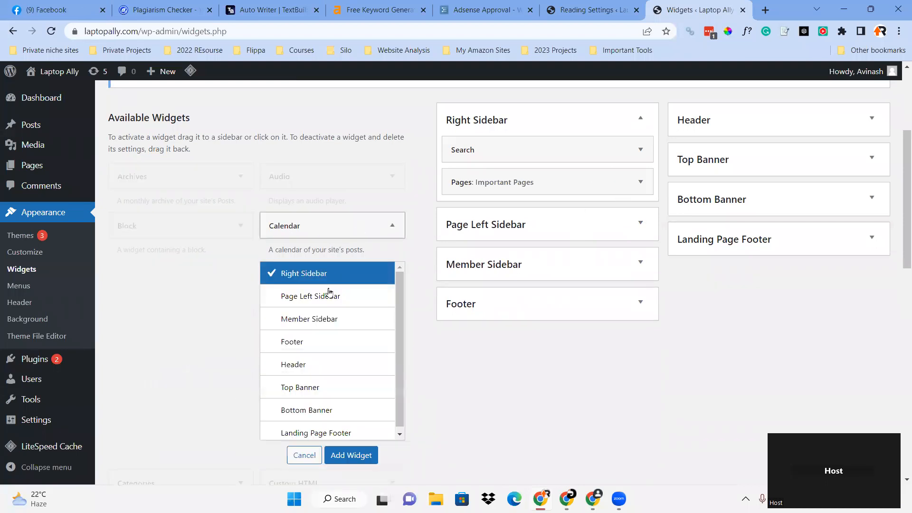
click(353, 455)
click(554, 258)
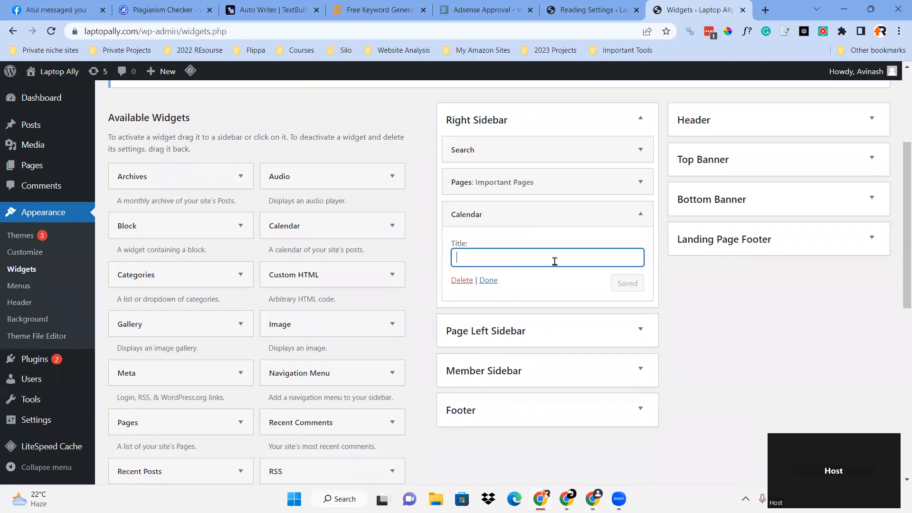
text(Calend)
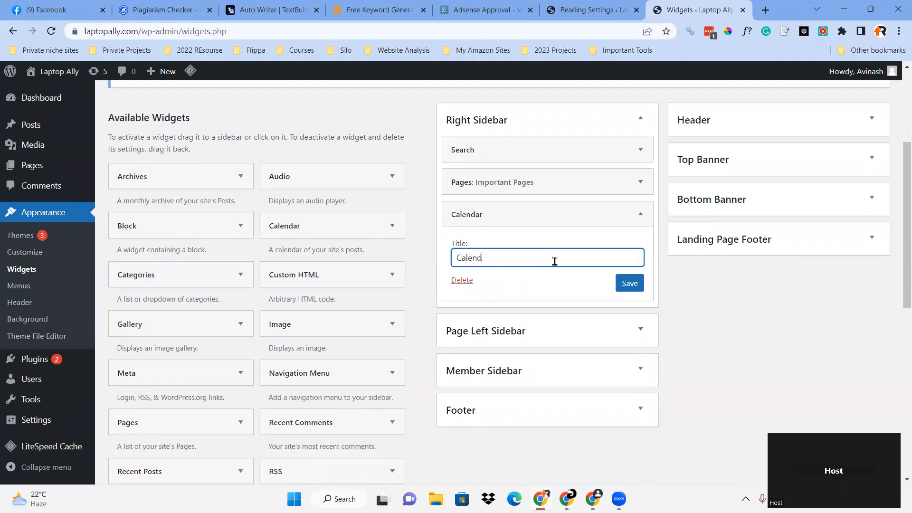
text(er)
key(BackSpace)
key(BackSpace)
click(629, 283)
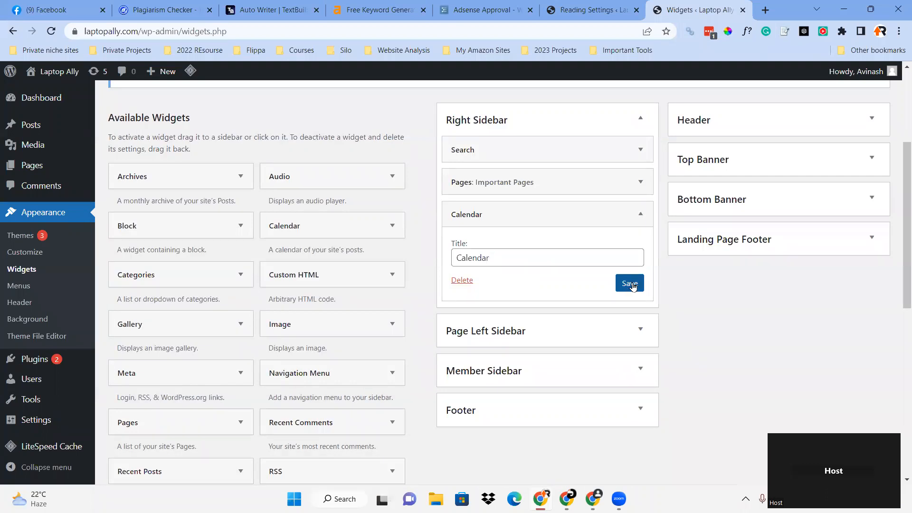
Open the theme customizer and examine its Layout options.
click(641, 216)
scroll(712, 386, up, 4)
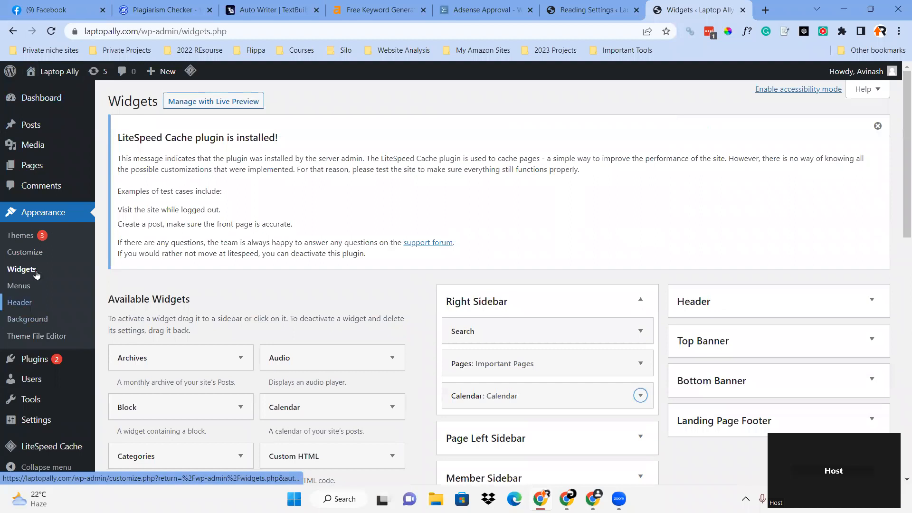
click(25, 252)
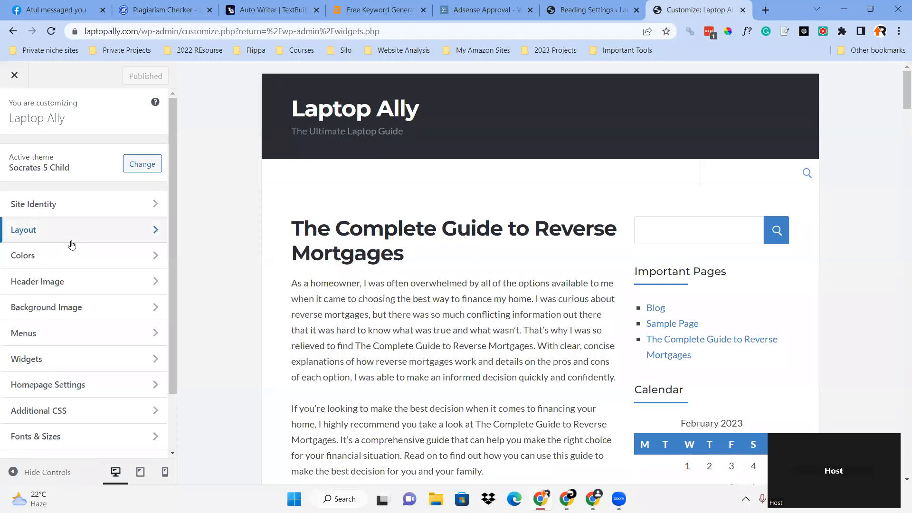
click(111, 234)
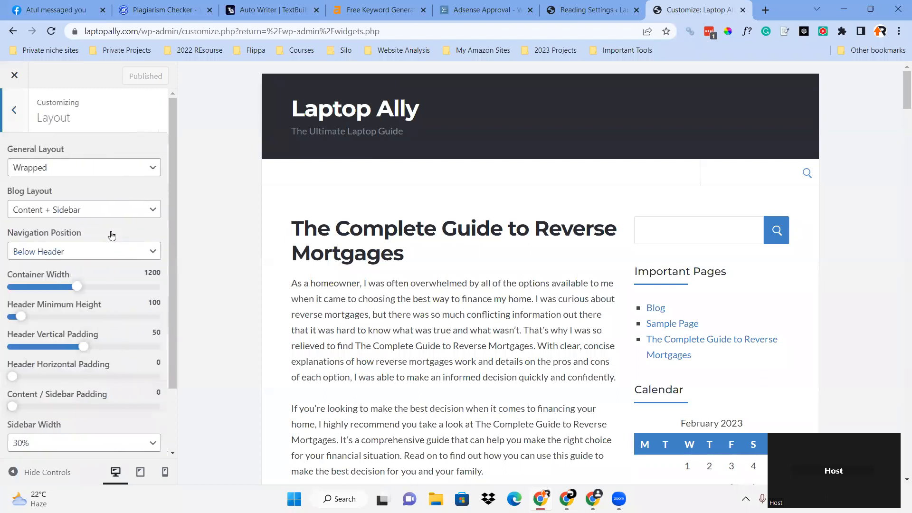
click(14, 110)
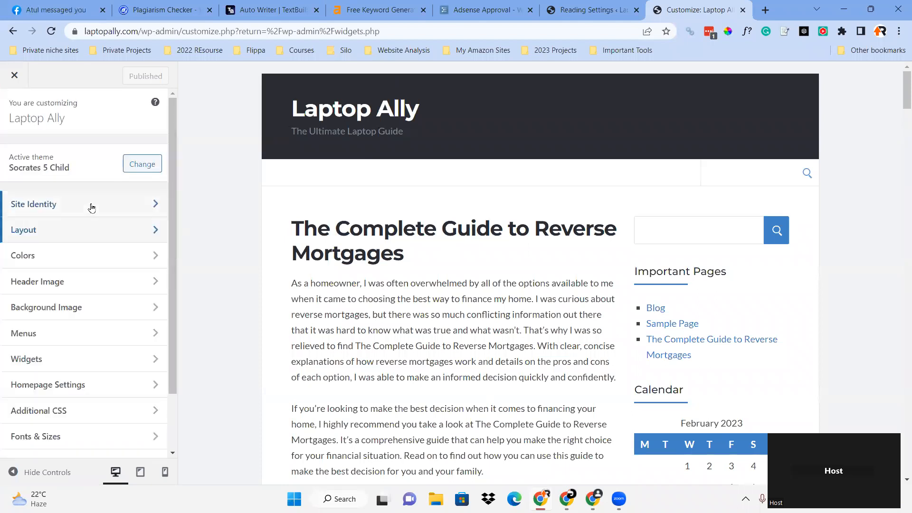
Examine the theme's Colors options, close the customizer and close the Facebook page.
click(70, 264)
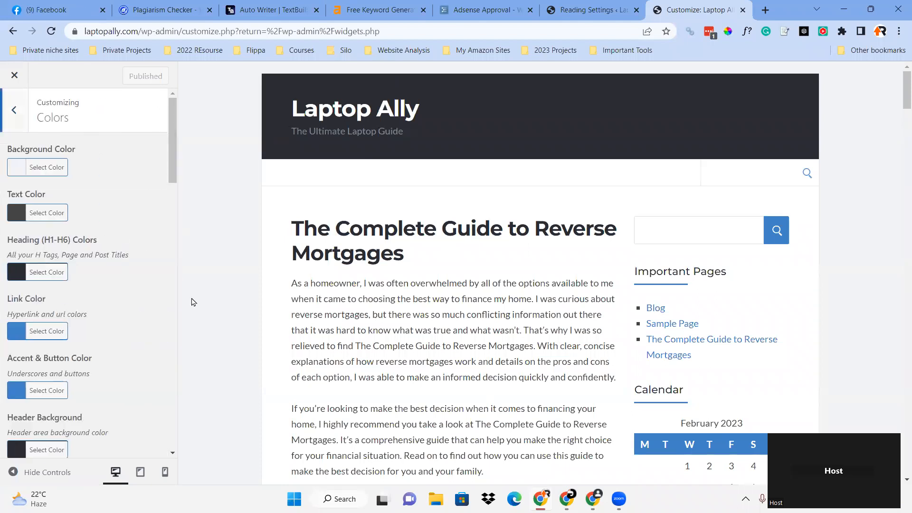
scroll(114, 319, down, 3)
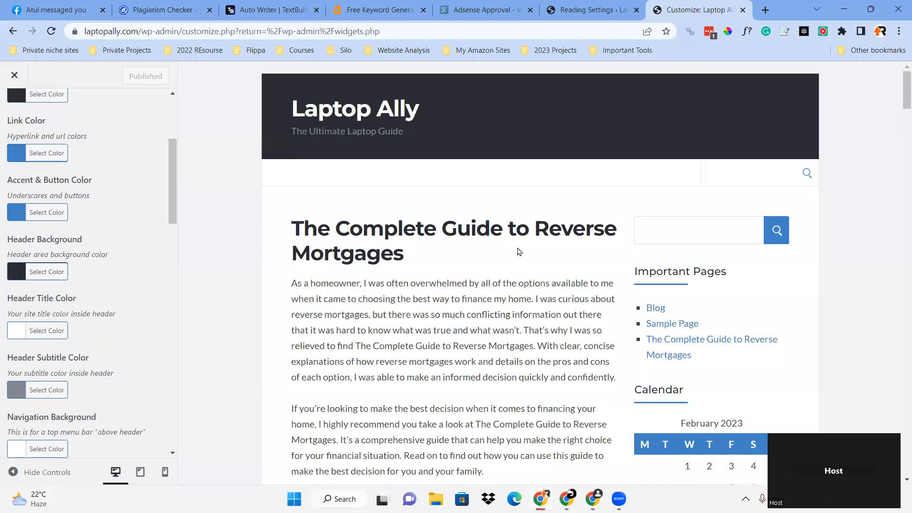
scroll(133, 285, up, 3)
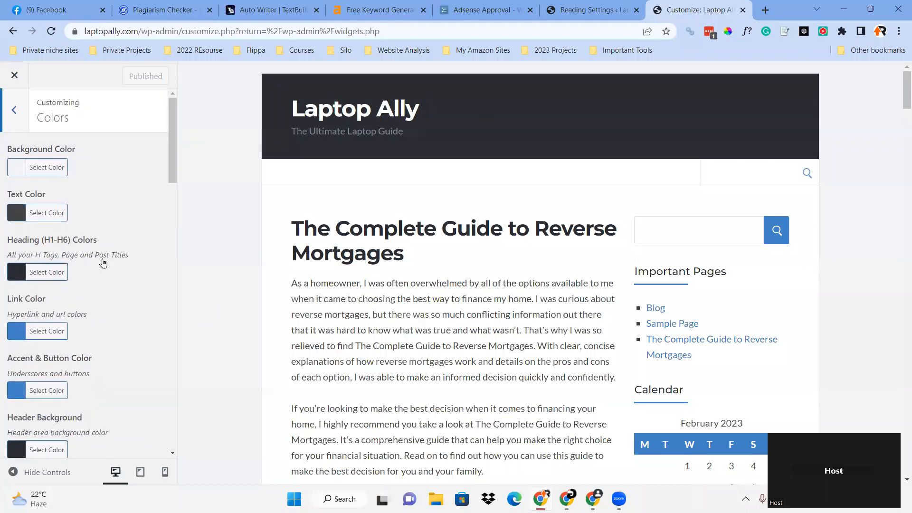
click(9, 119)
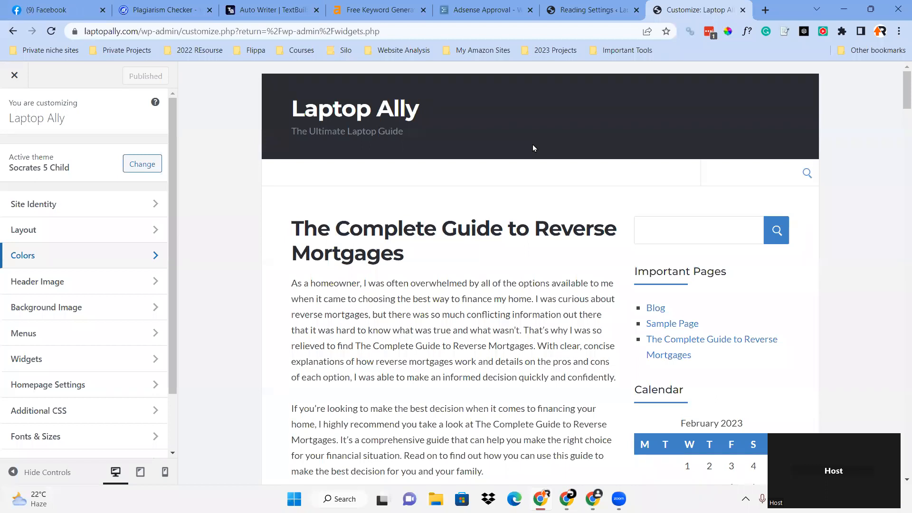
click(14, 75)
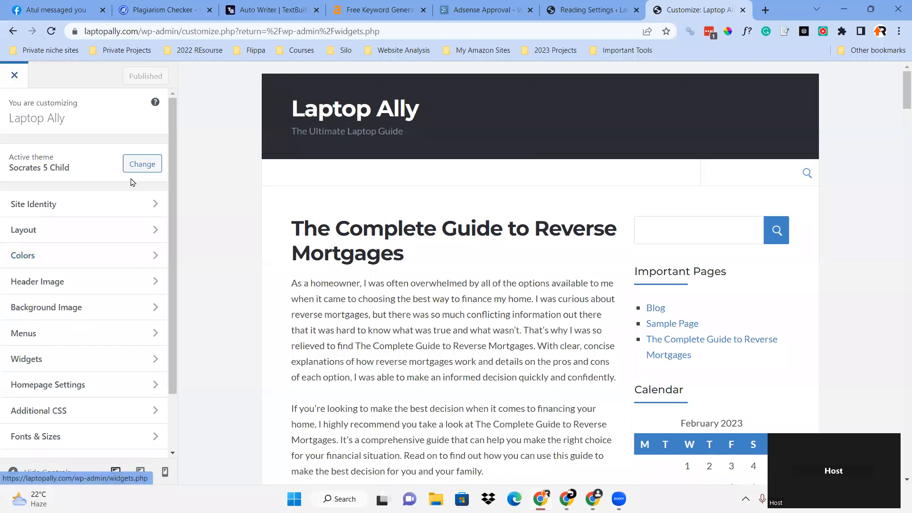
click(102, 10)
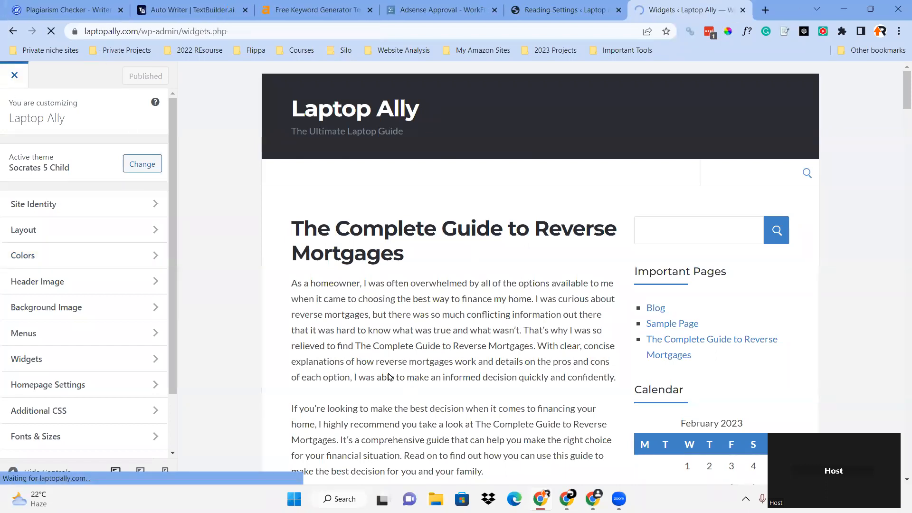
Switch to TextBuilder and copy the full exported text of the article "How to Save Thousands on Your Mortgage".
click(183, 6)
scroll(734, 360, down, 15)
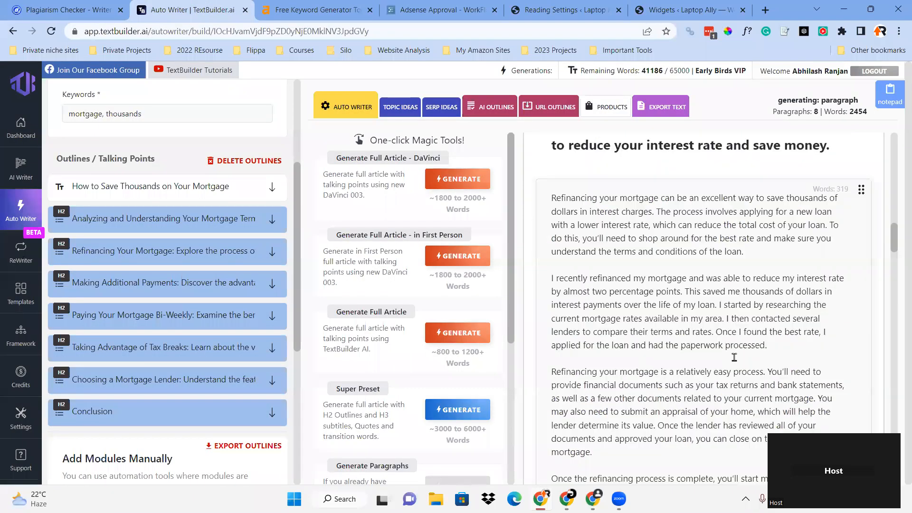
scroll(733, 360, down, 10)
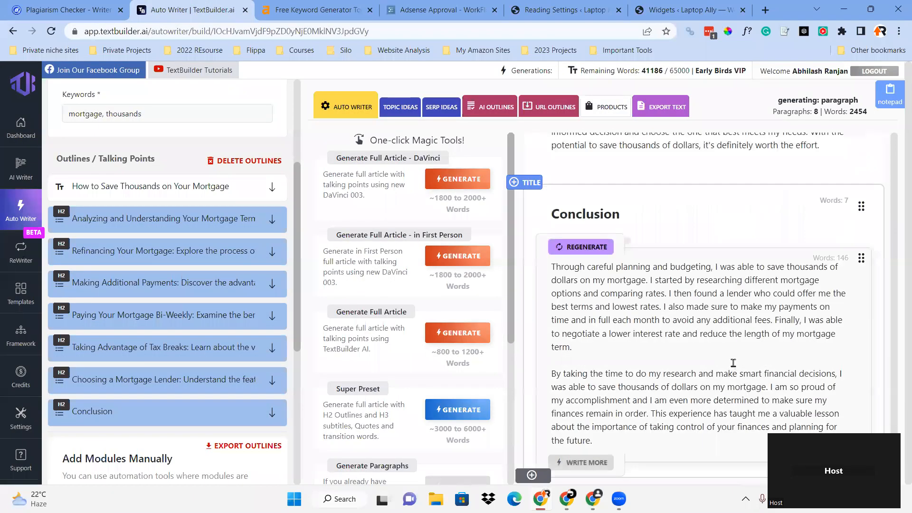
scroll(734, 364, up, 5)
scroll(734, 365, up, 15)
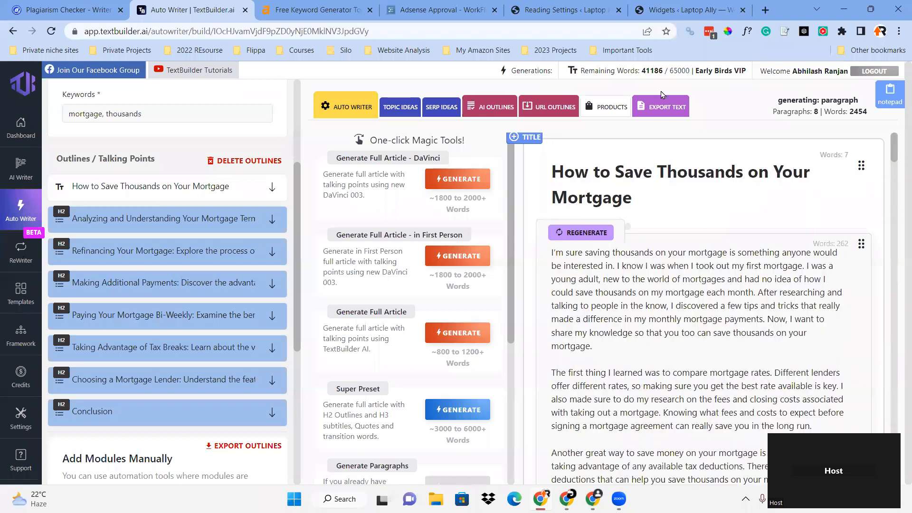
click(671, 113)
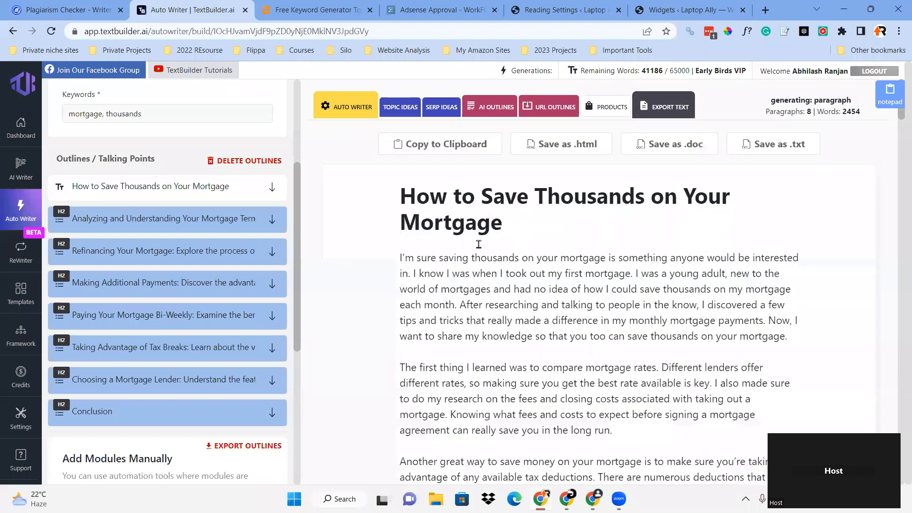
drag(403, 193, 602, 457)
key(ctrl+c)
scroll(460, 347, down, 15)
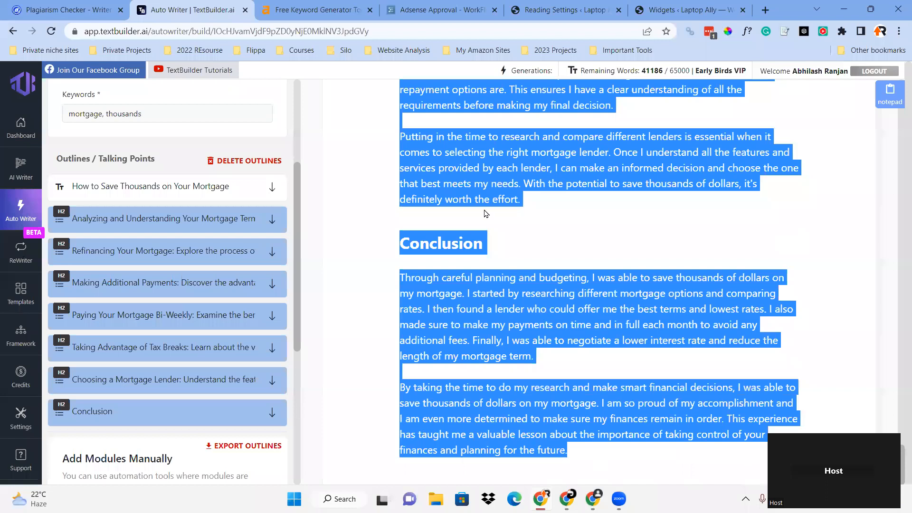
Switch to WriterZen and start a new Plagiarism Checker project with the copied mortgage article as its content.
click(66, 10)
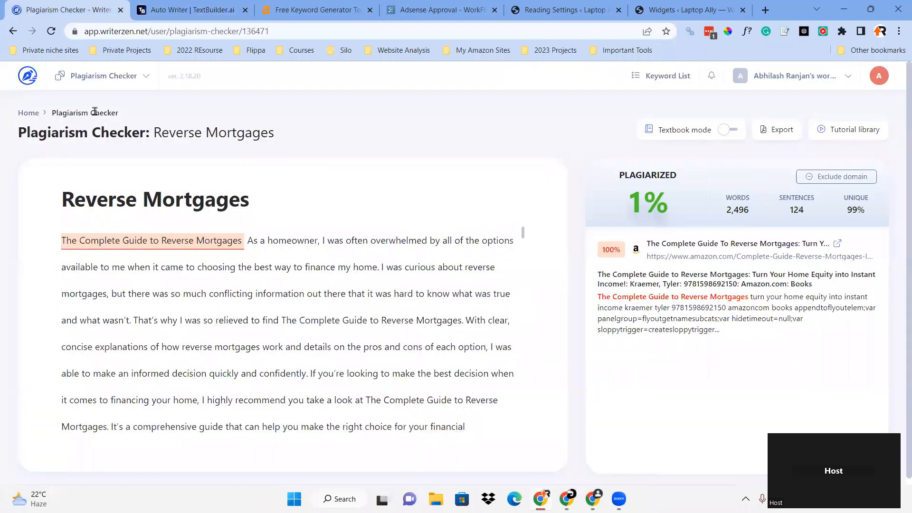
click(102, 81)
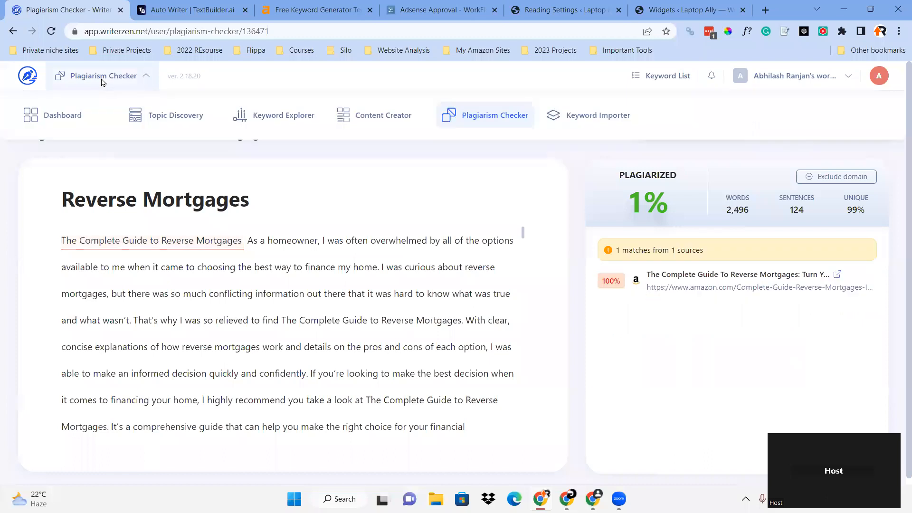
click(475, 116)
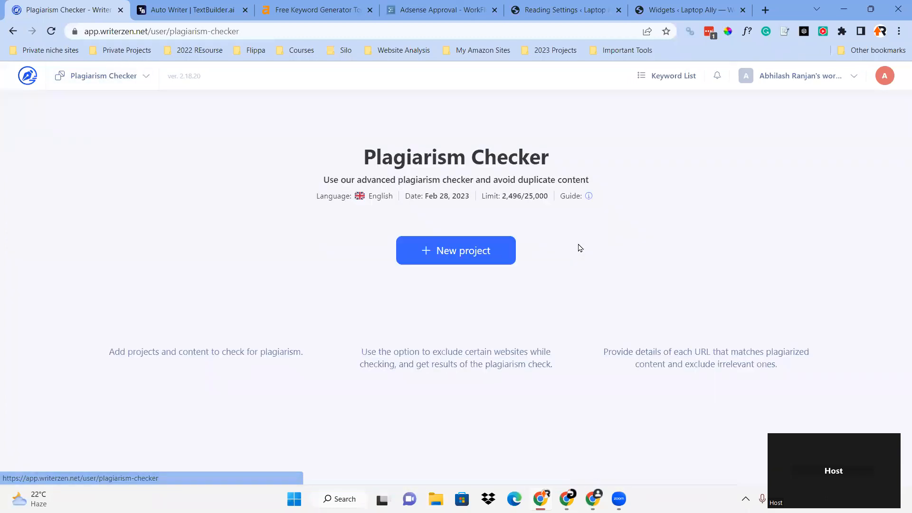
click(468, 252)
click(454, 240)
key(ctrl+v)
scroll(534, 347, up, 20)
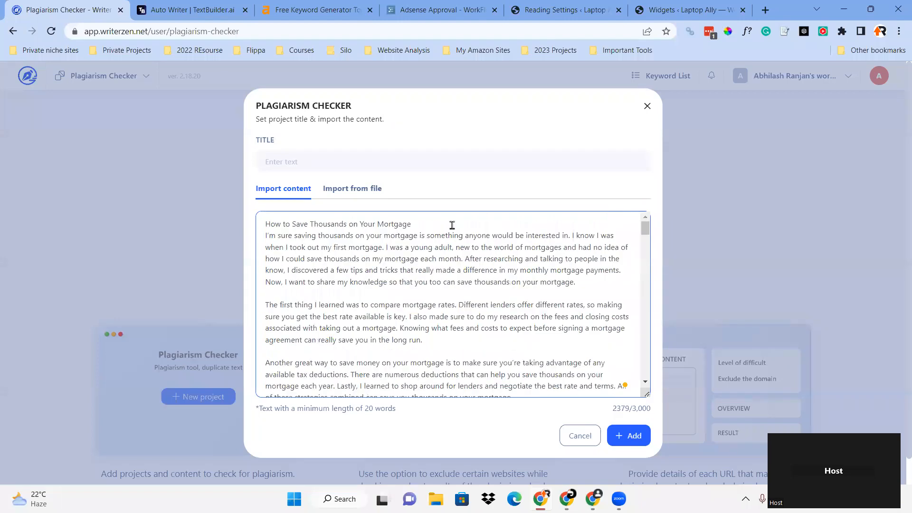
Title the plagiarism project "How to Save Thousands on Your Mortgage" and add it to run the check.
triple_click(315, 221)
key(ctrl+c)
click(333, 162)
key(ctrl+v)
click(632, 436)
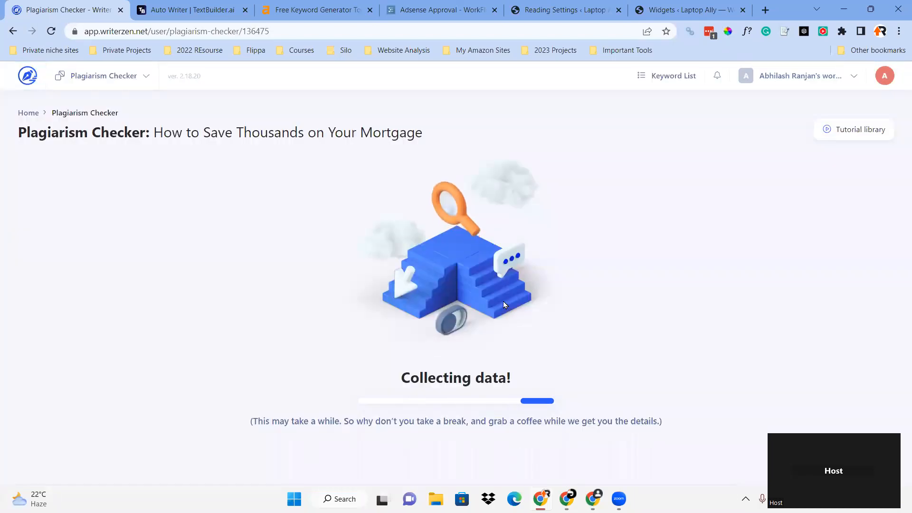
Switch back to the WordPress admin and start a new blog post.
click(684, 6)
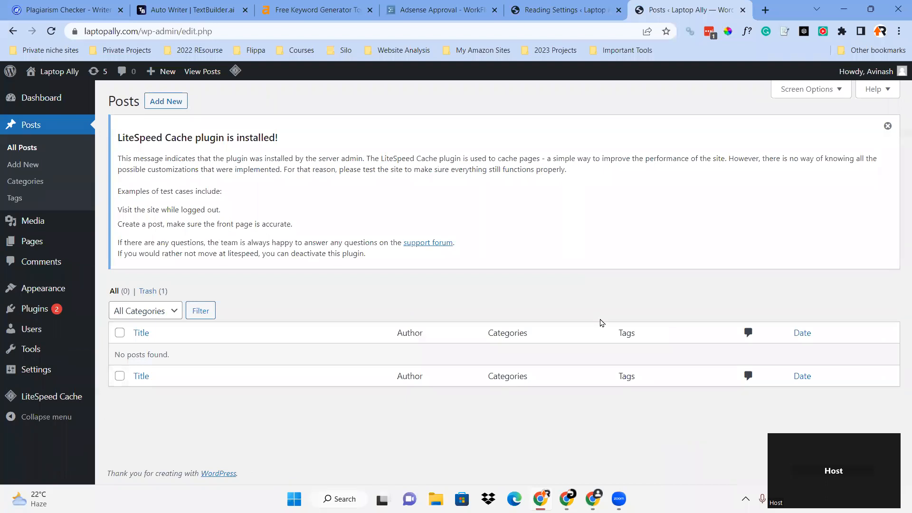
click(165, 101)
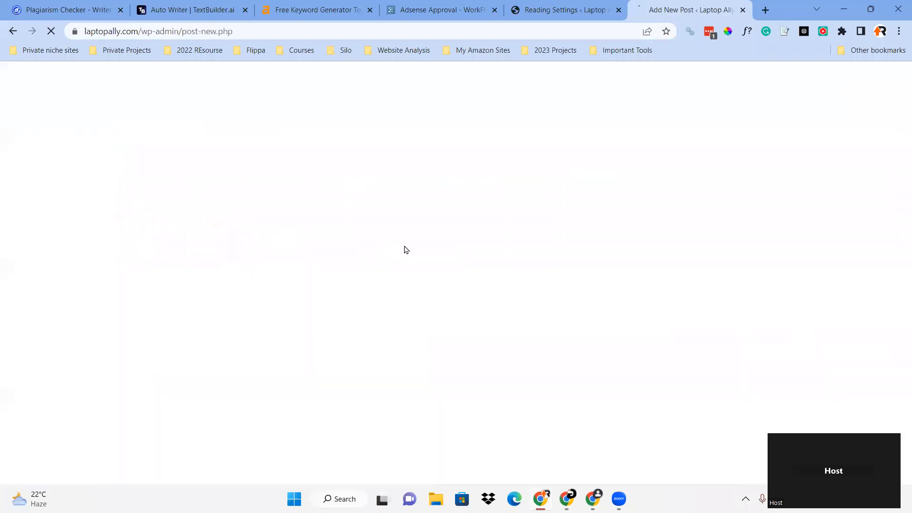
click(561, 10)
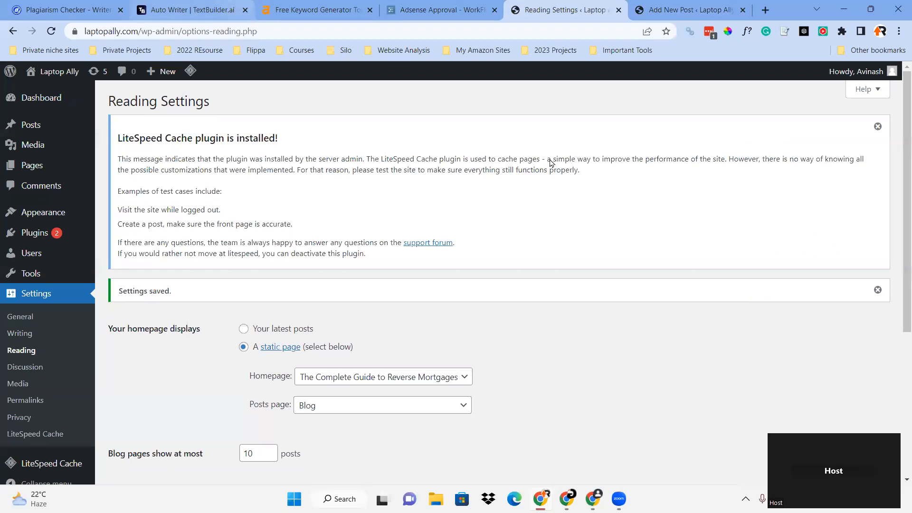
click(192, 10)
click(688, 10)
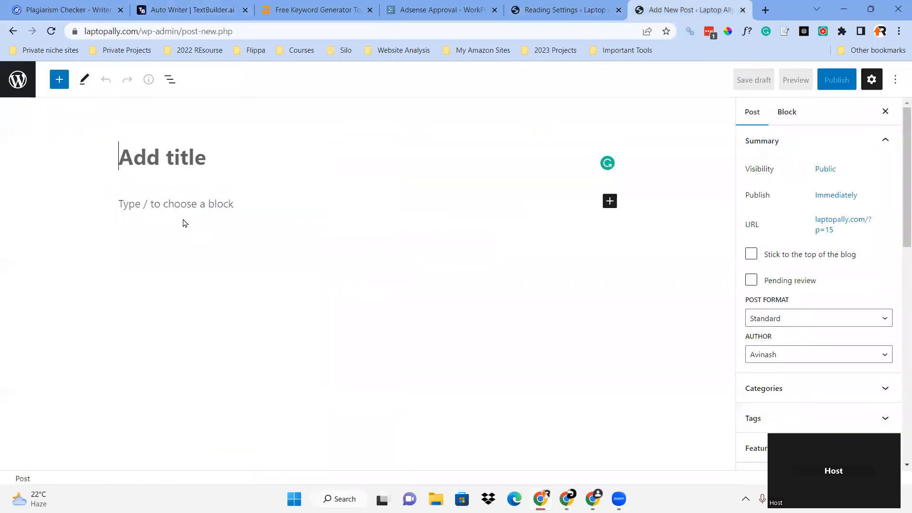
click(181, 204)
key(ctrl+v)
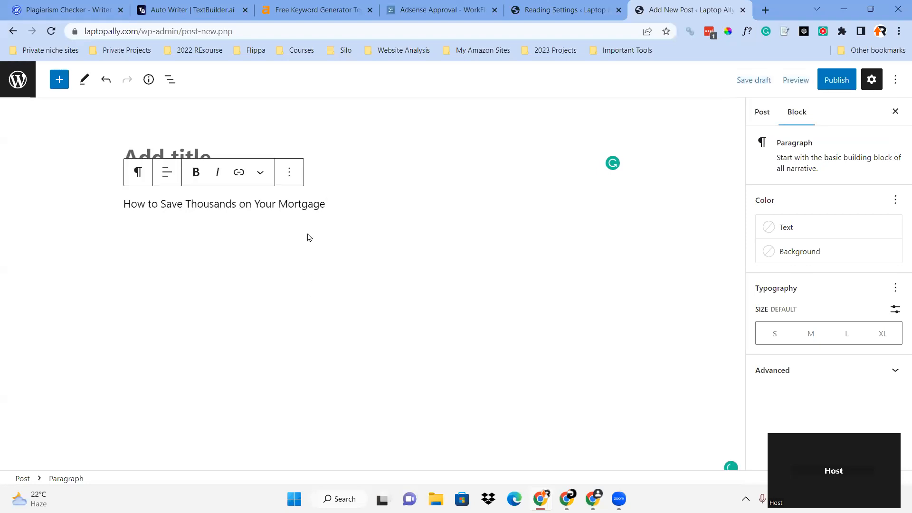
key(ctrl+a)
key(ctrl+x)
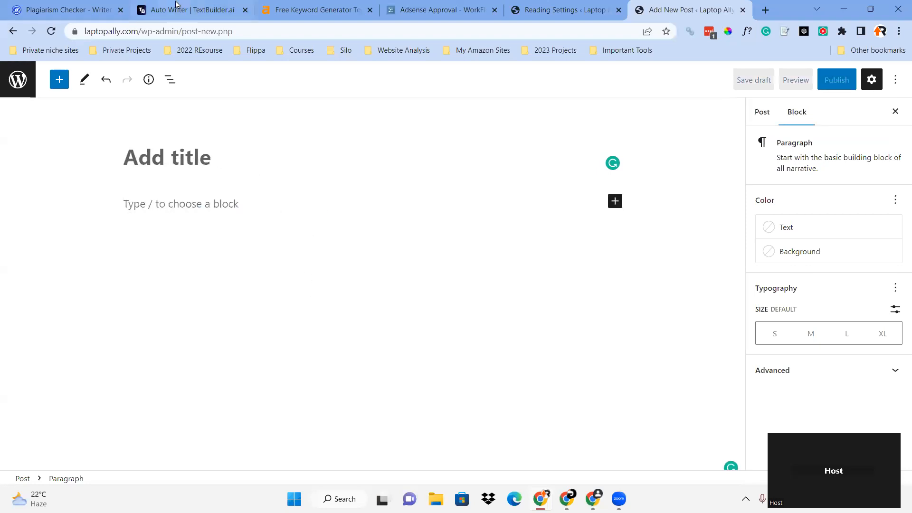
Copy the full mortgage article from TextBuilder again and paste it into the body of the new post.
key(ctrl+2)
scroll(614, 266, up, 20)
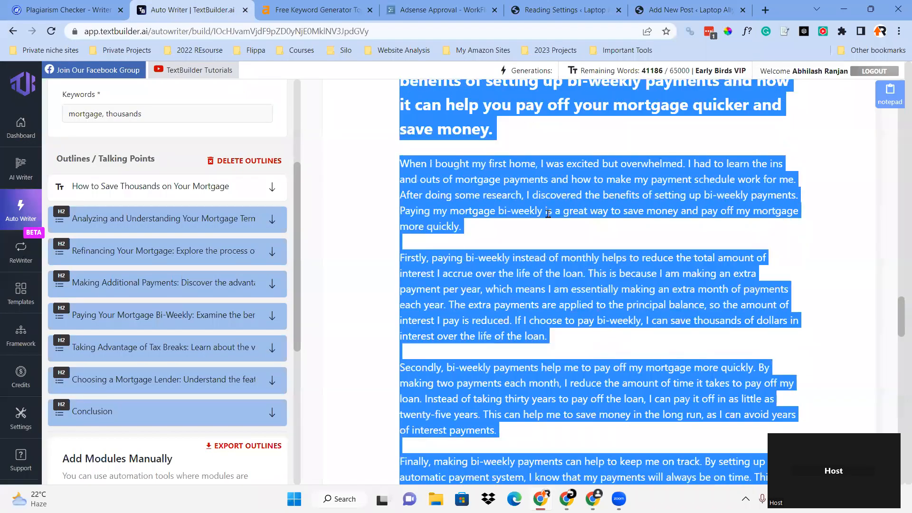
right_click(546, 213)
click(566, 230)
key(ctrl+6)
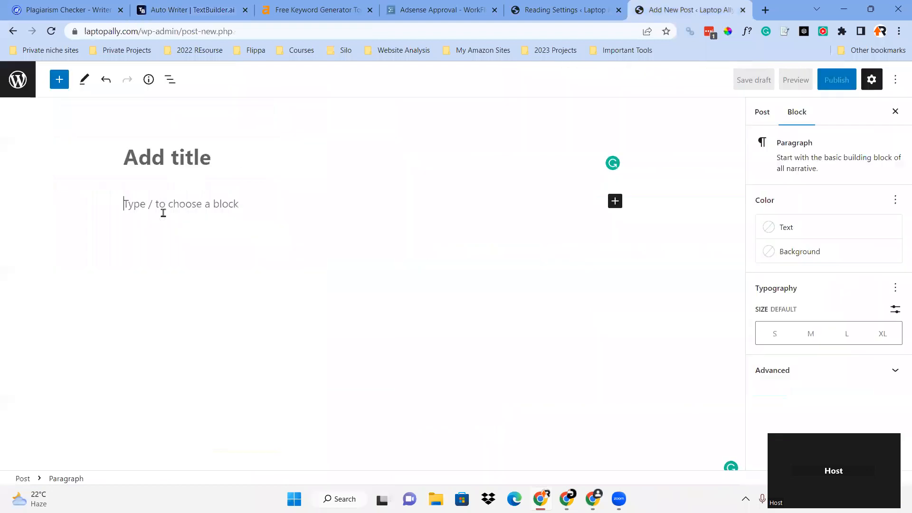
key(ctrl+v)
scroll(404, 299, up, 20)
scroll(380, 275, up, 5)
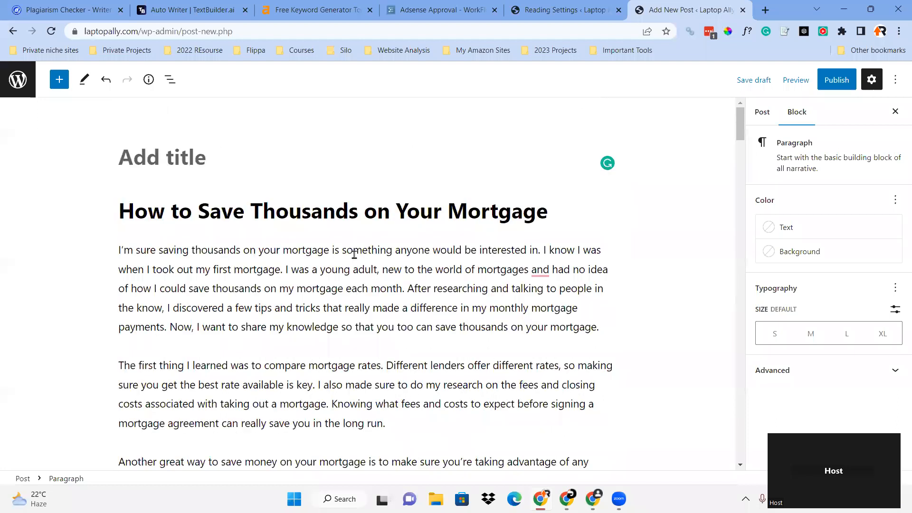
Move the heading "How to Save Thousands on Your Mortgage" from the post body into the post title.
drag(574, 211, 120, 204)
key(ctrl+x)
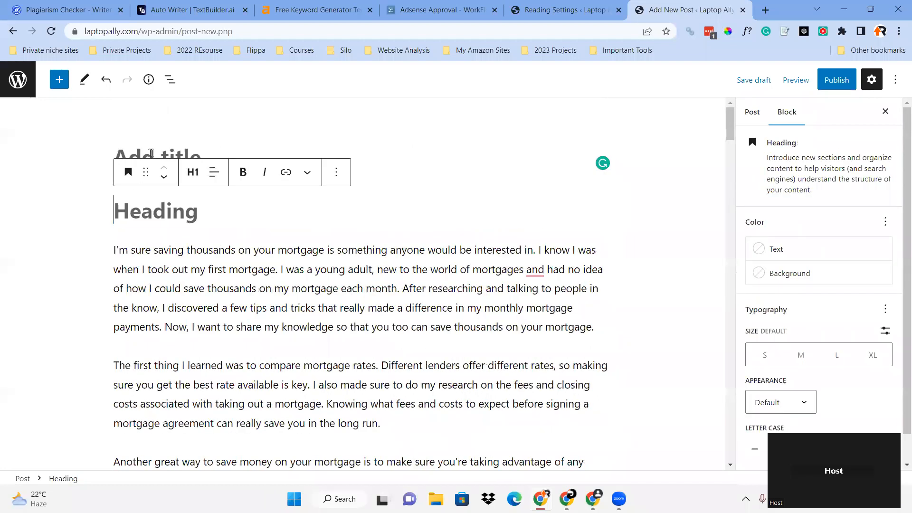
click(151, 153)
key(ctrl+v)
Remove the empty heading above the opening text, keep that text as a Paragraph block, and review the article below.
click(157, 289)
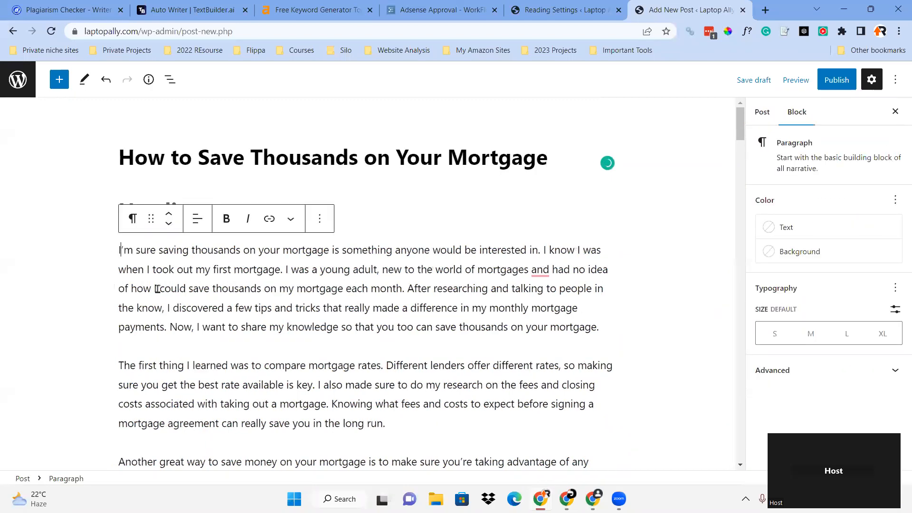
key(ctrl+alt+1)
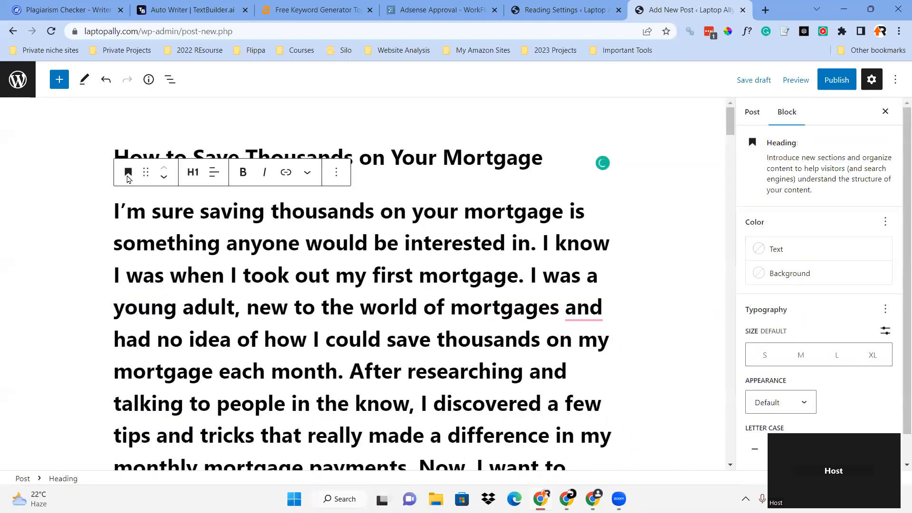
click(129, 173)
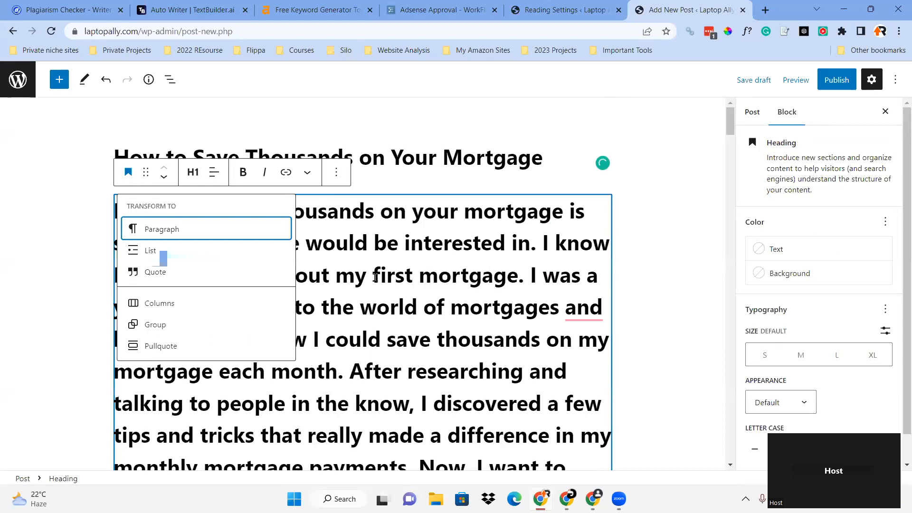
key(ctrl+z)
scroll(171, 174, down, 2)
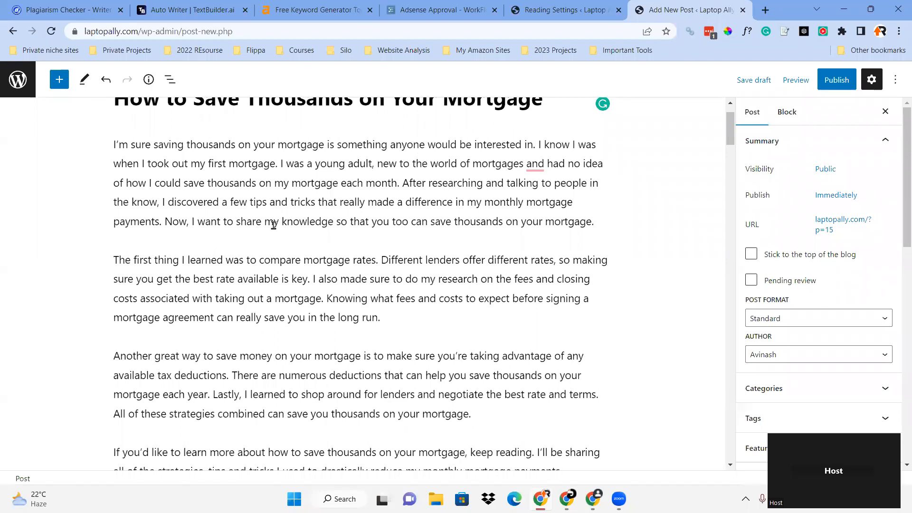
scroll(272, 226, down, 10)
scroll(228, 173, up, 1)
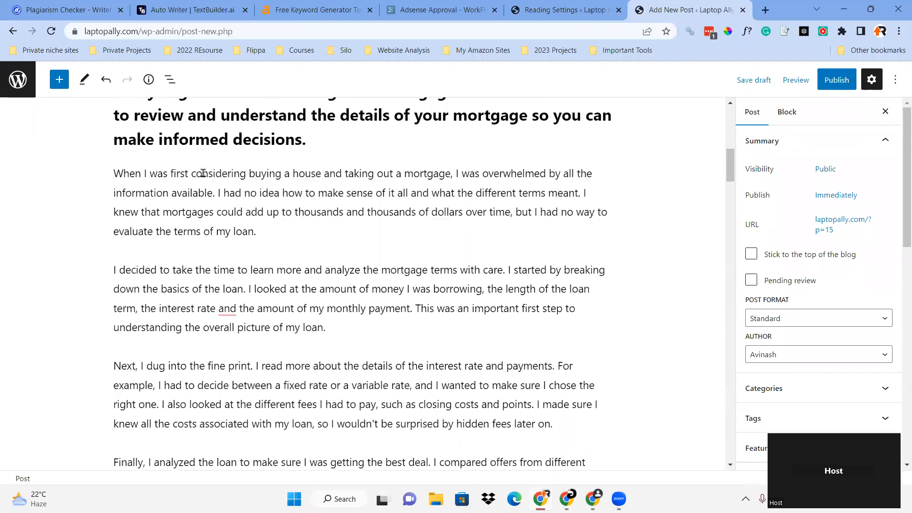
Accept the suggested comma before "and" in "the interest rate and the amount of my monthly payment" and review the rest of the article.
scroll(265, 185, down, 2)
click(221, 191)
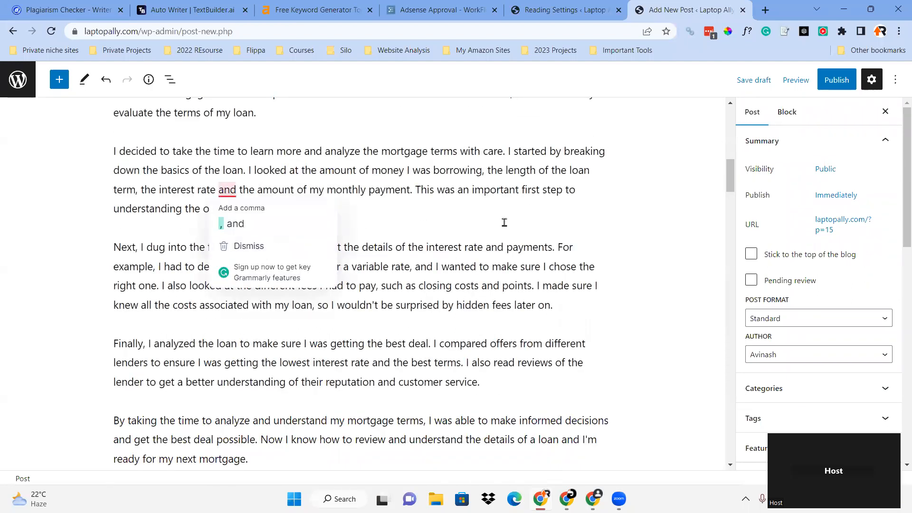
scroll(320, 264, down, 8)
click(223, 220)
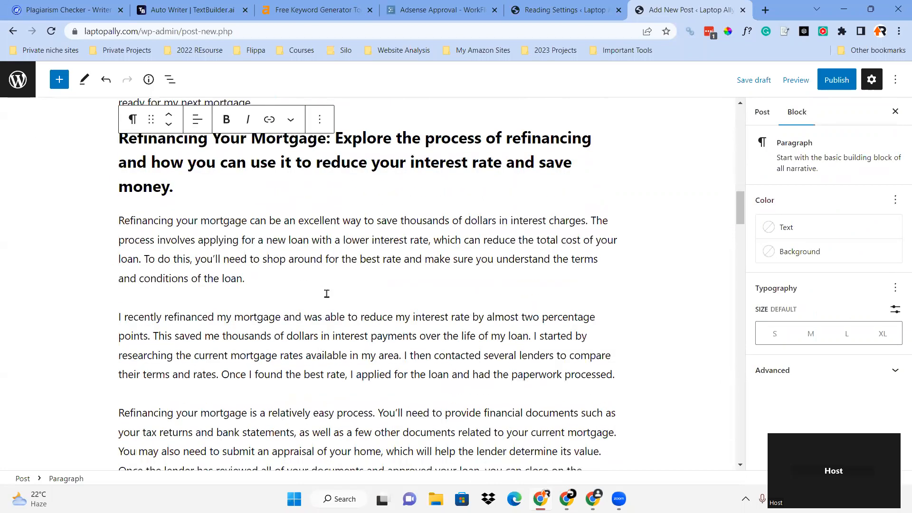
scroll(327, 293, down, 20)
scroll(322, 297, down, 20)
scroll(328, 293, up, 10)
scroll(328, 293, up, 20)
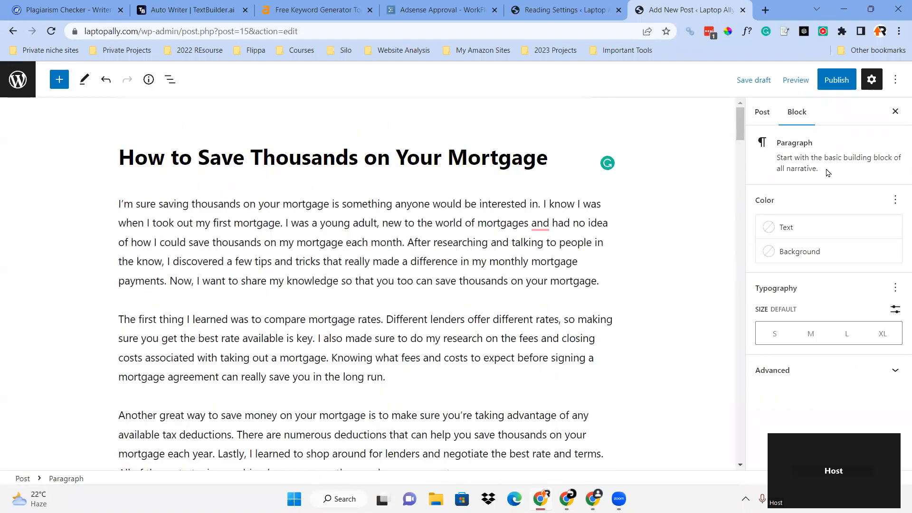
Publish the post "How to Save Thousands on Your Mortgage" and return to the list of all posts.
click(837, 80)
click(814, 83)
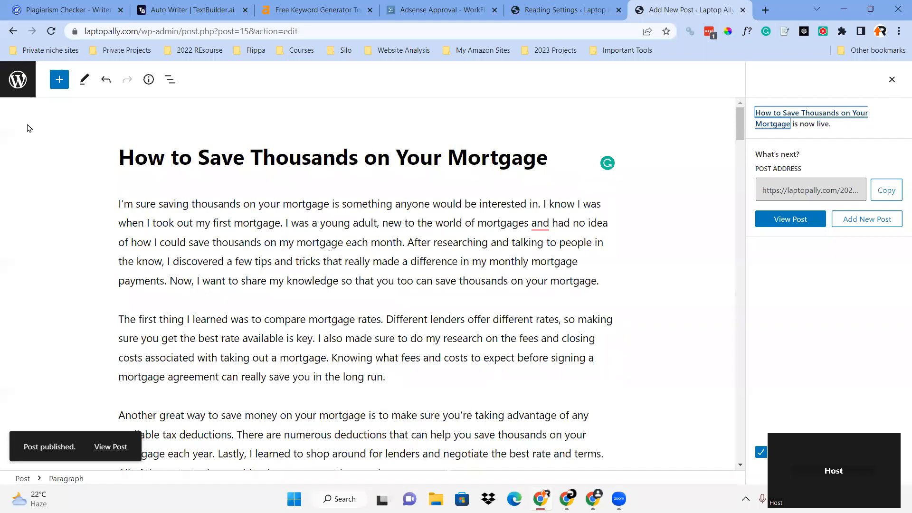
click(18, 79)
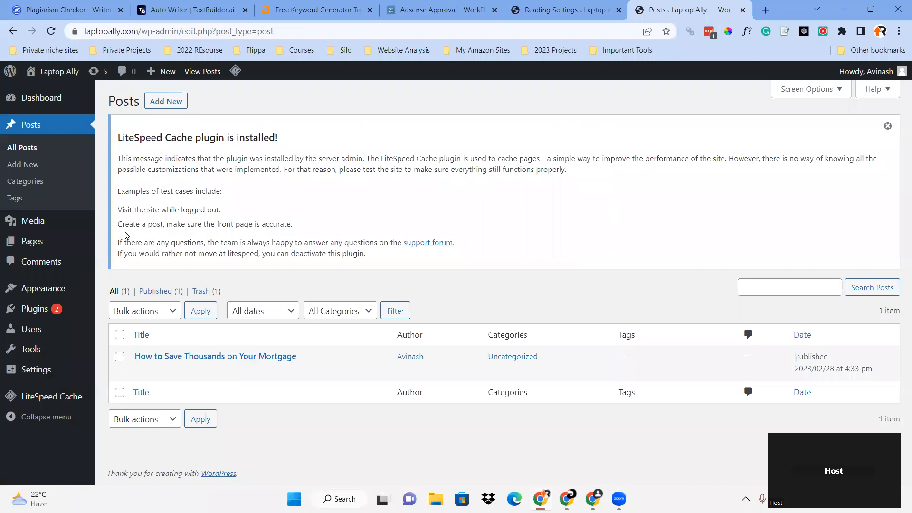
Open the default Uncategorized post category for editing and clear its name.
mouse_move(51, 216)
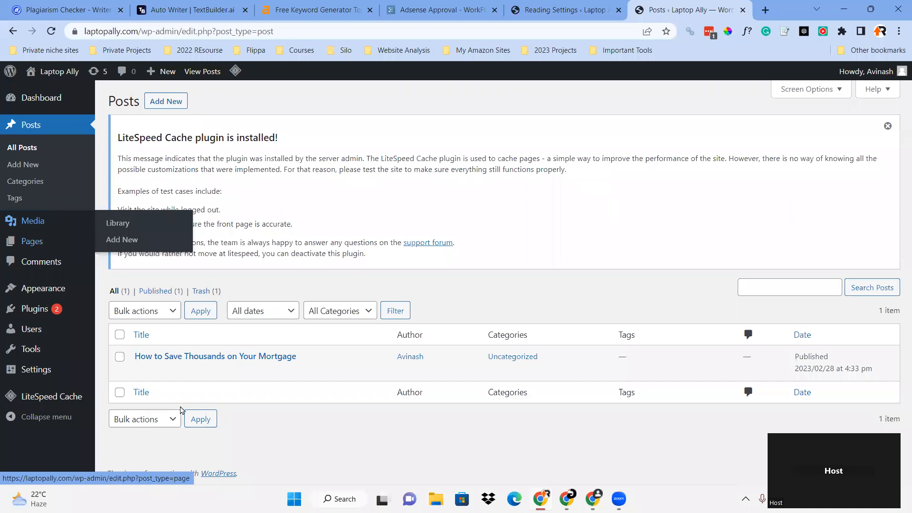
mouse_move(257, 357)
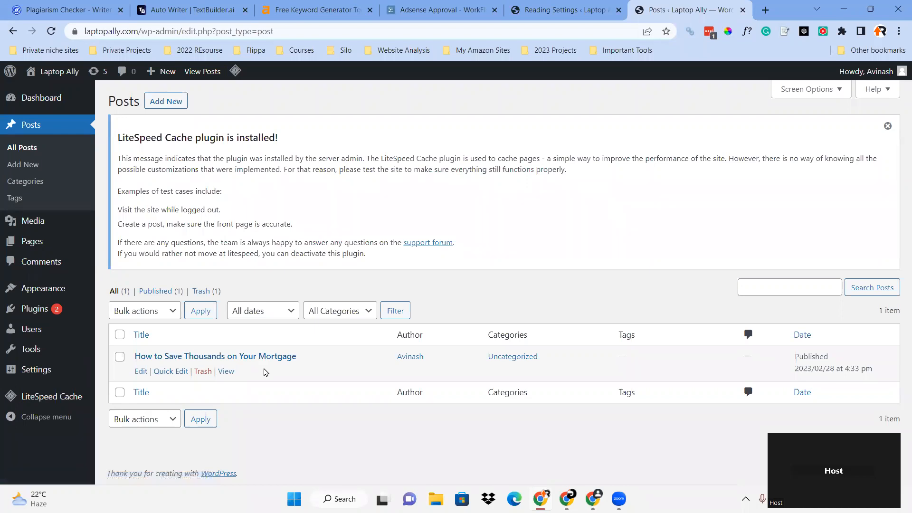
click(28, 187)
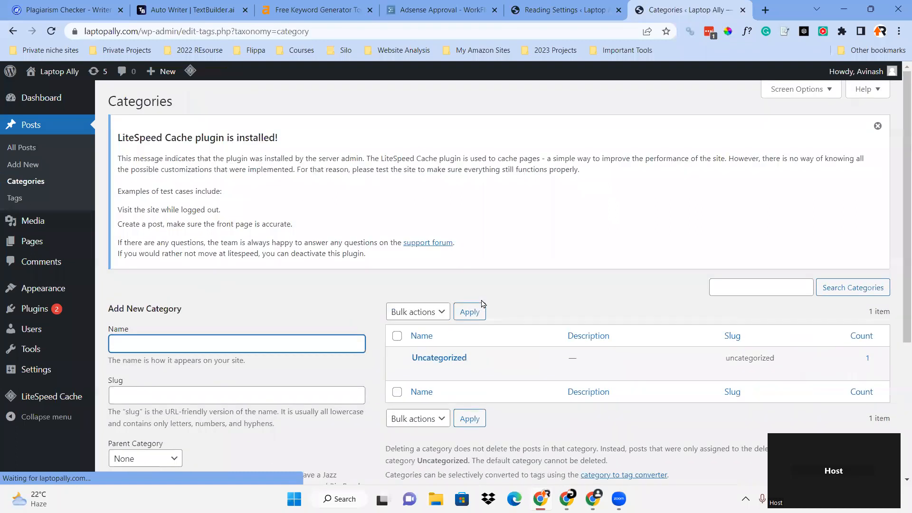
scroll(442, 323, down, 1)
click(418, 312)
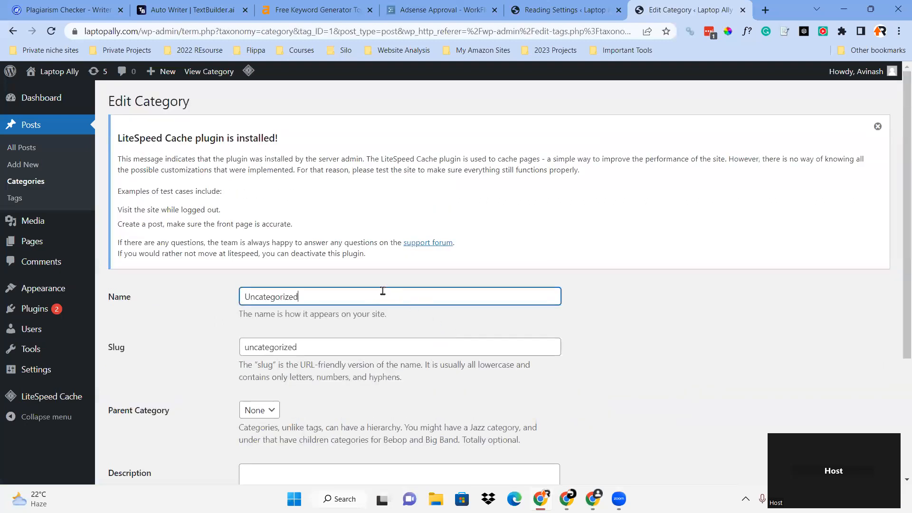
key(ctrl+a)
key(BackSpace)
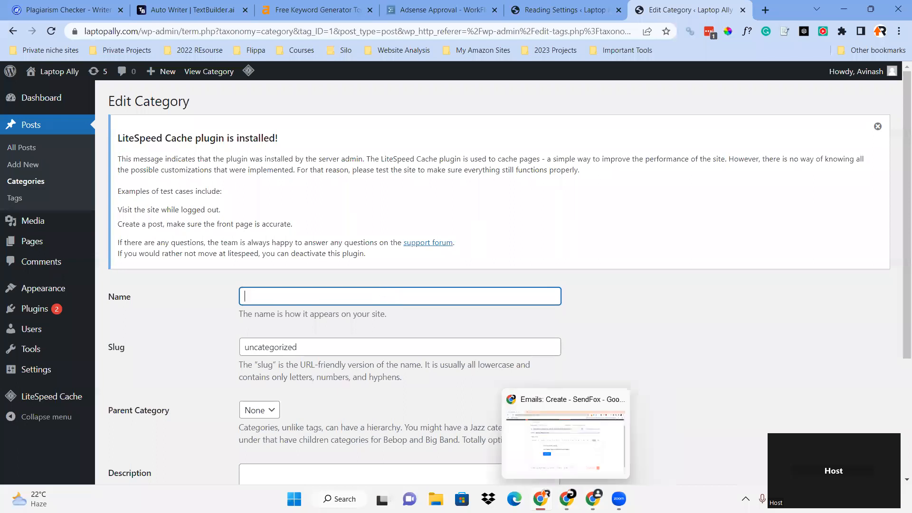
click(593, 499)
right_click(139, 71)
click(167, 119)
click(541, 499)
Rename the category and its slug to "mortgage" and update the category.
click(266, 287)
text(mortgage)
scroll(386, 232, down, 3)
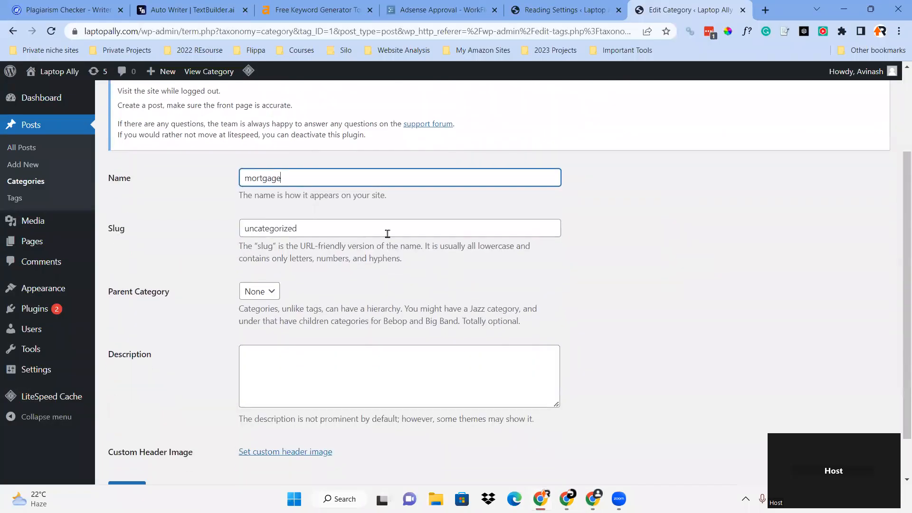
drag(387, 232, 25, 228)
text(mortgage)
scroll(460, 366, down, 1)
scroll(460, 366, down, 1)
click(143, 438)
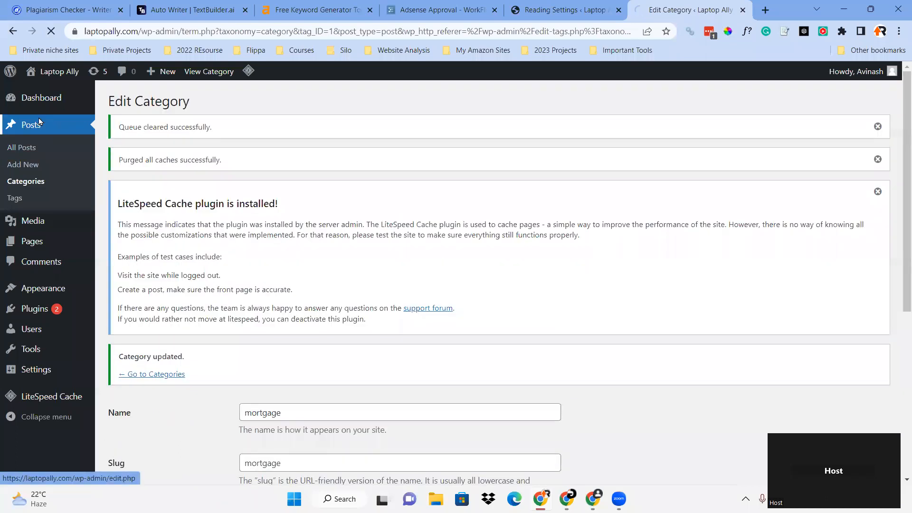
Open the list of all posts and check the category assigned to the mortgage post.
click(39, 121)
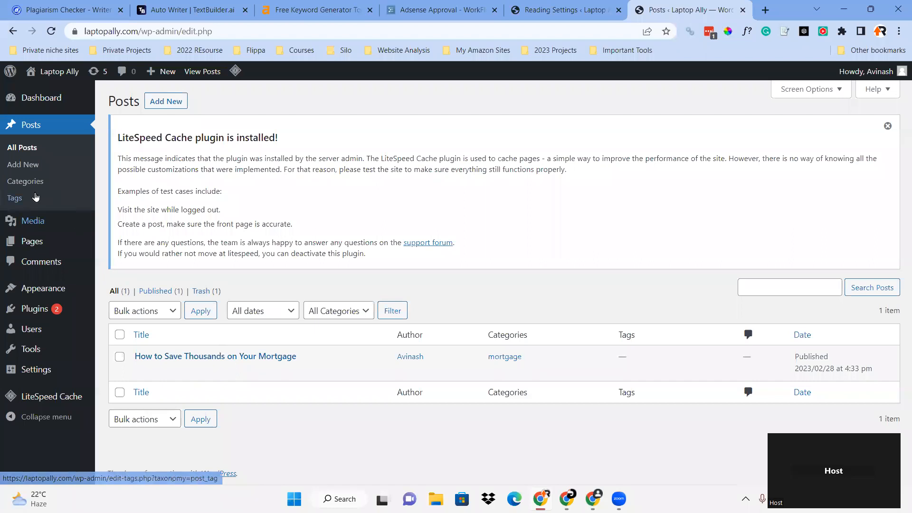
mouse_move(32, 243)
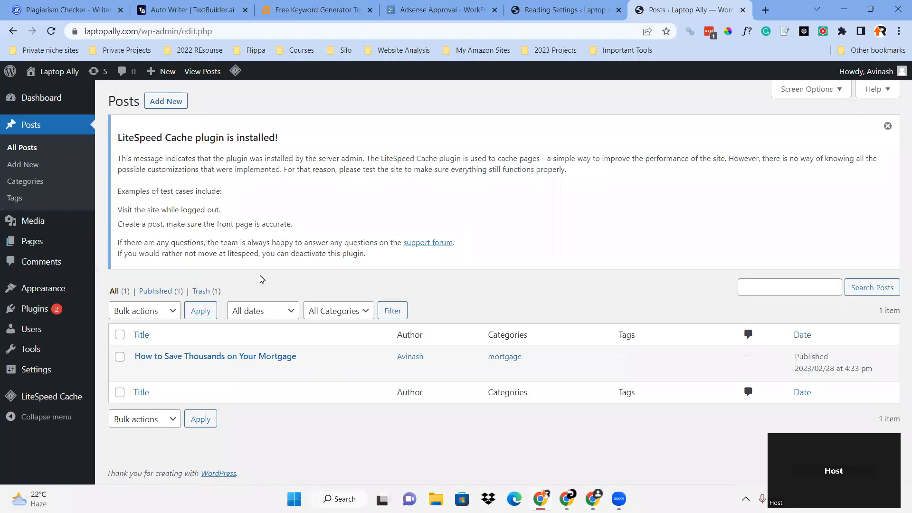
mouse_move(226, 376)
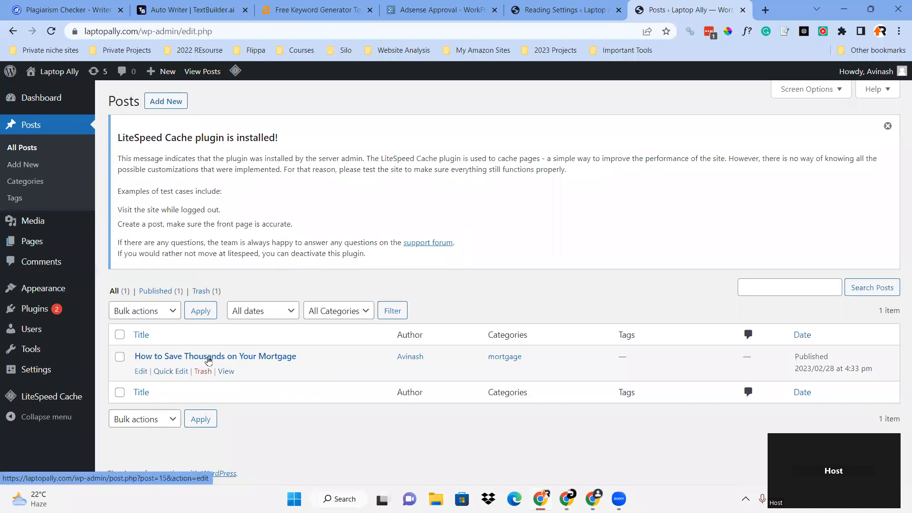
Open the list of all pages and look through the site's pages.
click(43, 248)
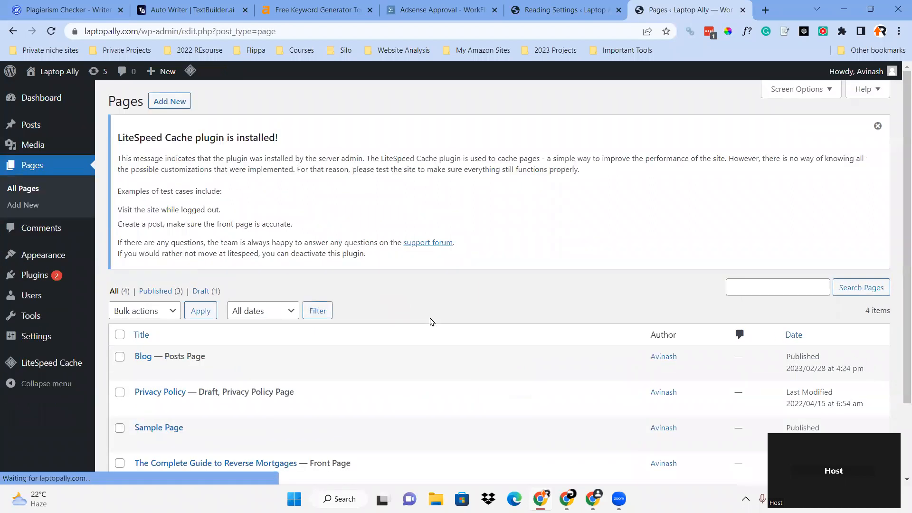
scroll(427, 320, down, 1)
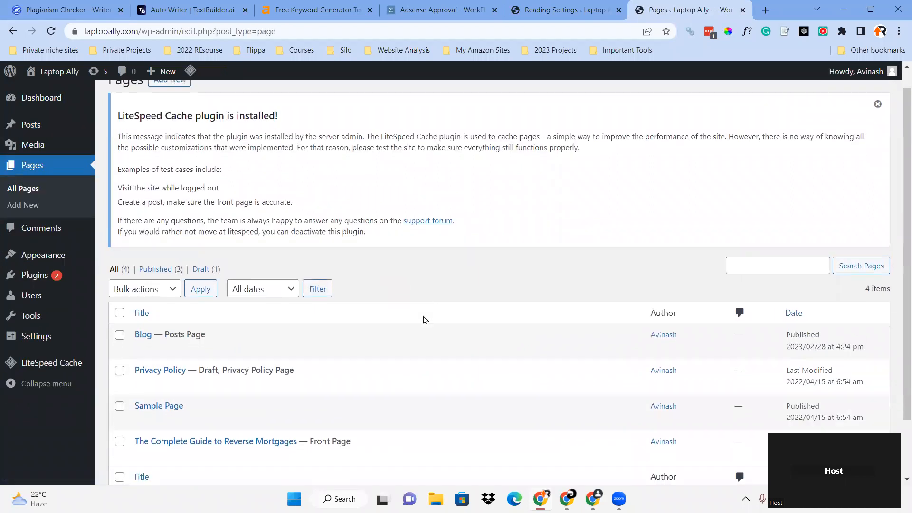
scroll(288, 268, down, 3)
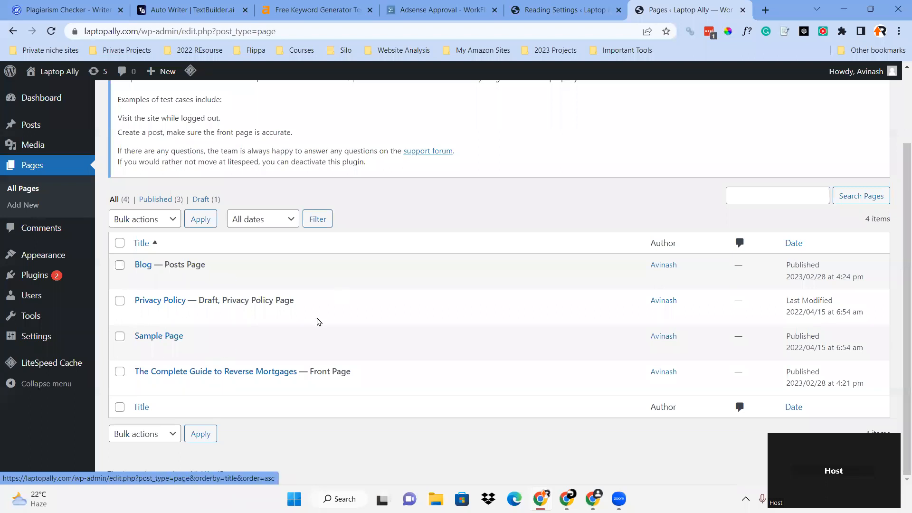
scroll(318, 322, up, 2)
Open the front page "The Complete Guide to Reverse Mortgages" for editing in a new tab and look through its content.
click(34, 100)
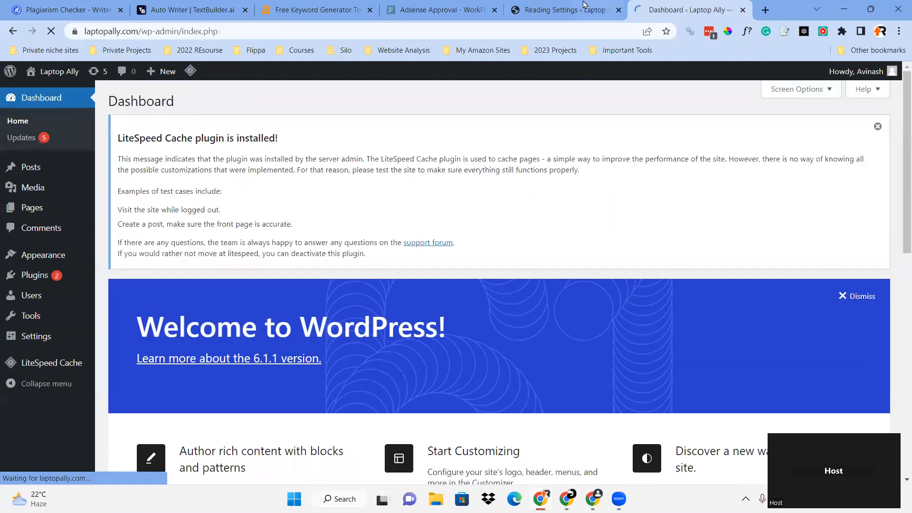
click(32, 207)
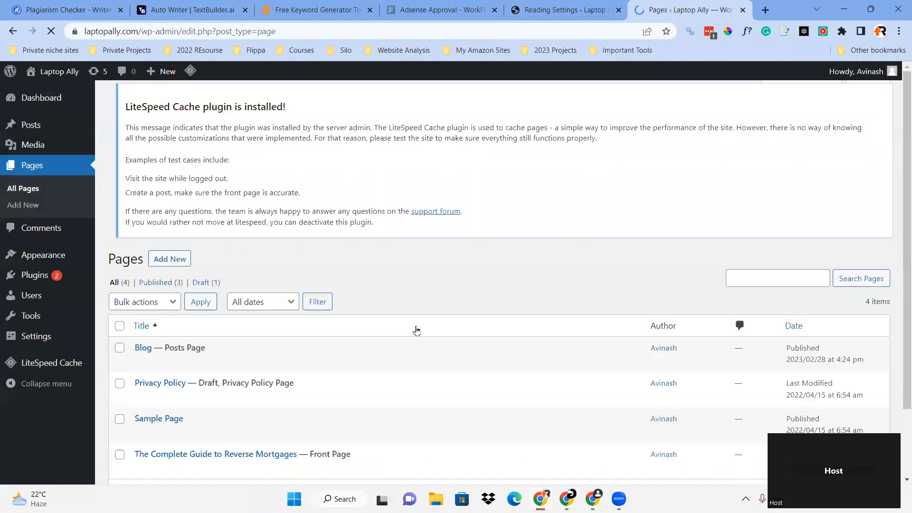
scroll(246, 375, down, 2)
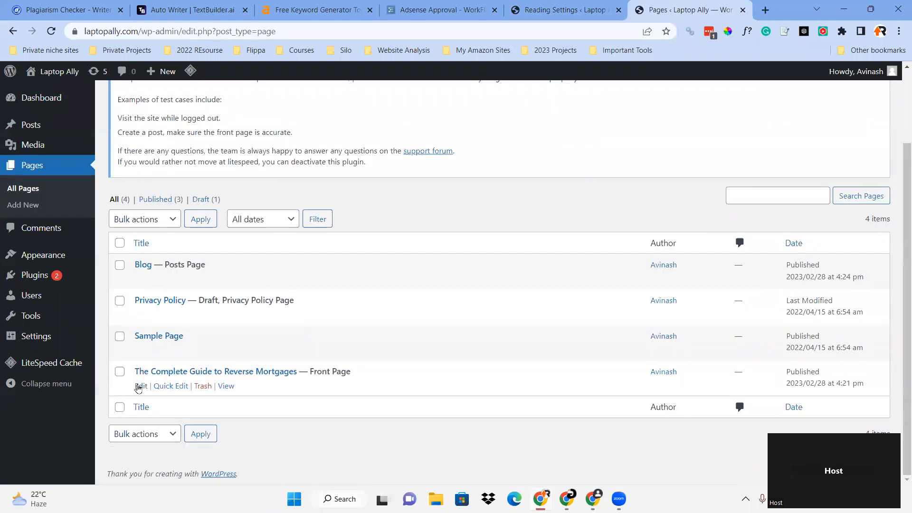
right_click(141, 385)
click(205, 240)
click(665, 7)
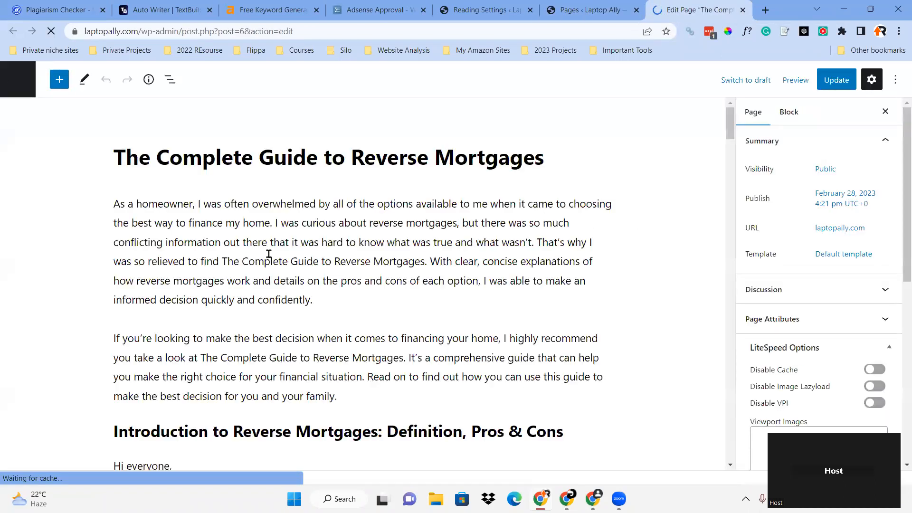
scroll(266, 256, down, 6)
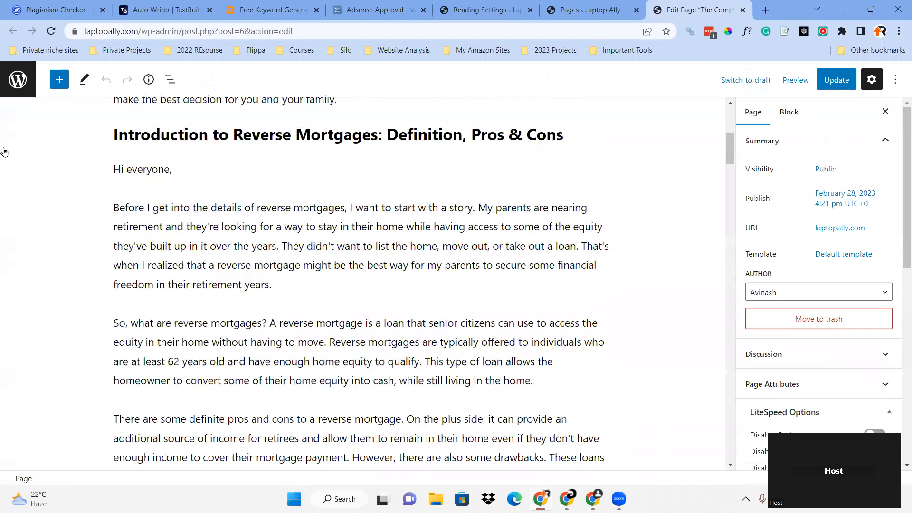
View the post "How to Save Thousands on Your Mortgage" on the live site in a new tab to check its URL.
key(ctrl+shift+Tab)
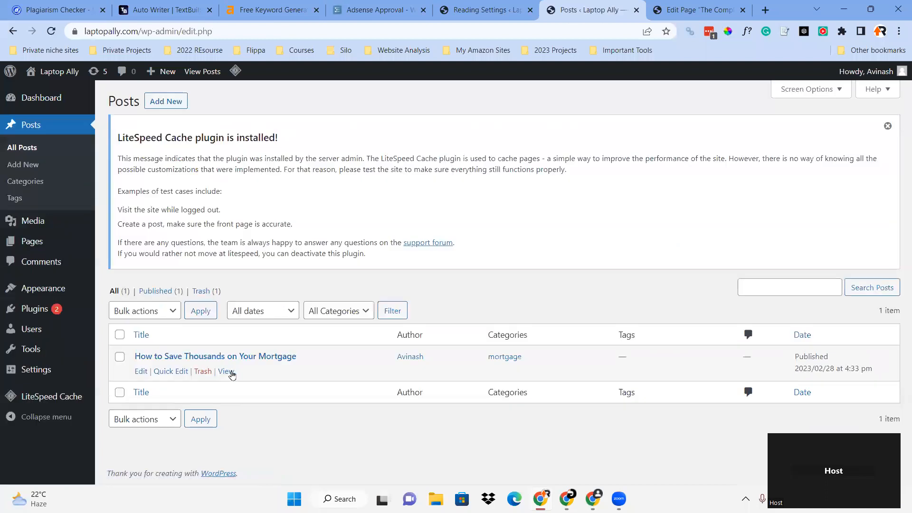
right_click(226, 371)
click(266, 230)
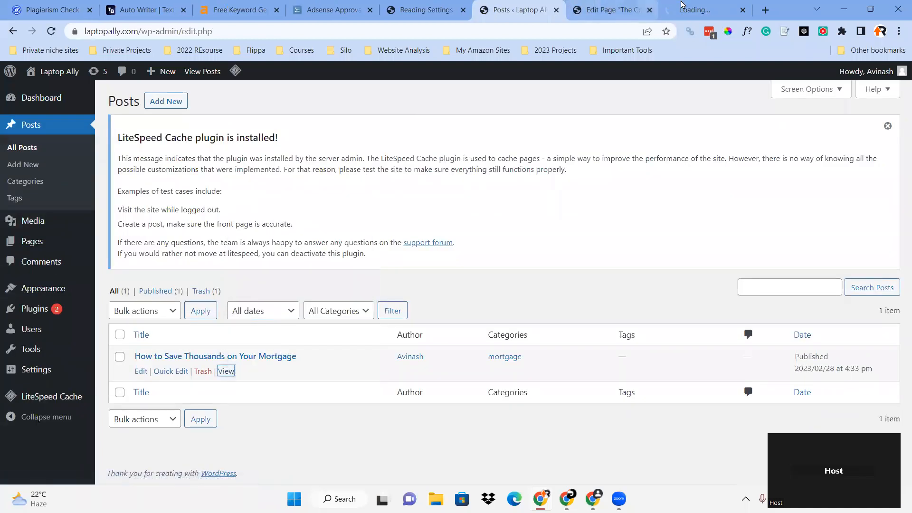
click(698, 9)
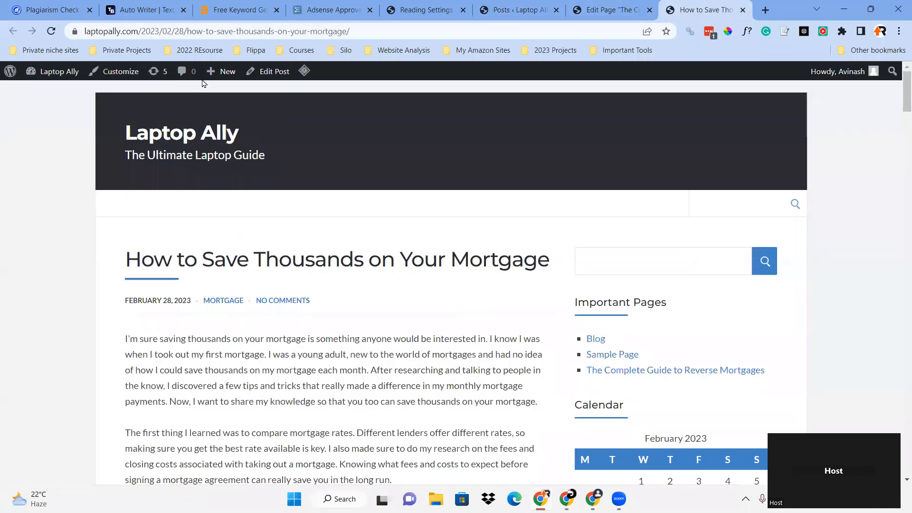
Set the site's permalink structure to Post name and save the settings.
mouse_move(46, 75)
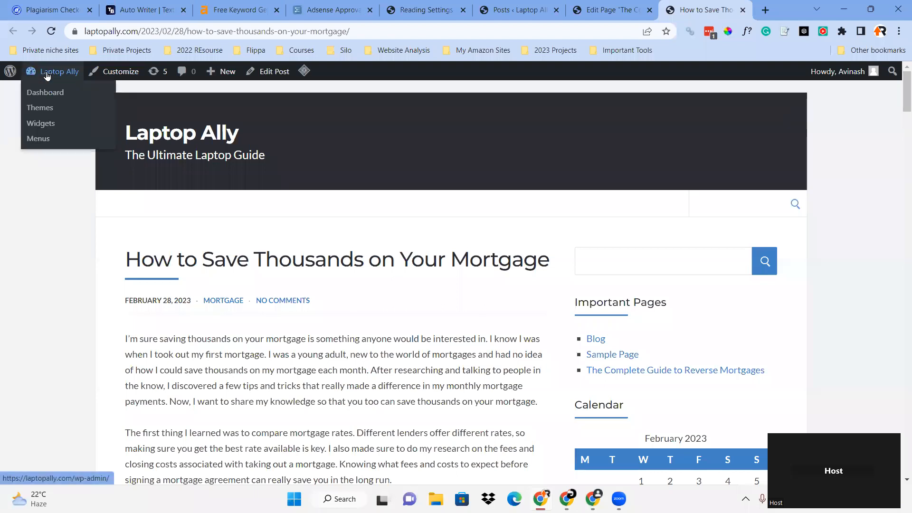
click(45, 93)
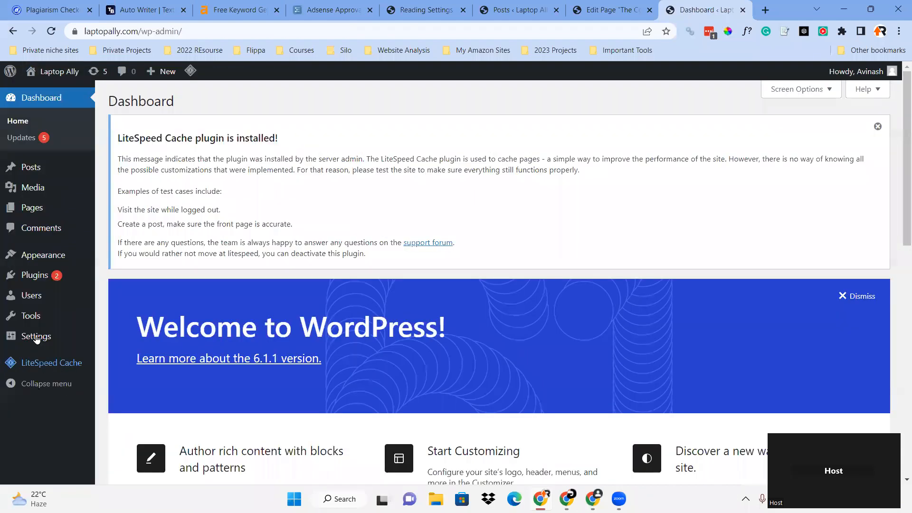
mouse_move(35, 336)
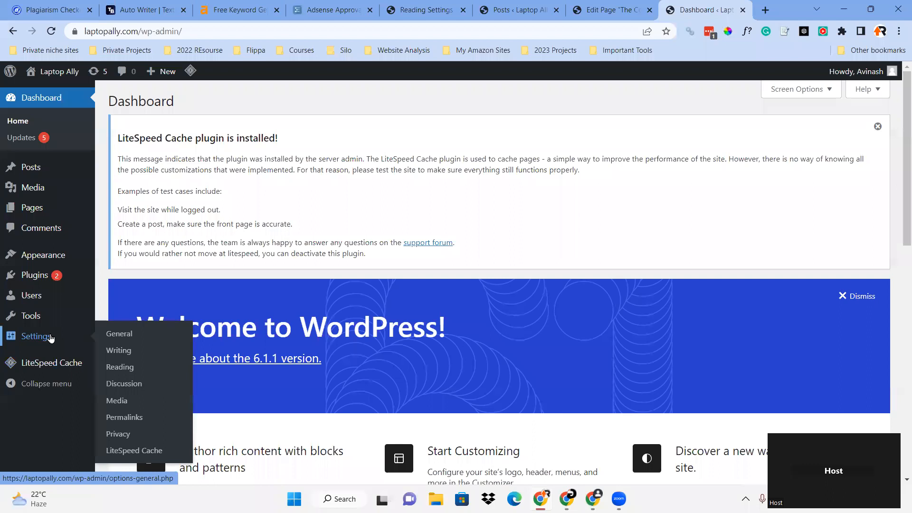
click(124, 416)
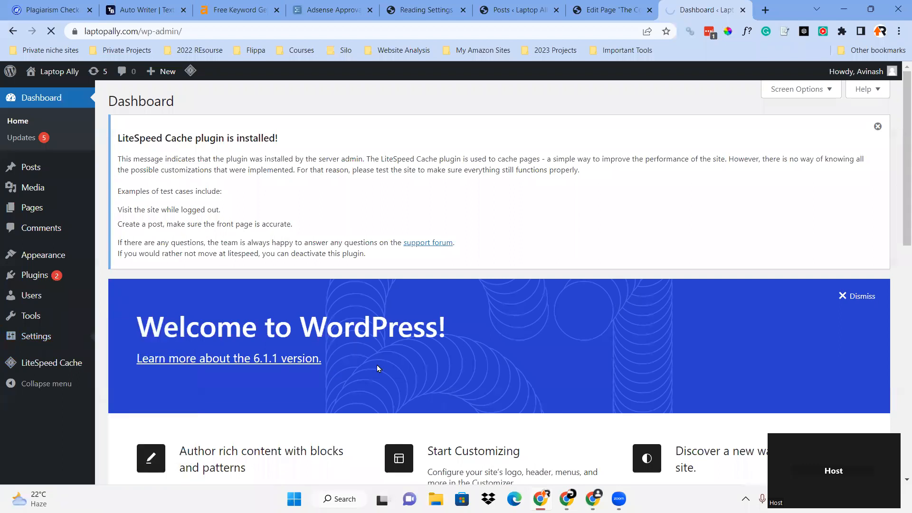
scroll(264, 360, down, 6)
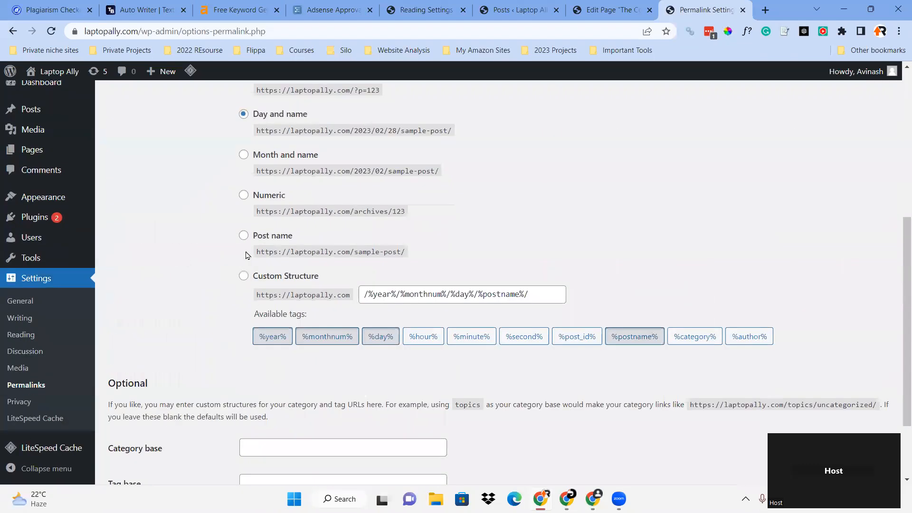
click(243, 236)
scroll(147, 321, down, 2)
click(137, 424)
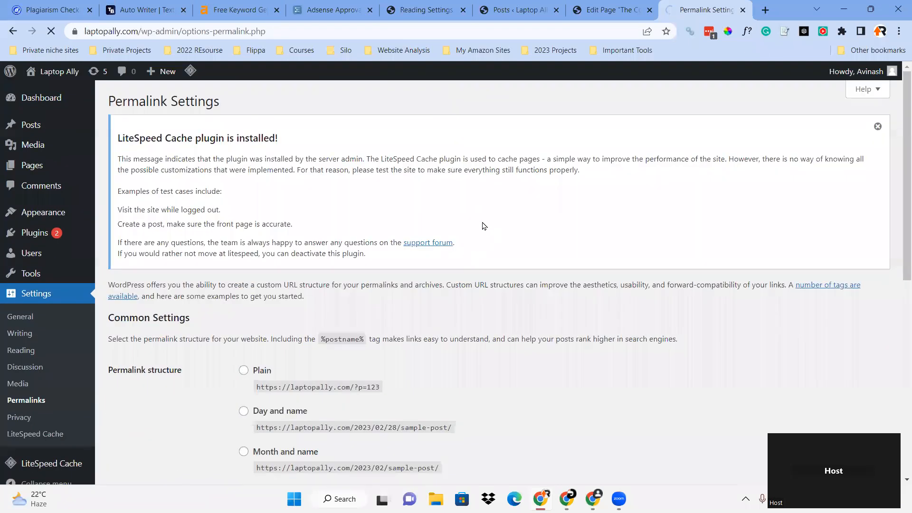
Return to the posts list and view the mortgage post again in a new tab to check its permalink.
click(608, 5)
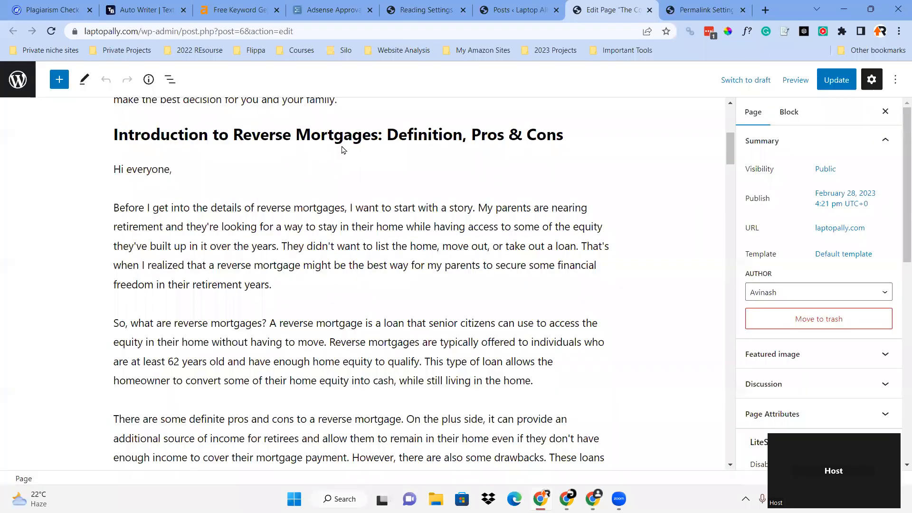
click(512, 5)
right_click(227, 374)
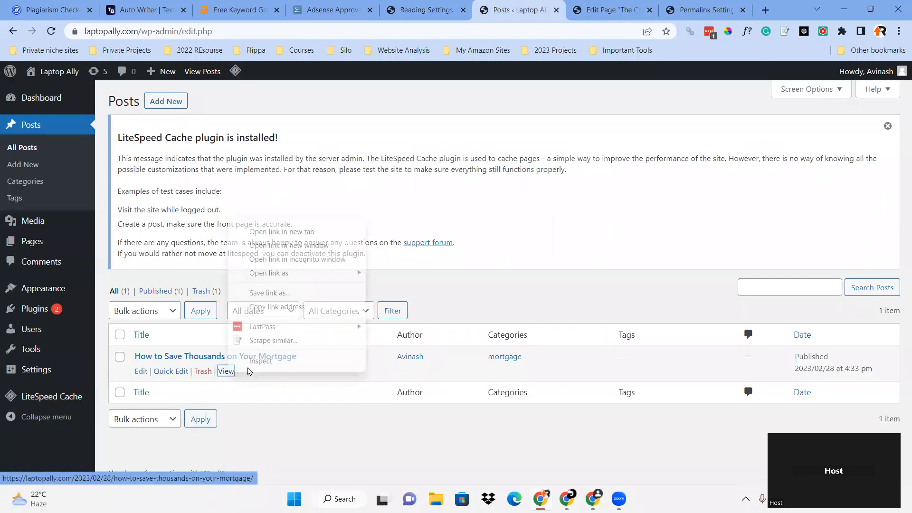
click(383, 129)
click(660, 10)
click(641, 6)
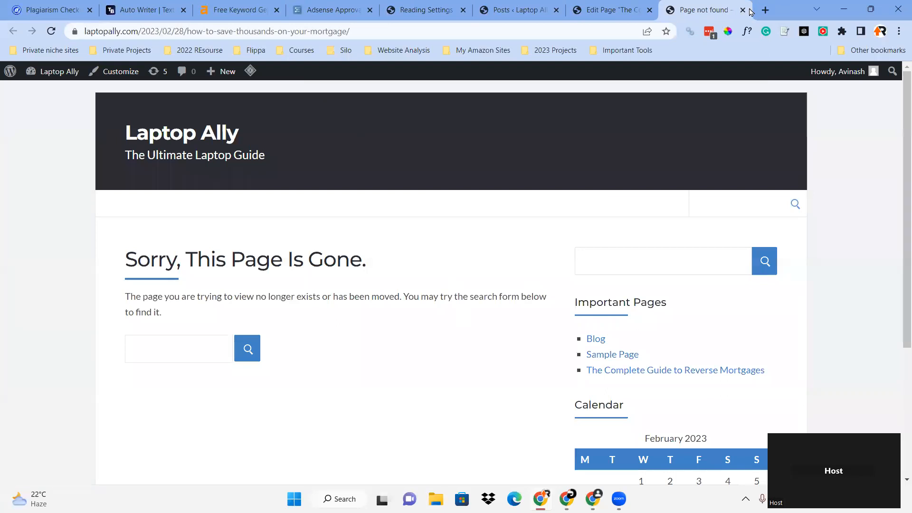
Close the post's live tab, reload the editor of "The Complete Guide to Reverse Mortgages" and update the page.
click(750, 10)
click(51, 30)
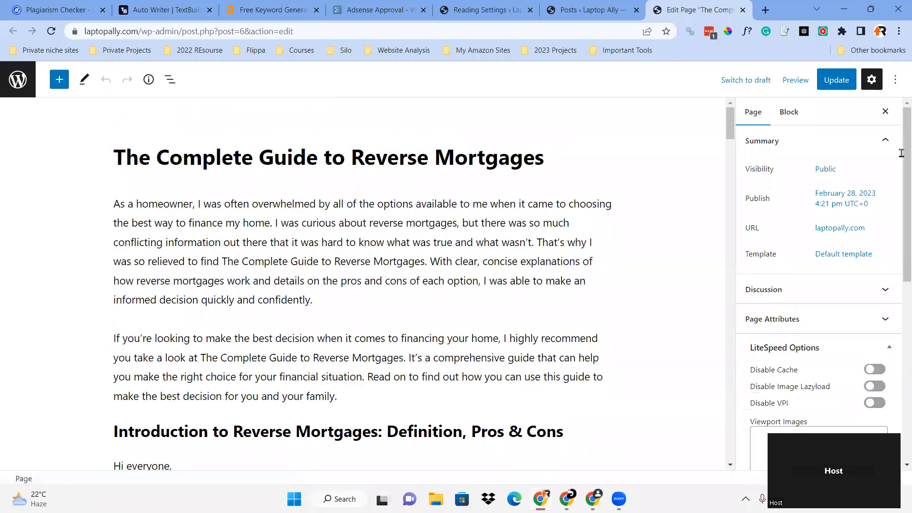
click(817, 80)
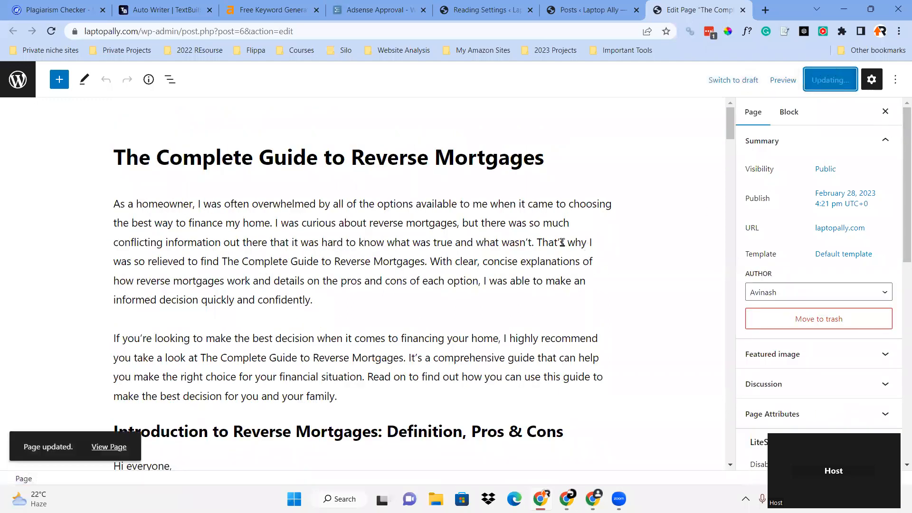
Go back to the pages list and reopen "The Complete Guide to Reverse Mortgages" for editing in a new tab.
click(14, 78)
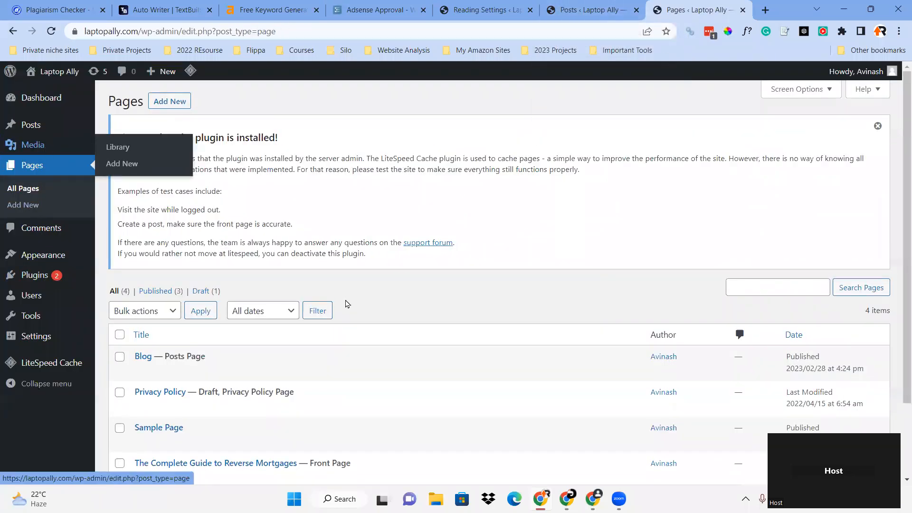
scroll(216, 409, down, 2)
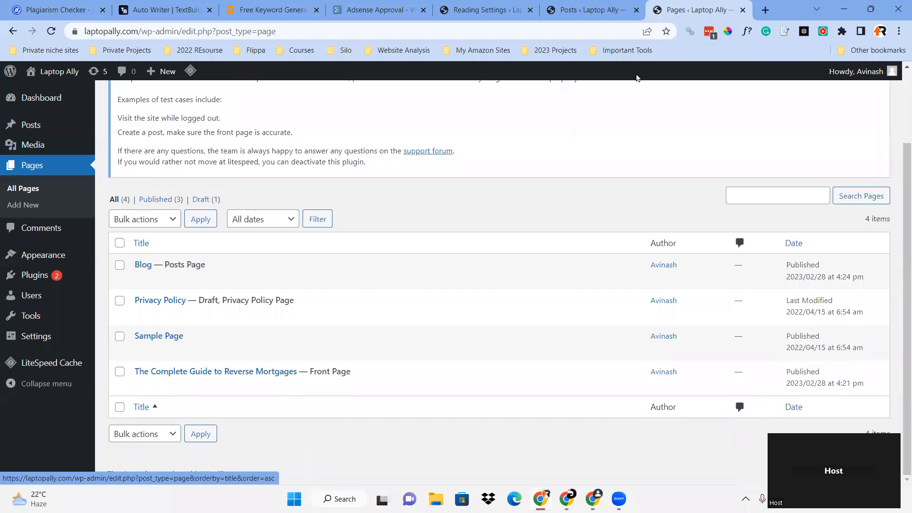
middle_click(141, 385)
click(652, 13)
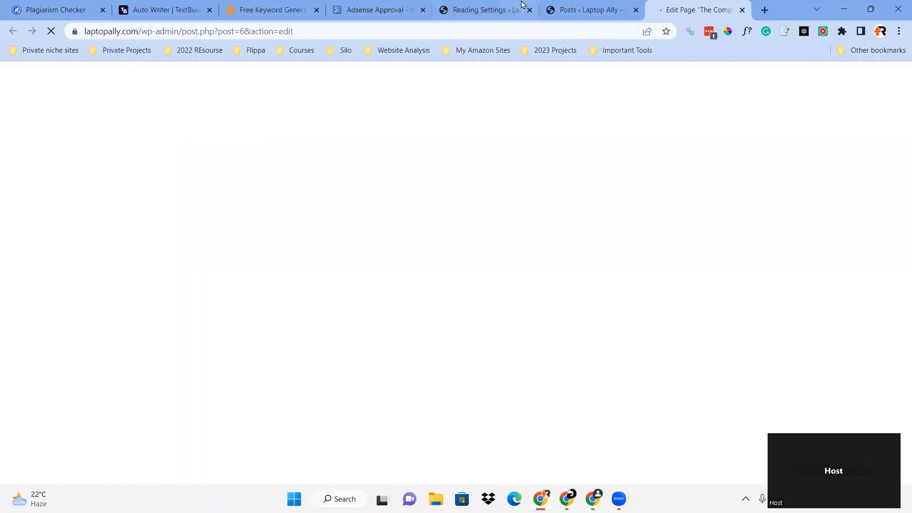
Open the post "How to Save Thousands on Your Mortgage" for editing in a new tab from the posts list and update it.
key(ctrl+shift+Tab)
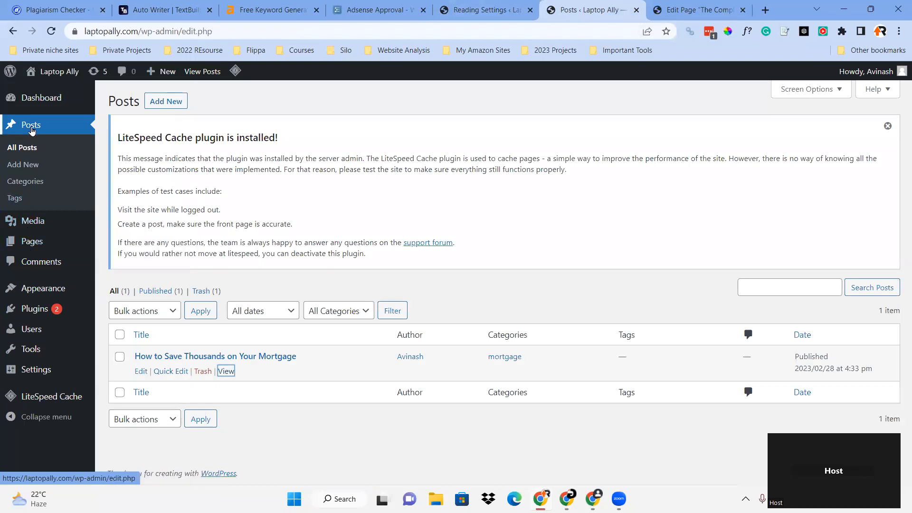
ctrl+click(141, 371)
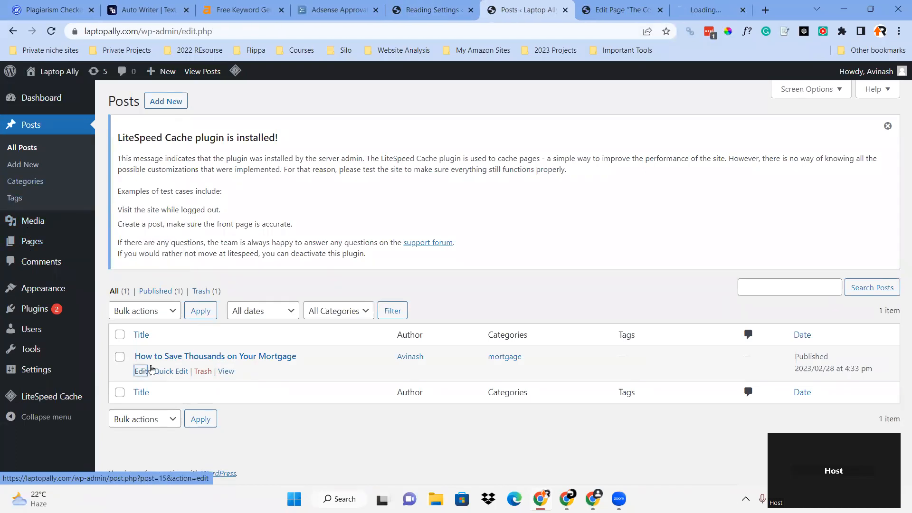
key(ctrl+9)
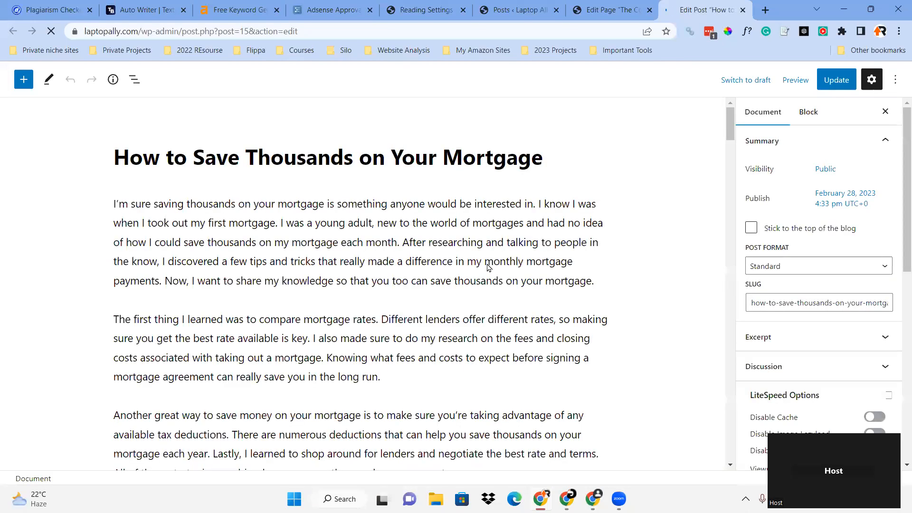
scroll(417, 285, up, 20)
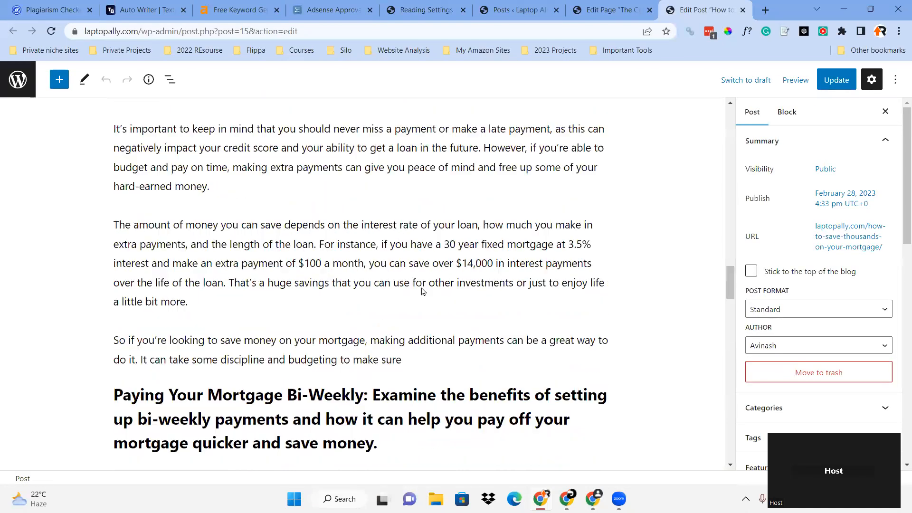
click(835, 80)
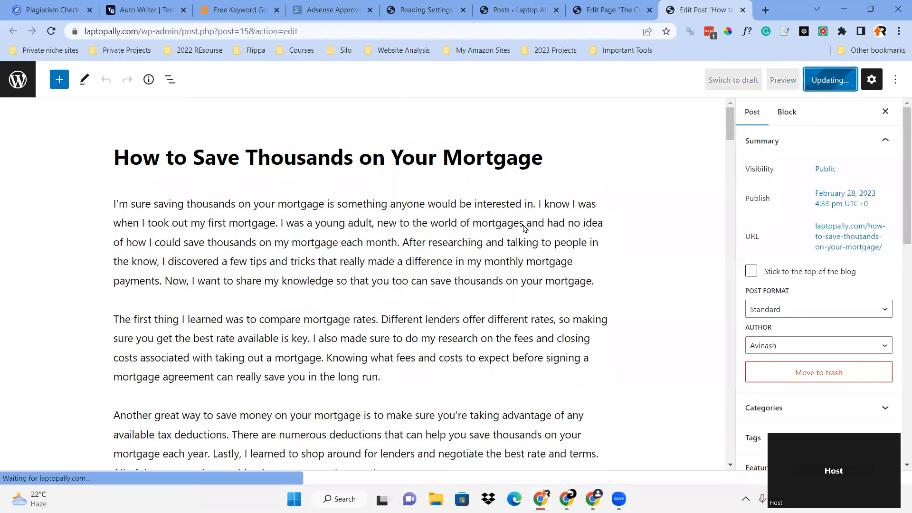
View the updated mortgage post live in a new tab, copy its URL, and close the post's editor.
click(99, 446)
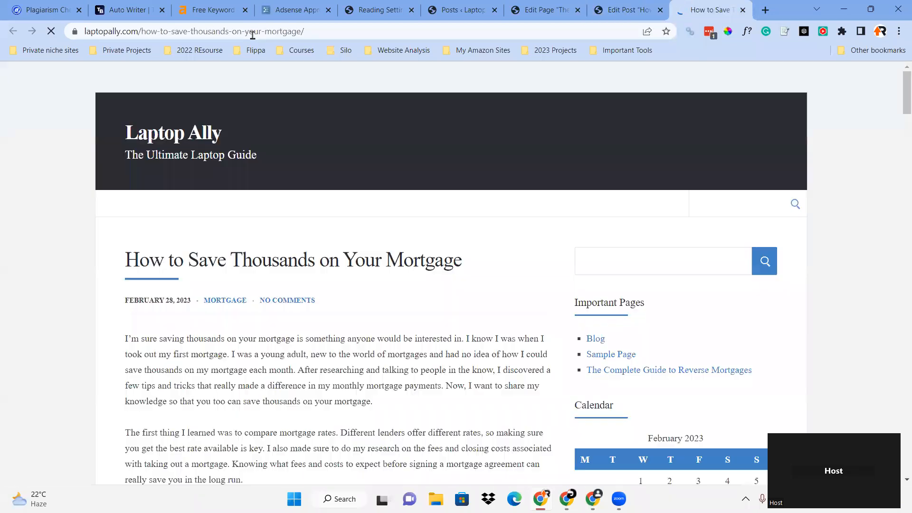
right_click(252, 32)
click(280, 98)
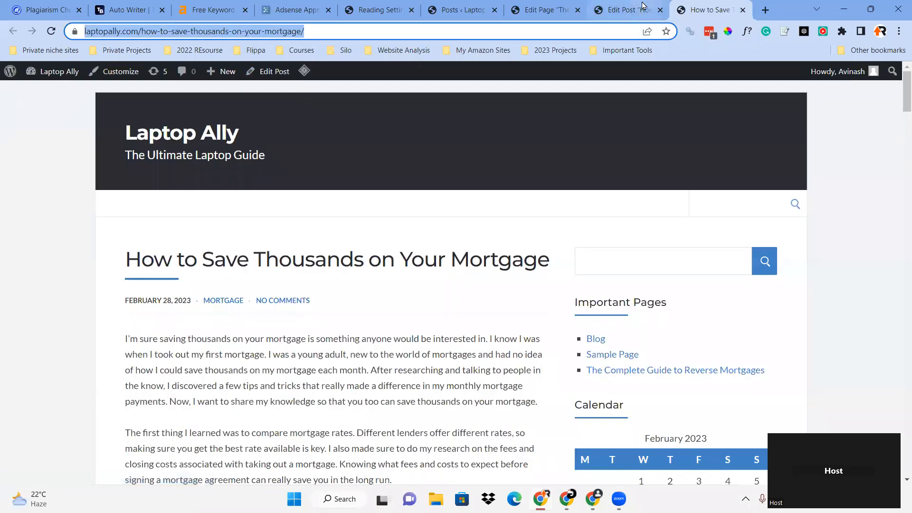
click(642, 7)
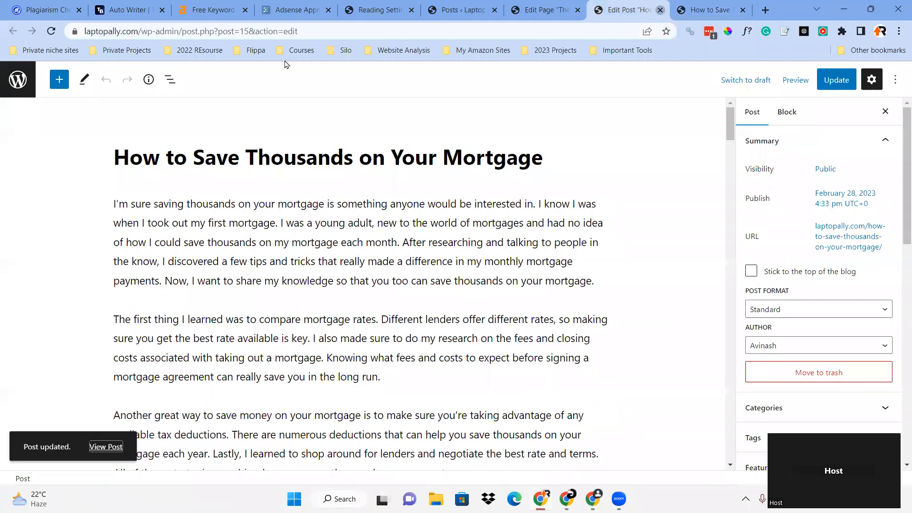
middle_click(596, 5)
Add "Best way to save on mortgage" to the end of the adjustable rate paragraph in the reverse mortgage page.
scroll(336, 285, down, 4)
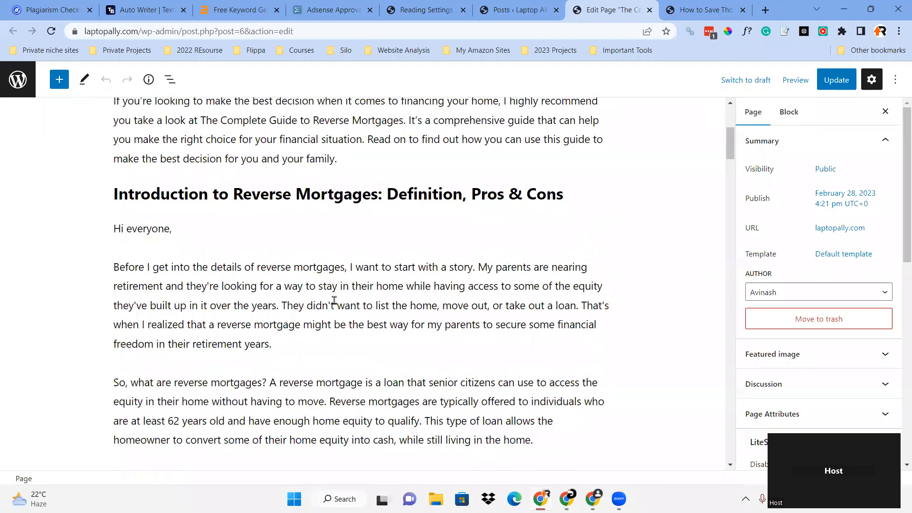
scroll(334, 300, down, 10)
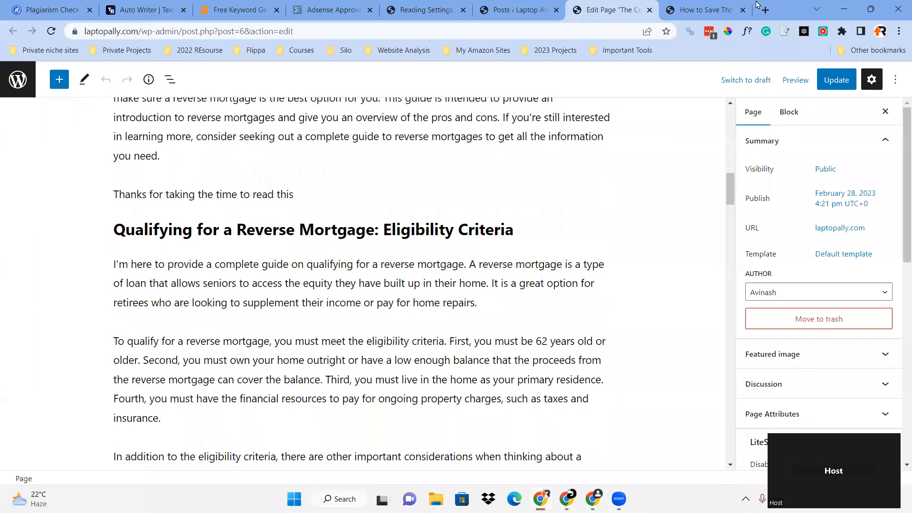
click(703, 5)
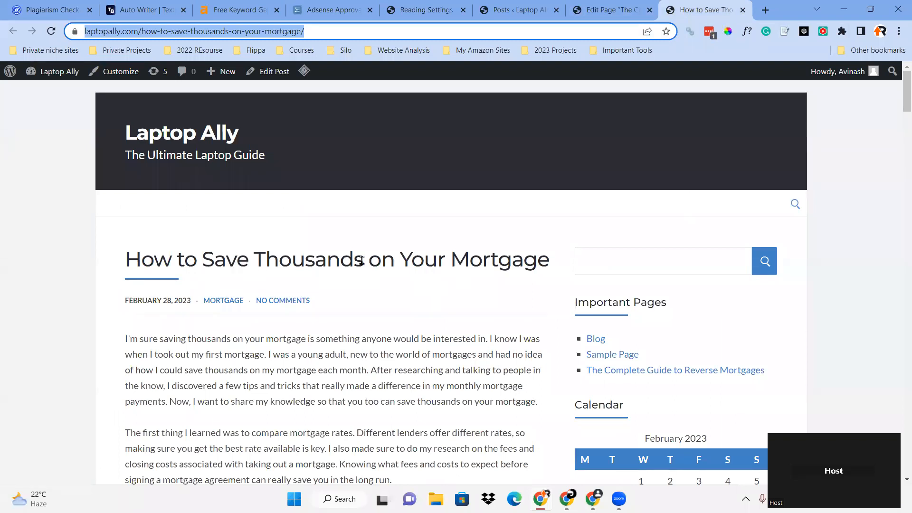
click(570, 6)
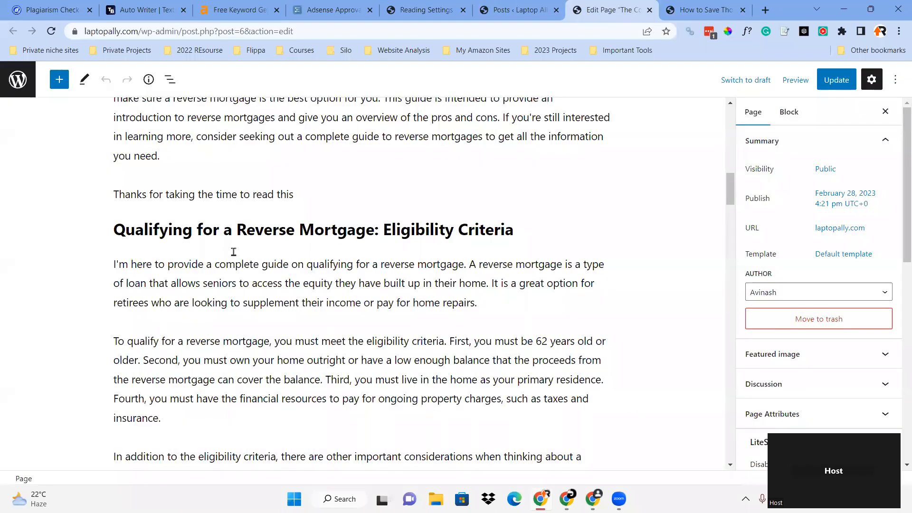
scroll(296, 316, down, 6)
scroll(266, 306, down, 4)
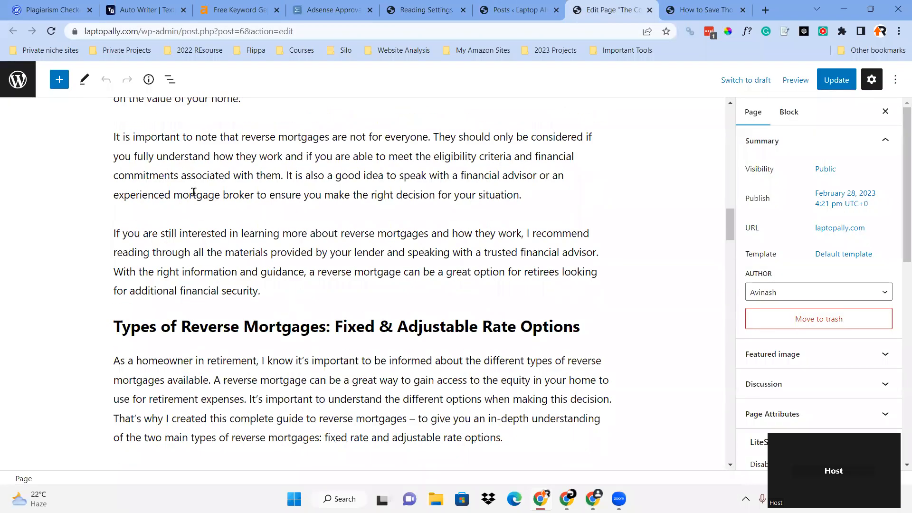
scroll(367, 264, down, 4)
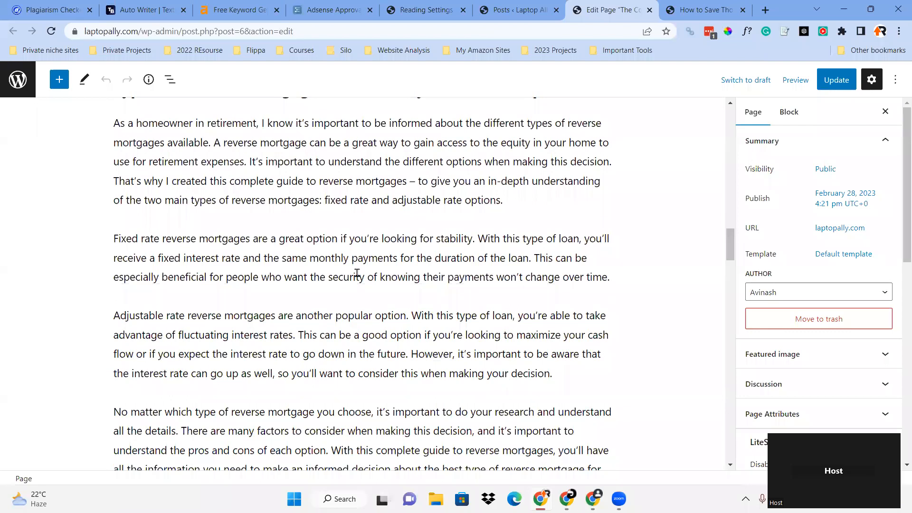
scroll(357, 274, down, 3)
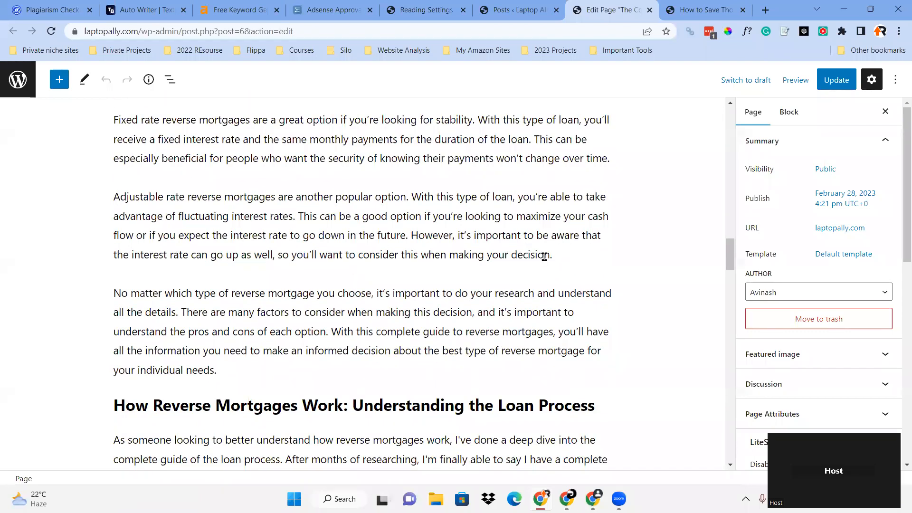
click(570, 254)
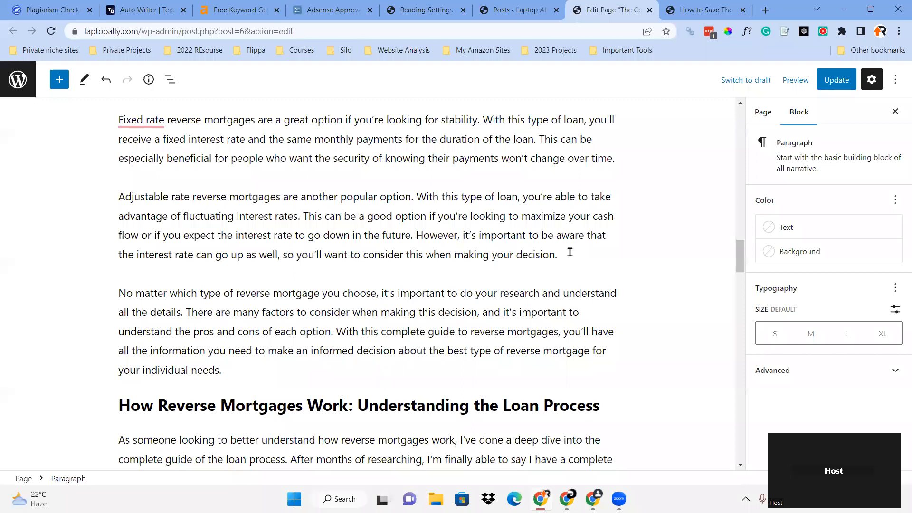
text(Best)
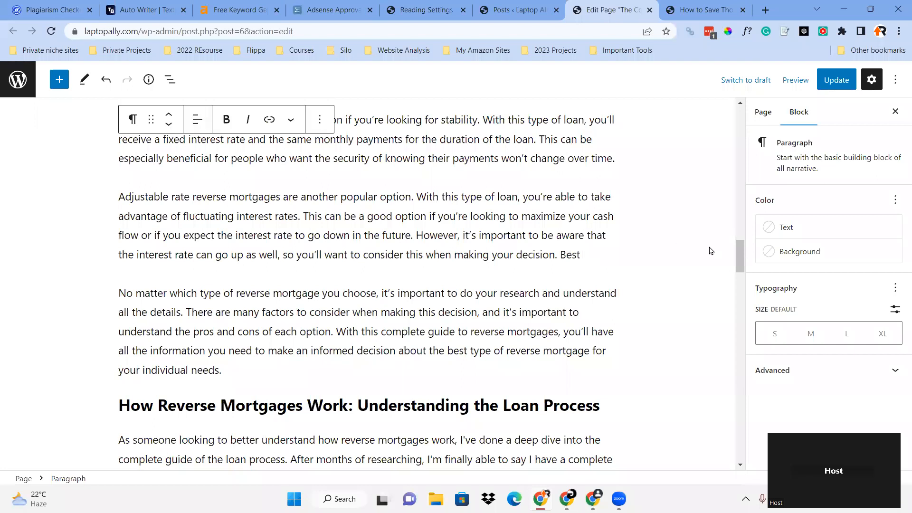
text( way )
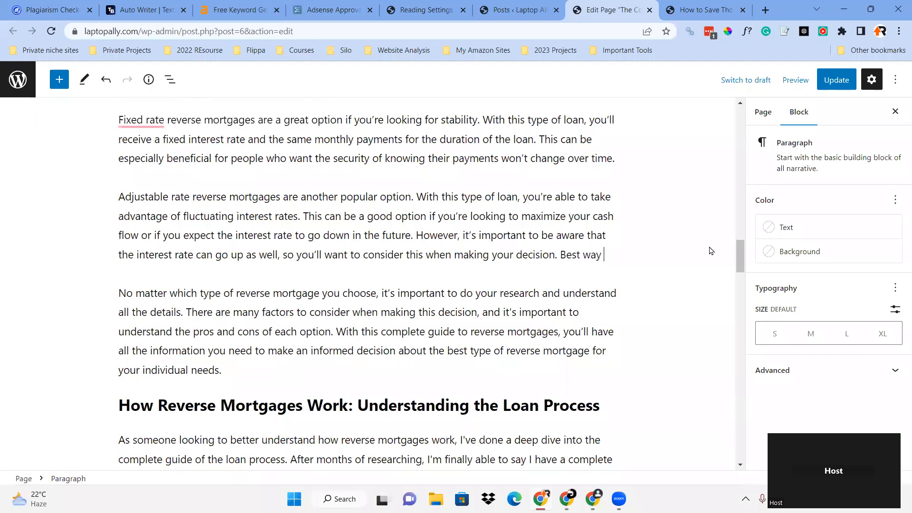
text(to save on)
click(696, 10)
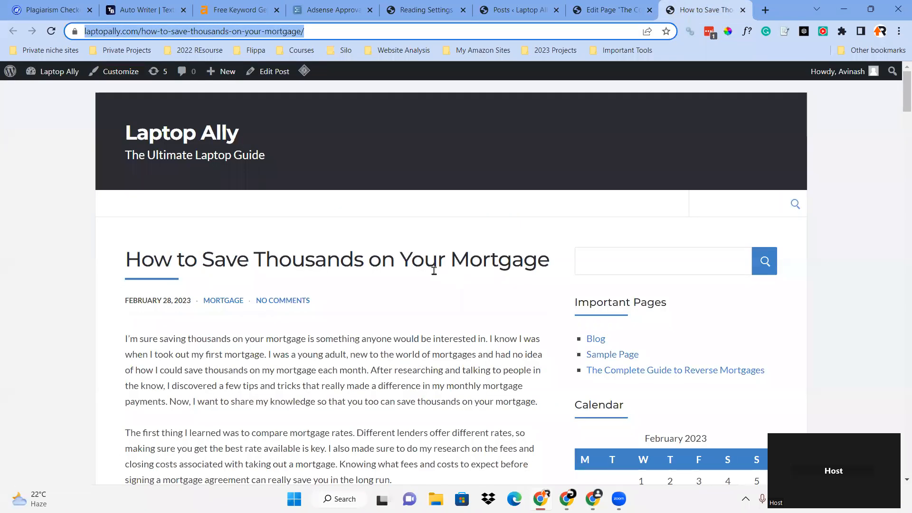
click(614, 10)
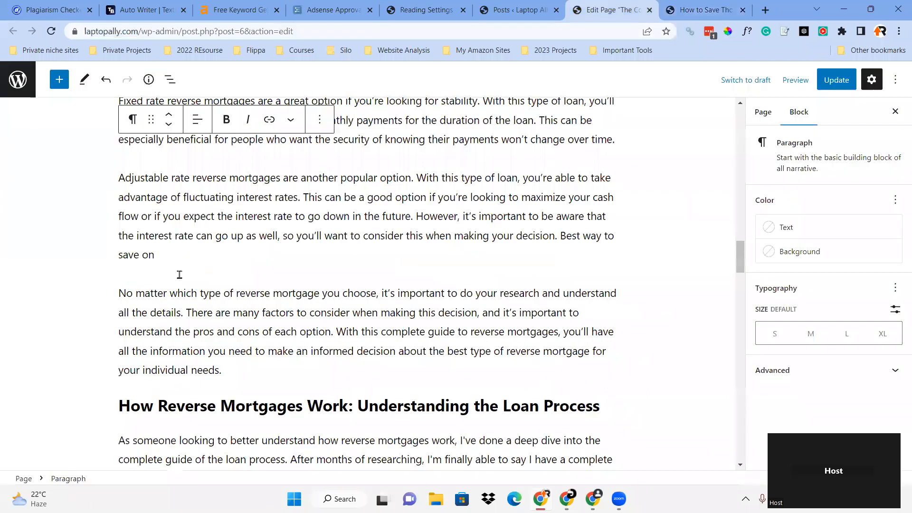
text(mortgage)
Link the phrase "Best way to save on mortgage" to the live URL of the "How to Save Thousands on Your Mortgage" post.
click(561, 237)
shift+click(568, 255)
click(680, 6)
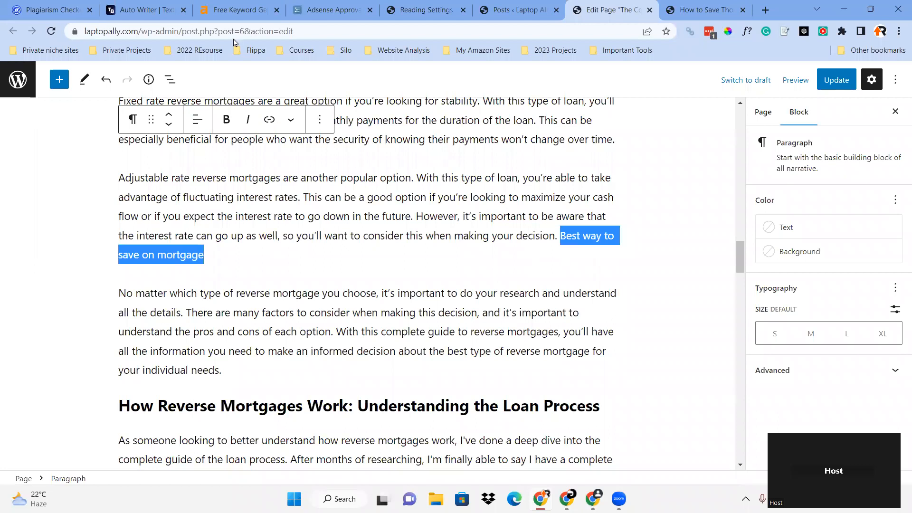
right_click(233, 32)
click(259, 98)
click(594, 7)
click(269, 121)
key(ctrl+v)
click(454, 285)
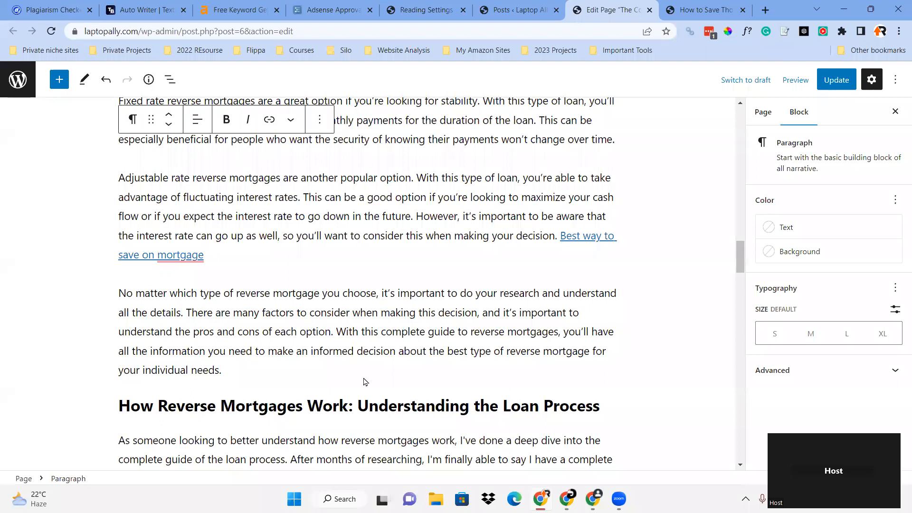
Check the linked post again and highlight "equity conversion mortgages" in the page's loan process section as an example anchor phrase.
key(ctrl+Tab)
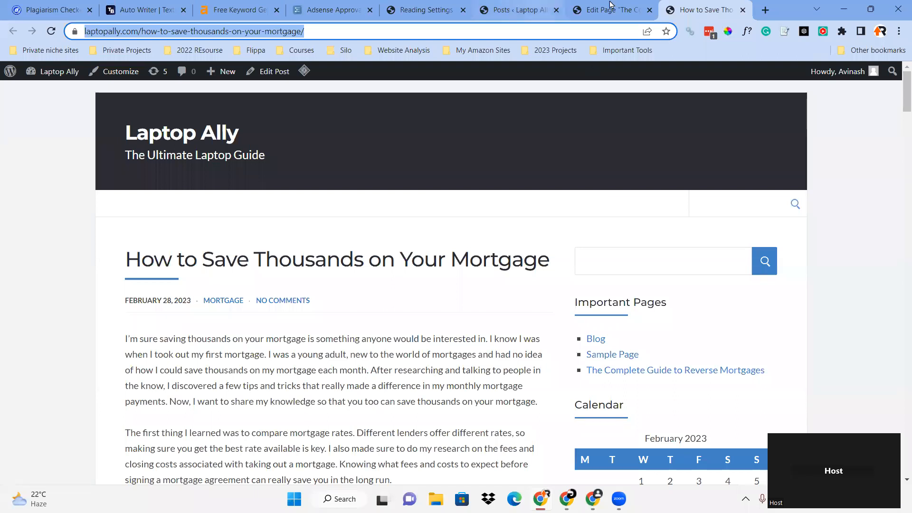
key(ctrl+shift+Tab)
scroll(340, 373, down, 5)
drag(312, 280, 438, 281)
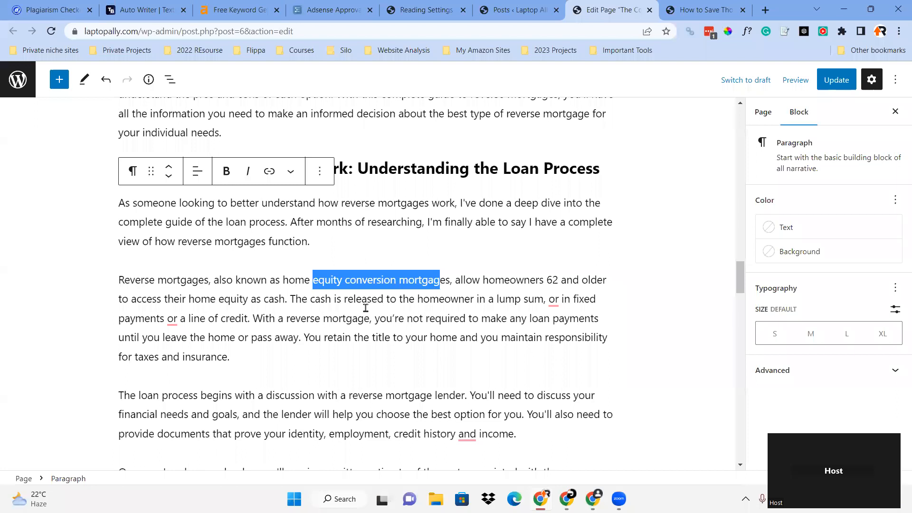
scroll(420, 336, down, 2)
drag(312, 161, 449, 157)
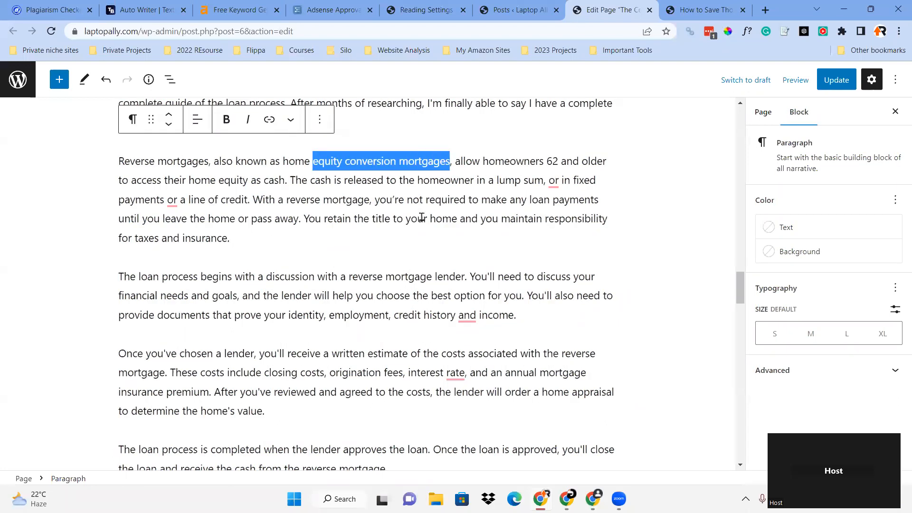
click(282, 233)
Read through the page's loan process, financial considerations and reverse mortgage alternatives sections.
scroll(348, 209, down, 1)
scroll(347, 209, down, 2)
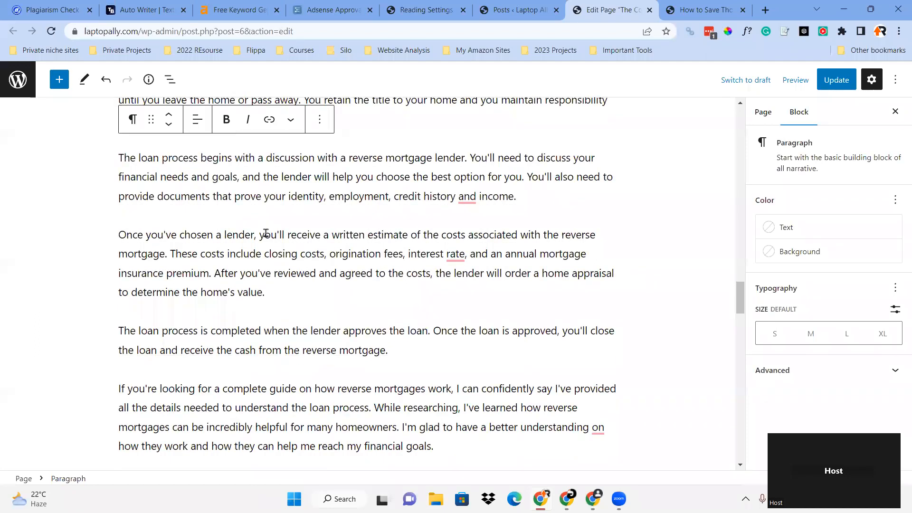
scroll(475, 289, down, 3)
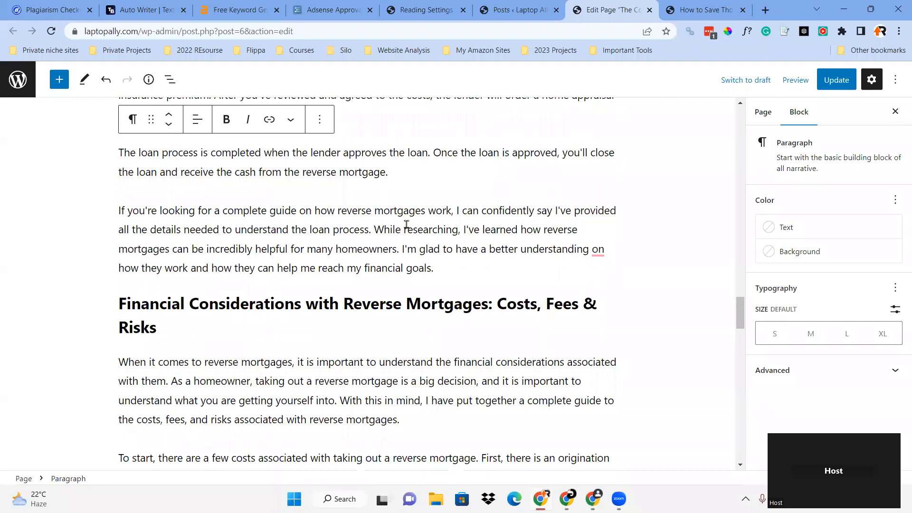
scroll(454, 314, down, 5)
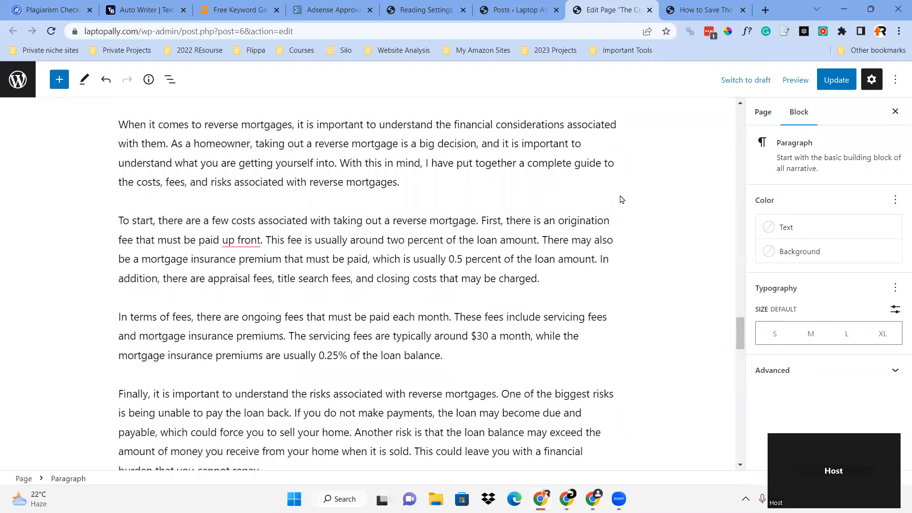
scroll(434, 195, down, 2)
scroll(438, 230, down, 2)
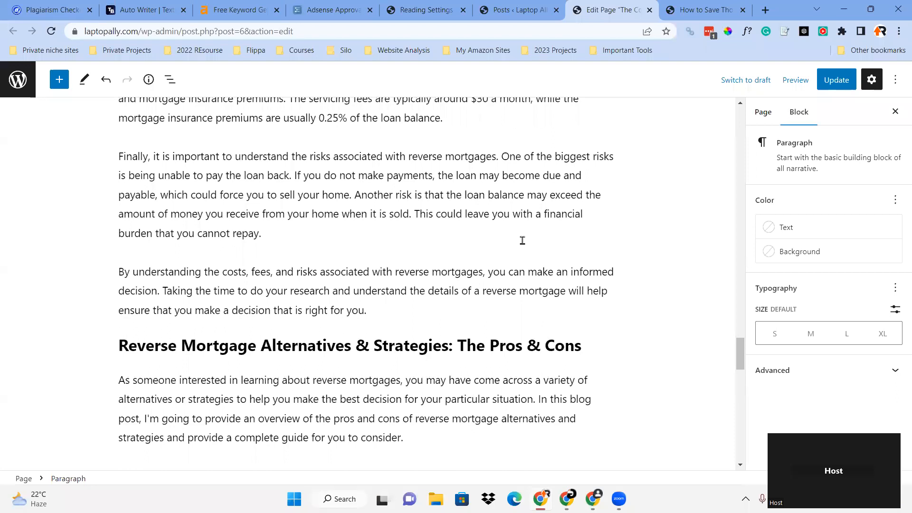
scroll(465, 258, down, 4)
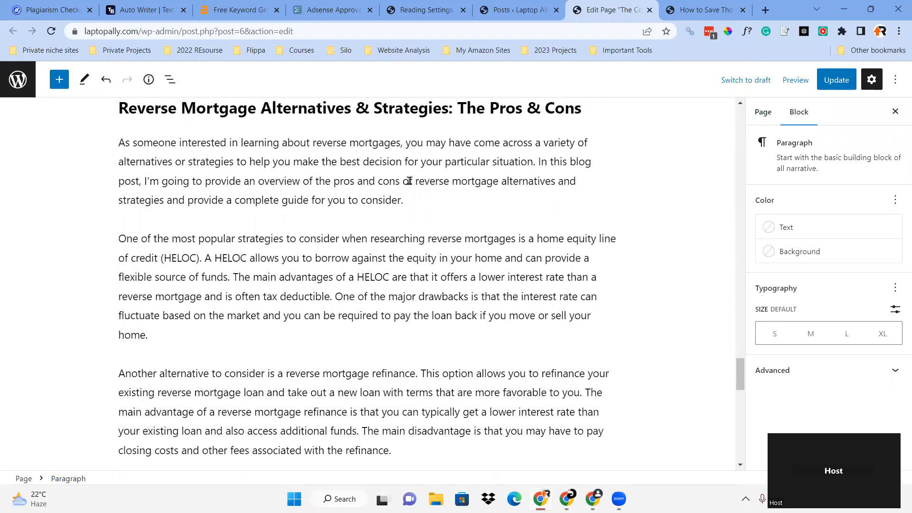
scroll(409, 195, down, 1)
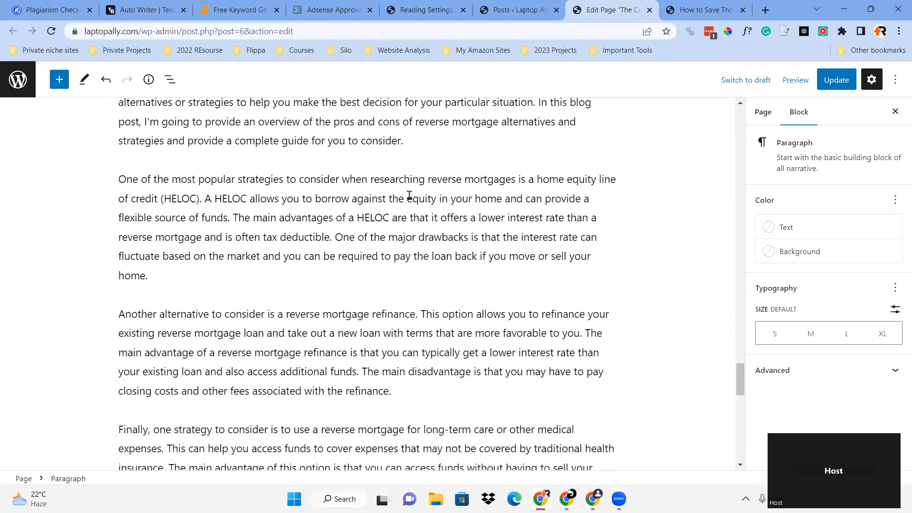
scroll(533, 216, down, 2)
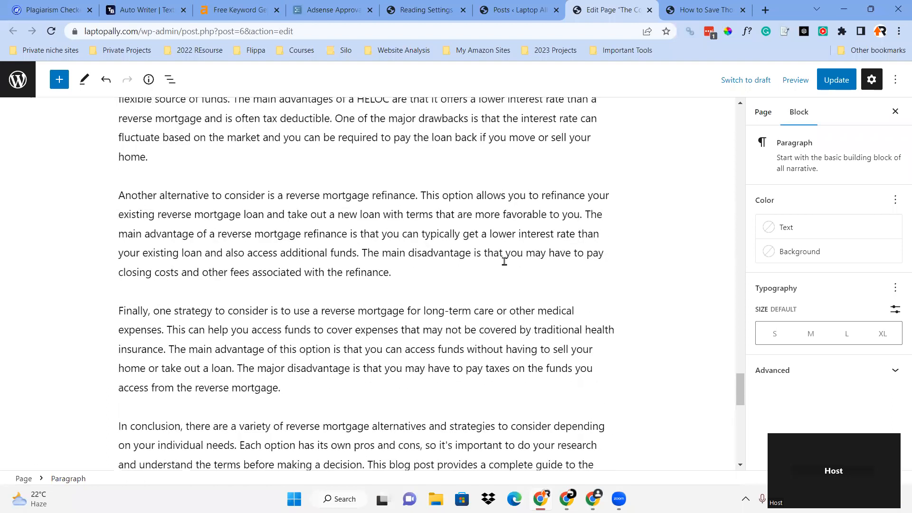
scroll(463, 266, down, 1)
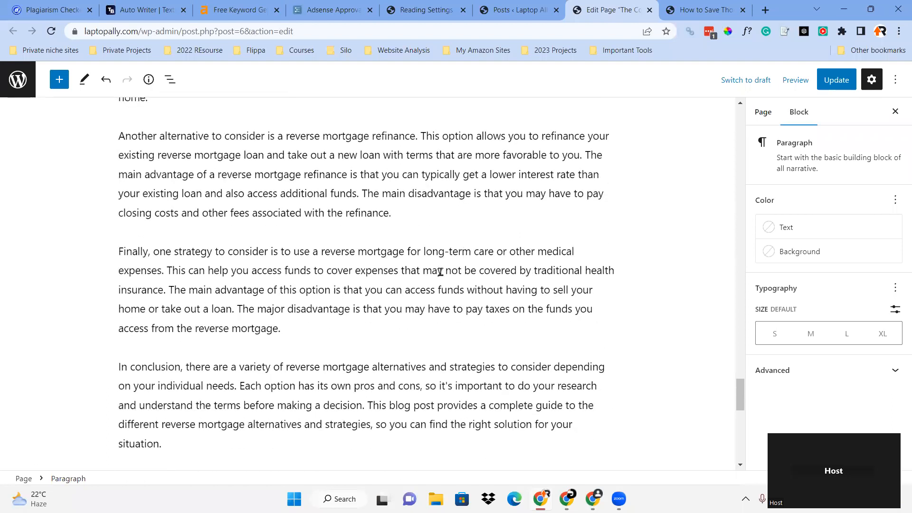
scroll(480, 237, down, 2)
scroll(523, 209, down, 1)
scroll(522, 211, up, 1)
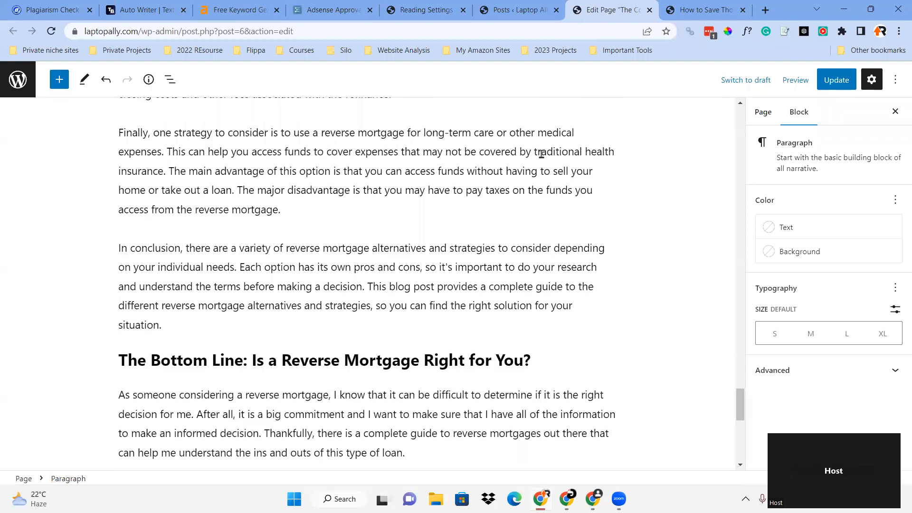
Examine the closing paragraphs through "The Bottom Line" section and return to the page's introduction.
mouse_move(585, 149)
mouse_down()
mouse_move(631, 149)
mouse_move(170, 179)
mouse_move(143, 240)
mouse_move(152, 289)
mouse_up()
click(512, 194)
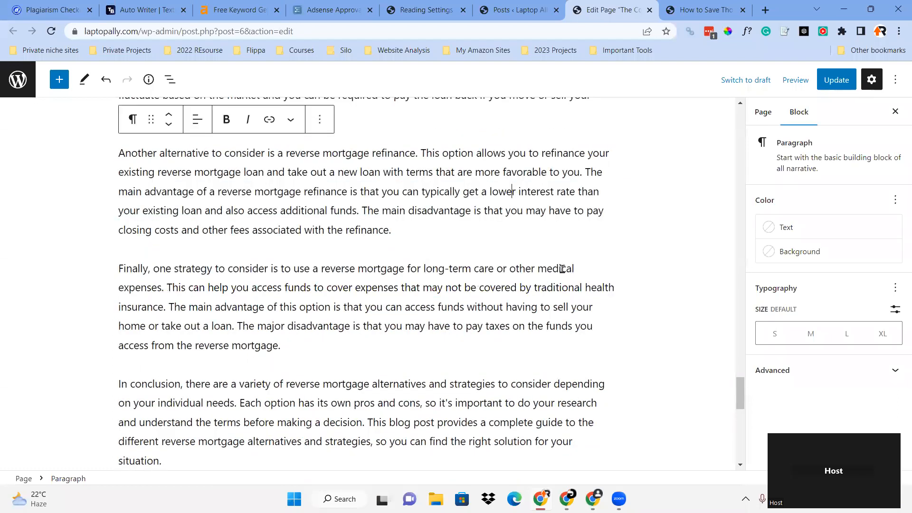
scroll(561, 269, down, 1)
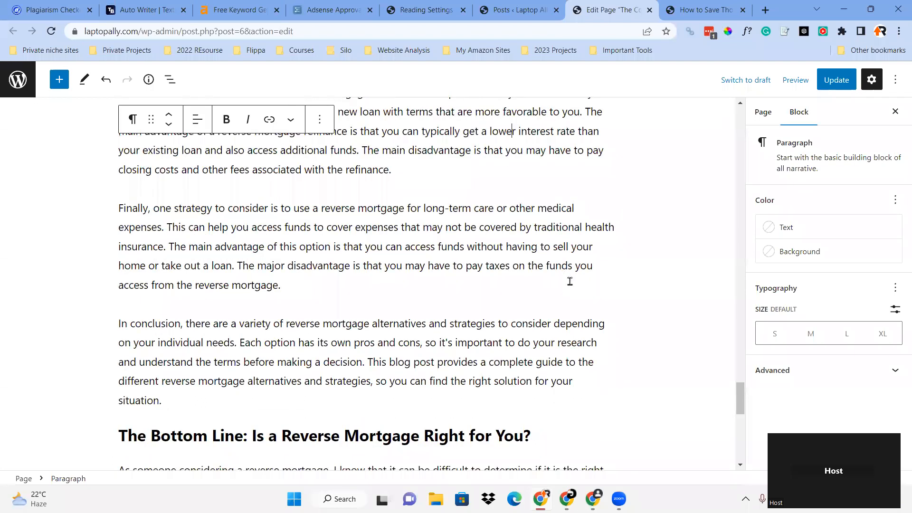
scroll(568, 281, down, 1)
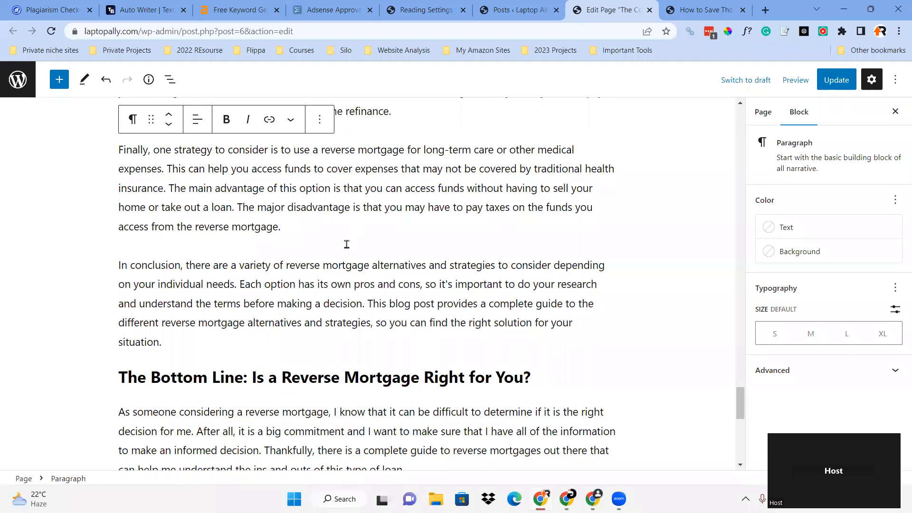
scroll(337, 243, down, 1)
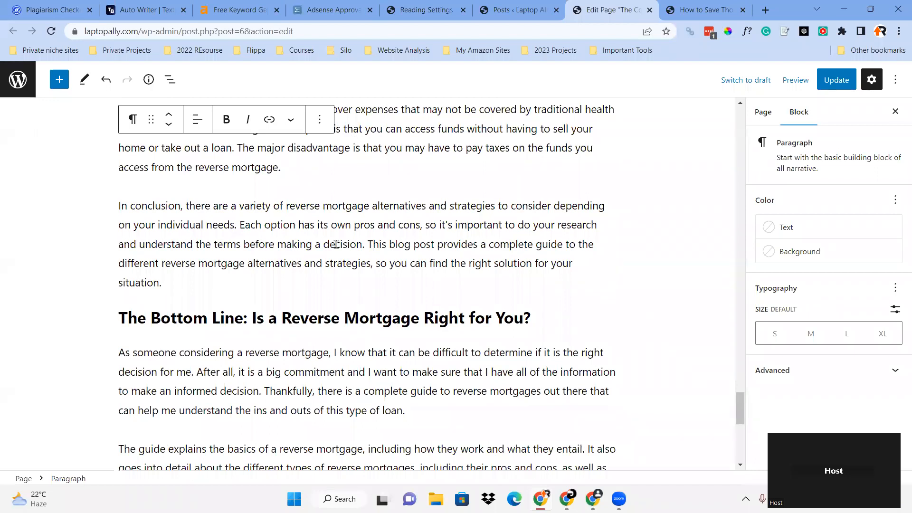
scroll(525, 258, down, 8)
scroll(504, 266, up, 20)
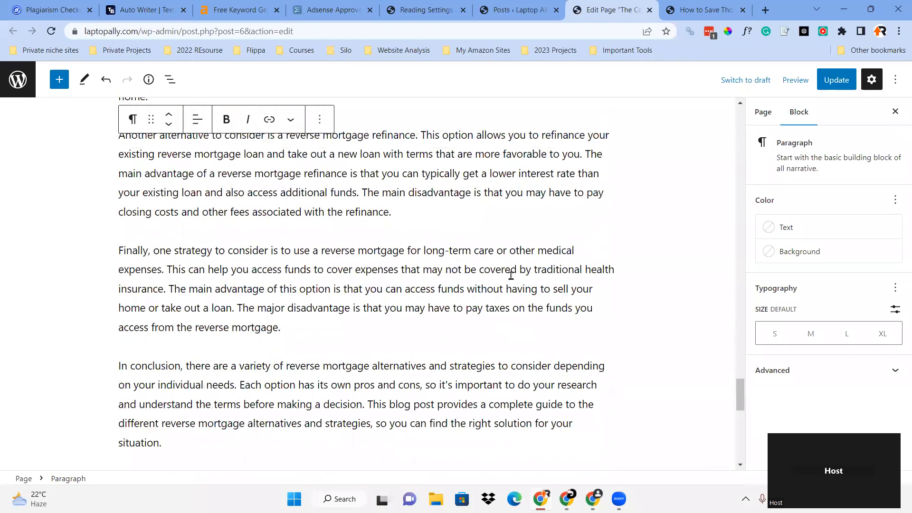
scroll(511, 273, up, 15)
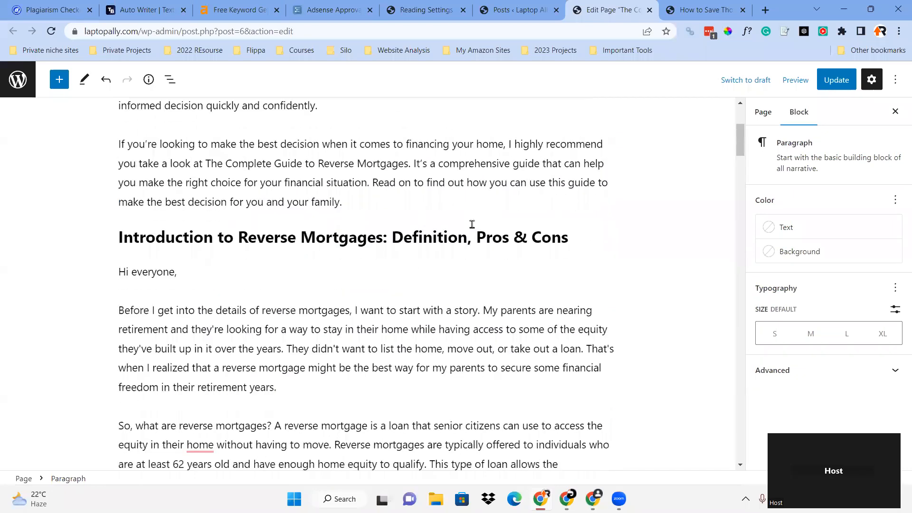
Save the updated "The Complete Guide to Reverse Mortgages" page with its new internal link.
scroll(179, 316, down, 10)
scroll(380, 327, up, 8)
scroll(374, 316, up, 6)
click(836, 80)
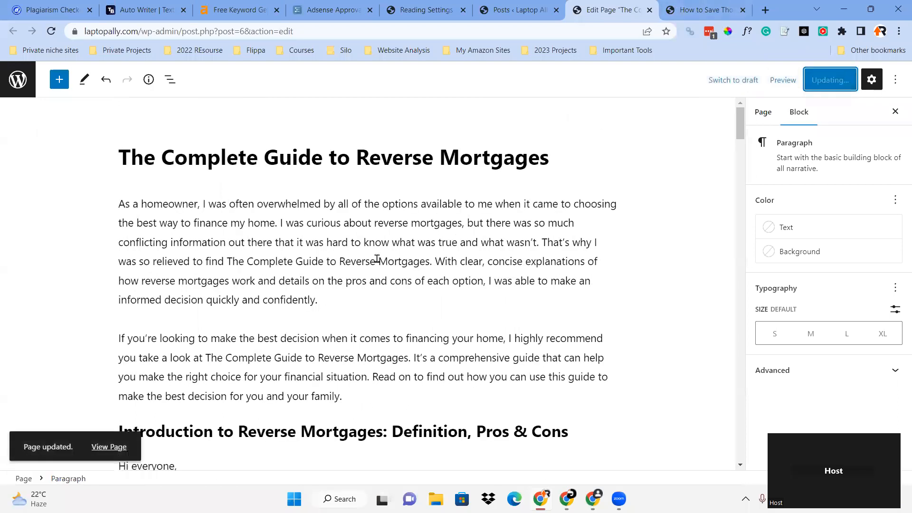
Open the live reverse mortgage page in a separate tab and check the "Best way to save on mortgage" link in its content.
right_click(125, 449)
click(157, 301)
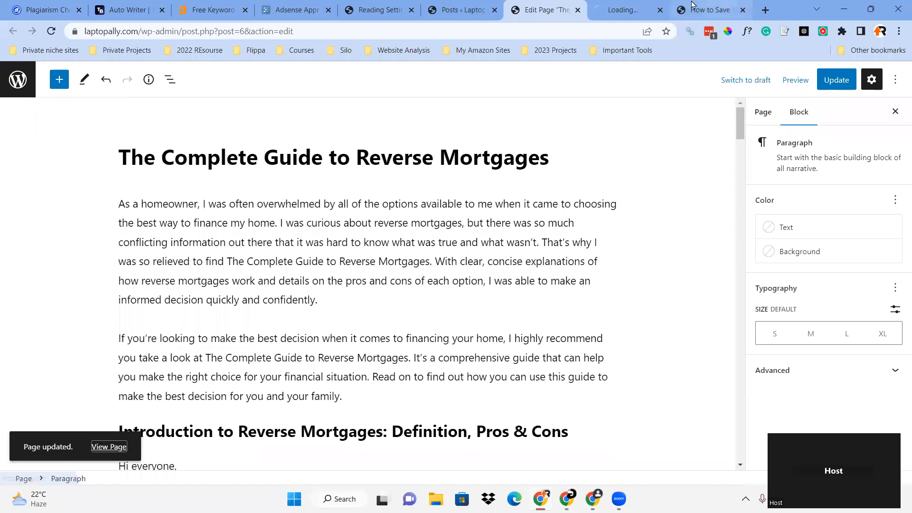
click(627, 10)
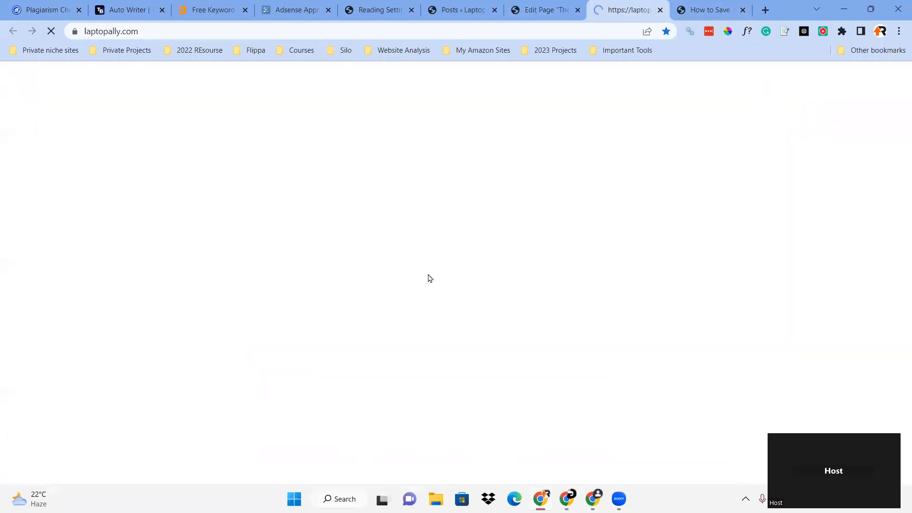
scroll(671, 357, down, 3)
scroll(660, 291, down, 8)
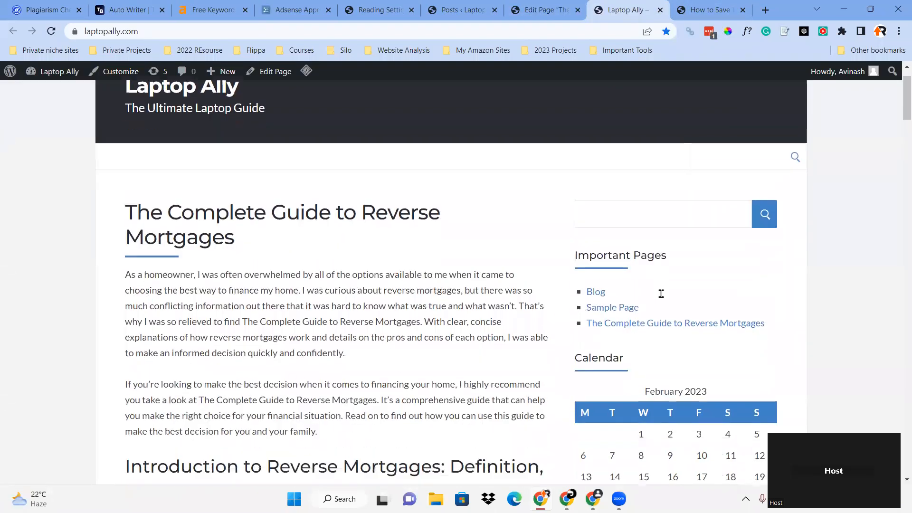
scroll(352, 275, down, 20)
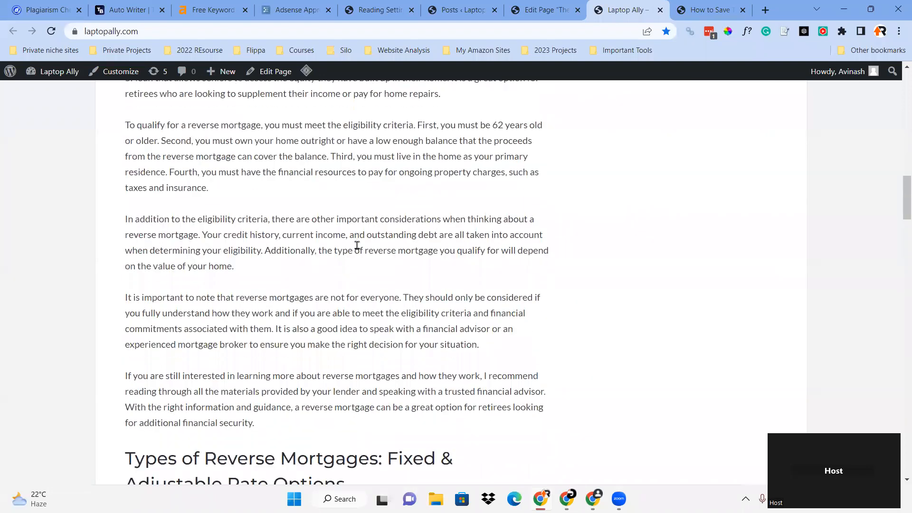
scroll(421, 305, down, 5)
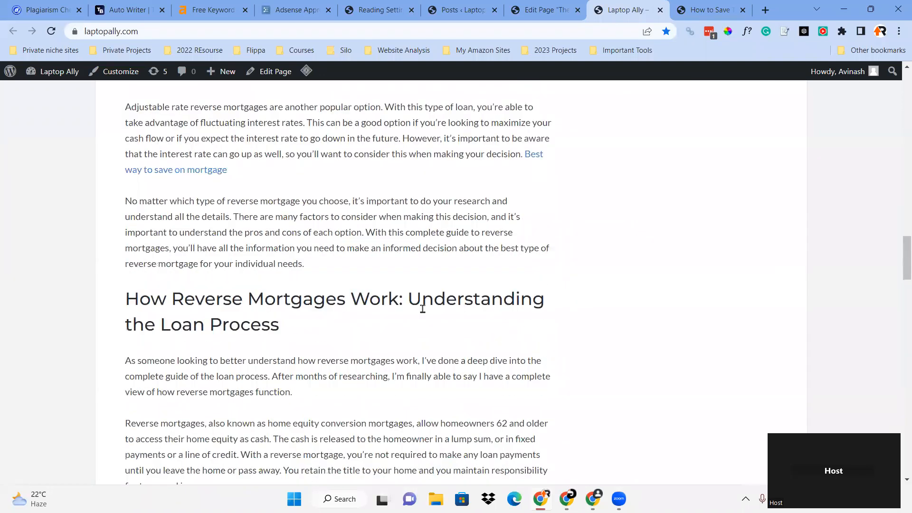
scroll(350, 350, down, 10)
scroll(349, 326, up, 19)
scroll(349, 327, up, 20)
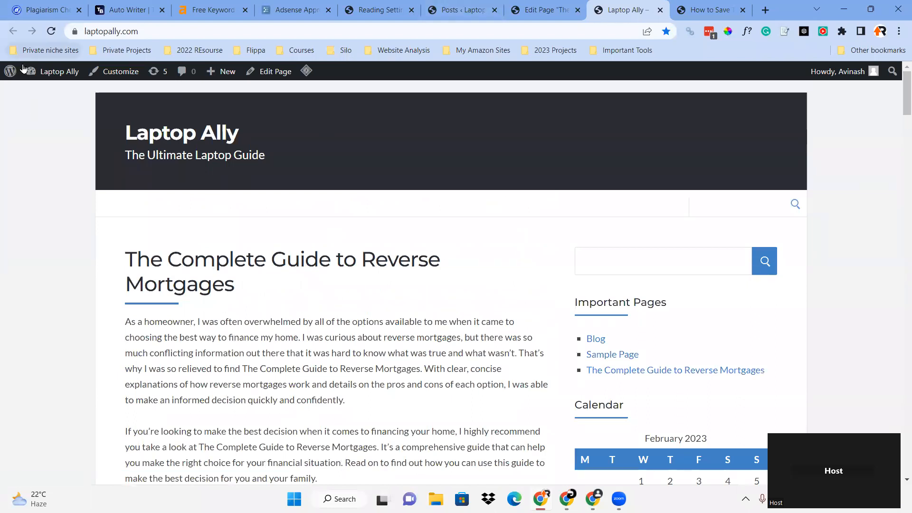
Return to the site's admin dashboard, close the leftover editor, posts and reading settings tabs, and show all pages.
mouse_move(52, 72)
click(38, 138)
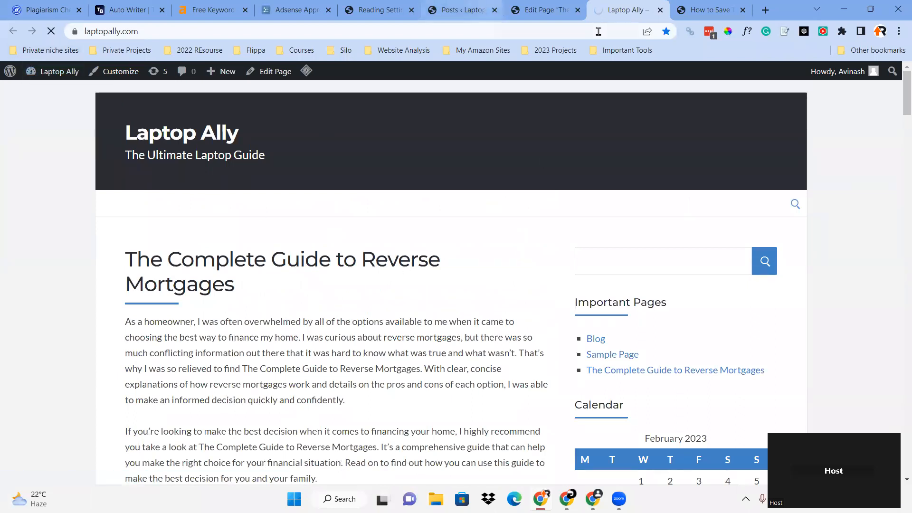
click(577, 10)
click(494, 10)
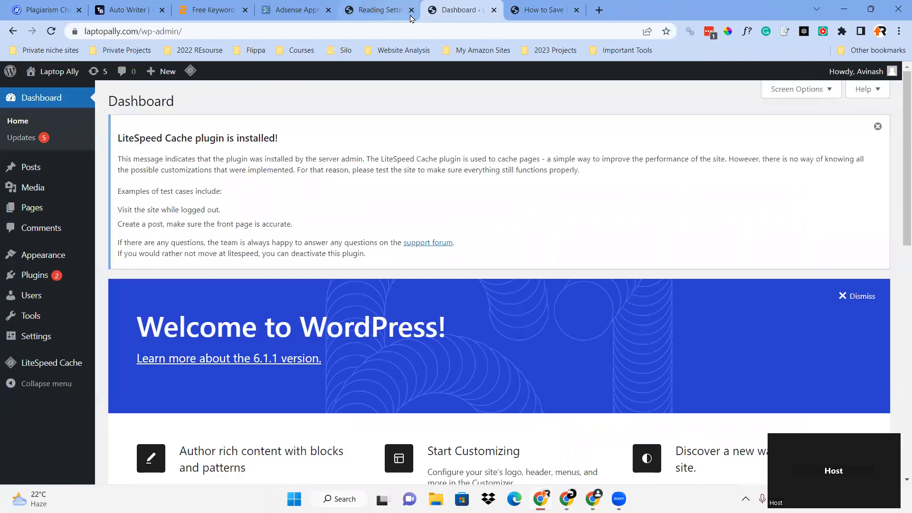
click(411, 10)
mouse_move(35, 212)
click(117, 226)
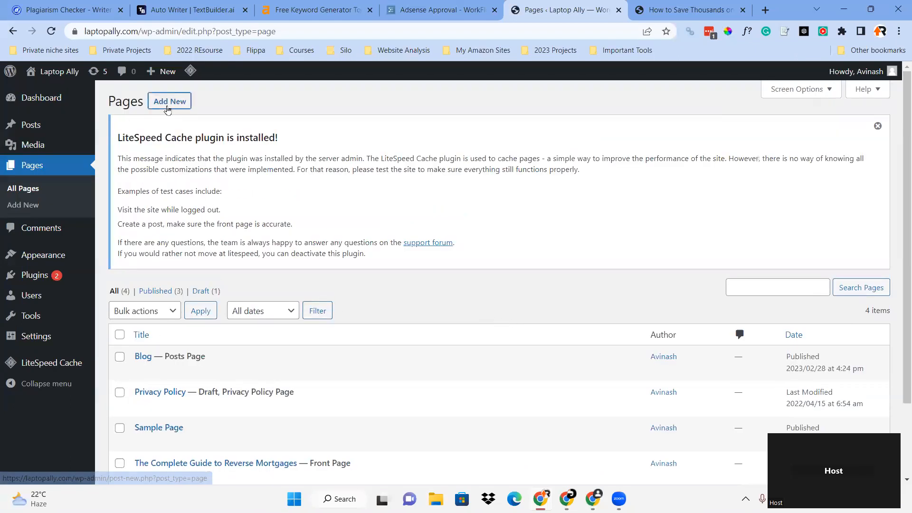
Create a new page titled "About Us" and bring up its pre-publish check.
click(167, 103)
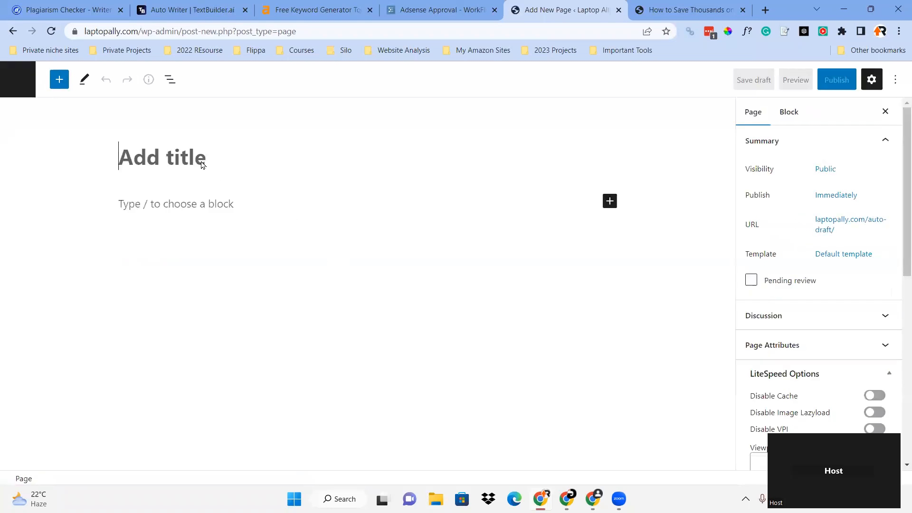
text(Ab)
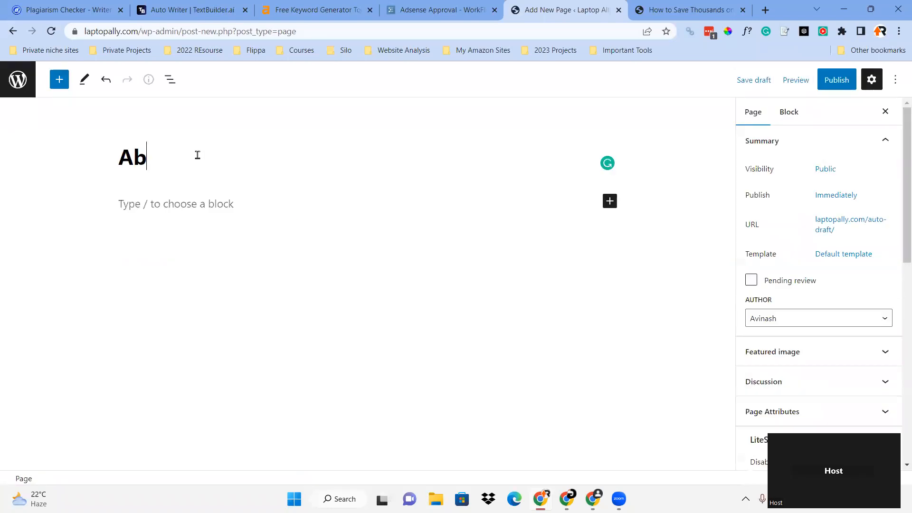
text(out Us)
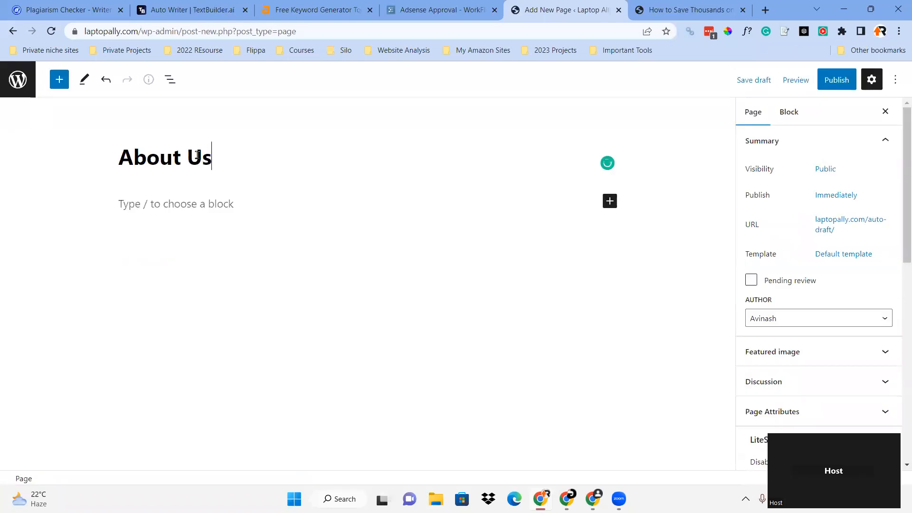
click(836, 79)
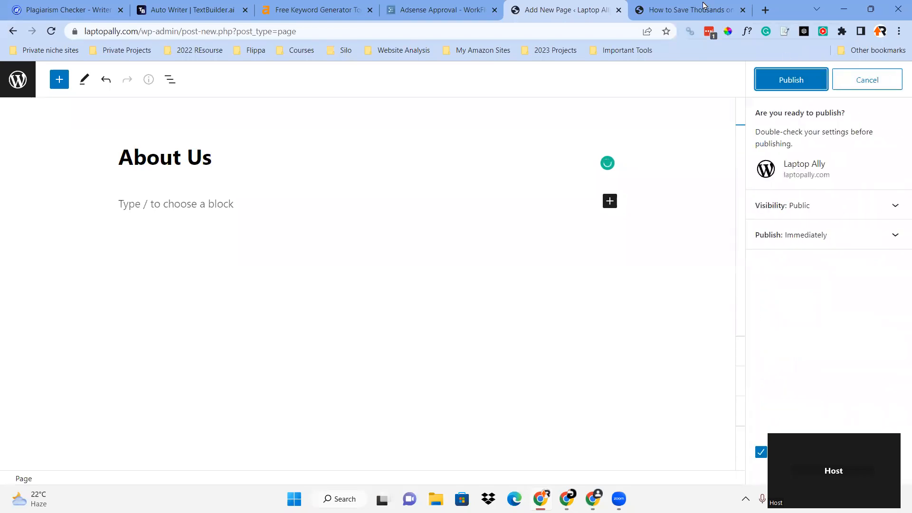
Open ChatGPT at chat.openai.com in a new browser tab.
click(765, 10)
text(chat)
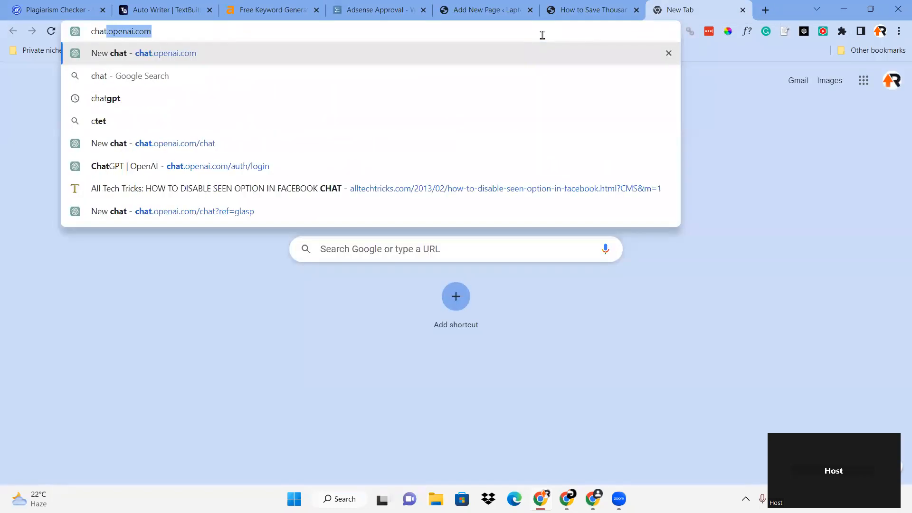
key(Return)
Return to the "About Us" page editor, stay on it when asked about leaving, and publish the page.
click(583, 4)
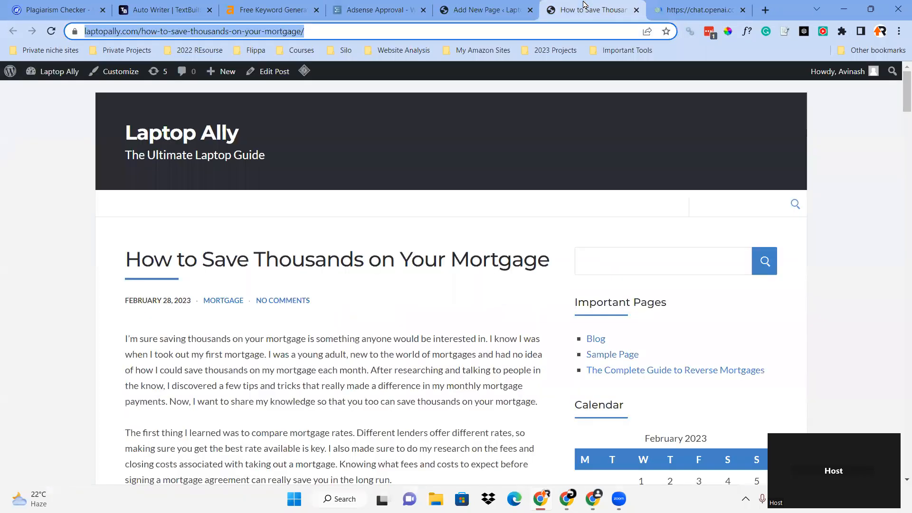
click(460, 5)
click(11, 86)
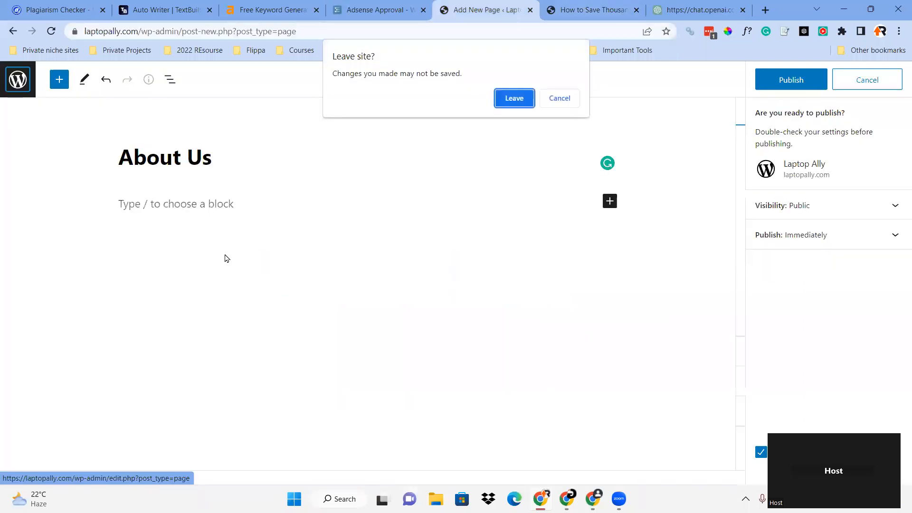
click(557, 99)
click(784, 85)
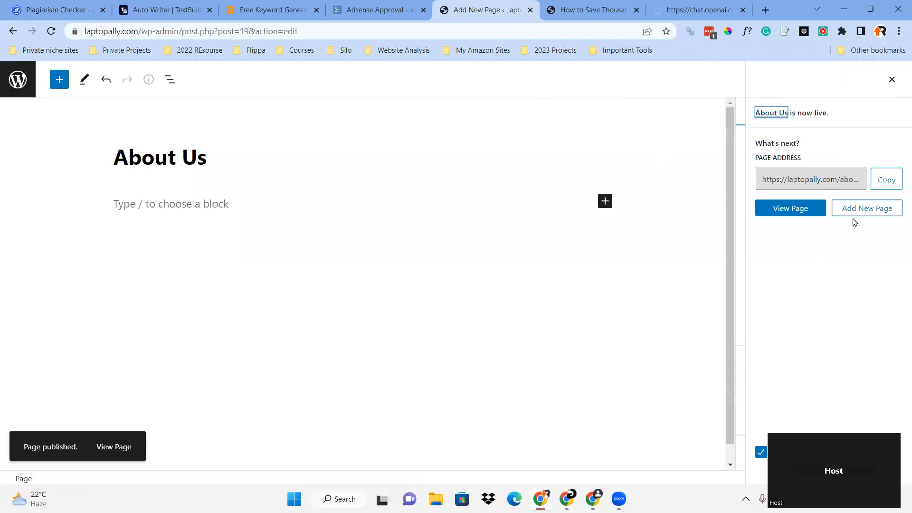
Add a new page titled "Contact Us" without body content and publish it.
click(866, 208)
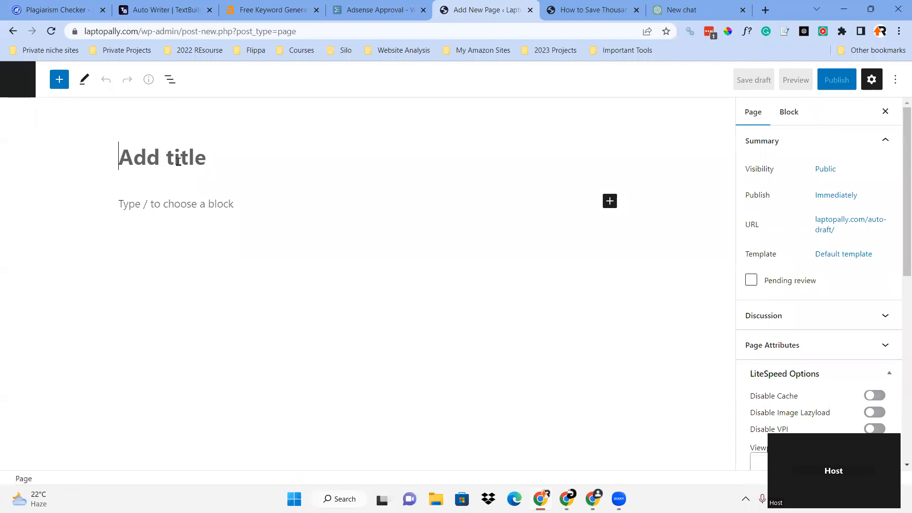
text(Contact us)
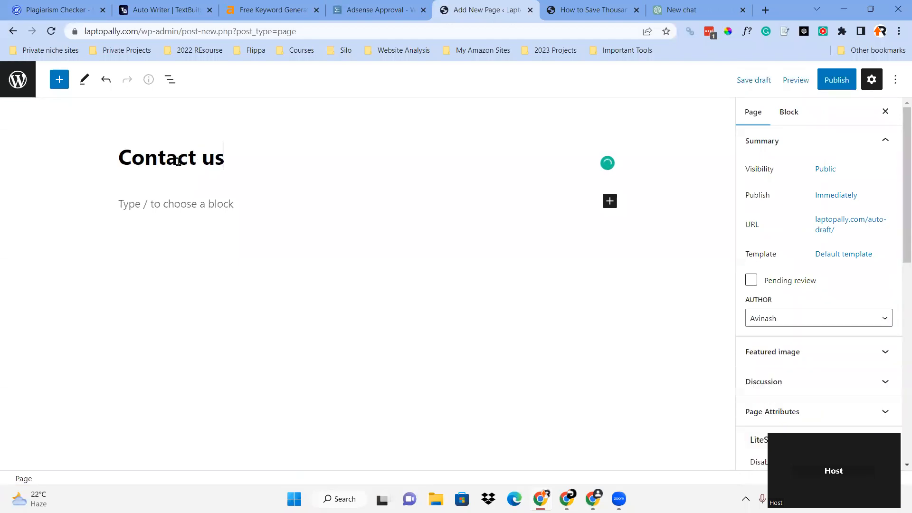
key(BackSpace)
key(BackSpace)
text(Us)
click(836, 80)
click(784, 84)
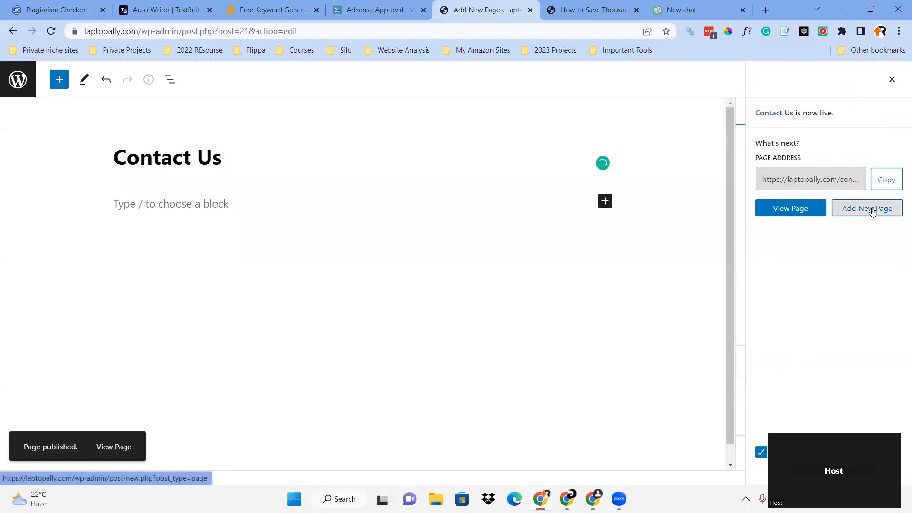
Add a new page titled "Disclaimer" without body content and publish it.
click(876, 210)
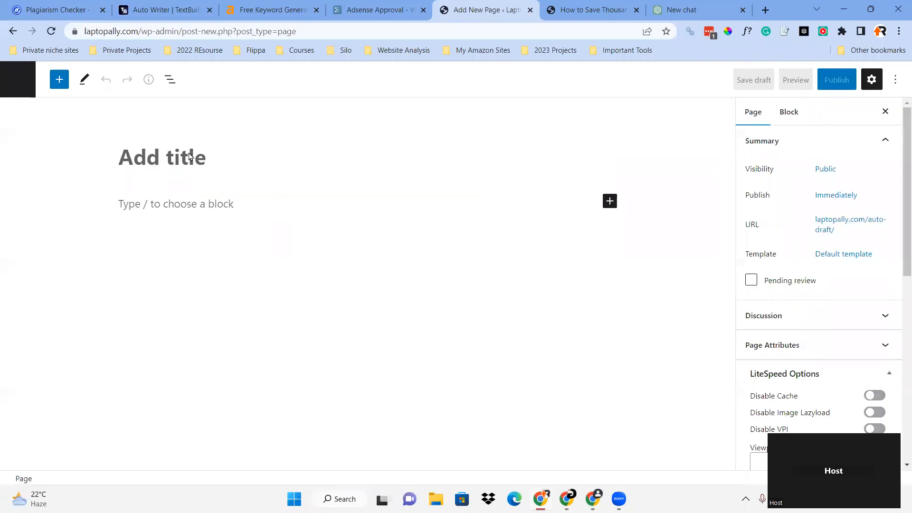
text(Disclaimer)
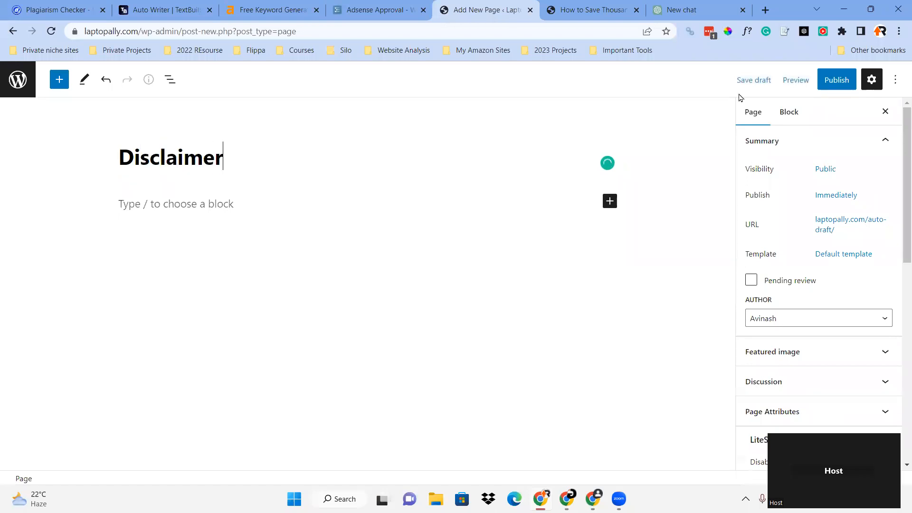
click(836, 80)
click(788, 80)
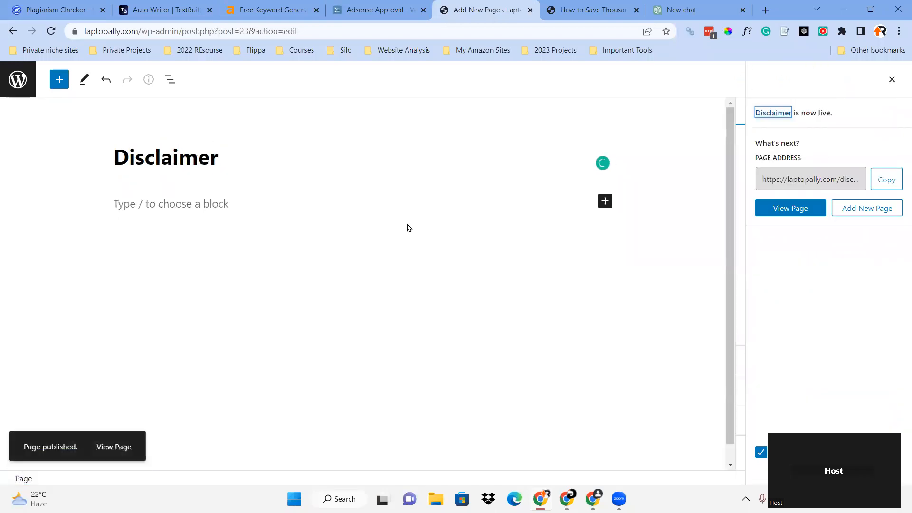
Add a new page titled "Privacy Policy" without body content and publish it.
click(863, 212)
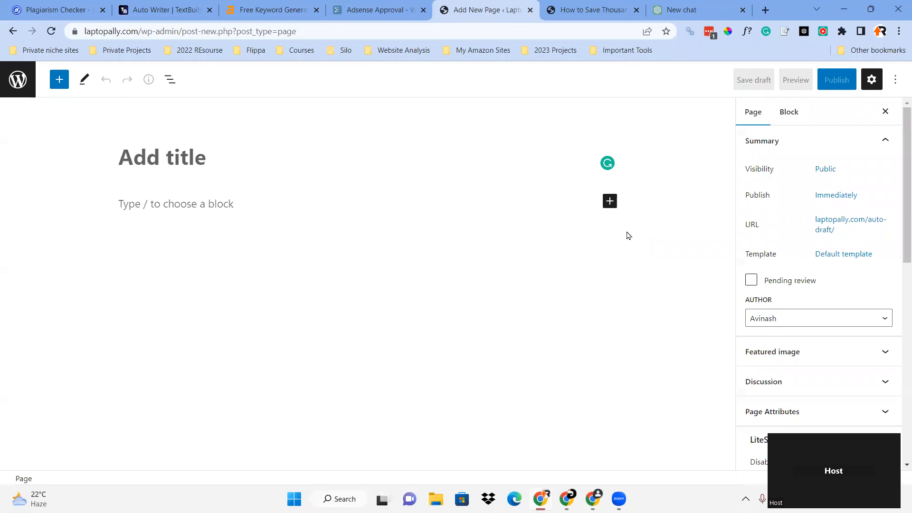
text(Pri)
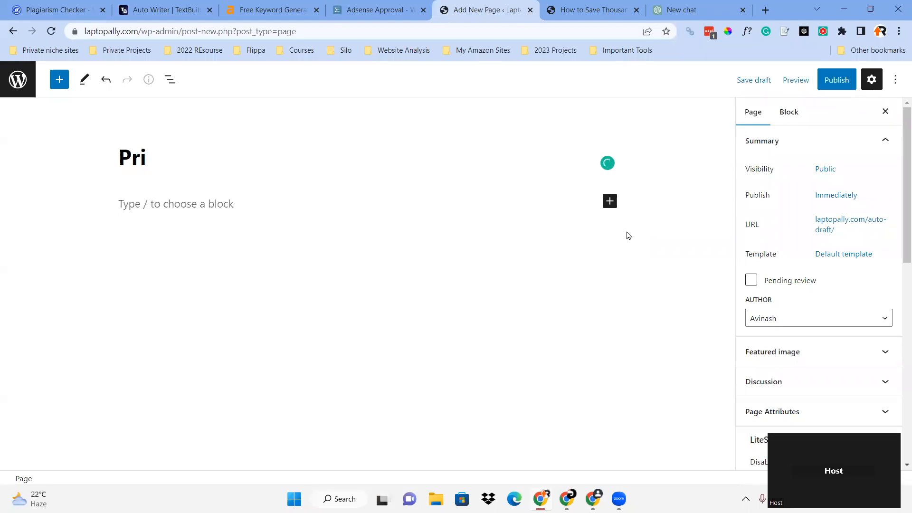
text(vacy Polic)
text(ty)
key(BackSpace)
key(BackSpace)
text(y)
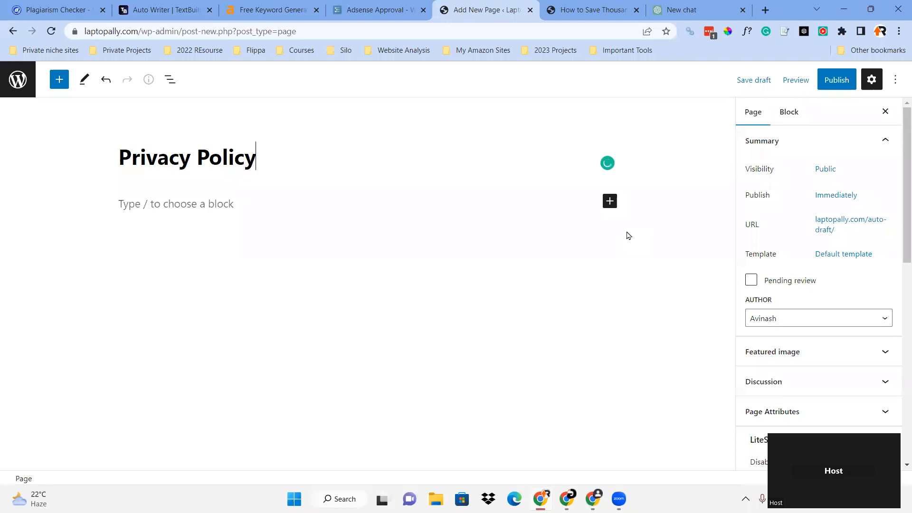
click(837, 79)
click(792, 79)
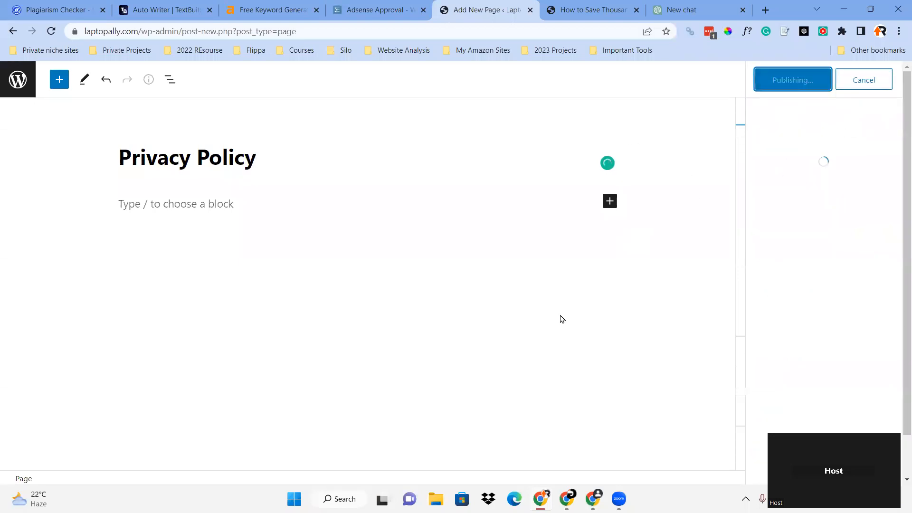
Add a new page titled "DMCA" without body content and publish it.
click(859, 209)
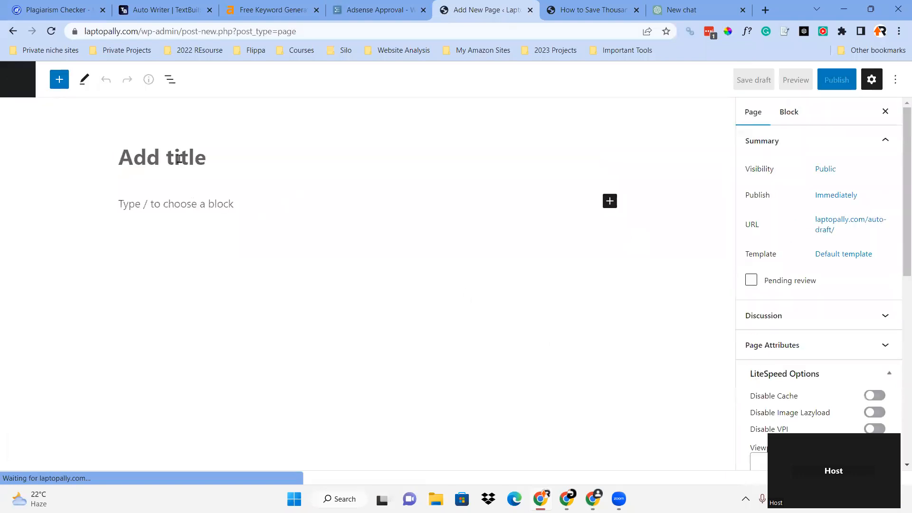
text(DMCA)
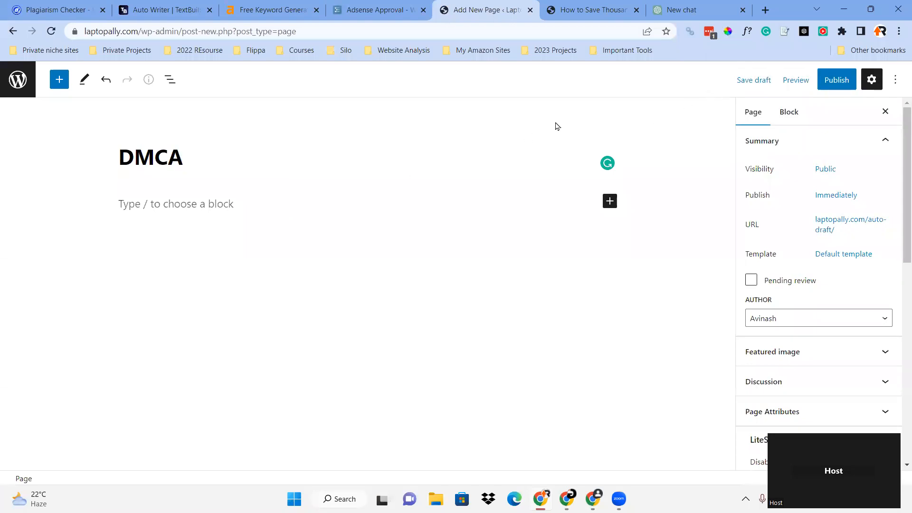
click(833, 87)
click(802, 80)
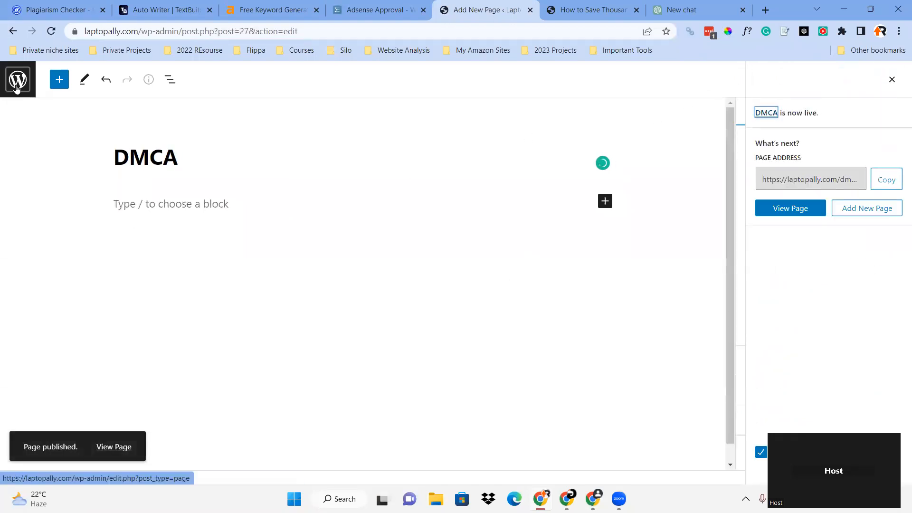
click(703, 10)
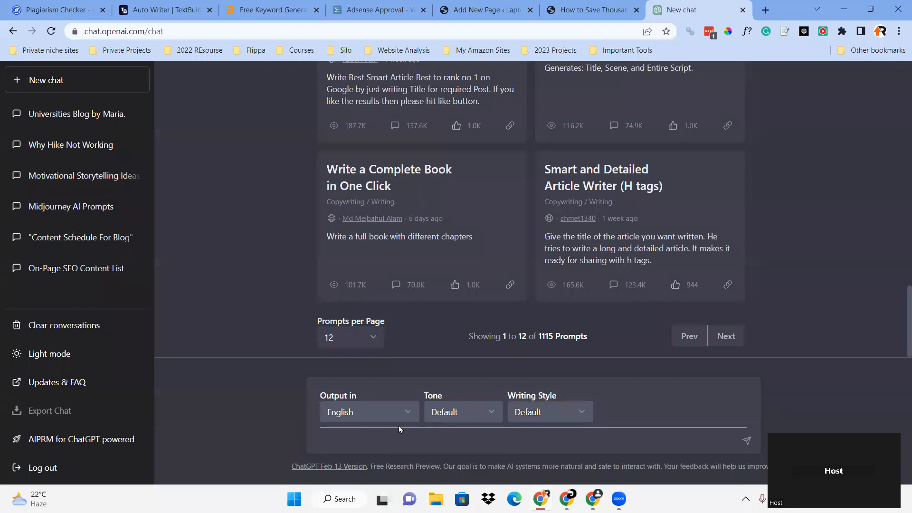
text(Ab)
key(BackSpace)
key(BackSpace)
Check the title of the live mortgage post for the site's topic, then return to ChatGPT.
key(ctrl+shift+Tab)
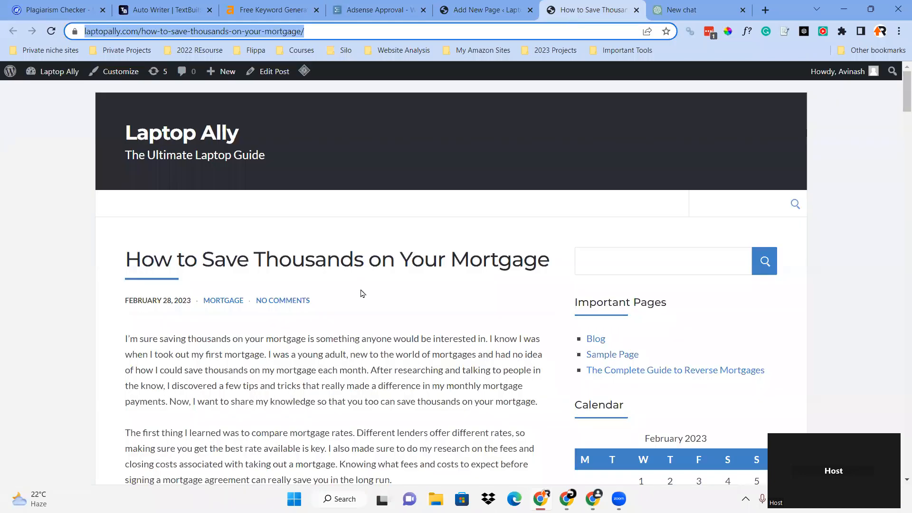
drag(451, 257, 550, 259)
click(546, 260)
click(677, 5)
Begin a ChatGPT prompt with the author's persona: a first name, country USA, and expertise in finance.
click(392, 443)
text(Name - Maria,)
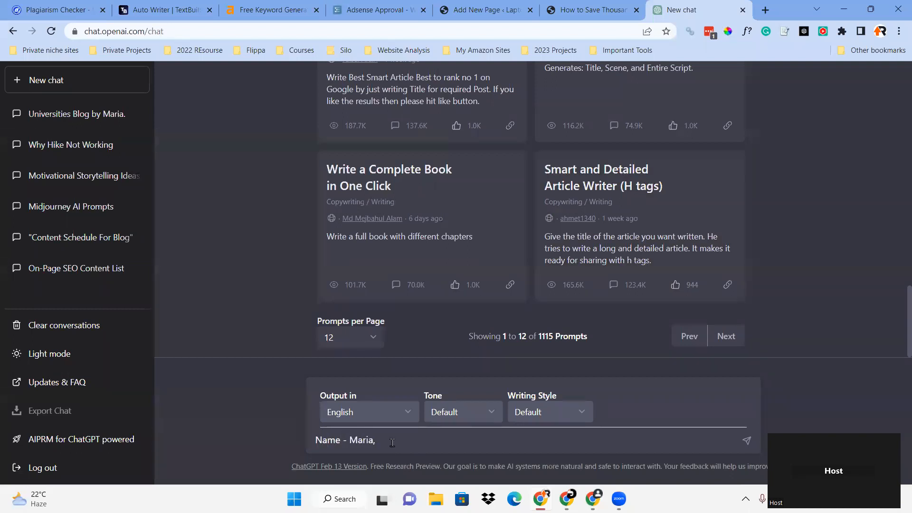
text( Li)
text(Country)
text( - USA)
text(, E)
text(rt in )
text(Finace)
Complete the prompt with "Write About Us Page For my Blog" and submit it.
text(. Write a)
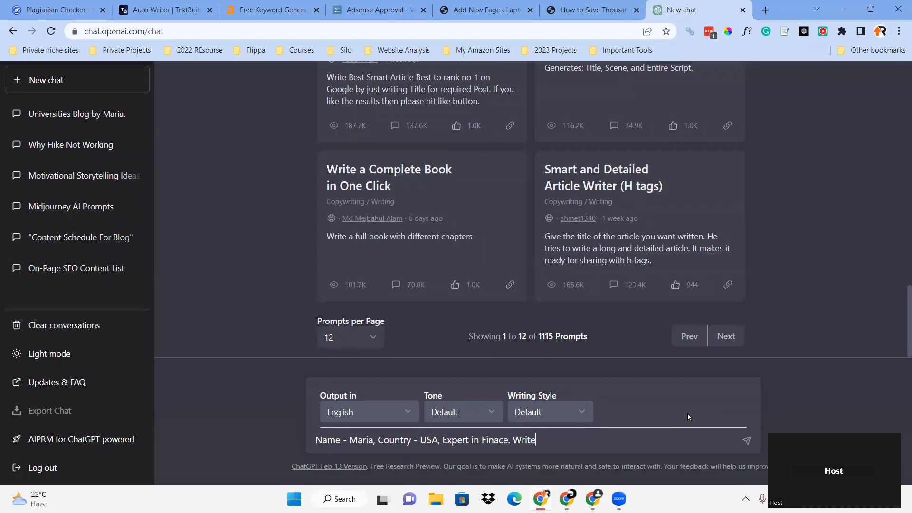
key(BackSpace)
text(About Us pAg)
key(BackSpace)
key(BackSpace)
key(BackSpace)
text(Page For my Blog )
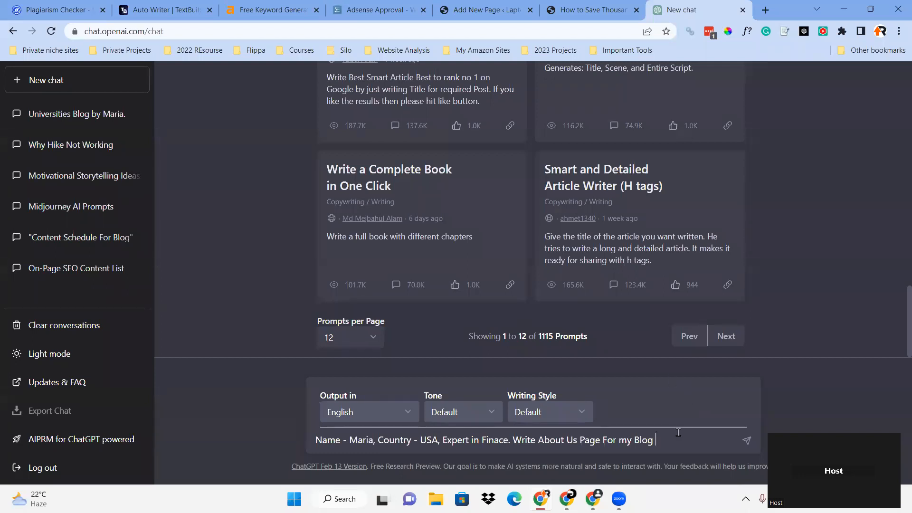
text(using)
key(BackSpace)
key(BackSpace)
key(BackSpace)
key(BackSpace)
key(BackSpace)
key(Return)
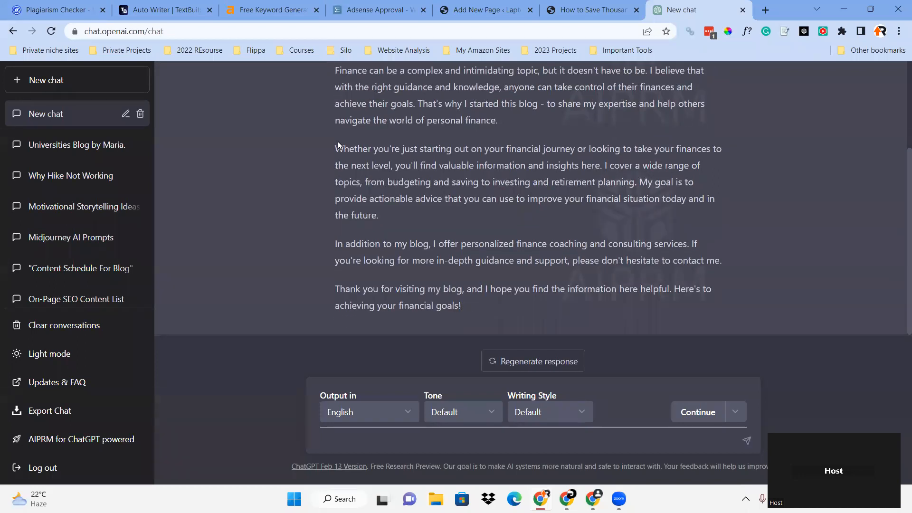
Copy the entire generated About Us text from ChatGPT and return to the WordPress page editor.
scroll(339, 142, up, 3)
drag(337, 135, 486, 312)
key(ctrl+c)
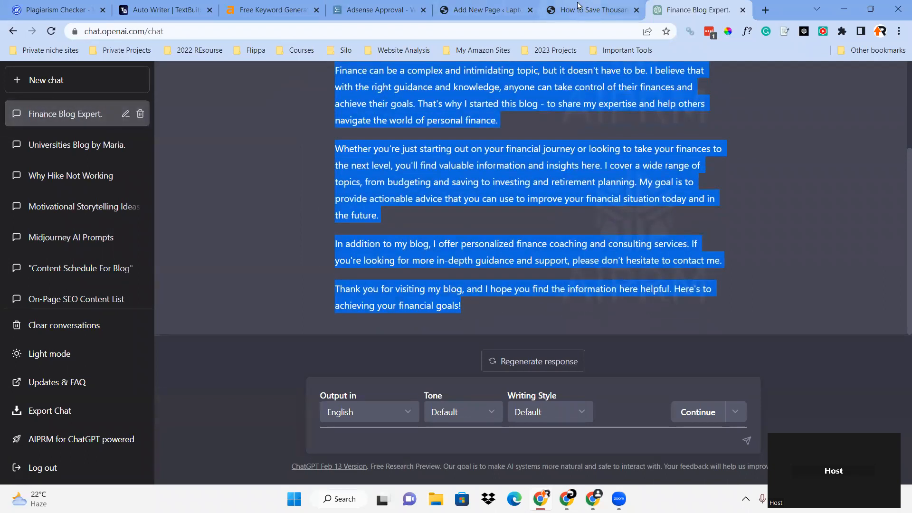
click(591, 9)
key(ctrl+shift+Tab)
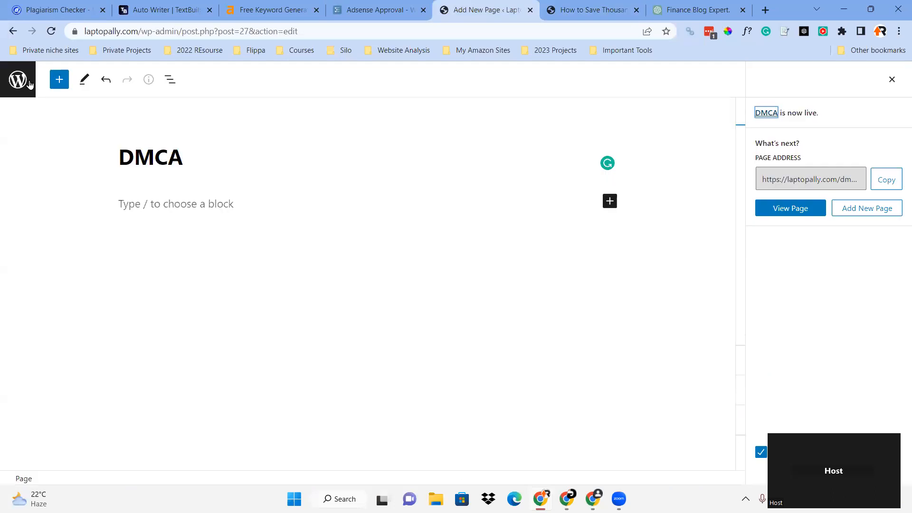
Leave the DMCA page without saving, open the About Us page for editing and paste the copied text as its body.
click(17, 80)
click(559, 100)
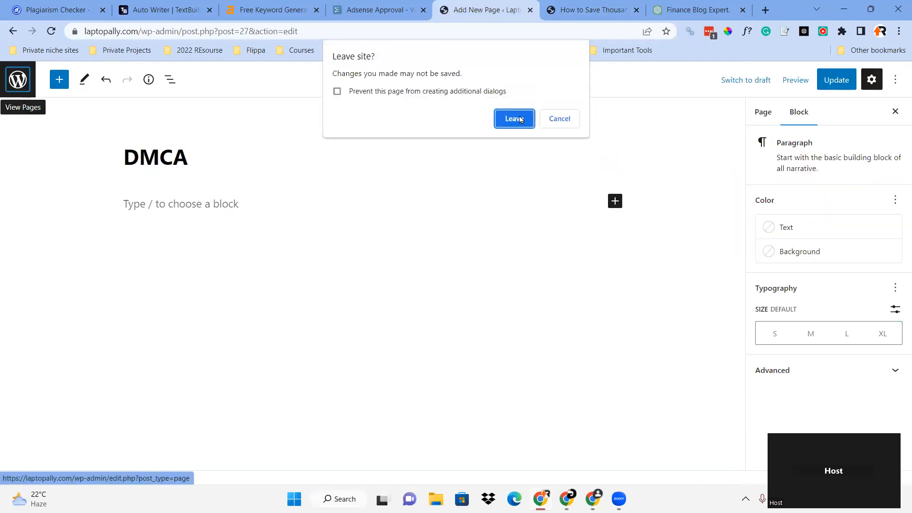
click(514, 119)
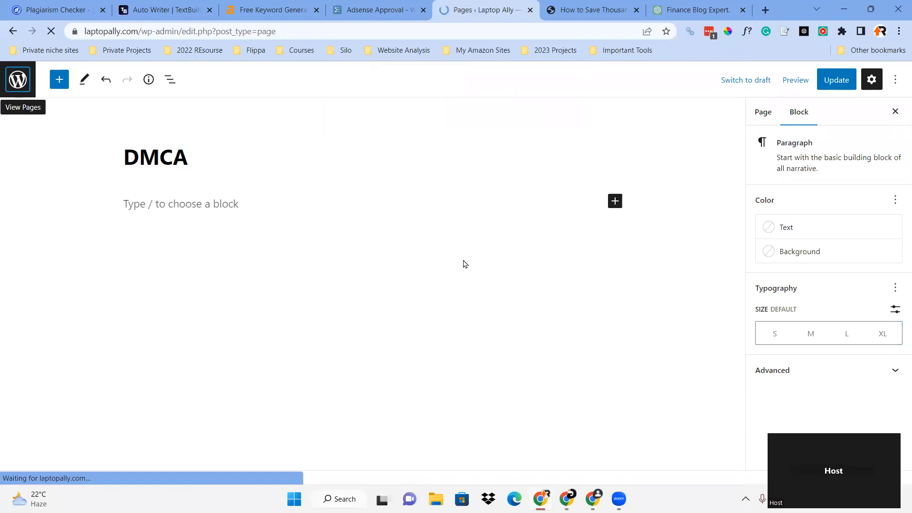
scroll(251, 285, down, 5)
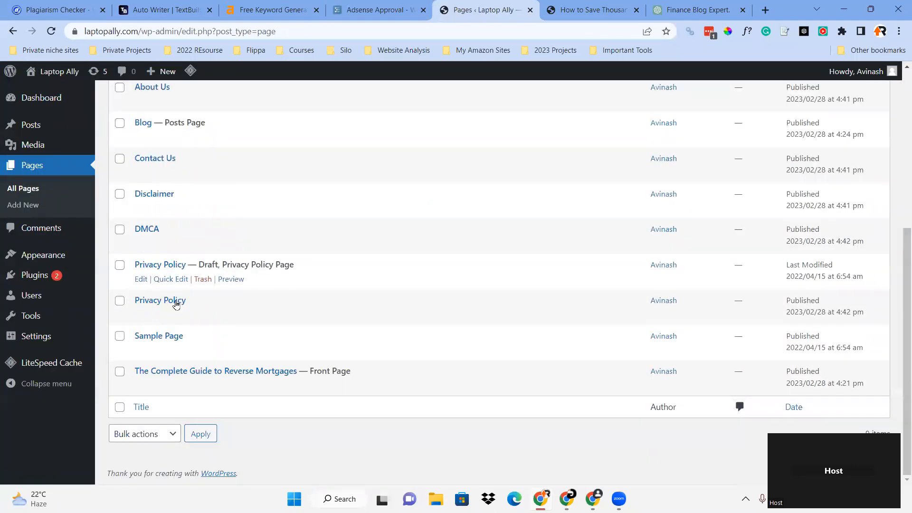
scroll(138, 162, up, 1)
click(141, 161)
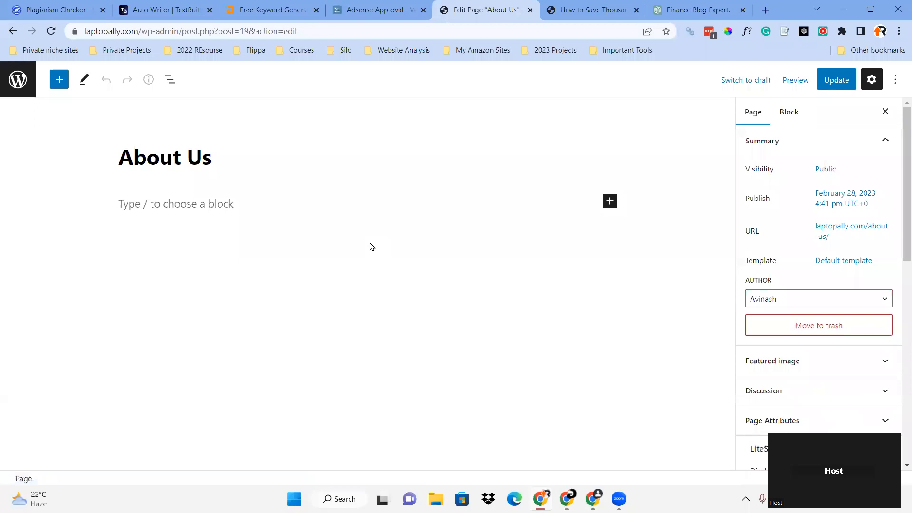
click(205, 198)
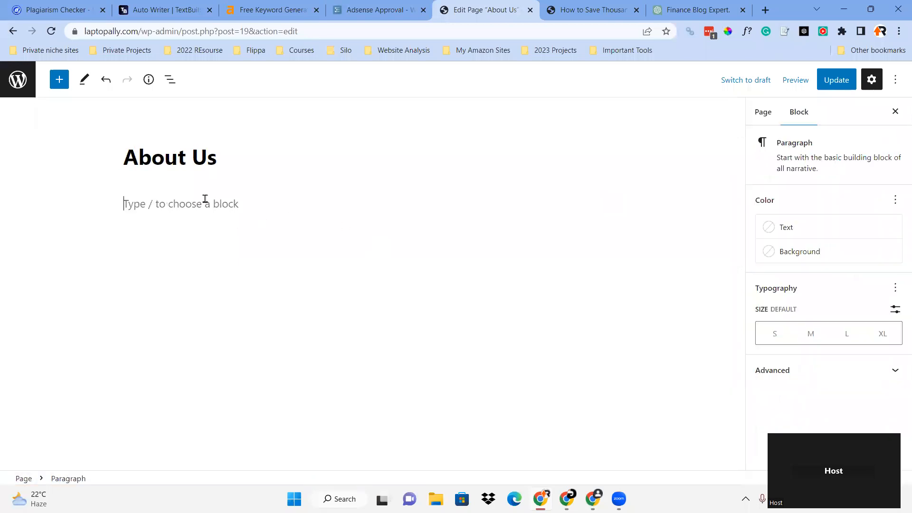
key(ctrl+v)
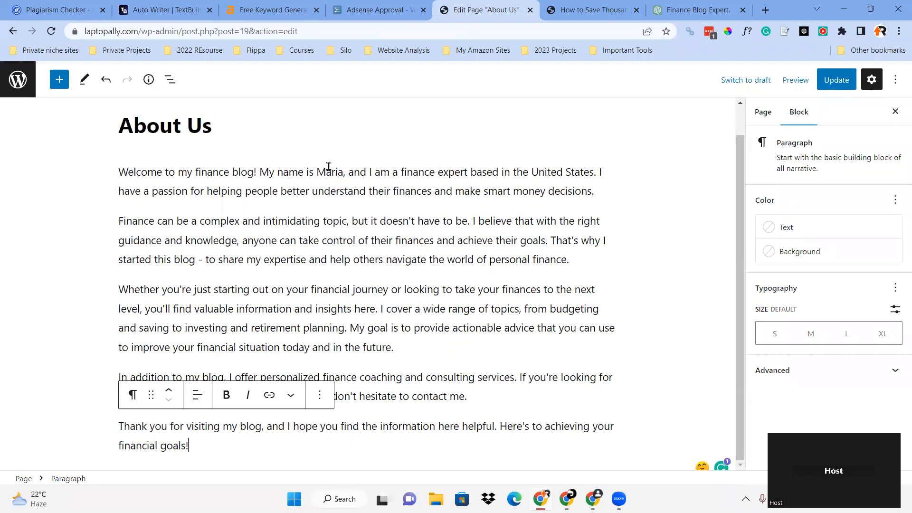
Insert the placeholder "name of blog." after "Welcome to my finance blog" in the About Us text and update the page.
click(250, 172)
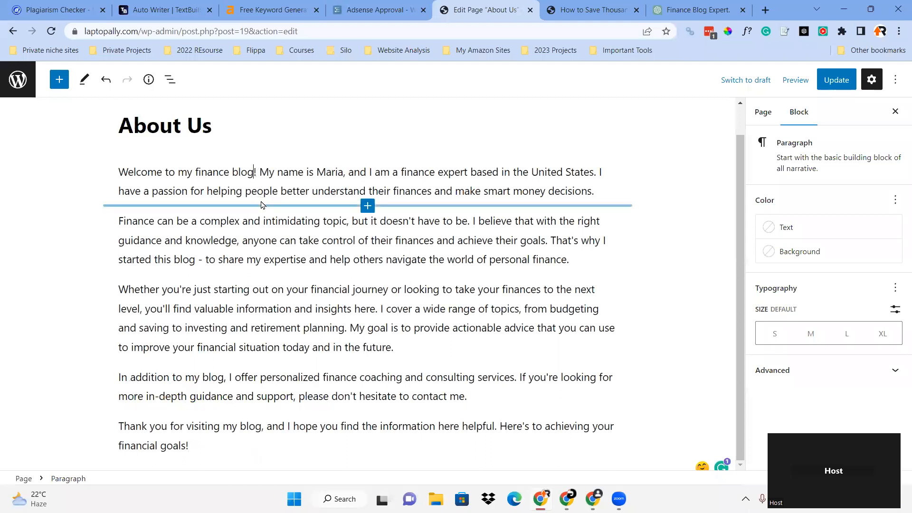
key(BackSpace)
text(name of blog.)
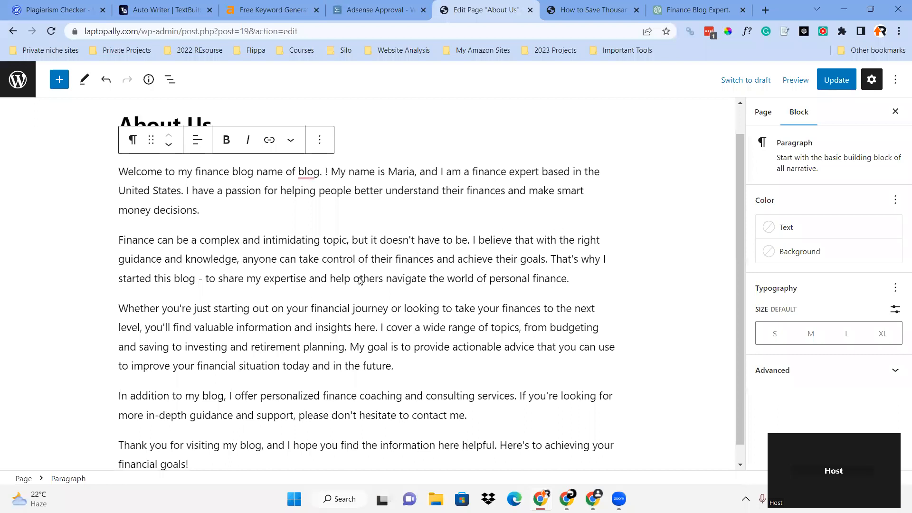
scroll(361, 280, down, 1)
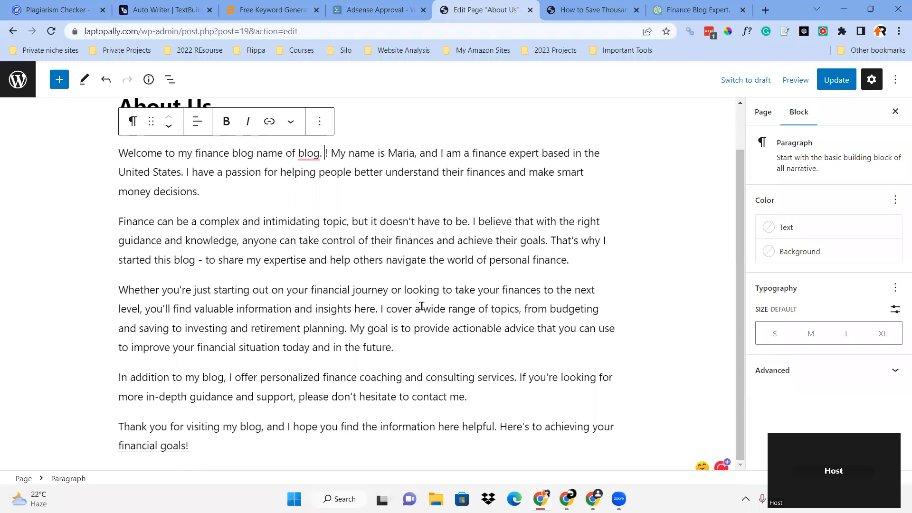
click(220, 445)
scroll(221, 444, down, 1)
scroll(221, 445, up, 1)
click(836, 80)
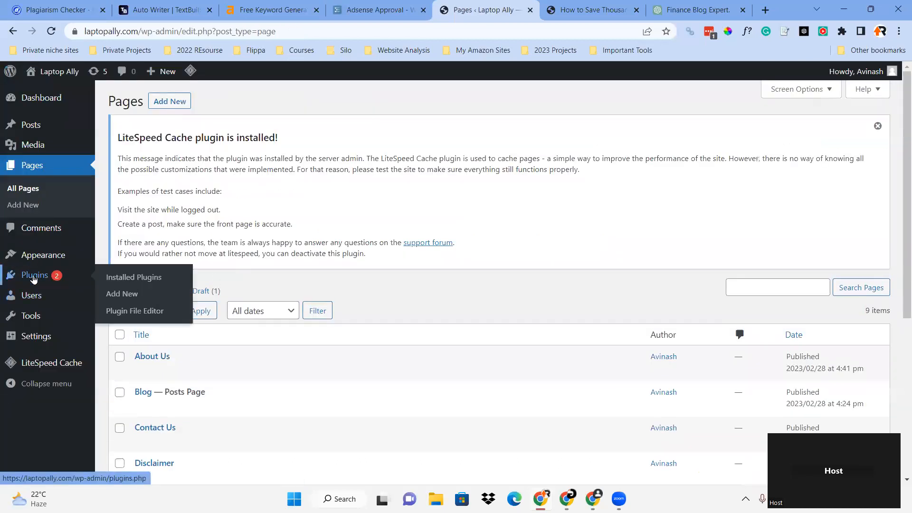
Search the plugins available to install for "author page", and broaden the search to "author".
click(33, 279)
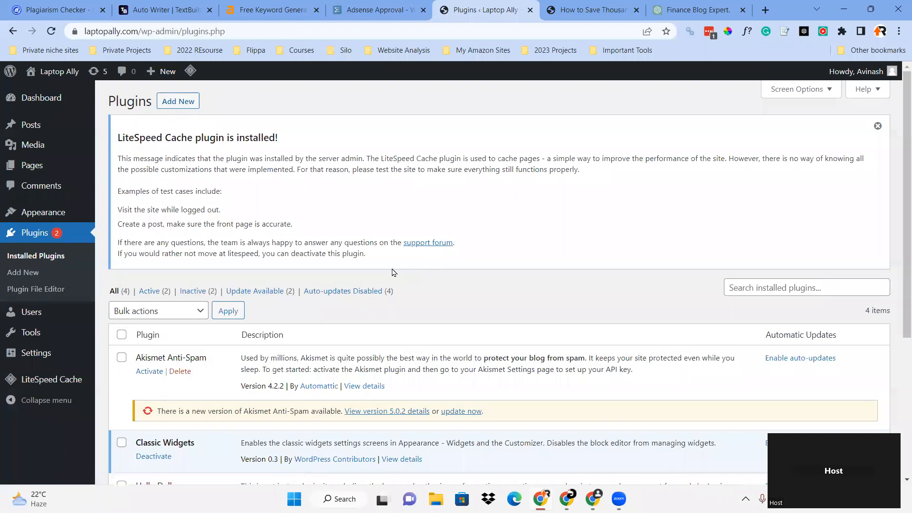
click(186, 107)
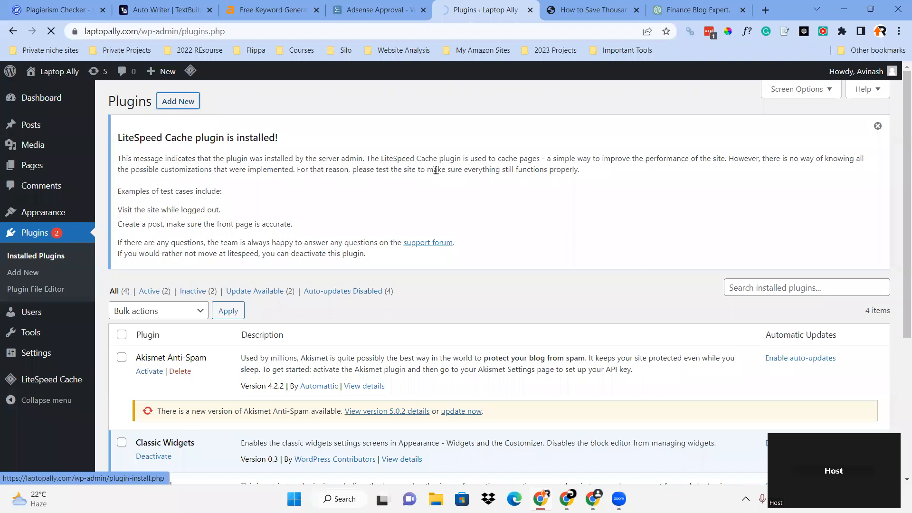
click(779, 304)
text(author pa)
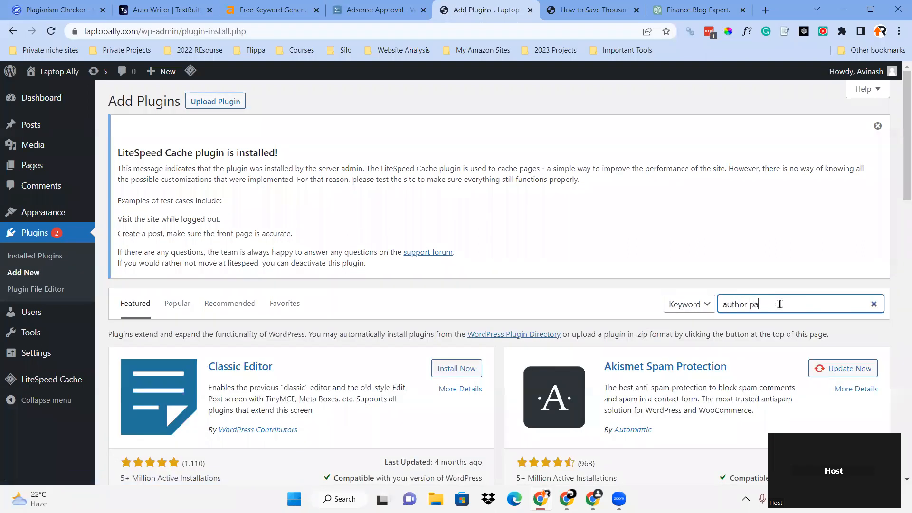
text(ge)
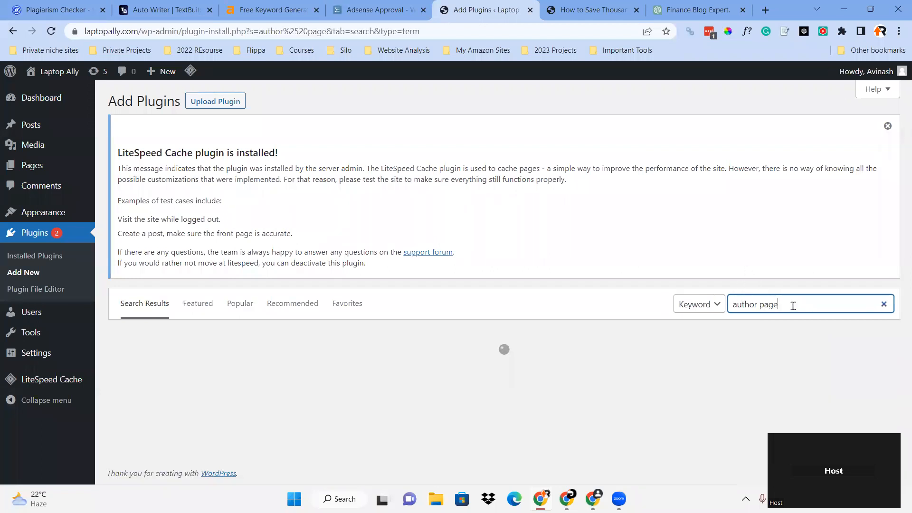
key(BackSpace)
key(BackSpace)
key(BackSpace)
key(BackSpace)
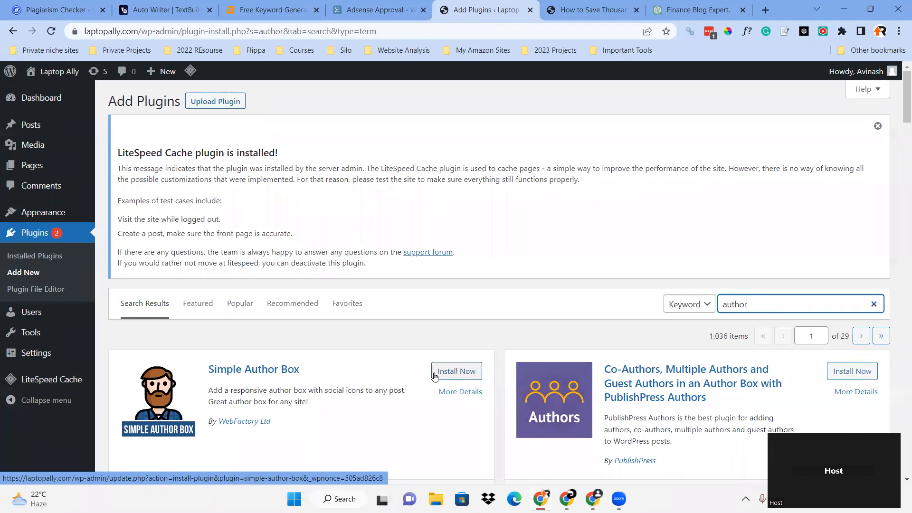
Open the live version of "How to Save Thousands on Your Mortgage" from the posts list in a new browser tab.
click(161, 146)
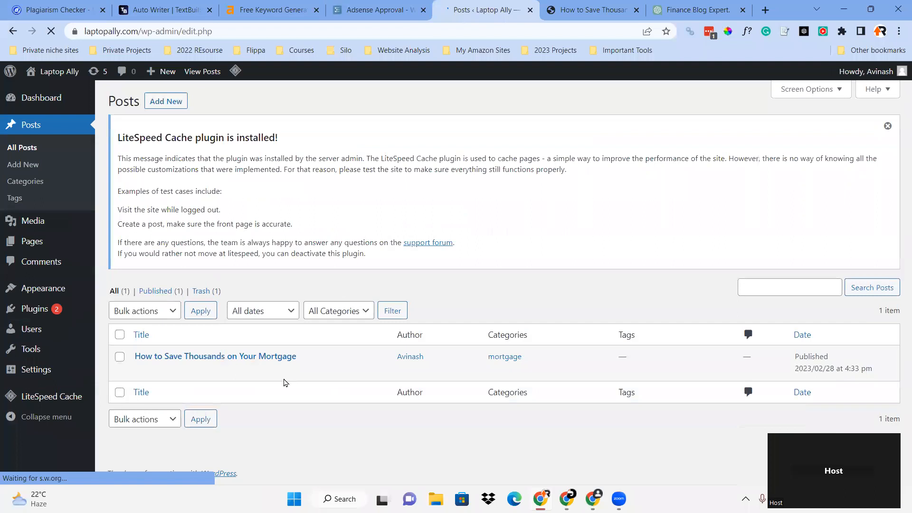
right_click(226, 371)
click(573, 3)
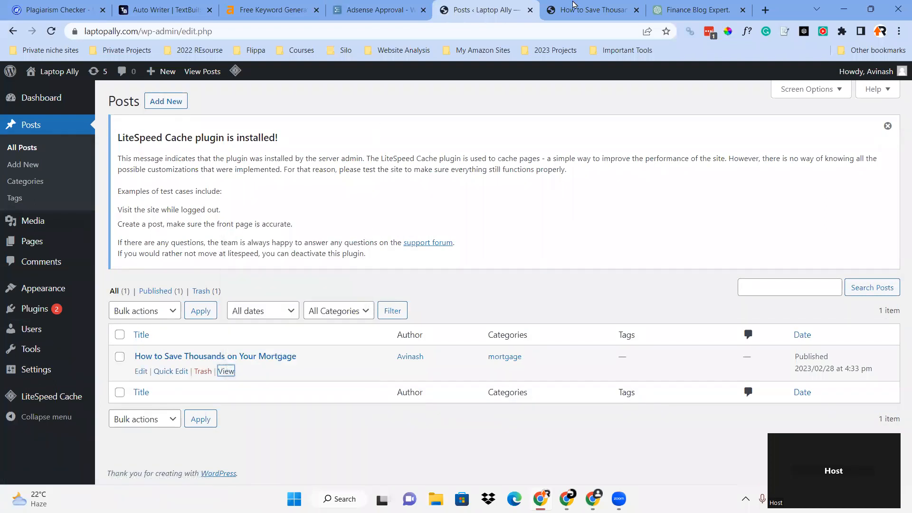
click(517, 4)
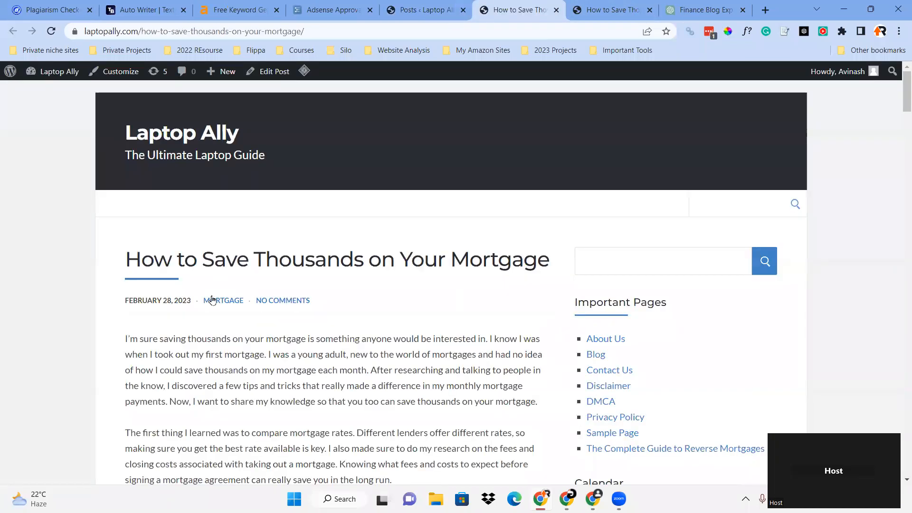
Open the mortgage category archive from the live post and examine how its posts and the important pages are listed.
scroll(223, 185, down, 3)
click(222, 184)
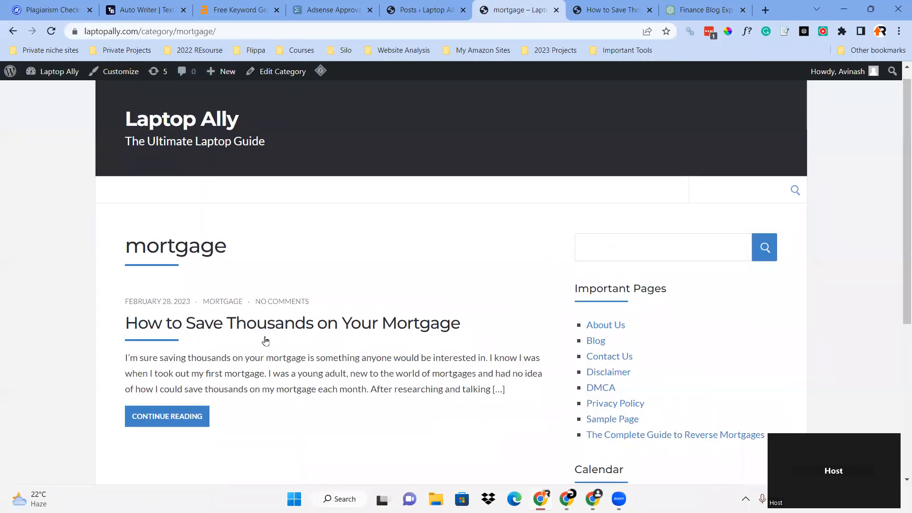
scroll(261, 333, down, 2)
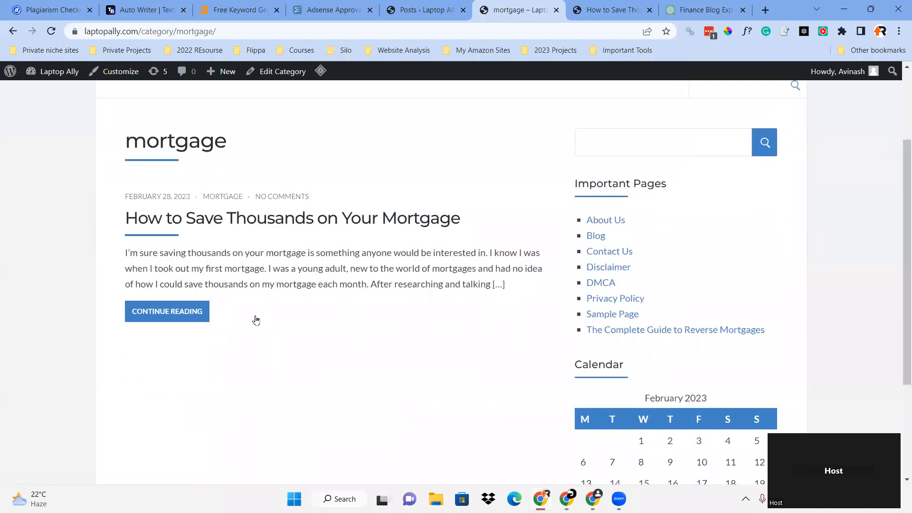
scroll(237, 326, up, 2)
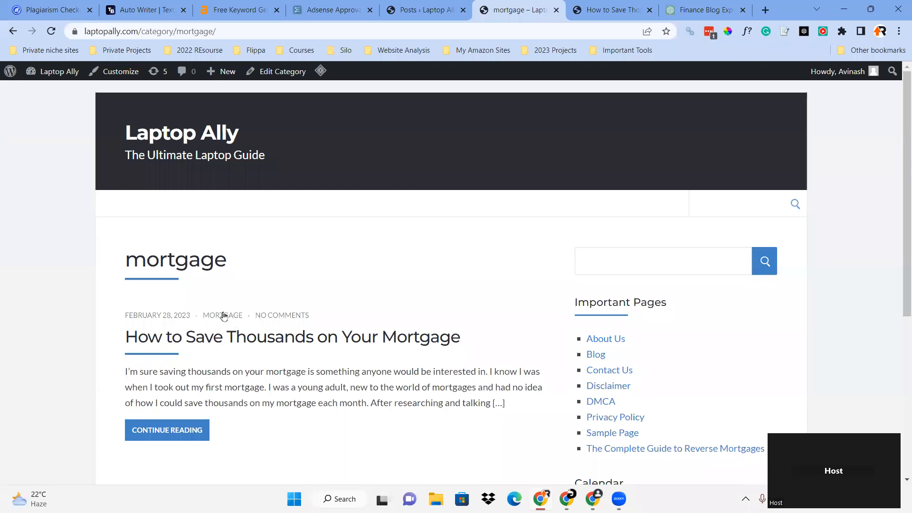
scroll(223, 316, down, 2)
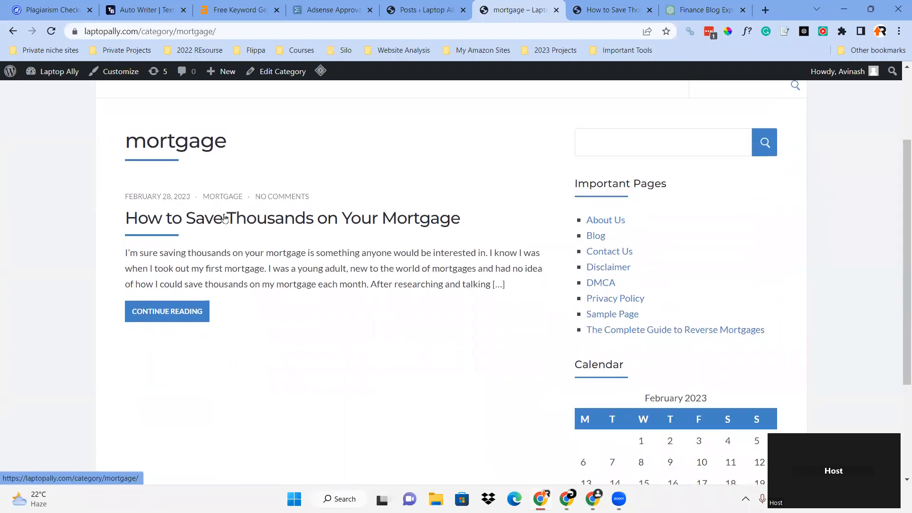
scroll(234, 236, up, 2)
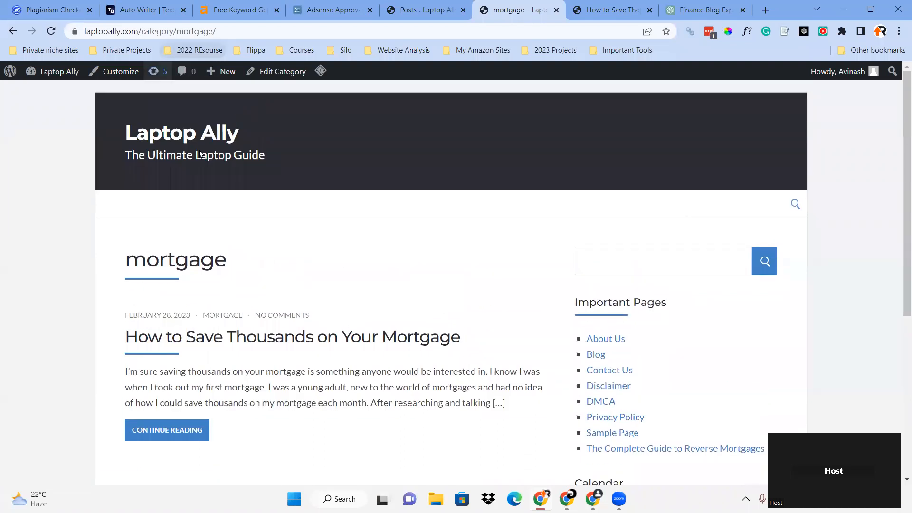
Reopen the live mortgage post, follow the link to "The Complete Guide to Reverse Mortgages" and review the front page to its end.
click(224, 336)
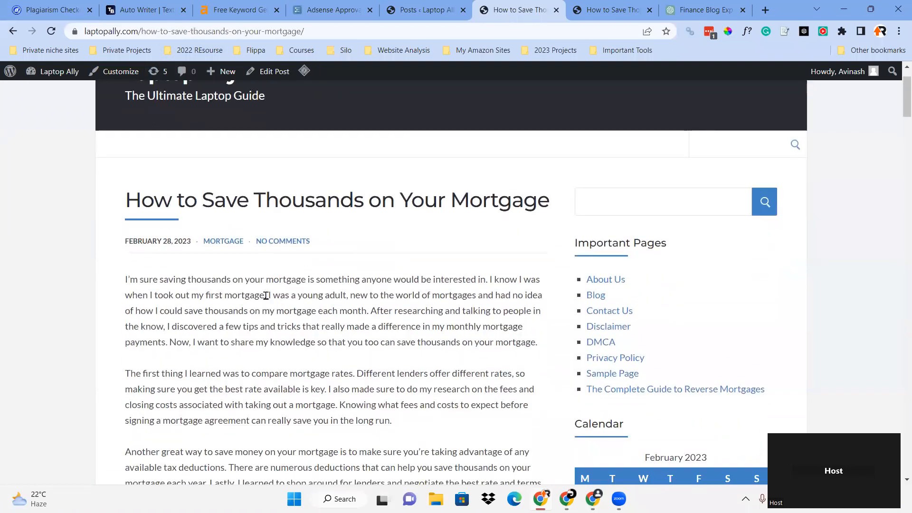
scroll(498, 304, down, 4)
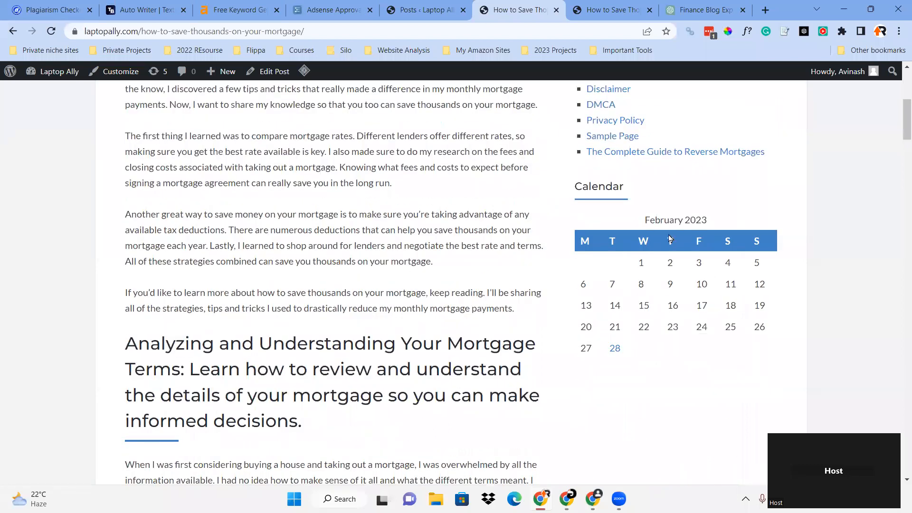
scroll(671, 239, up, 2)
click(622, 272)
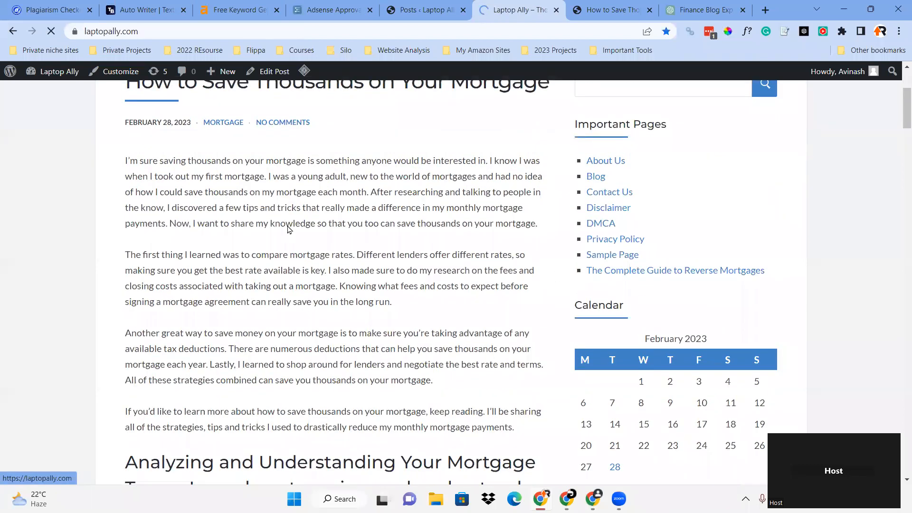
scroll(238, 220, down, 15)
scroll(295, 286, down, 20)
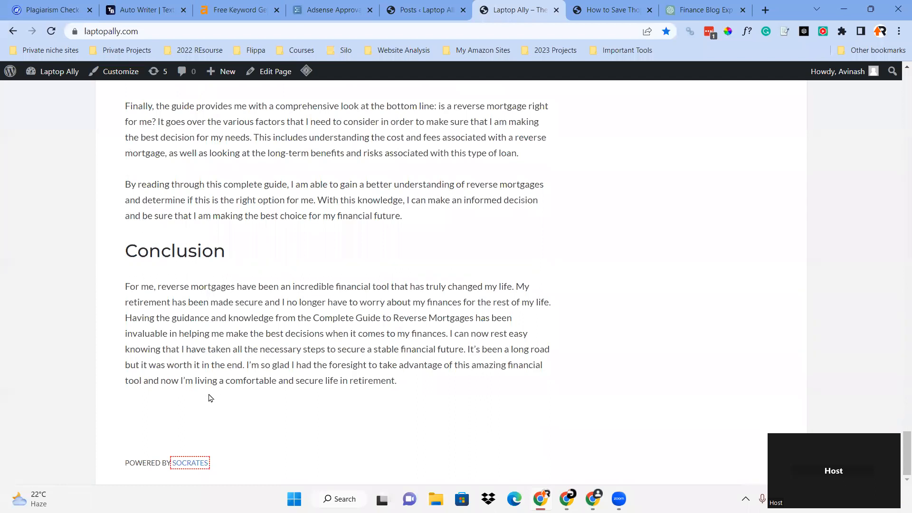
scroll(458, 328, up, 10)
scroll(440, 300, up, 20)
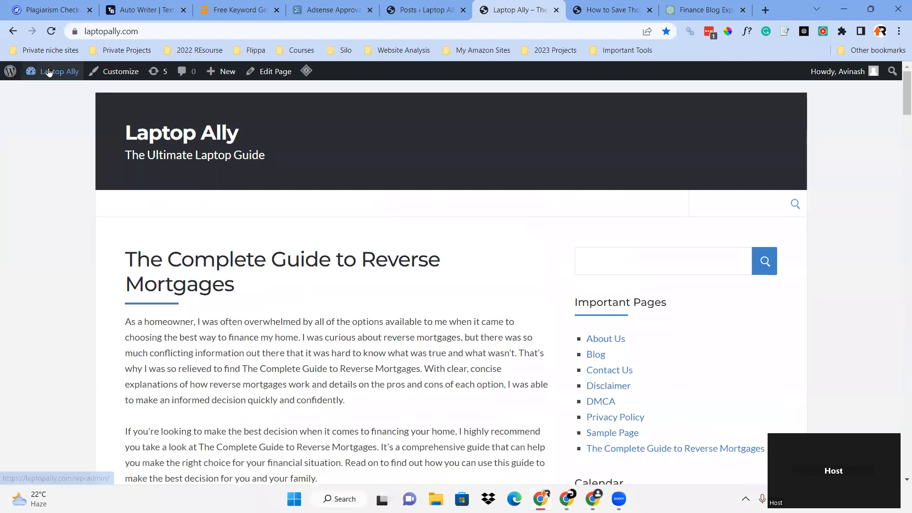
Move Sample Page and the draft Privacy Policy page to the trash from the site's pages list.
mouse_move(52, 72)
click(43, 92)
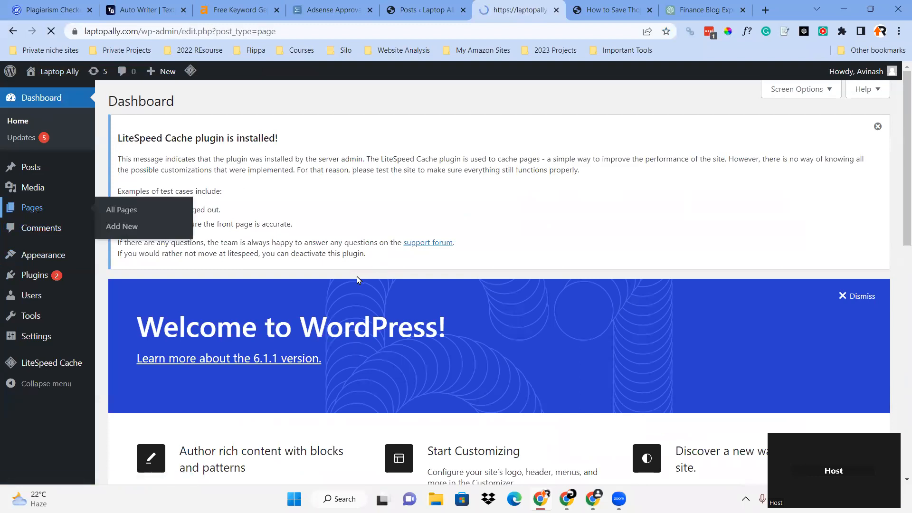
scroll(87, 400, down, 5)
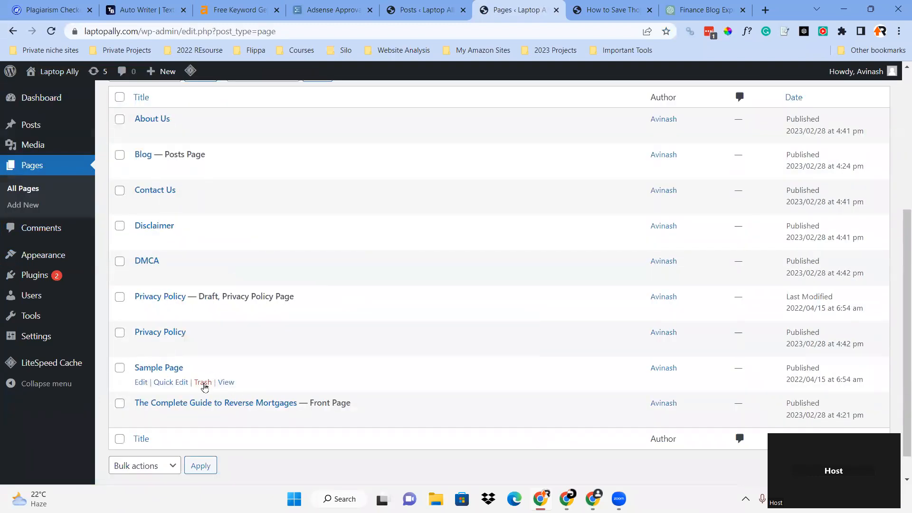
click(203, 382)
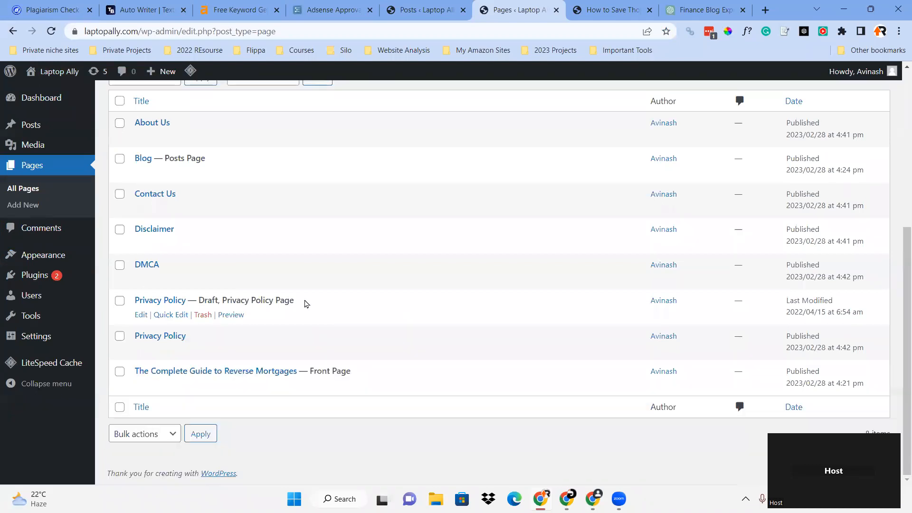
click(209, 315)
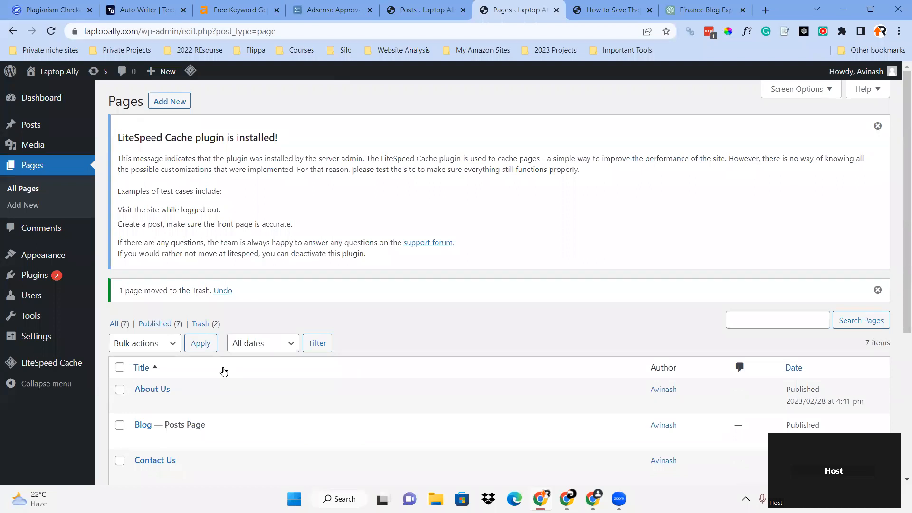
scroll(237, 349, down, 5)
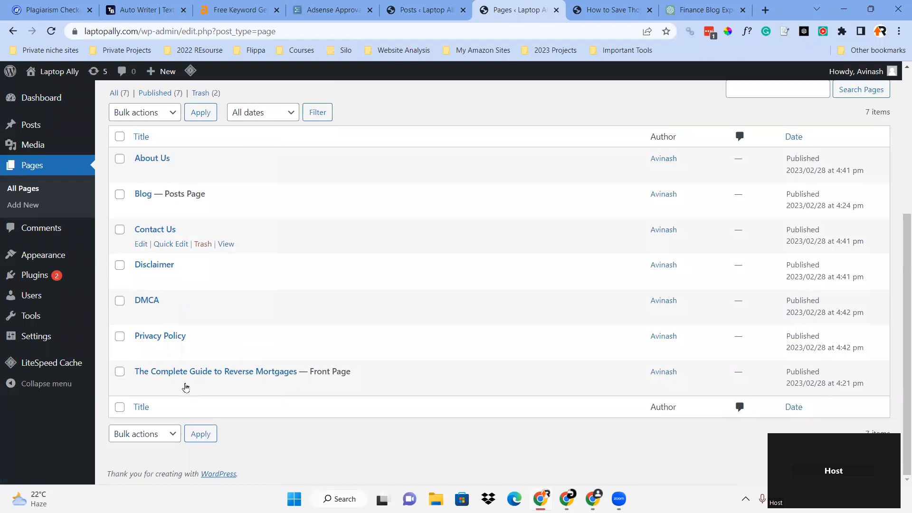
scroll(186, 387, up, 5)
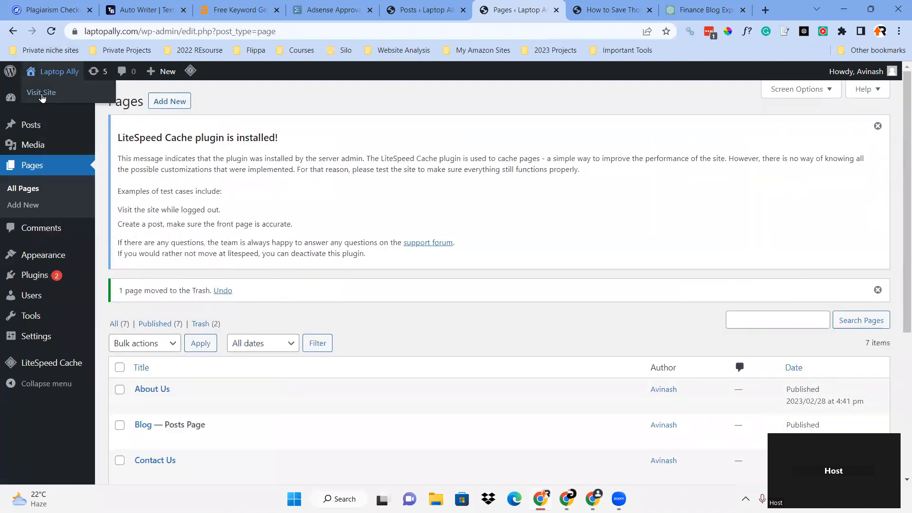
Open the live Laptop Ally front page in a new browser tab from the pages list.
right_click(50, 70)
click(91, 76)
click(546, 9)
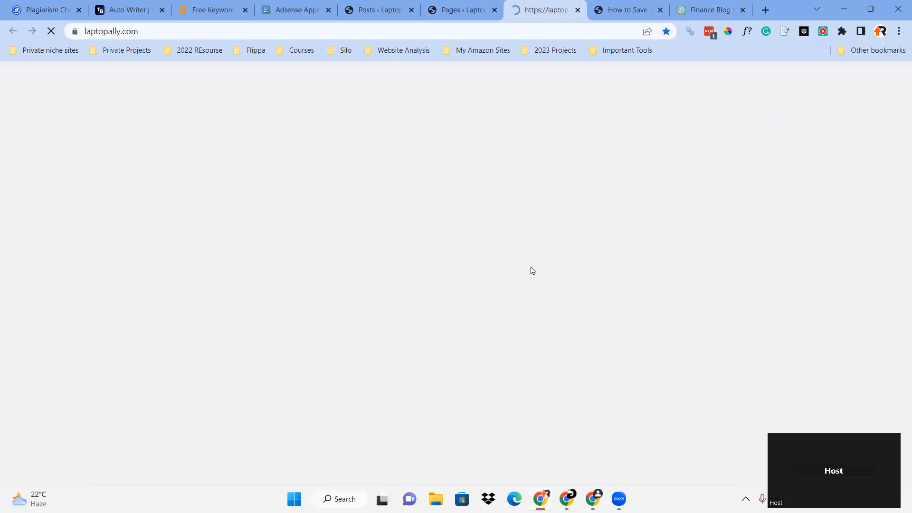
Review the WriterZen plagiarism report for "How to Save Thousands on Your Mortgage" and return to the live front page.
click(56, 7)
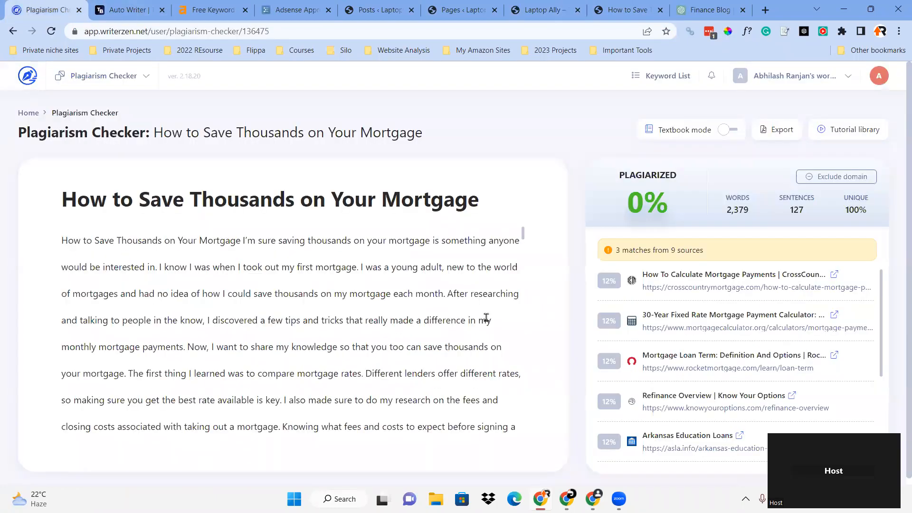
scroll(274, 230, down, 1)
scroll(269, 375, down, 7)
scroll(278, 364, up, 6)
scroll(278, 363, up, 1)
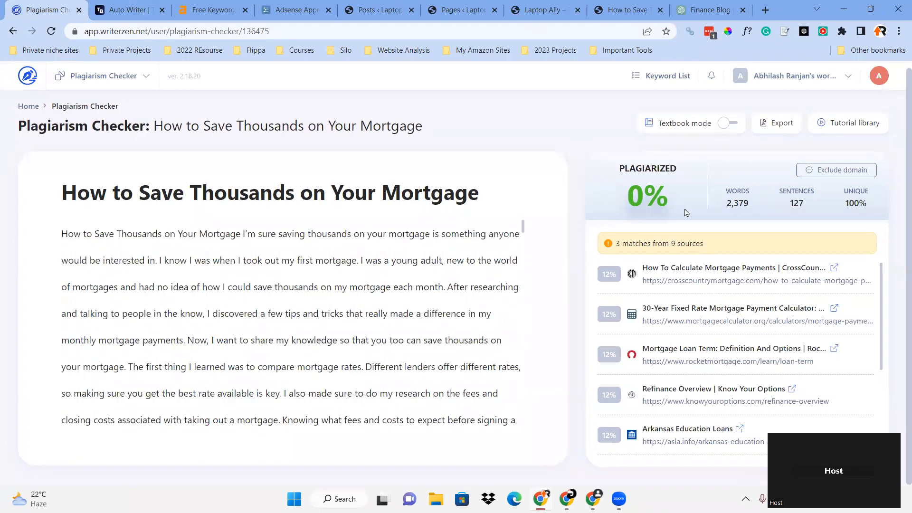
scroll(658, 203, up, 1)
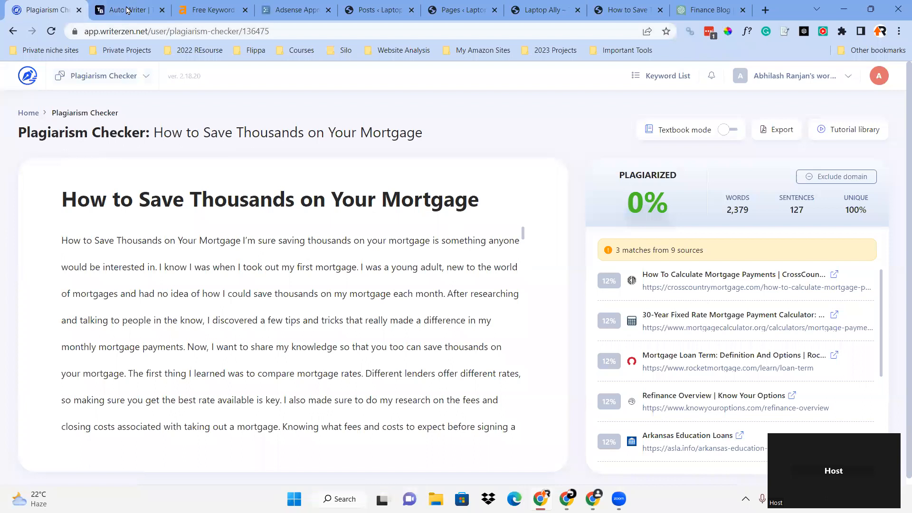
key(ctrl+7)
scroll(464, 246, up, 5)
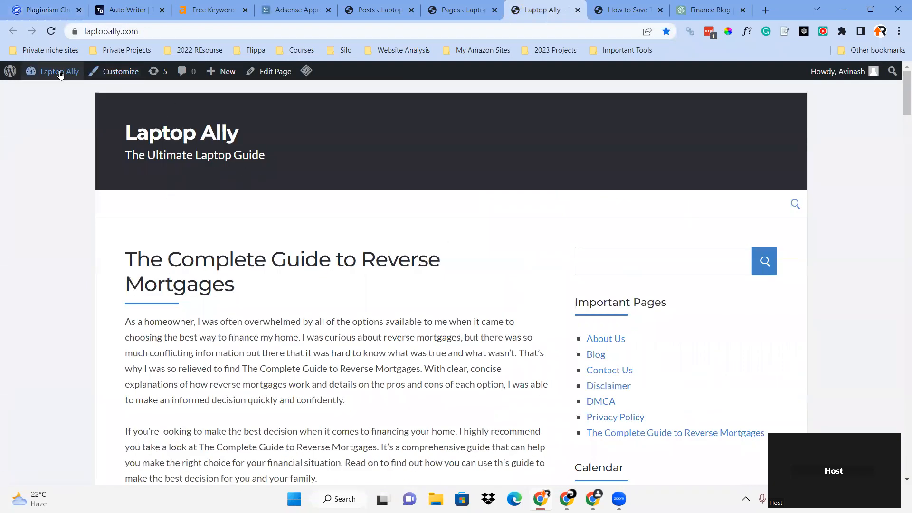
Create a navigation menu named menu1, assign it to the Primary display location and save it.
mouse_move(53, 71)
click(48, 91)
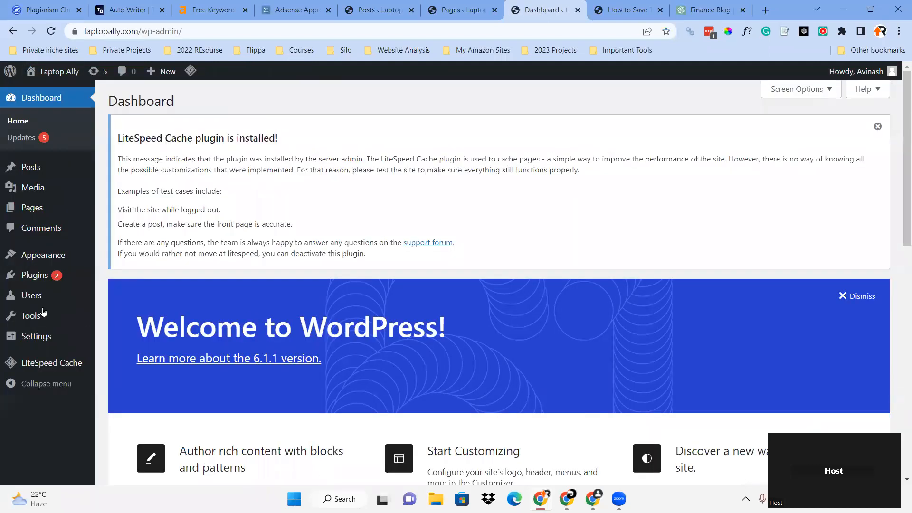
mouse_move(71, 255)
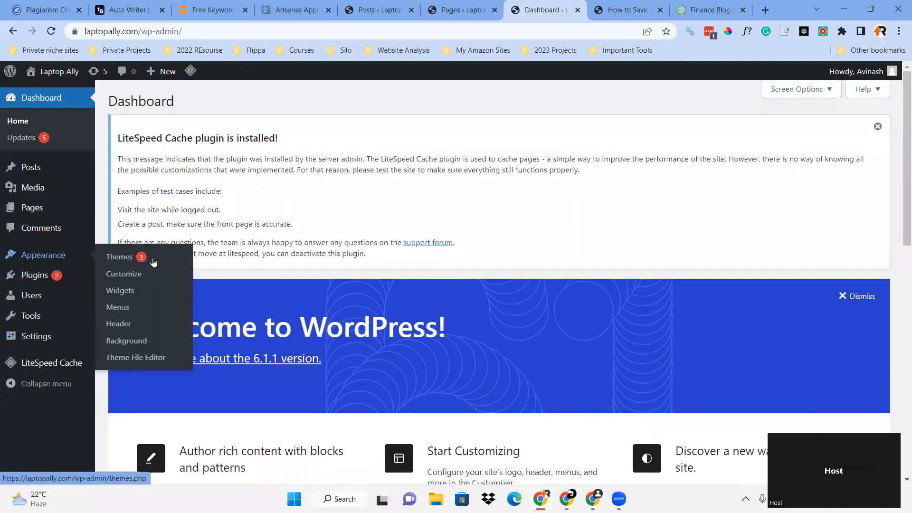
click(121, 308)
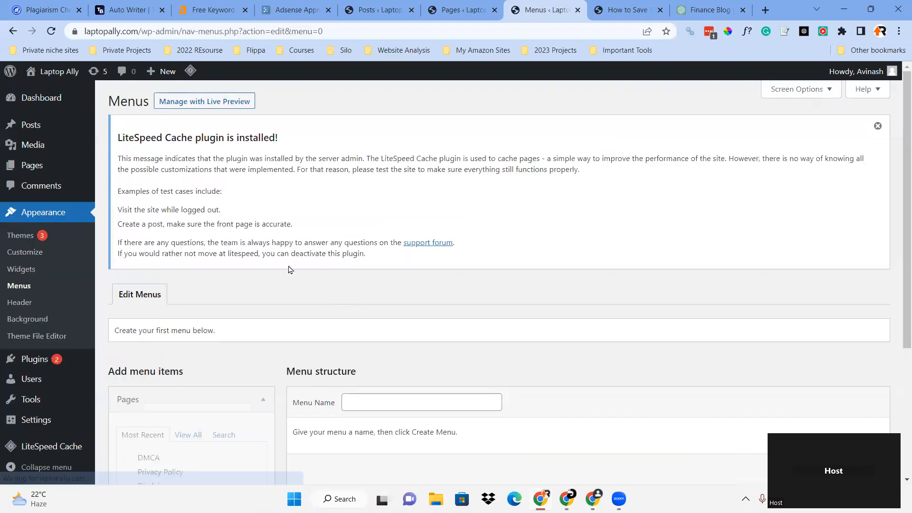
scroll(309, 257, down, 3)
click(412, 228)
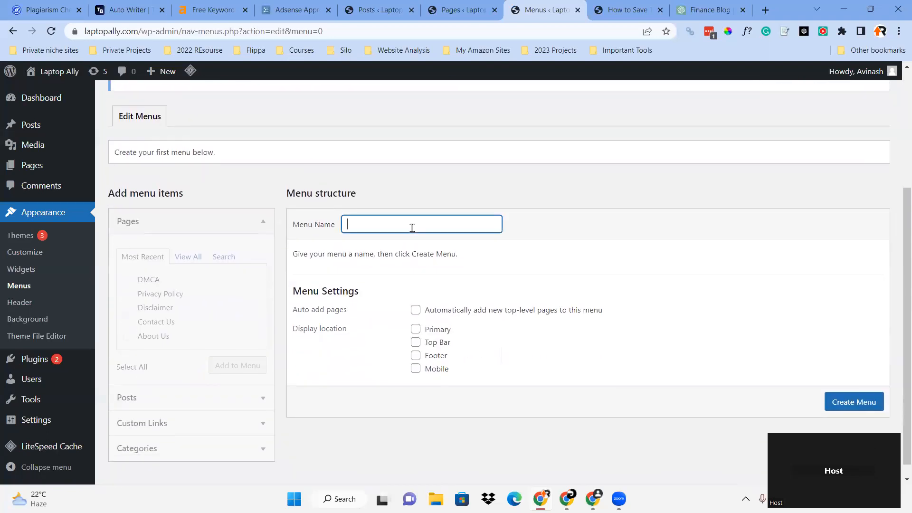
key(Return)
scroll(444, 291, down, 4)
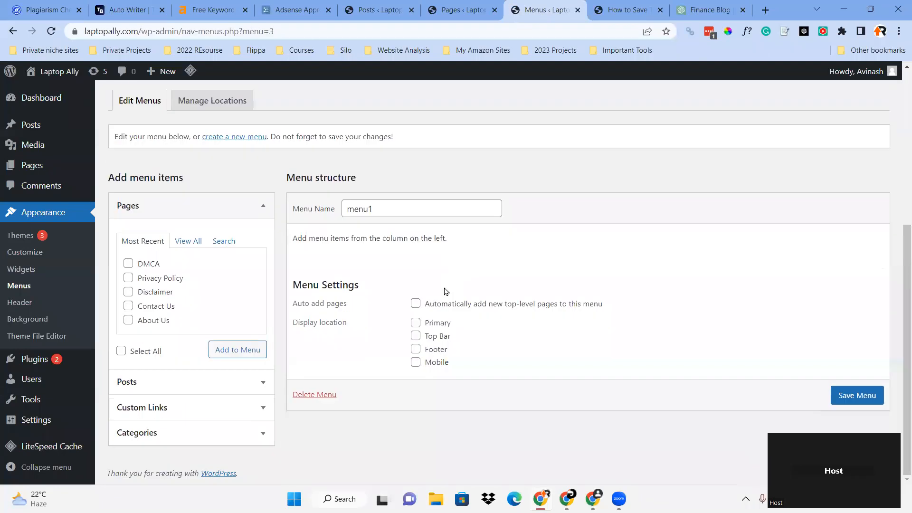
click(416, 323)
click(854, 395)
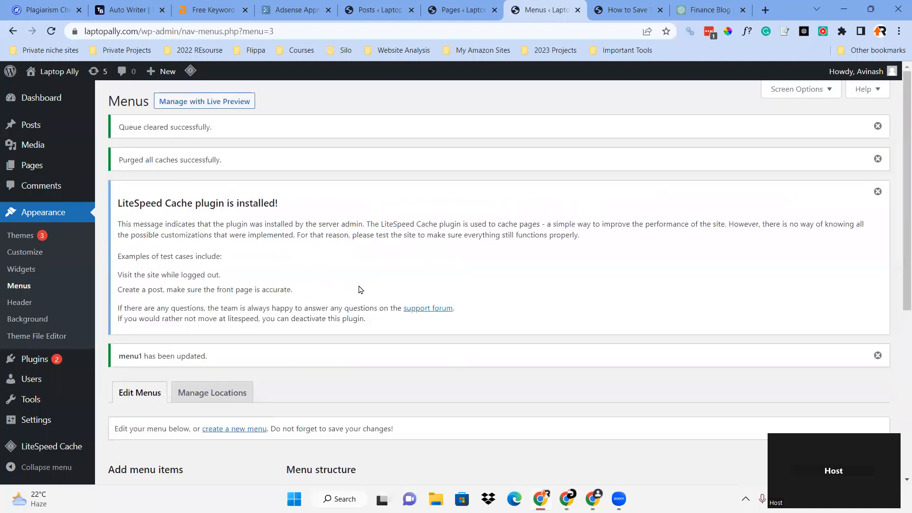
Check the header navigation on the live site in a new browser tab and return to the menu editor.
right_click(40, 99)
click(71, 102)
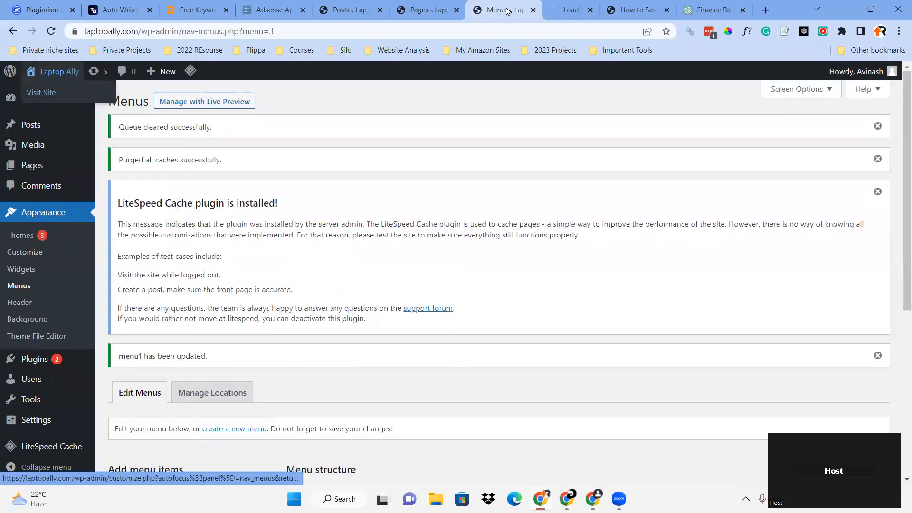
key(ctrl+Tab)
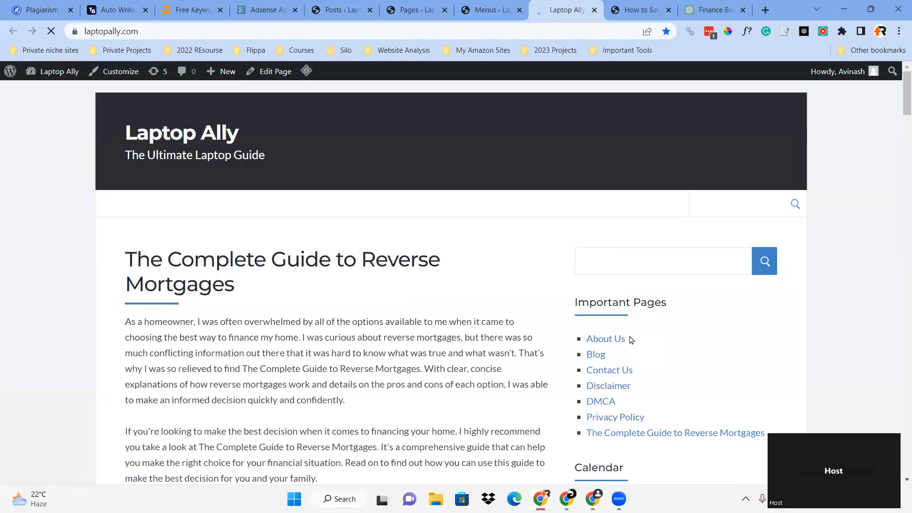
click(489, 10)
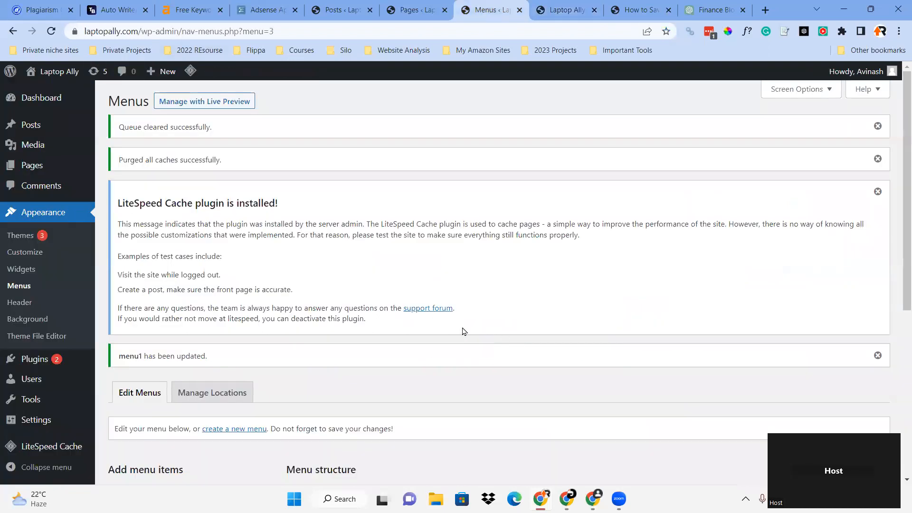
Add the Blog, About Us, Contact Us, Disclaimer, DMCA and Privacy Policy pages to menu1 and save it.
scroll(245, 290, down, 6)
click(199, 242)
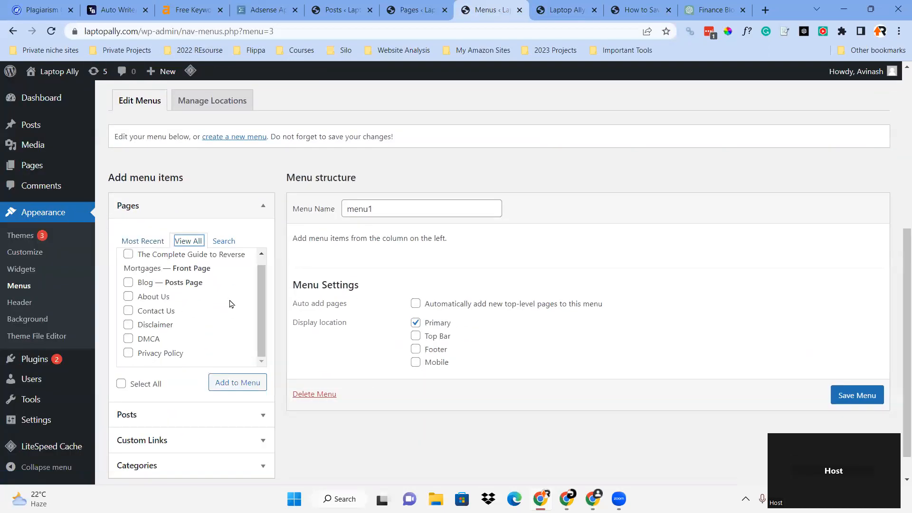
scroll(203, 319, down, 1)
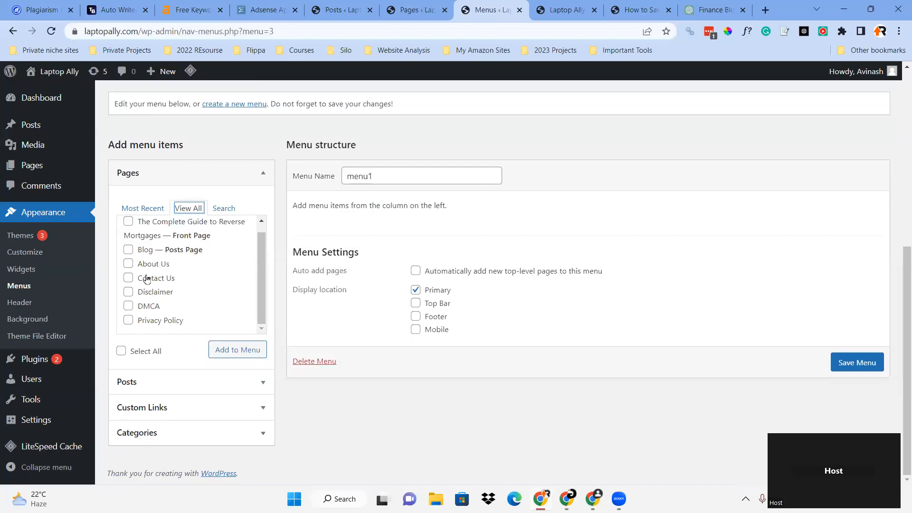
click(127, 251)
click(128, 264)
click(128, 278)
click(128, 293)
click(128, 306)
click(128, 320)
click(235, 357)
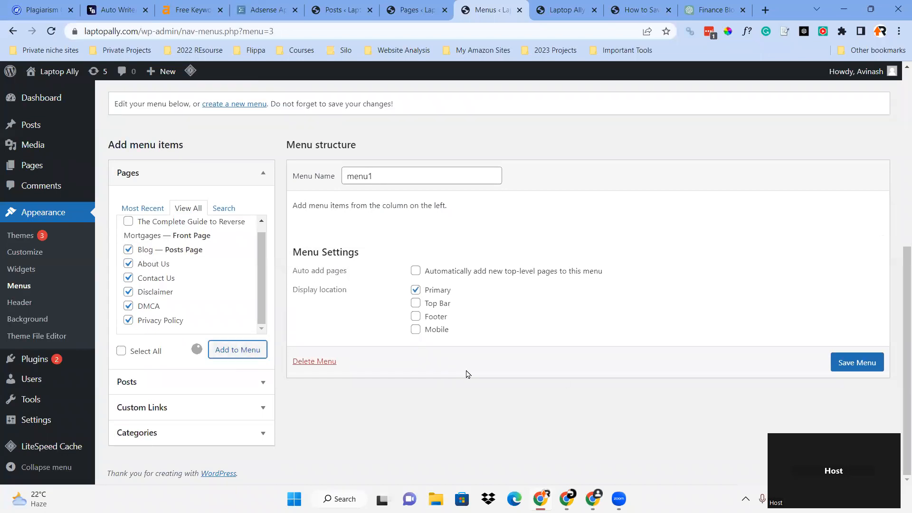
scroll(713, 403, down, 4)
click(861, 422)
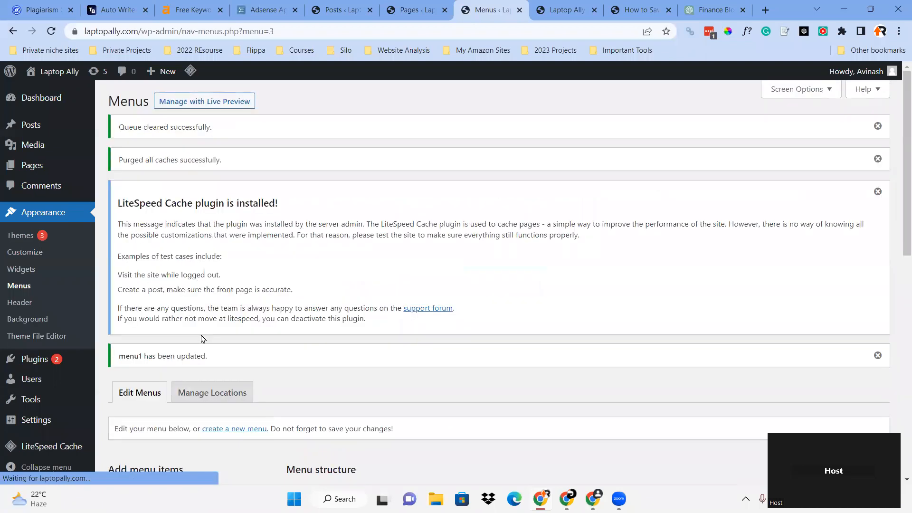
scroll(201, 337, down, 5)
click(195, 237)
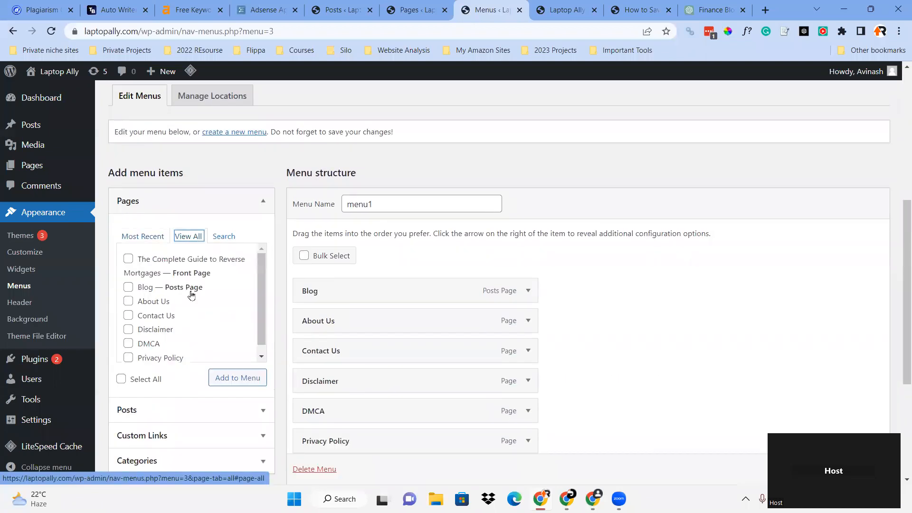
scroll(191, 294, up, 5)
scroll(191, 294, down, 4)
scroll(229, 213, down, 2)
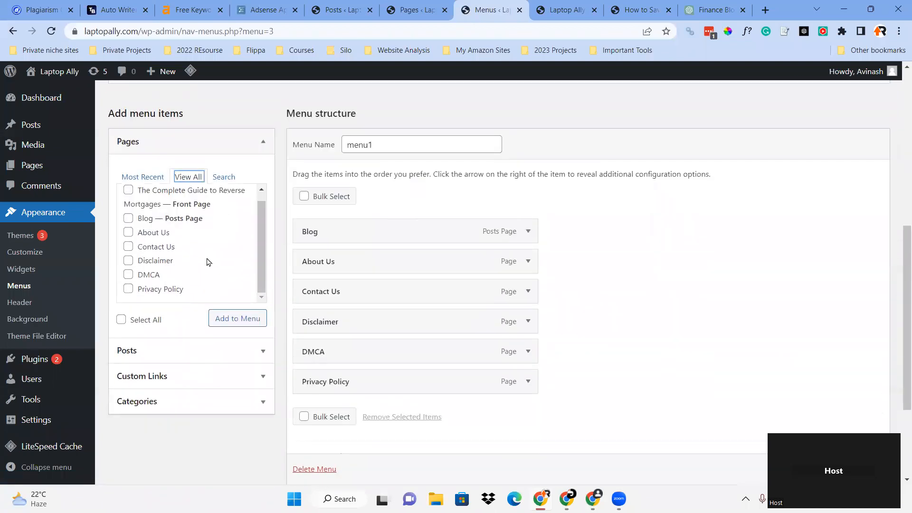
scroll(157, 332, down, 1)
click(176, 317)
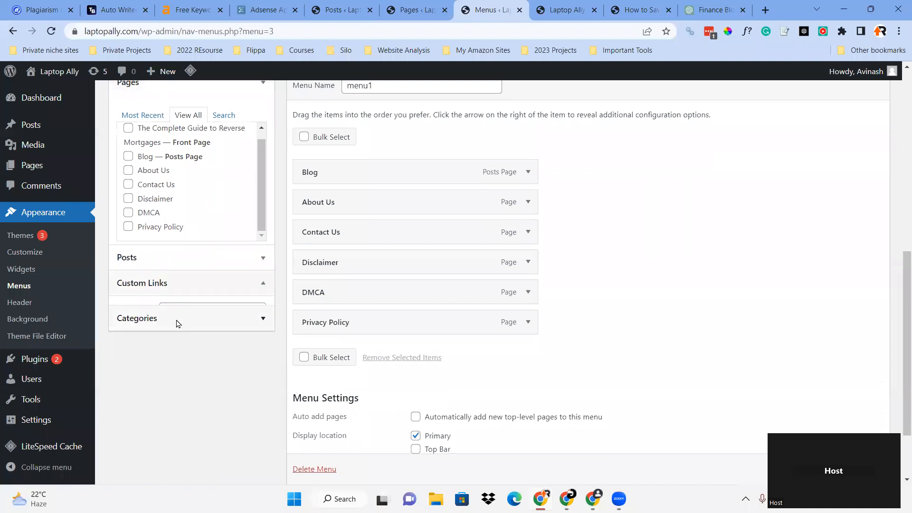
click(202, 196)
text(Hoem)
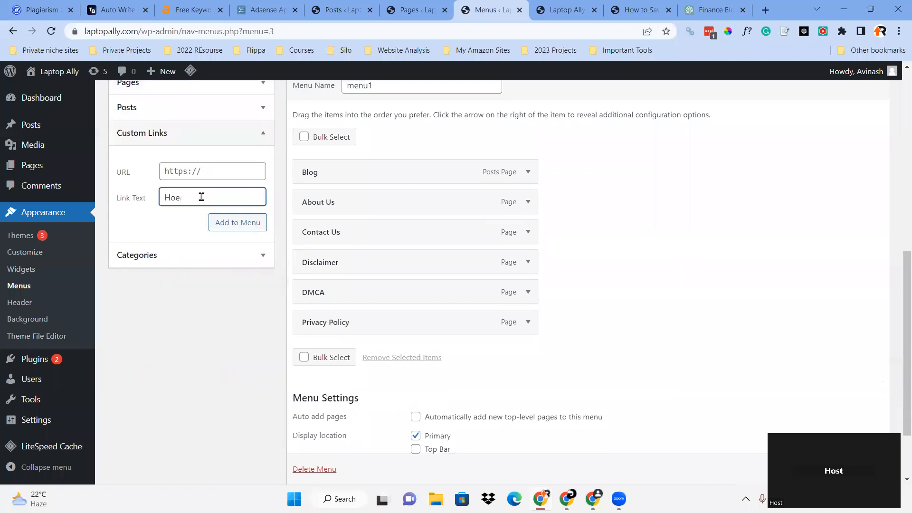
text(me)
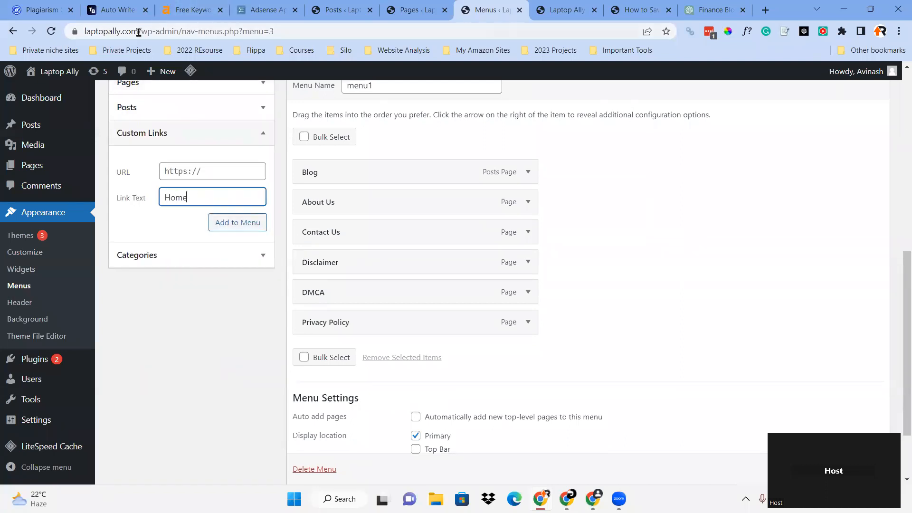
drag(138, 32, 7, 45)
key(ctrl+c)
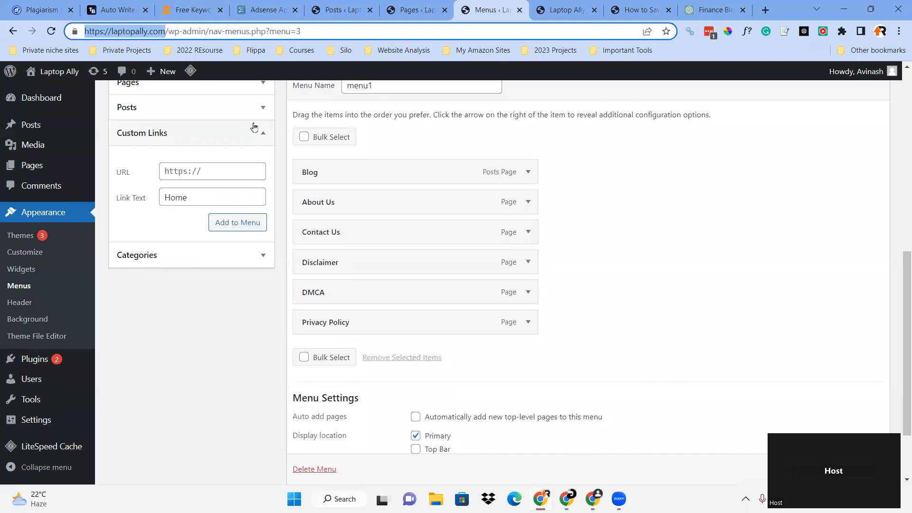
click(228, 171)
key(ctrl+v)
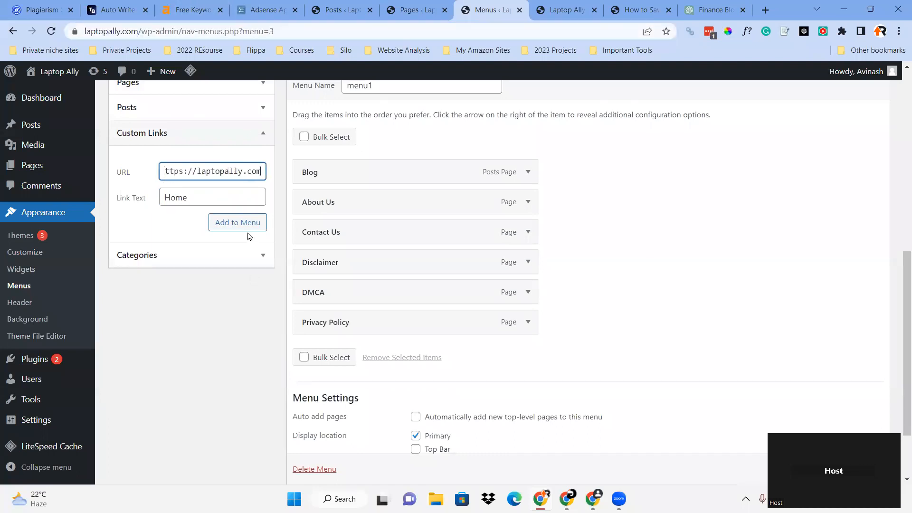
click(244, 227)
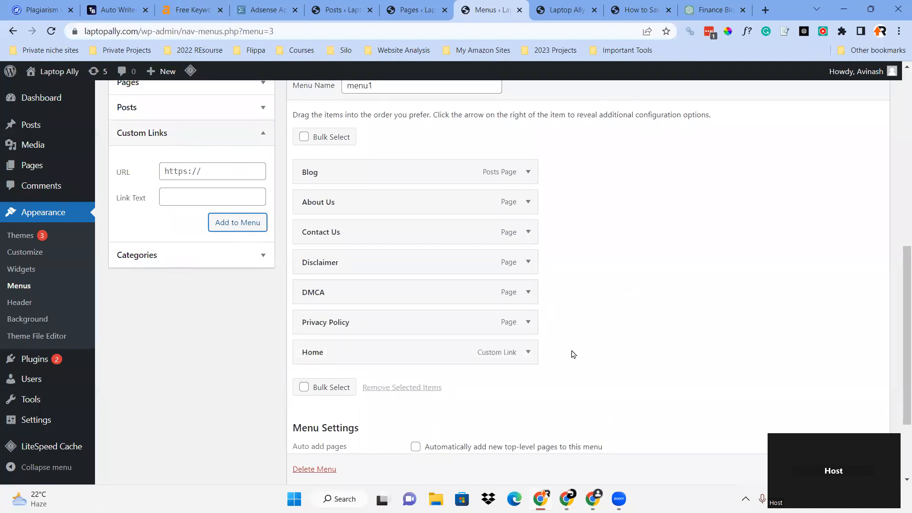
Reorder menu1 so that Home is the first item and Blog the last, and save the menu.
mouse_move(399, 354)
mouse_down()
mouse_move(372, 169)
mouse_move(393, 180)
mouse_move(387, 362)
mouse_move(383, 353)
mouse_up()
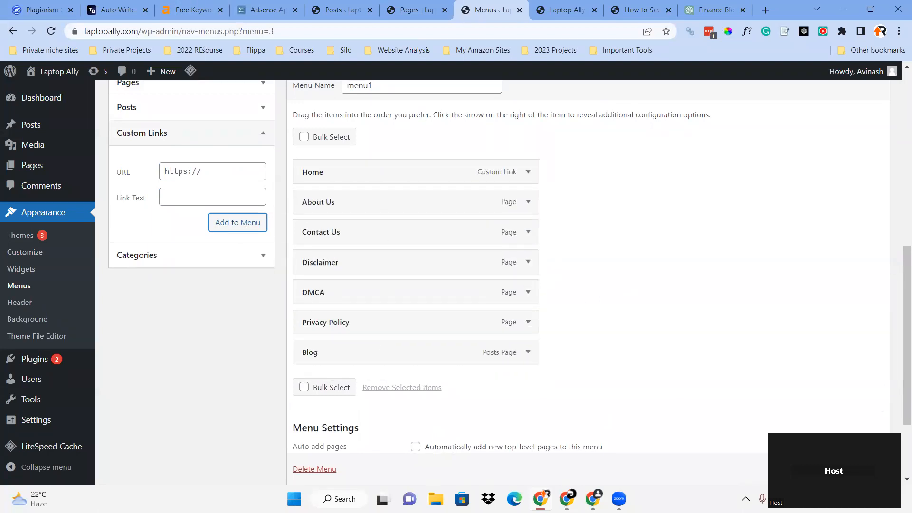
scroll(735, 372, down, 1)
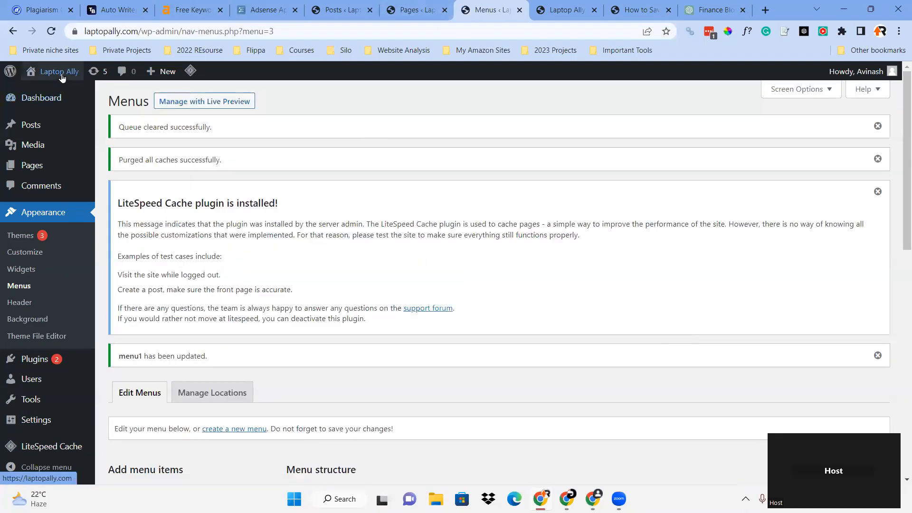
Open the Laptop Ally live site in a new browser tab to check the updated navigation menu.
mouse_move(53, 72)
right_click(55, 91)
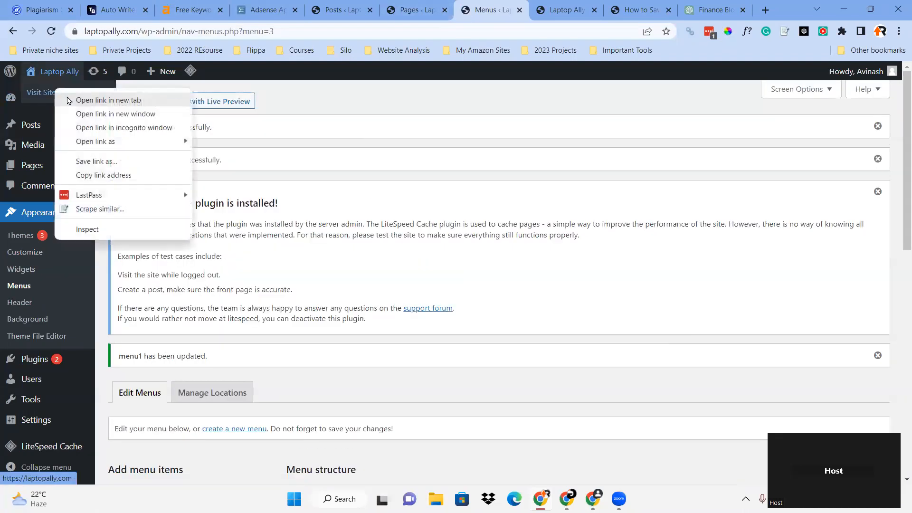
click(81, 98)
click(527, 10)
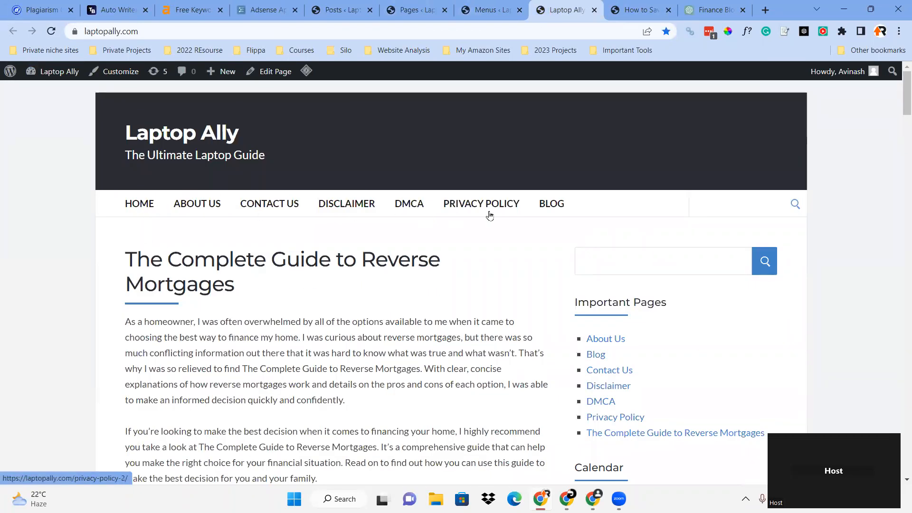
Capture the upper part of the home page, mark the site title, menu items and search box with red arrows, and discard the capture.
key(Print)
drag(78, 89, 884, 360)
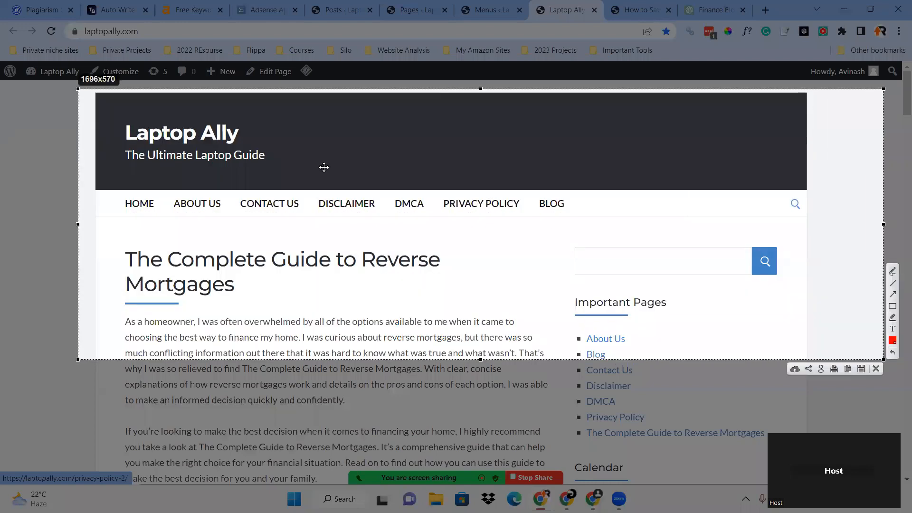
click(893, 295)
drag(325, 112, 224, 129)
drag(217, 233, 154, 223)
drag(323, 235, 220, 209)
drag(448, 240, 365, 217)
drag(592, 229, 509, 218)
drag(689, 211, 618, 205)
drag(770, 214, 715, 252)
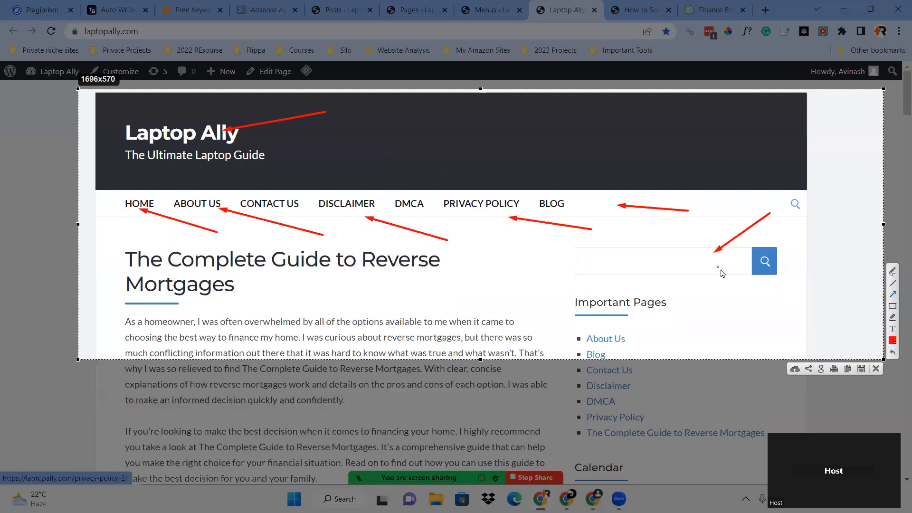
click(875, 369)
Look through the reverse mortgage guide on the home page and return to its beginning.
scroll(652, 219, down, 2)
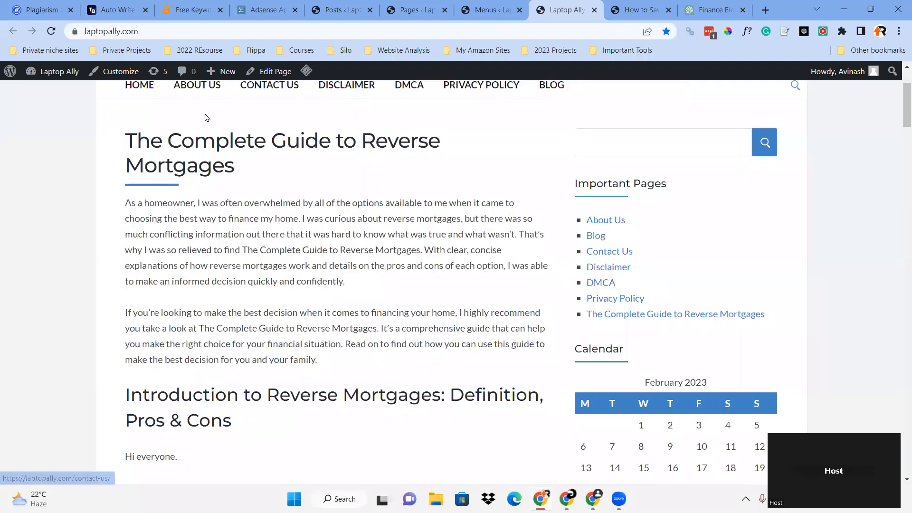
drag(253, 249, 401, 249)
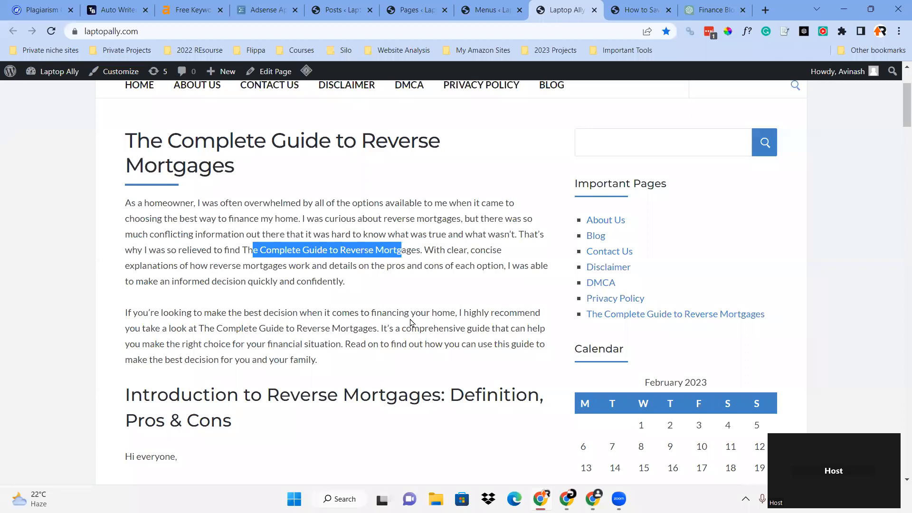
scroll(411, 323, down, 5)
scroll(390, 330, down, 1)
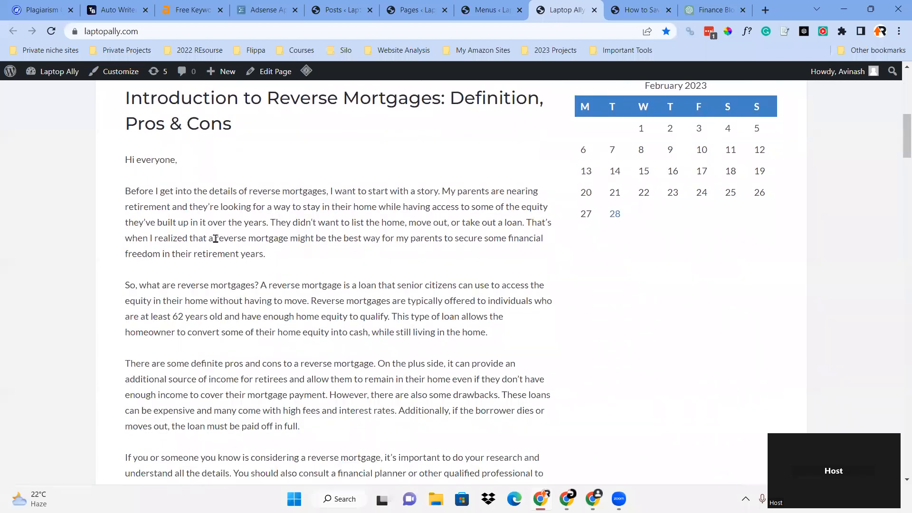
scroll(291, 296, down, 20)
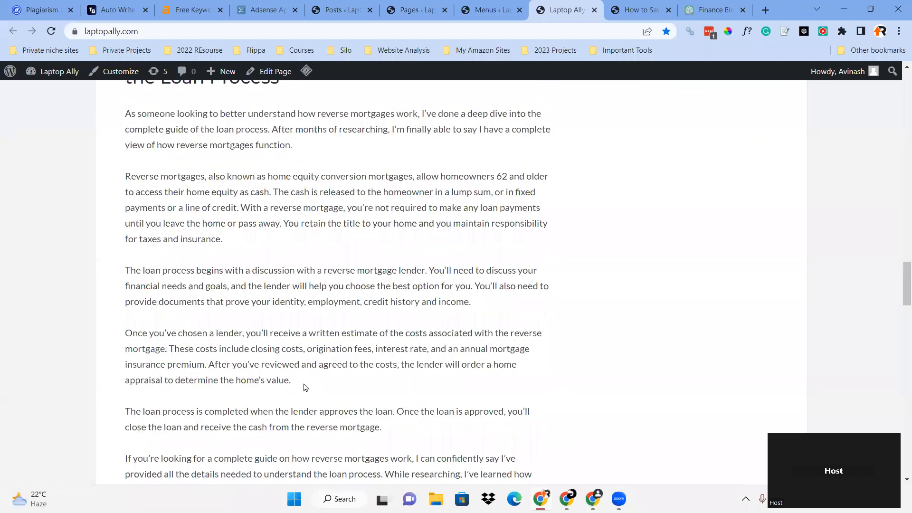
scroll(264, 417, up, 20)
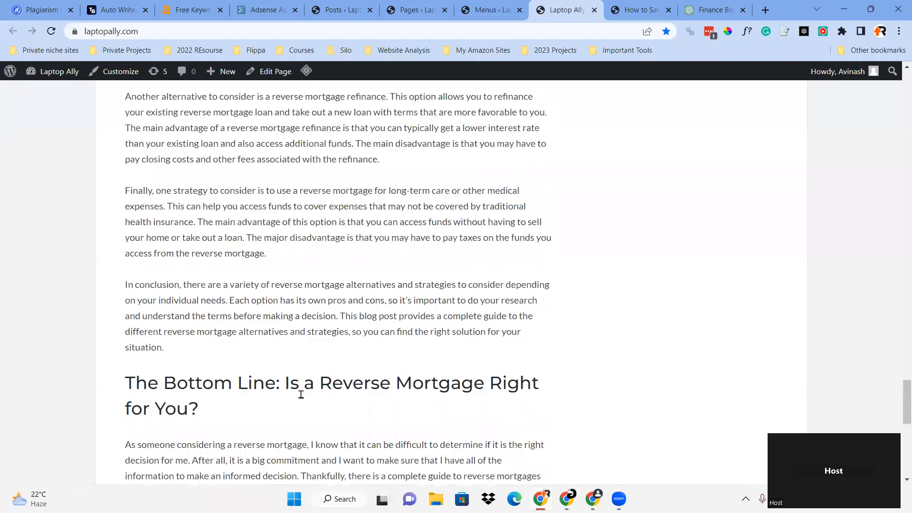
scroll(439, 316, up, 10)
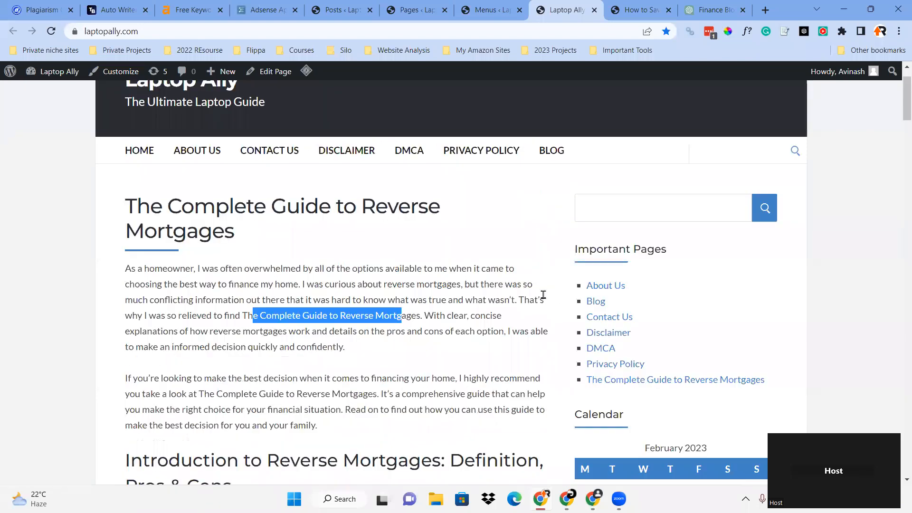
Open the Blog page from the Important Pages list in a new browser tab and check the posts listed there.
right_click(594, 300)
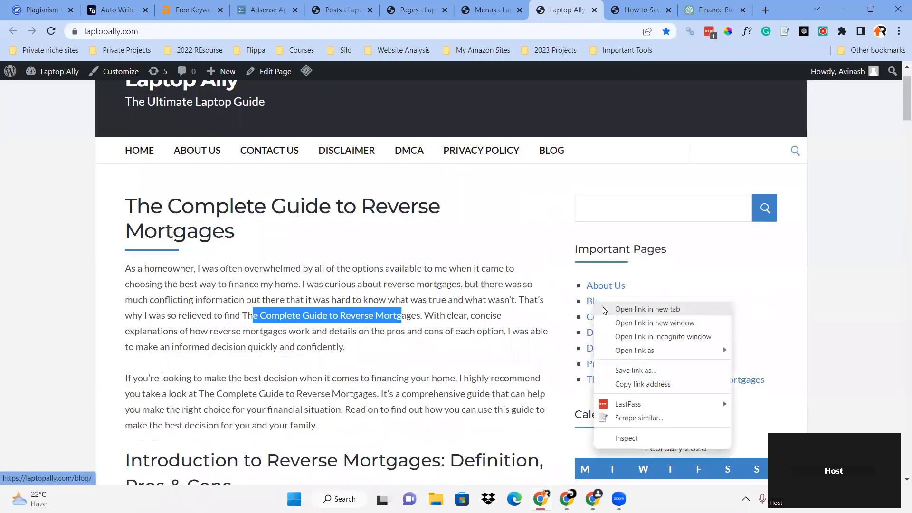
click(618, 308)
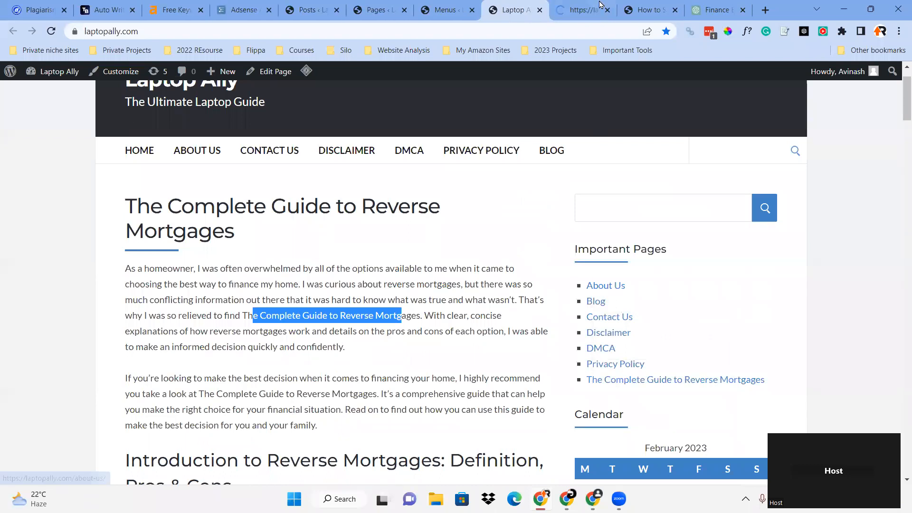
click(578, 13)
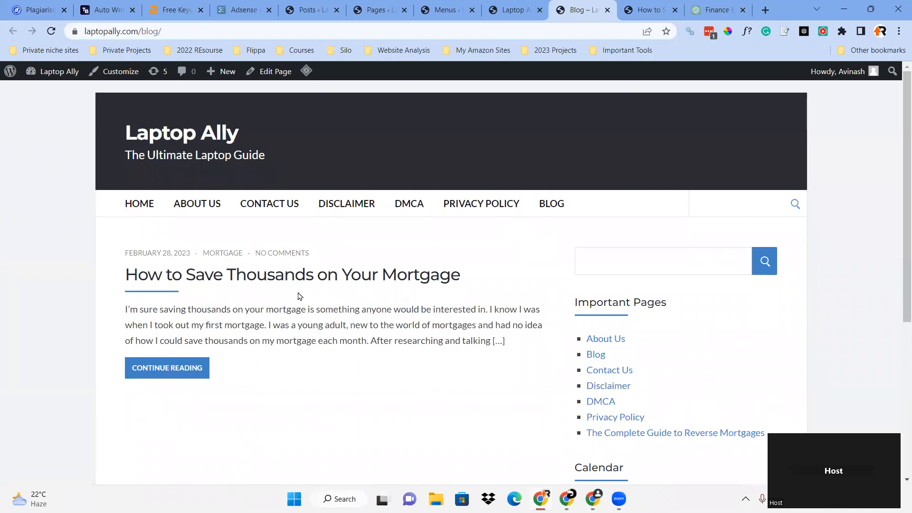
scroll(427, 350, down, 5)
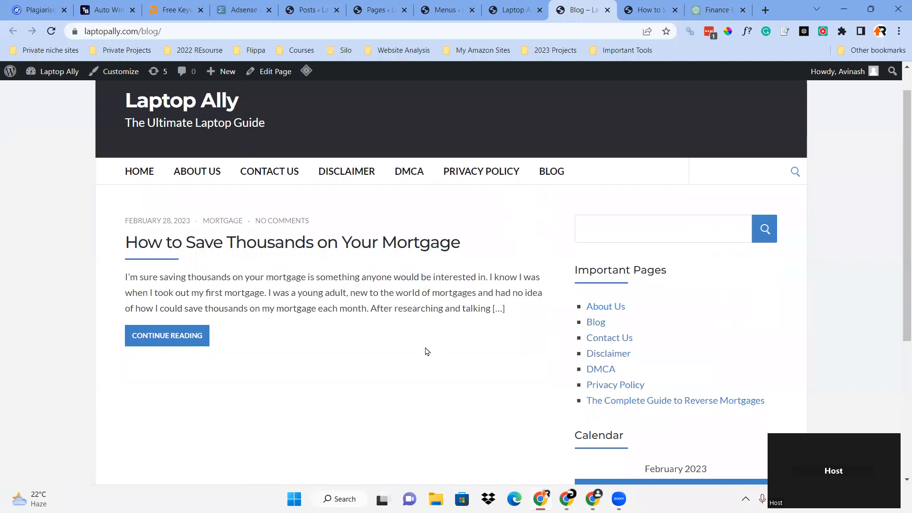
scroll(227, 254, up, 5)
Go to the home page from the Blog page through the Home menu item and look through the article's sections.
click(134, 208)
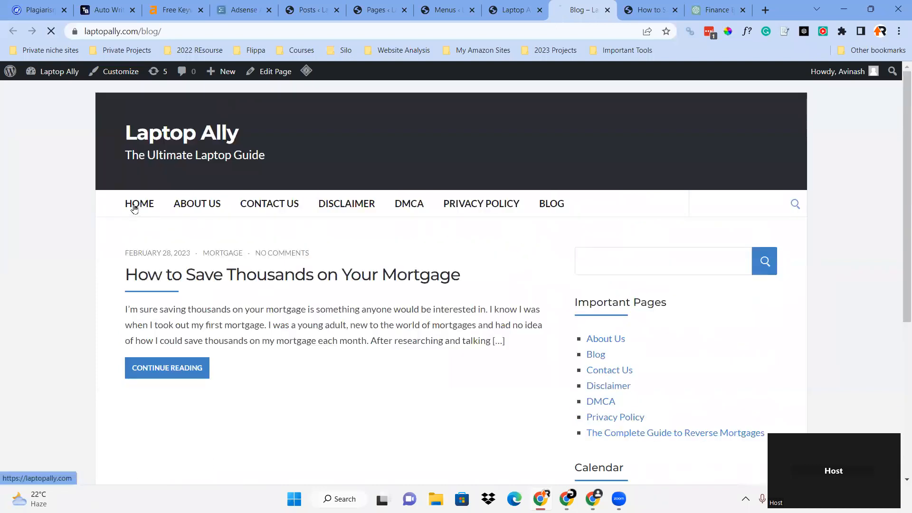
scroll(363, 352, down, 15)
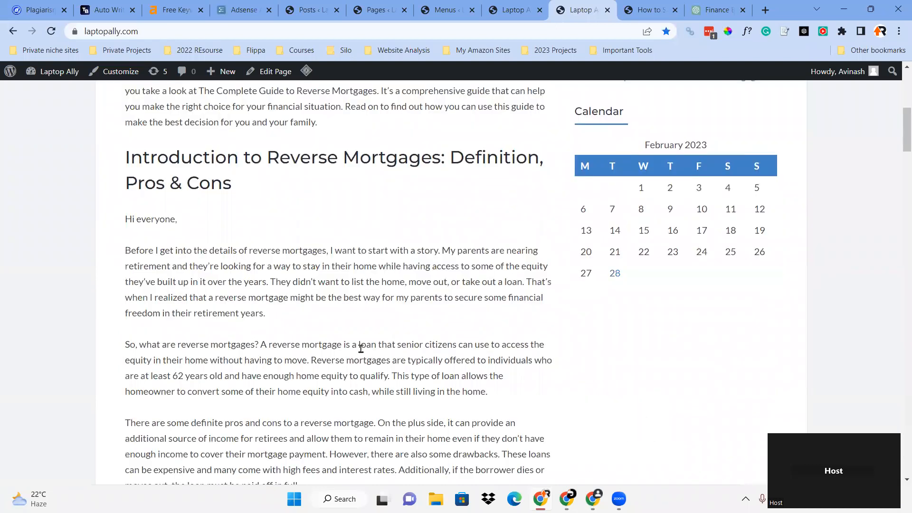
scroll(362, 356, down, 10)
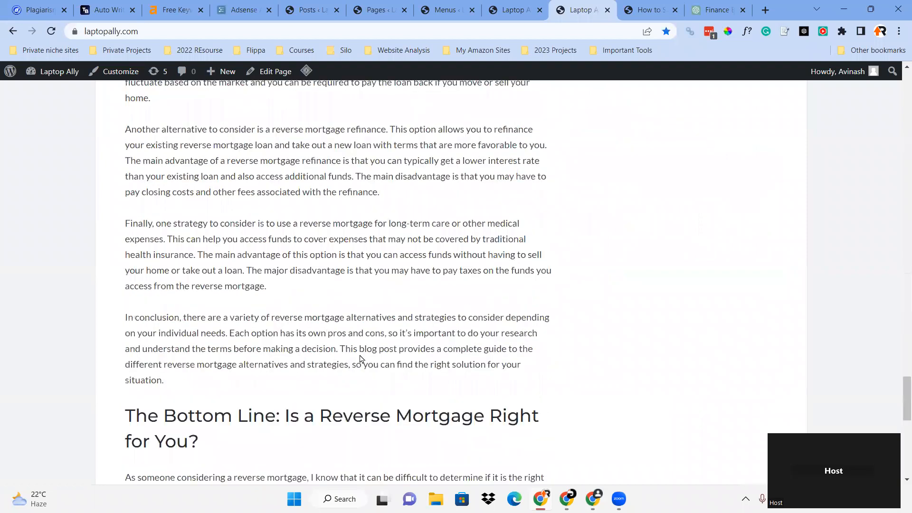
scroll(270, 269, up, 7)
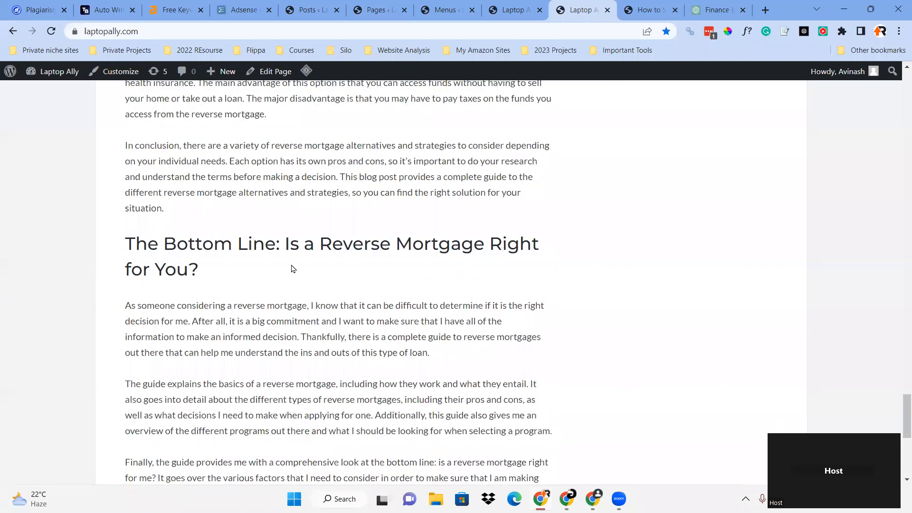
scroll(319, 319, up, 15)
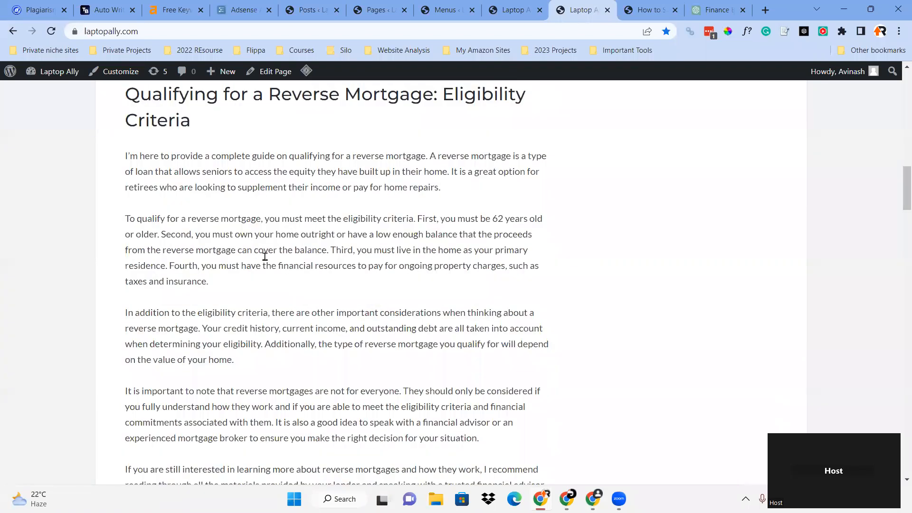
click(144, 206)
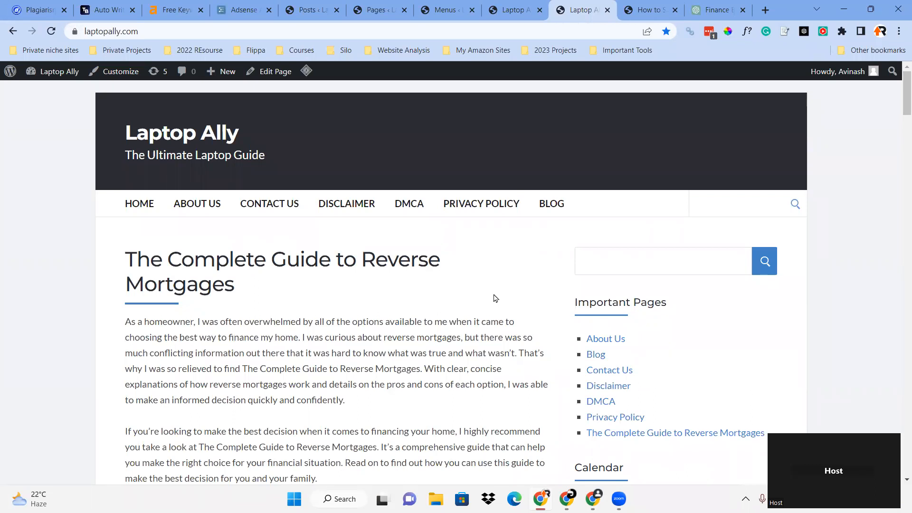
scroll(723, 315, down, 7)
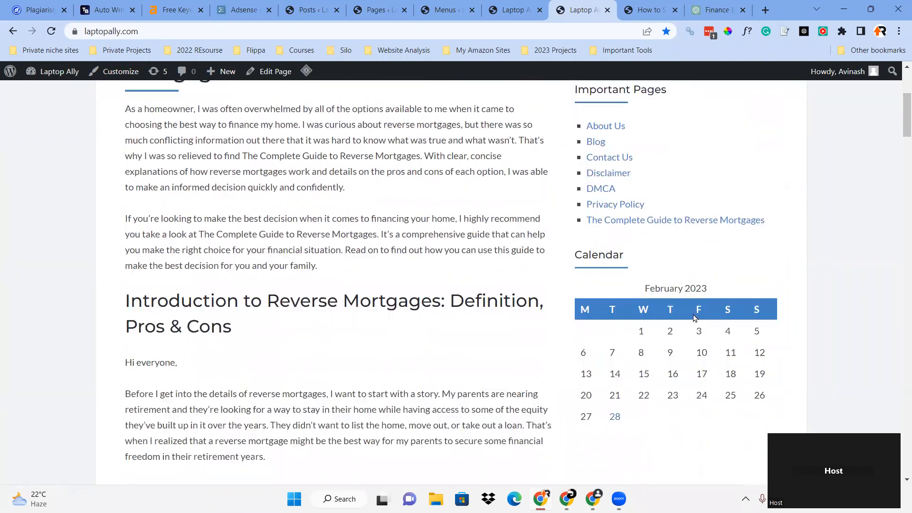
scroll(669, 330, up, 7)
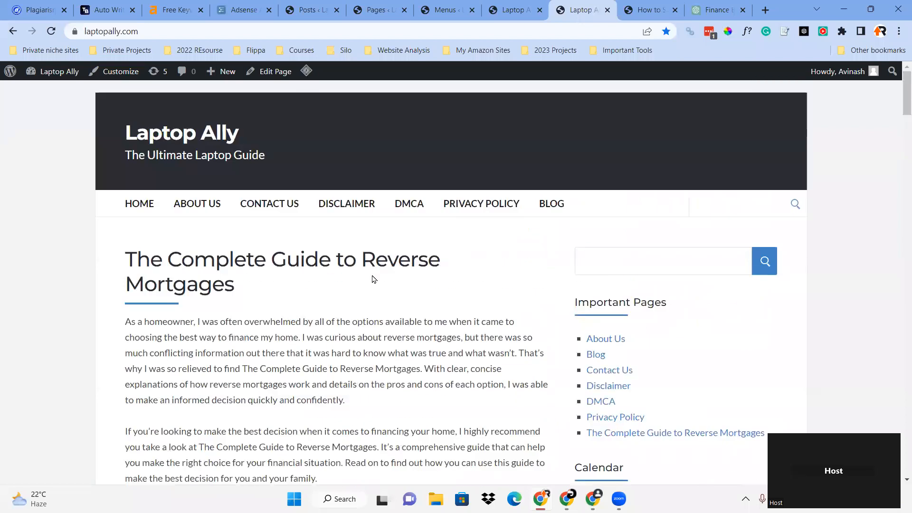
scroll(373, 279, down, 5)
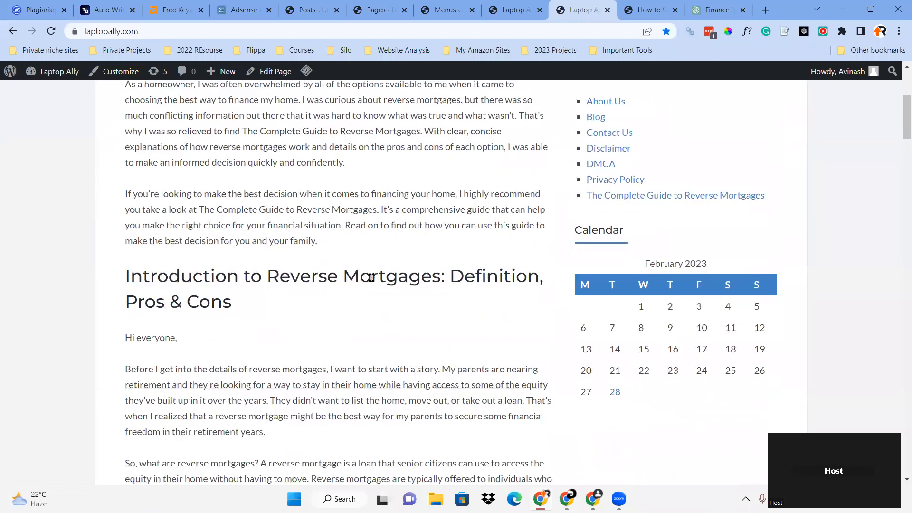
scroll(371, 278, down, 6)
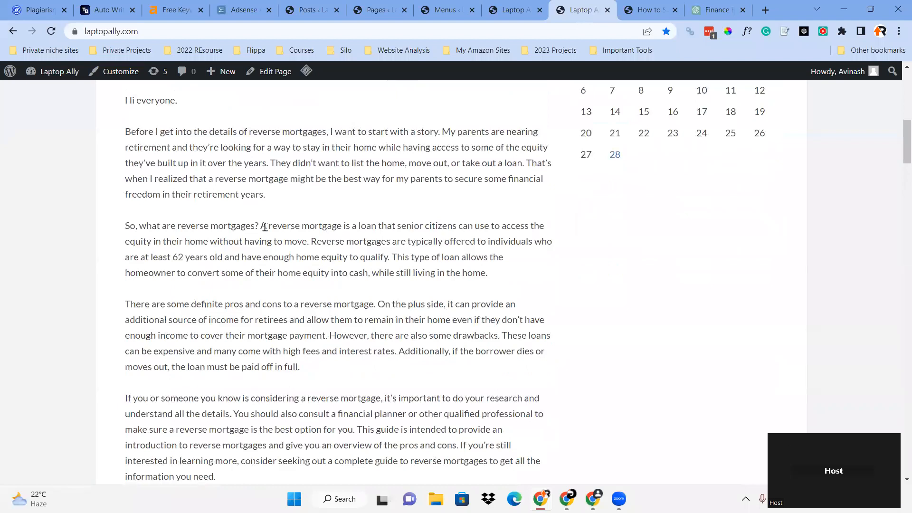
scroll(393, 291, down, 6)
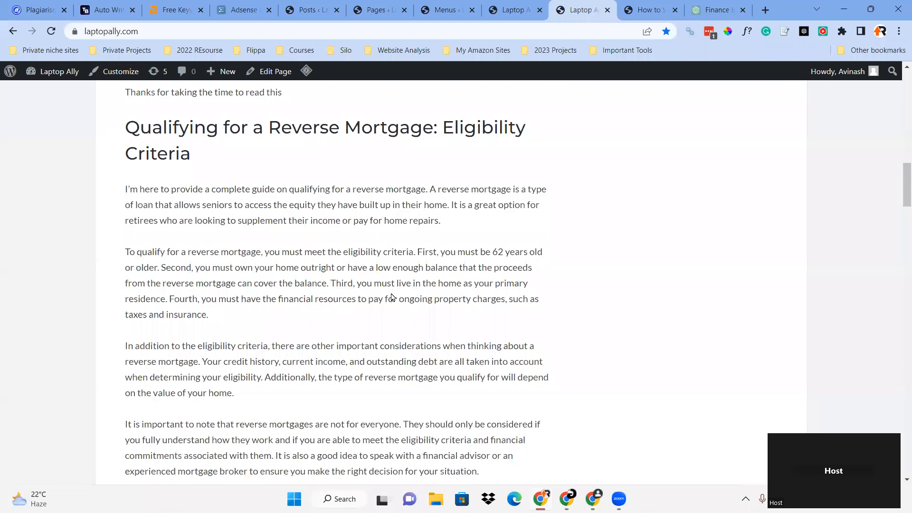
key(Home)
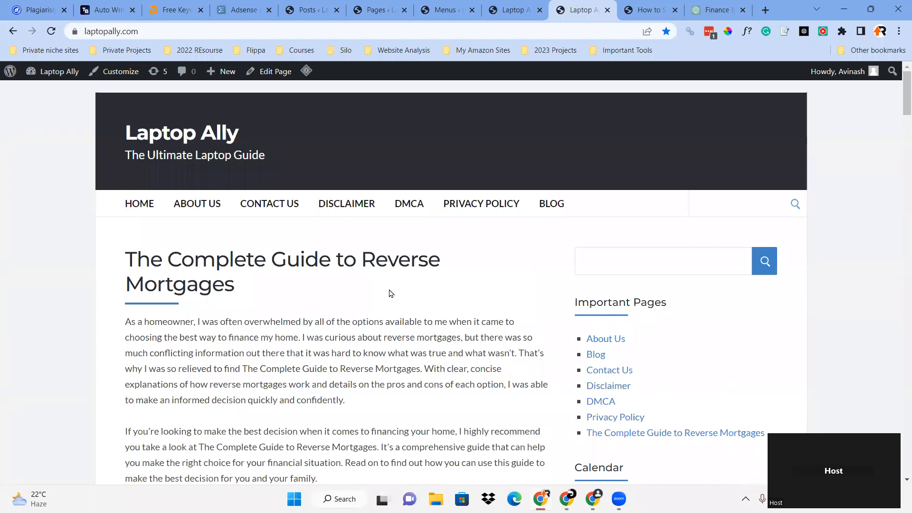
scroll(369, 283, down, 3)
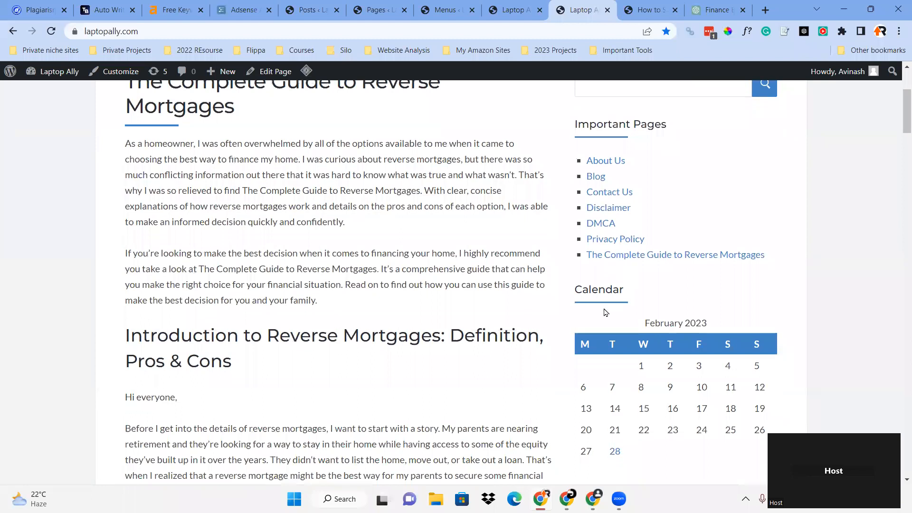
scroll(191, 290, up, 3)
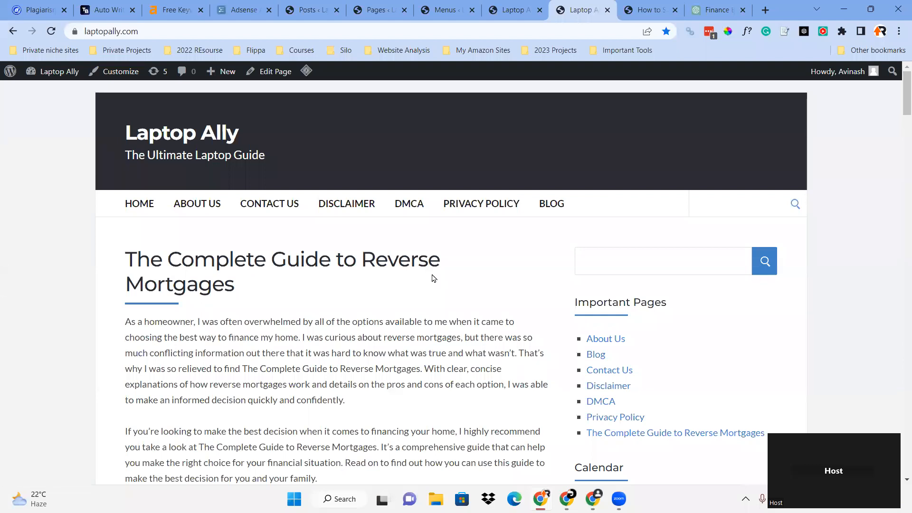
scroll(418, 289, down, 1)
scroll(405, 310, up, 1)
click(144, 209)
scroll(315, 311, down, 4)
scroll(317, 310, up, 4)
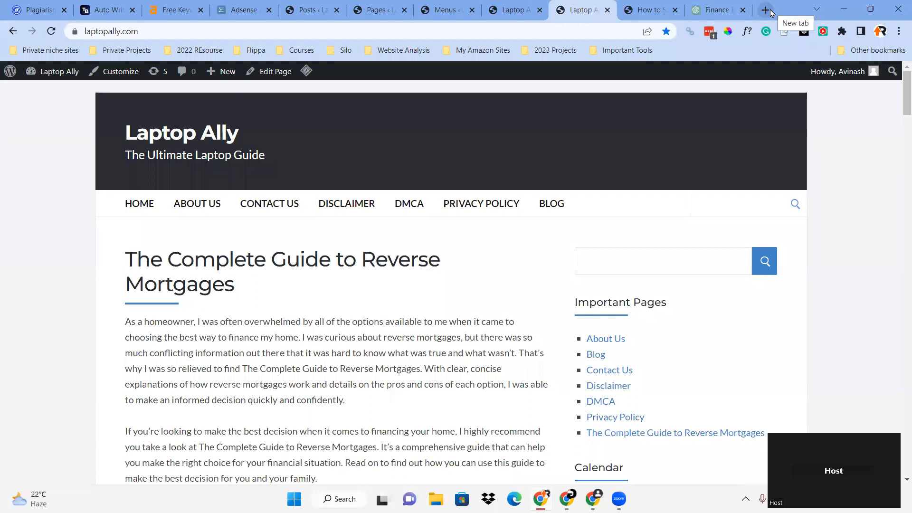
Open expireddomains.net in a new browser tab and log in to the member area.
key(ctrl+t)
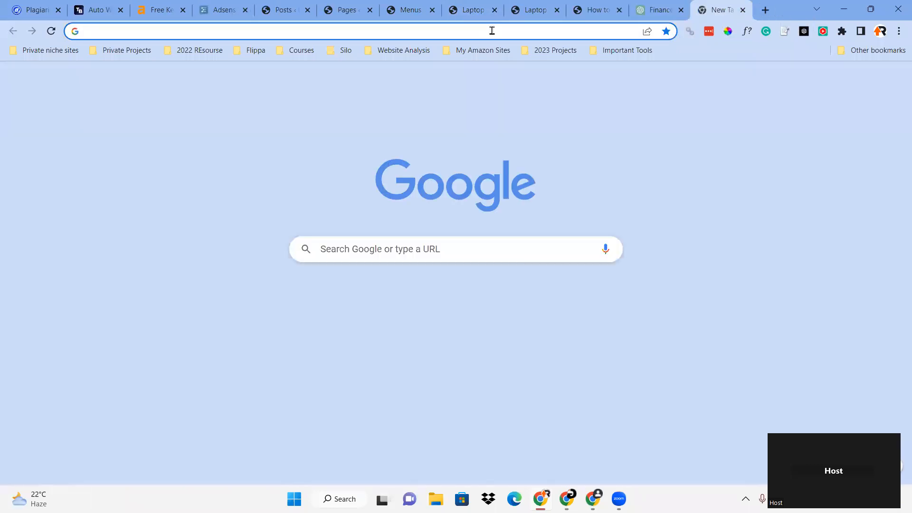
text(expireddomains.net)
key(Return)
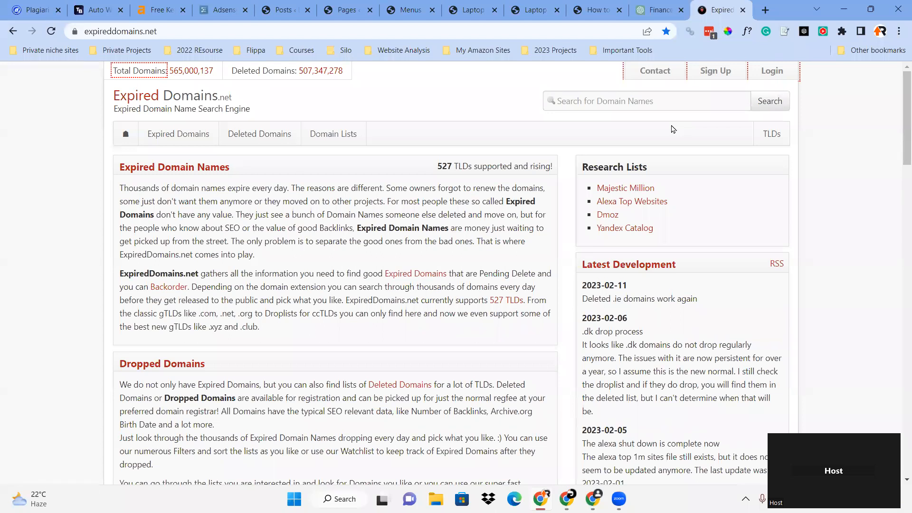
click(768, 75)
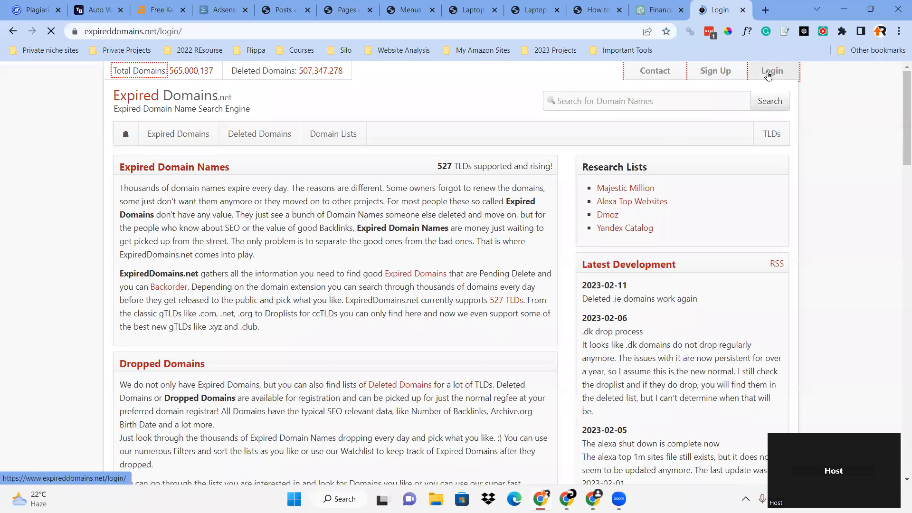
click(151, 277)
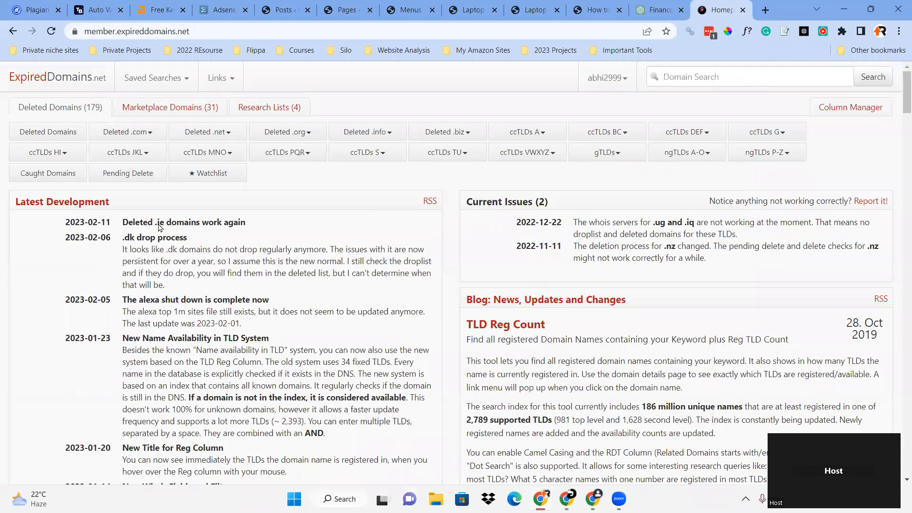
Open the list of deleted .com domains and show its filter options.
click(129, 133)
click(131, 154)
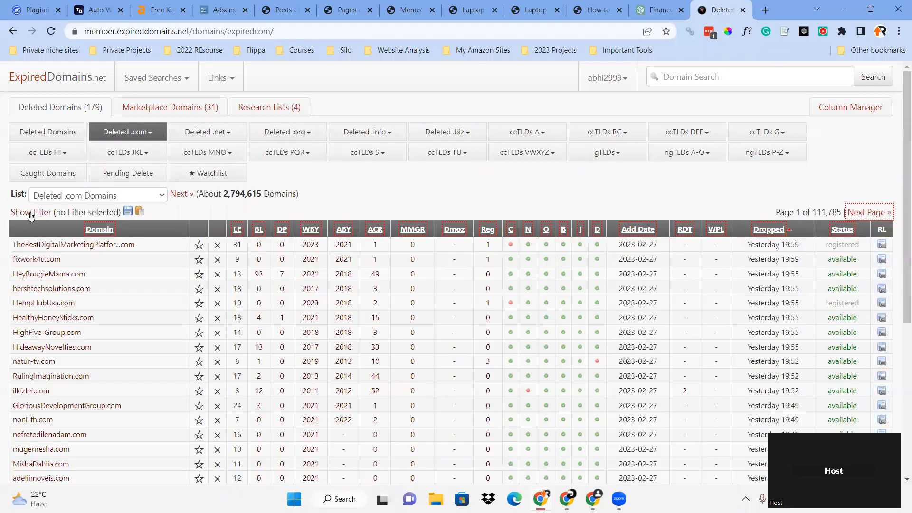
click(33, 212)
scroll(279, 308, down, 1)
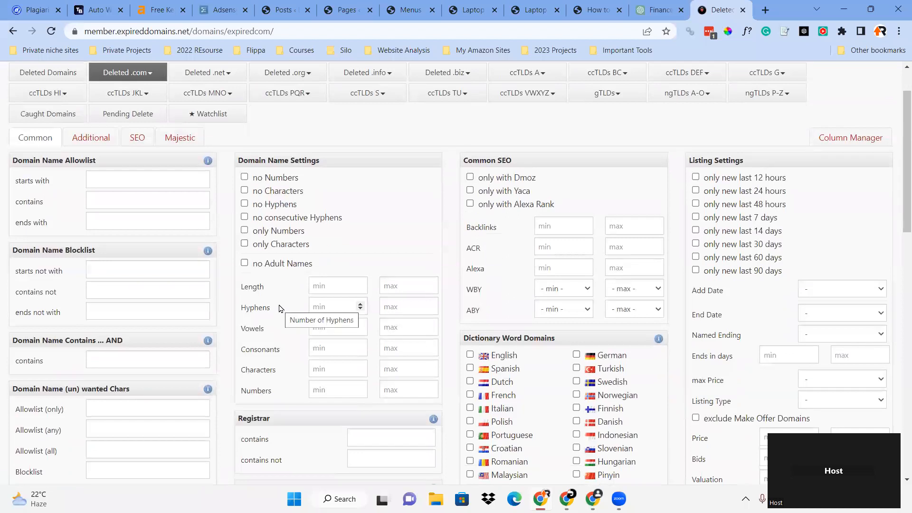
Filter the deleted .com domain list to names containing "laptop" and apply the filter.
click(108, 198)
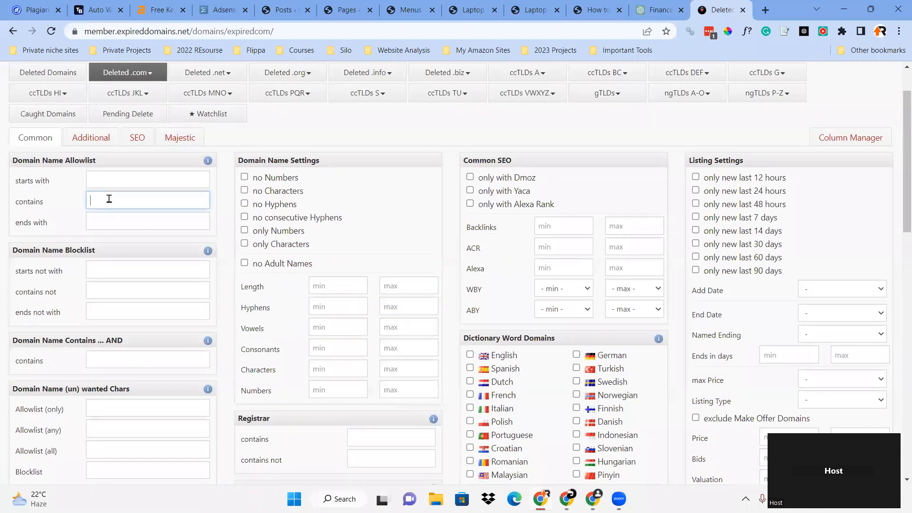
text(laptop)
scroll(229, 210, down, 5)
scroll(149, 329, down, 4)
click(37, 109)
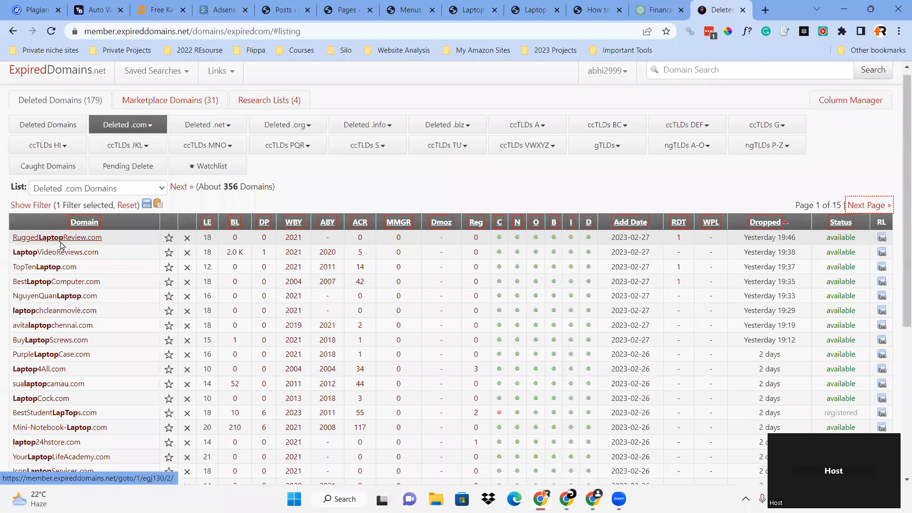
Open the RuggedLaptopReview.com listing in a new browser tab and copy the domain name ruggedlaptopreview.com from the GoDaddy page.
right_click(49, 237)
key(t)
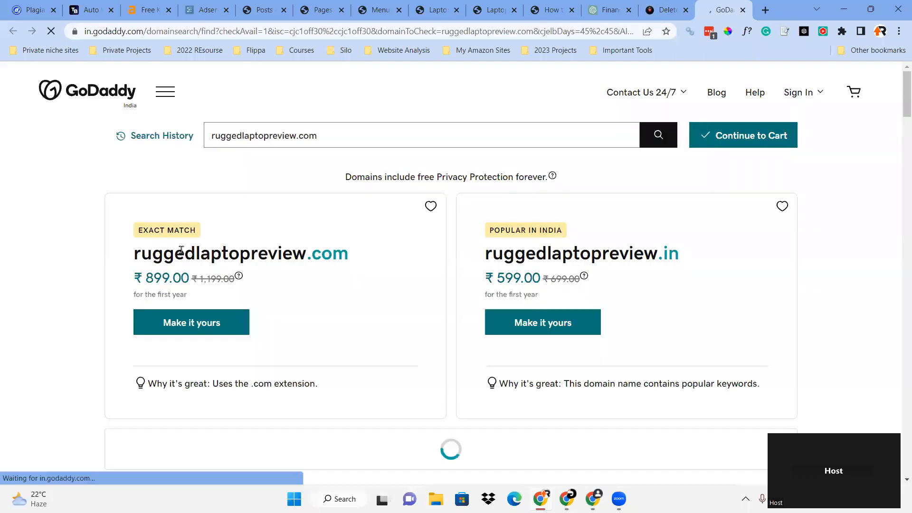
double_click(216, 254)
key(ctrl+c)
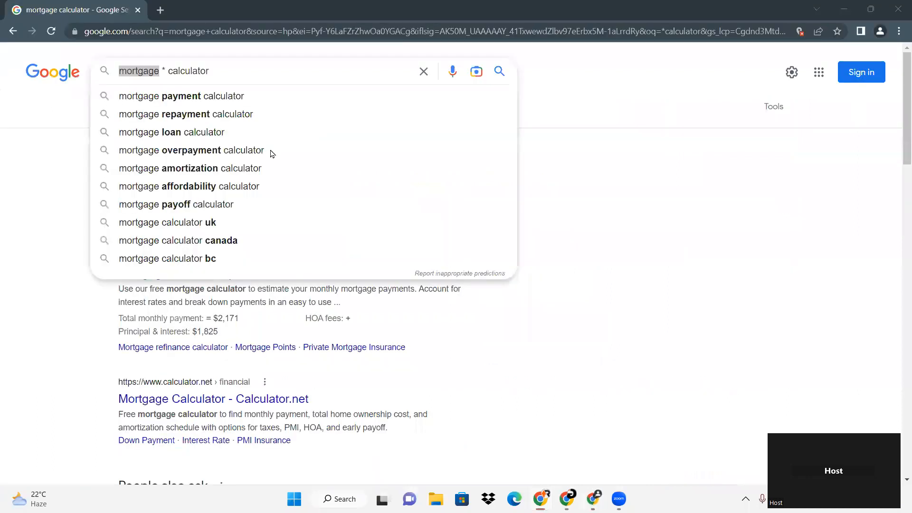
Switch to the other browser window and search Google for site:ruggedlaptopreview.com to check for indexed pages.
click(258, 72)
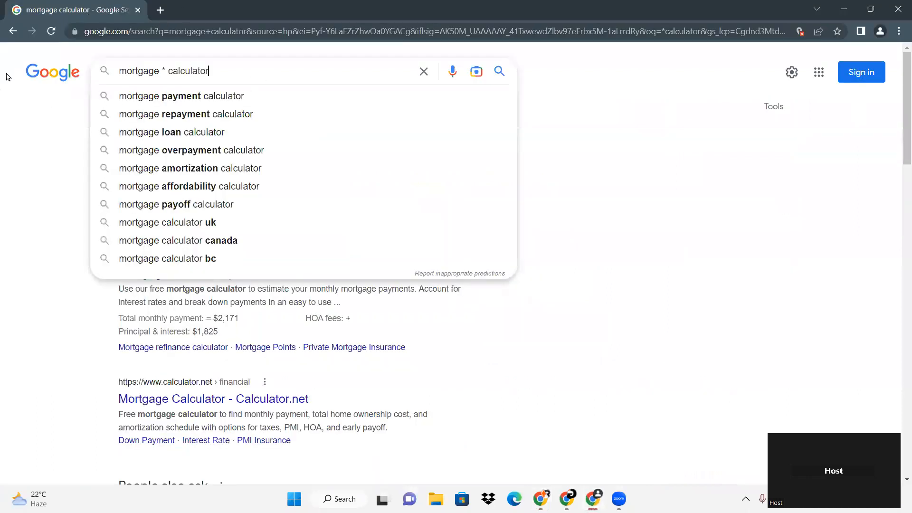
key(ctrl+a)
text(site:)
key(ctrl+v)
key(Return)
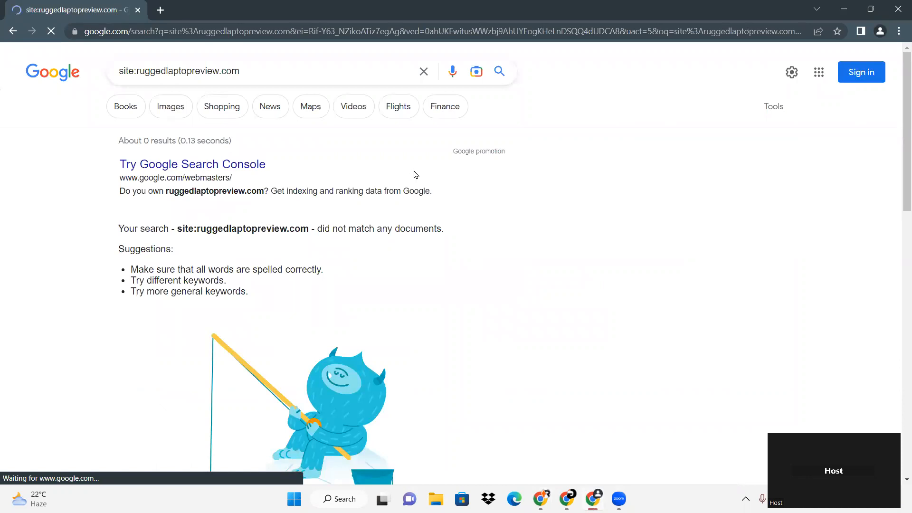
Find the Wayback Machine in a new browser tab and look up the archive history of ruggedlaptopreview.com.
click(162, 9)
click(170, 27)
text(wayback machine)
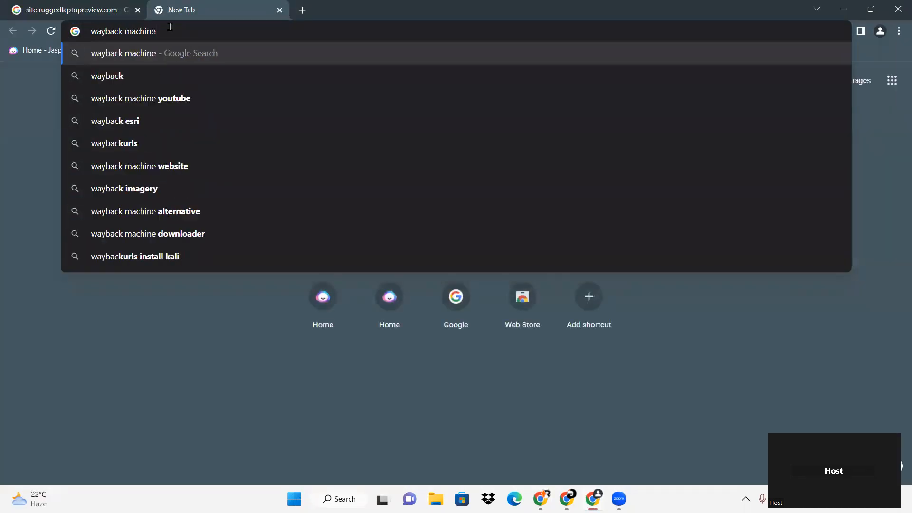
key(Return)
click(153, 181)
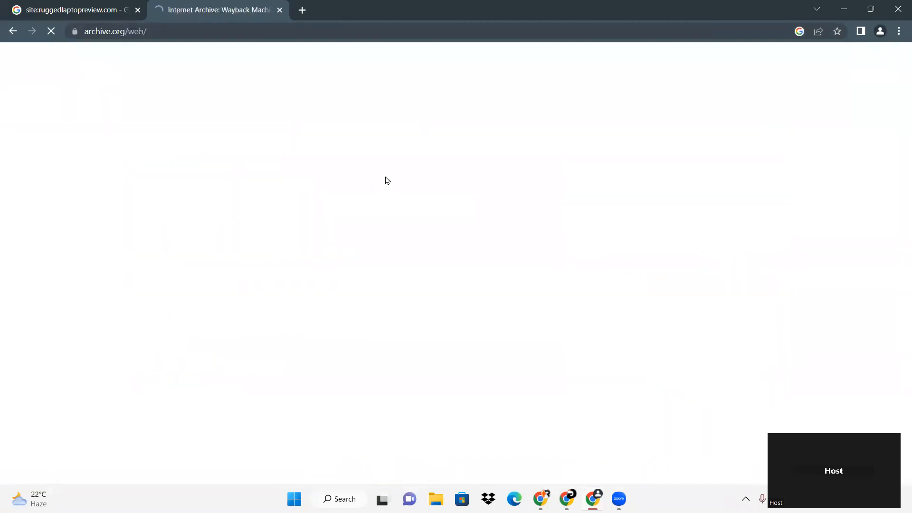
click(452, 141)
key(ctrl+v)
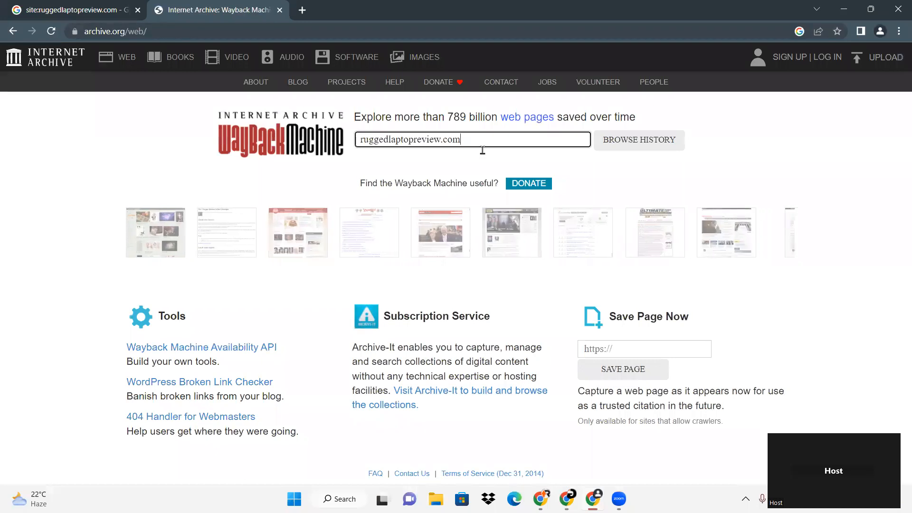
click(625, 139)
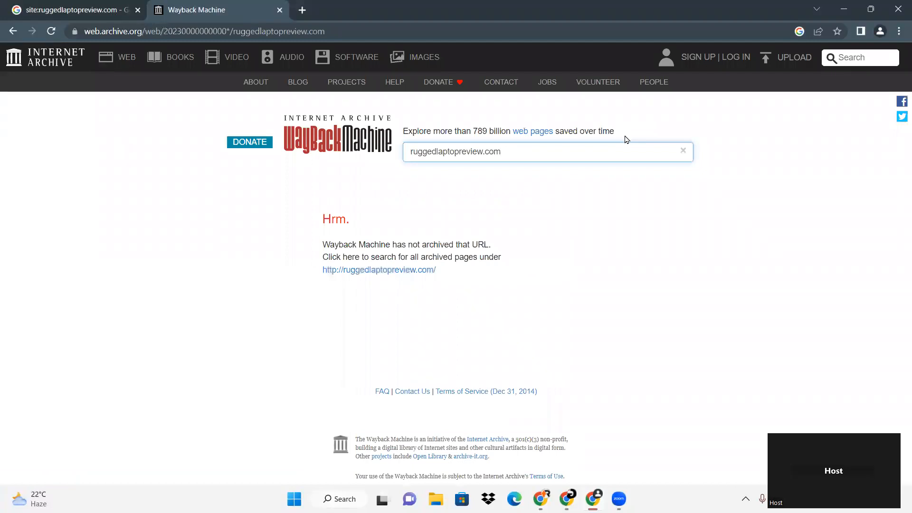
click(482, 186)
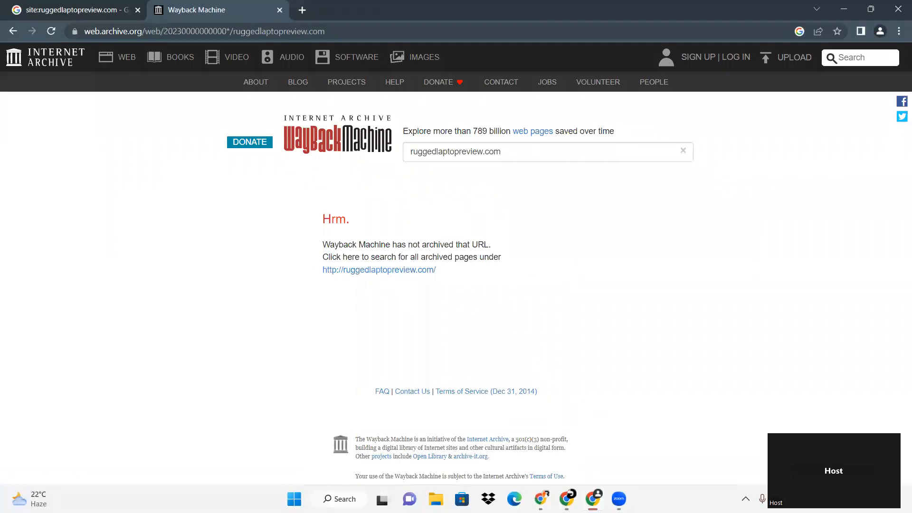
Return to the window with the domain list, close the GoDaddy page and copy the name bestlaptopzz.com from the list.
click(541, 499)
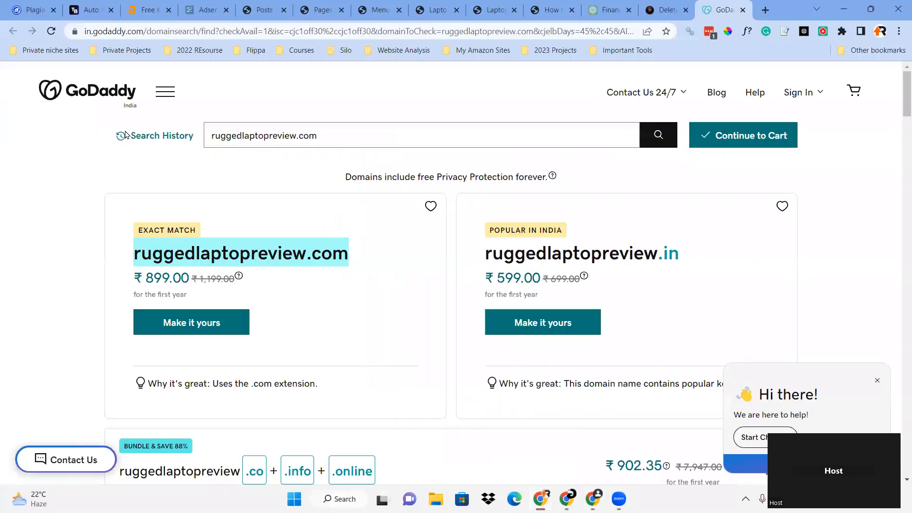
click(742, 10)
scroll(163, 257, down, 5)
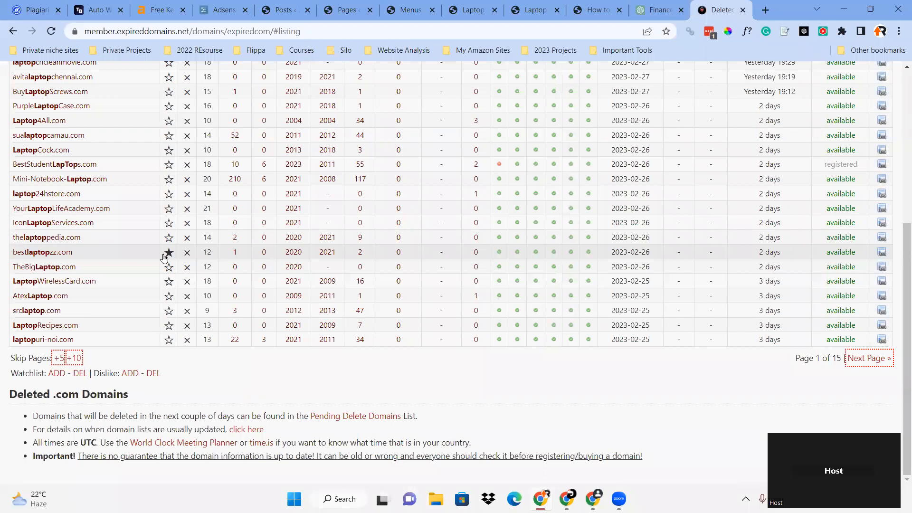
triple_click(51, 253)
right_click(52, 253)
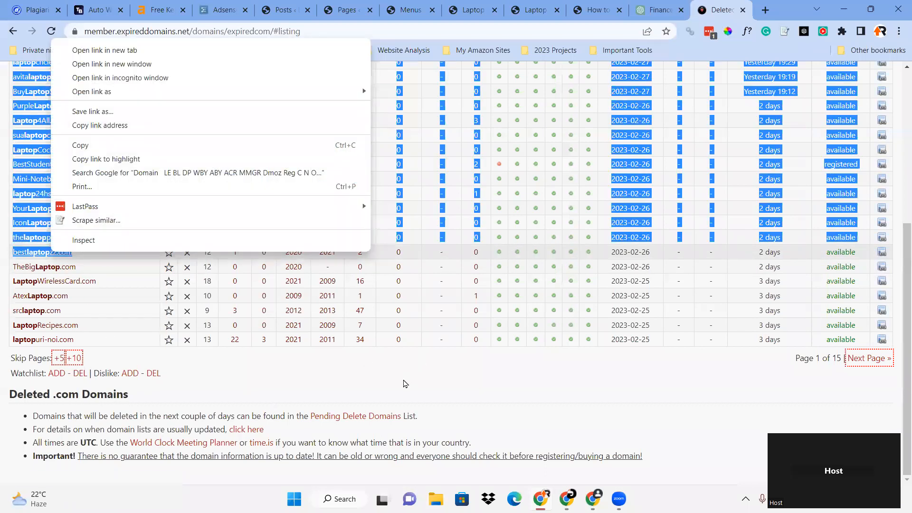
click(71, 265)
drag(13, 254, 59, 252)
key(ctrl+c)
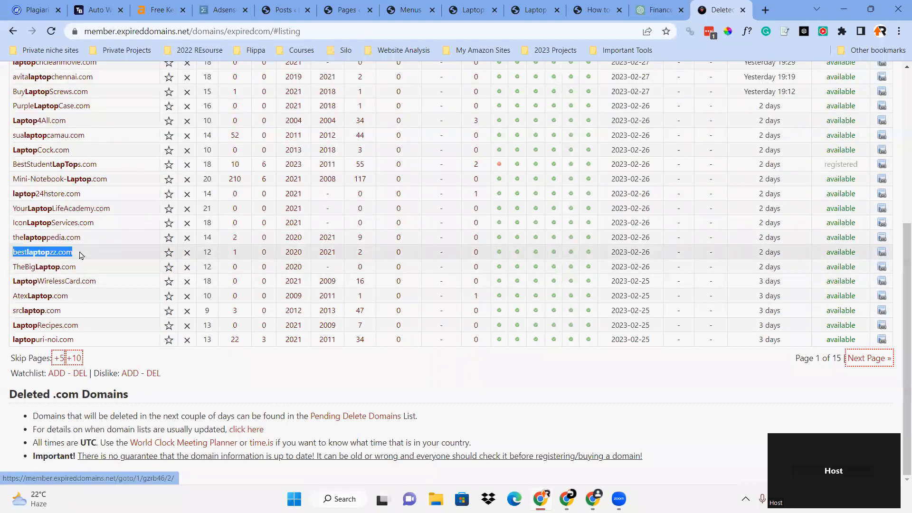
right_click(59, 250)
click(90, 355)
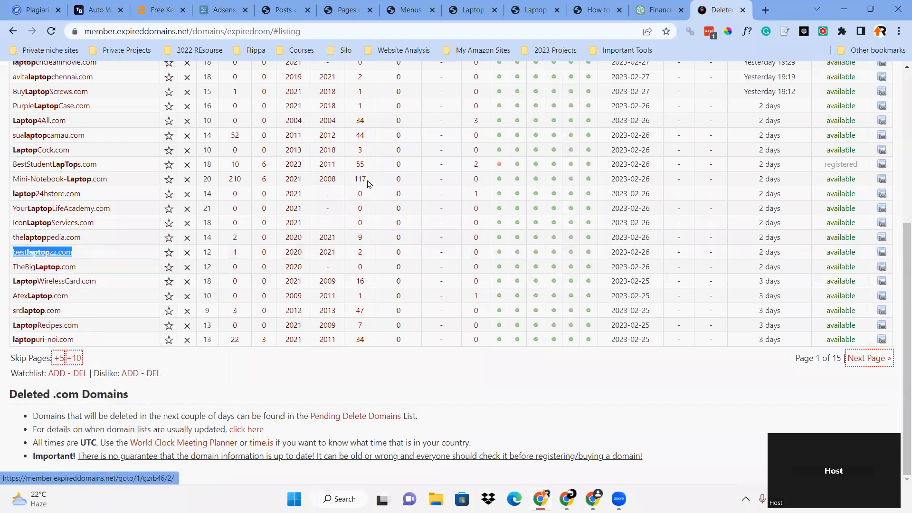
Look up bestlaptopzz.com in the Wayback Machine and show its 2021 capture calendar.
key(alt+Tab)
key(ctrl+v)
key(Return)
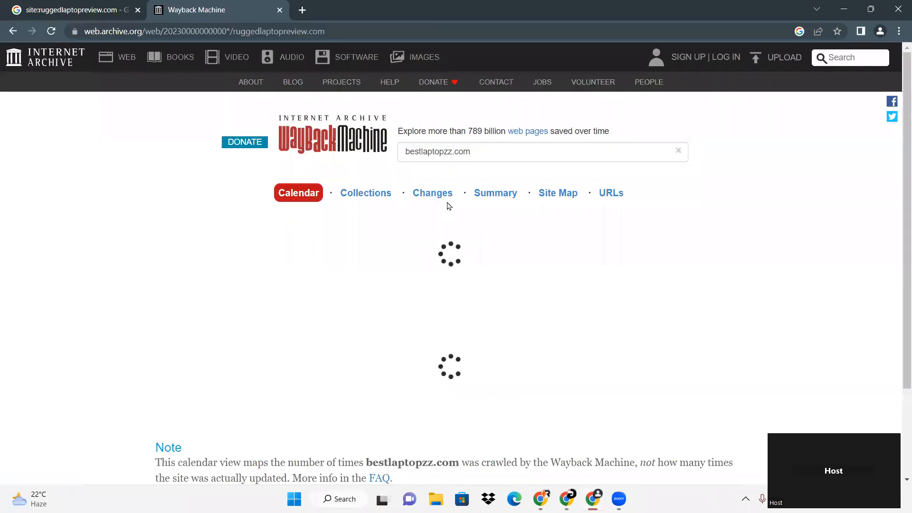
click(705, 297)
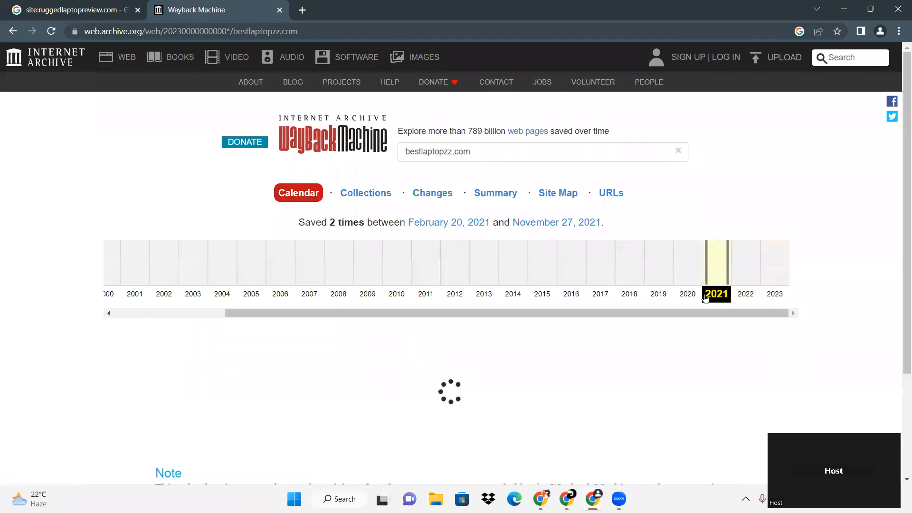
scroll(706, 390, down, 2)
scroll(705, 391, down, 3)
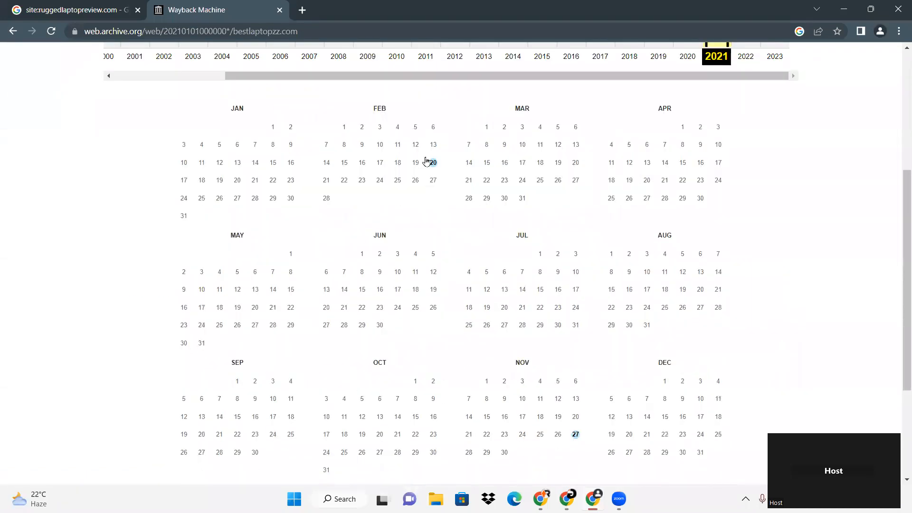
Open the February 20, 2021 capture of bestlaptopzz.com in a new browser tab and view its first posts.
mouse_move(432, 163)
right_click(447, 213)
click(480, 222)
click(358, 7)
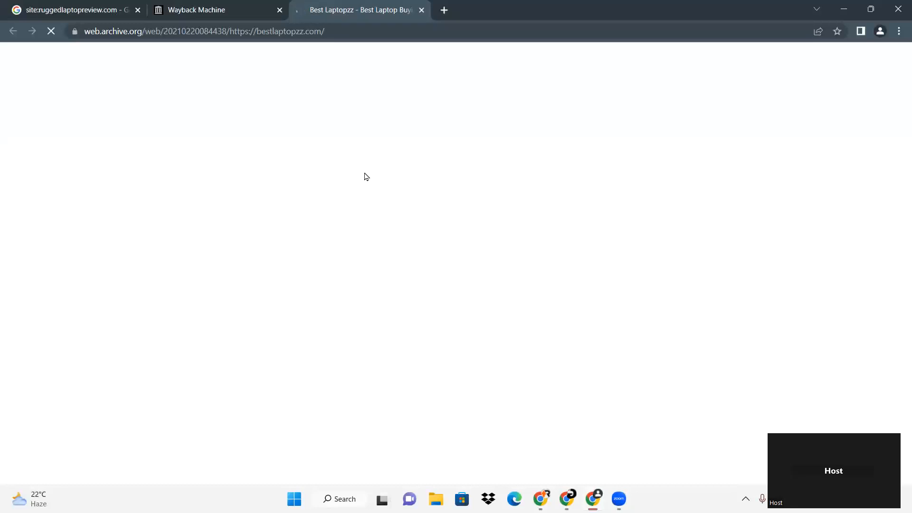
scroll(313, 228, down, 5)
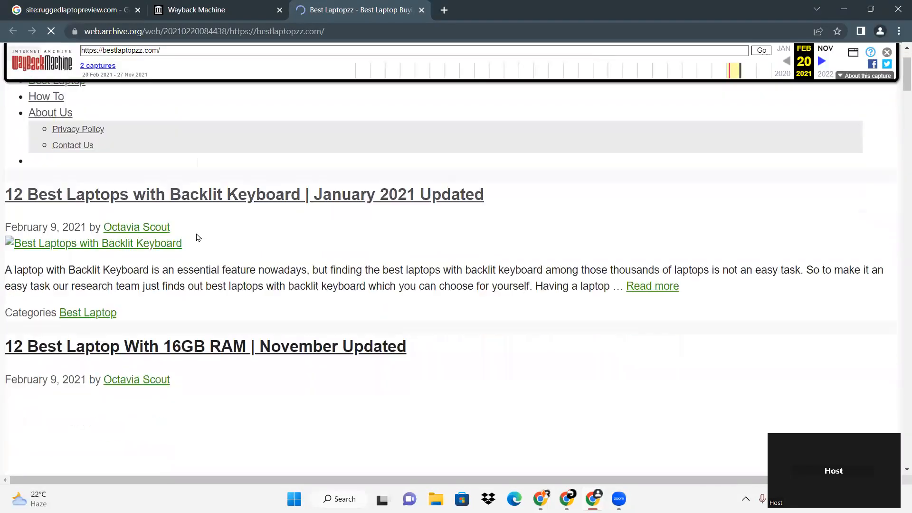
scroll(229, 336, up, 4)
scroll(230, 337, down, 2)
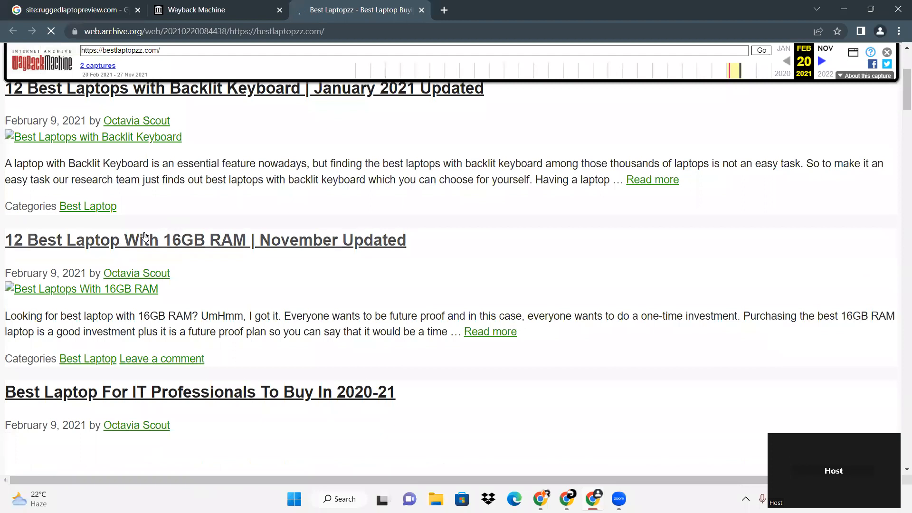
scroll(276, 149, up, 1)
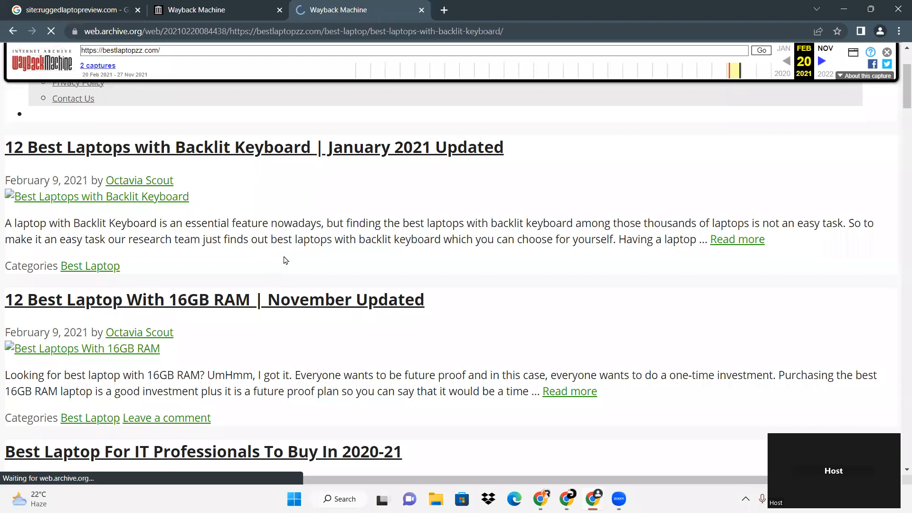
Go back from the archived backlit keyboard article, try the 16GB RAM laptop article and return to the archived home page.
click(15, 31)
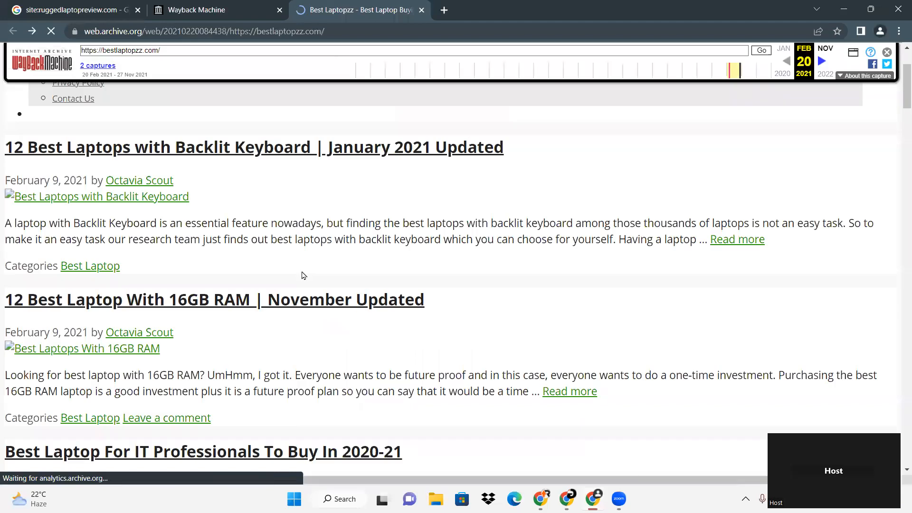
scroll(347, 247, down, 3)
click(346, 249)
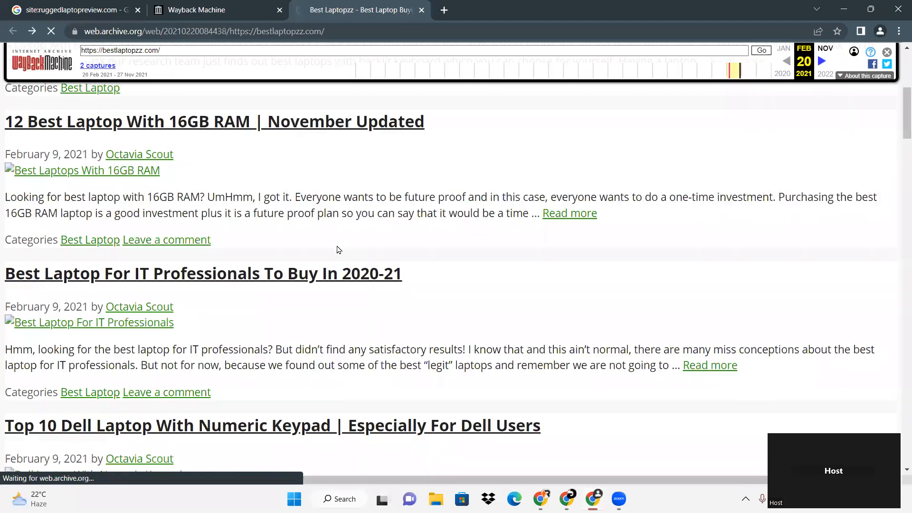
click(12, 32)
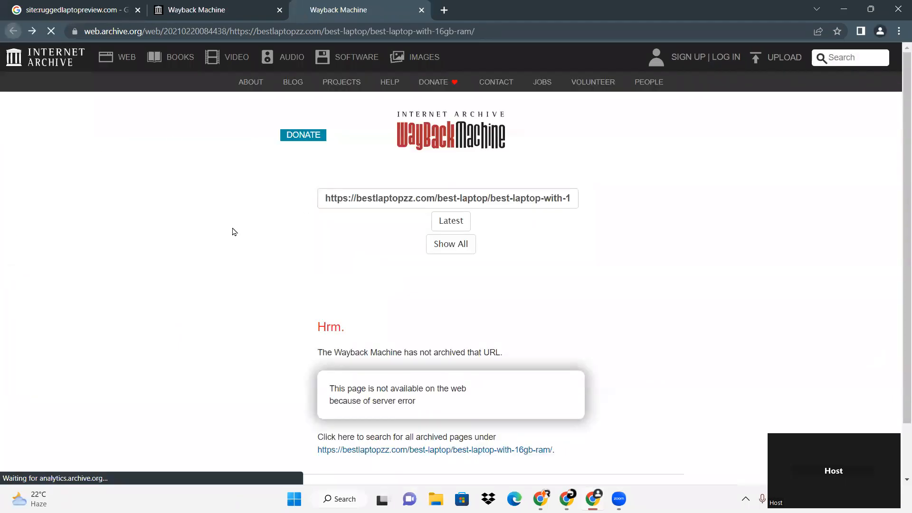
Look through the archived home page's posts, recent posts, categories, page links and footer.
scroll(283, 267, down, 18)
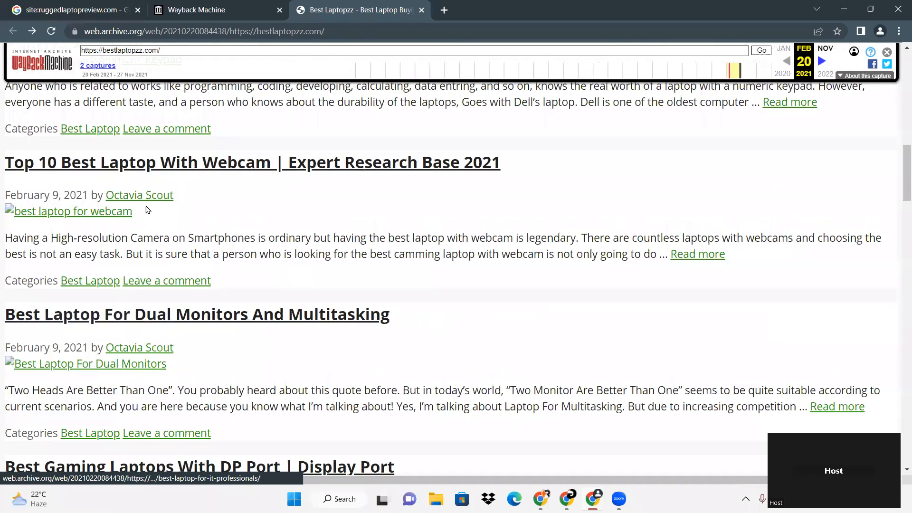
scroll(393, 340, down, 6)
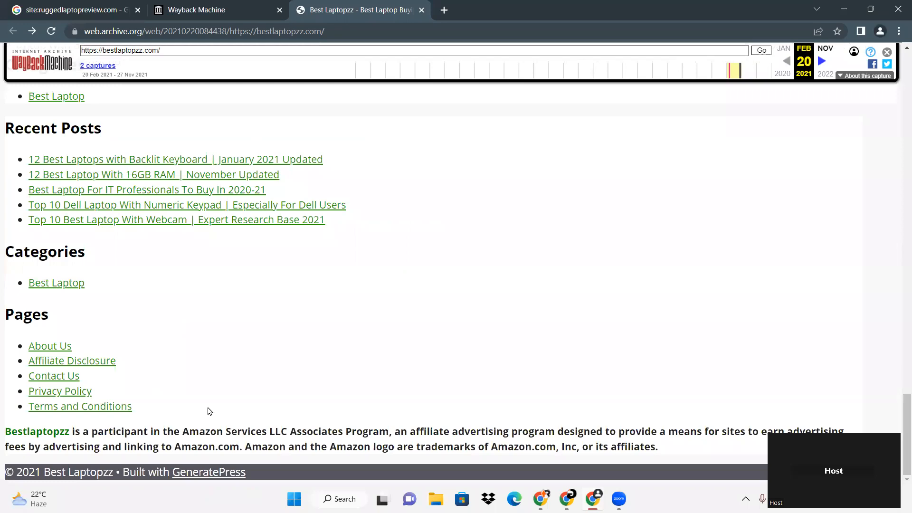
scroll(261, 228, up, 12)
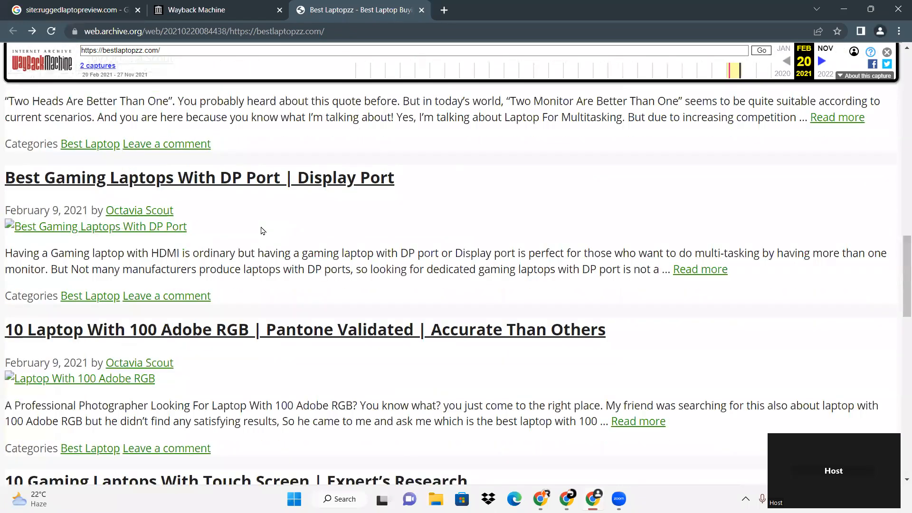
scroll(402, 240, up, 5)
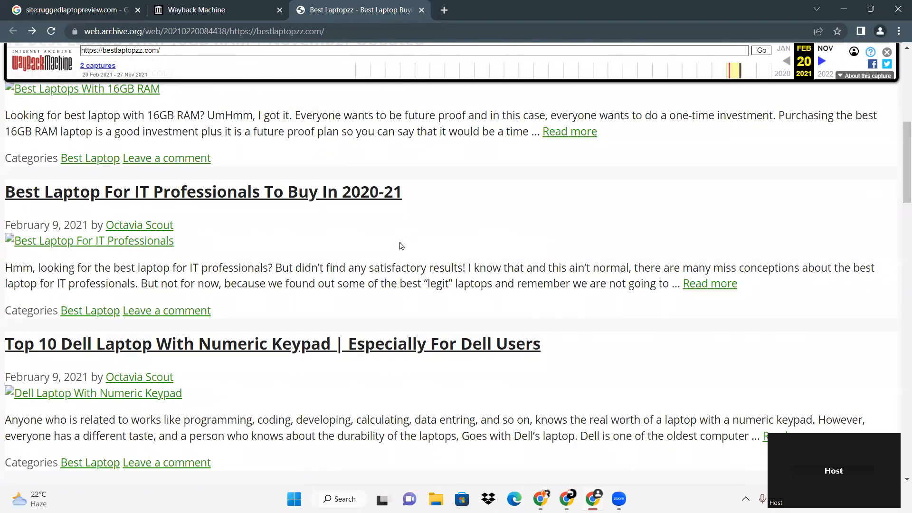
scroll(399, 245, up, 5)
scroll(392, 285, up, 2)
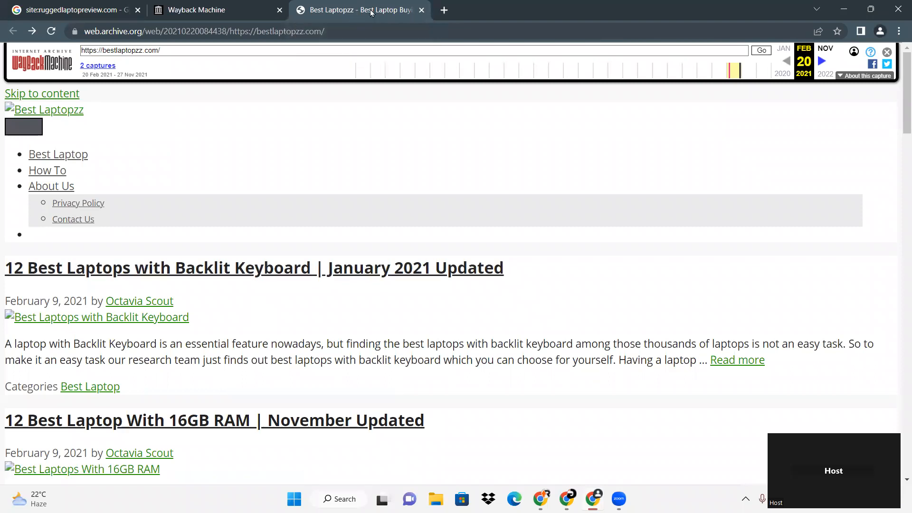
Search Google for who.is in a new browser tab, open the Who.is website and return to the window with the domain list.
click(444, 10)
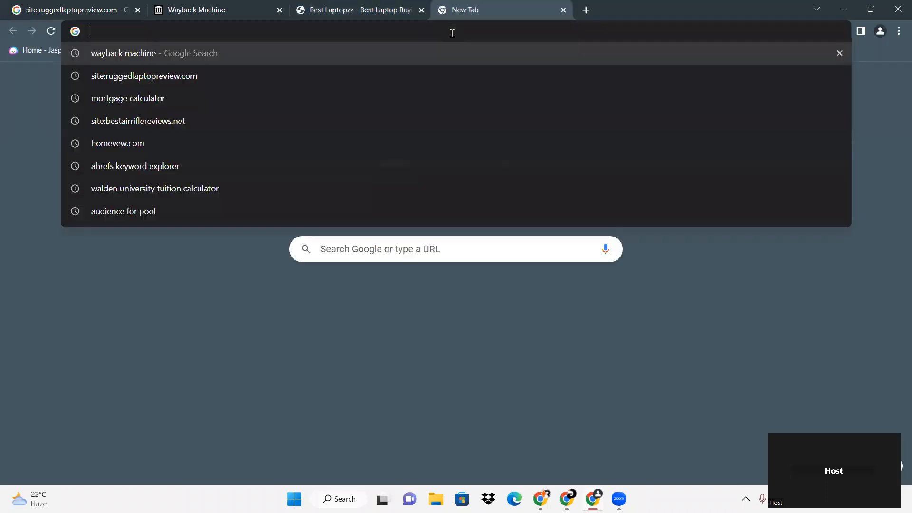
text(who)
key(Return)
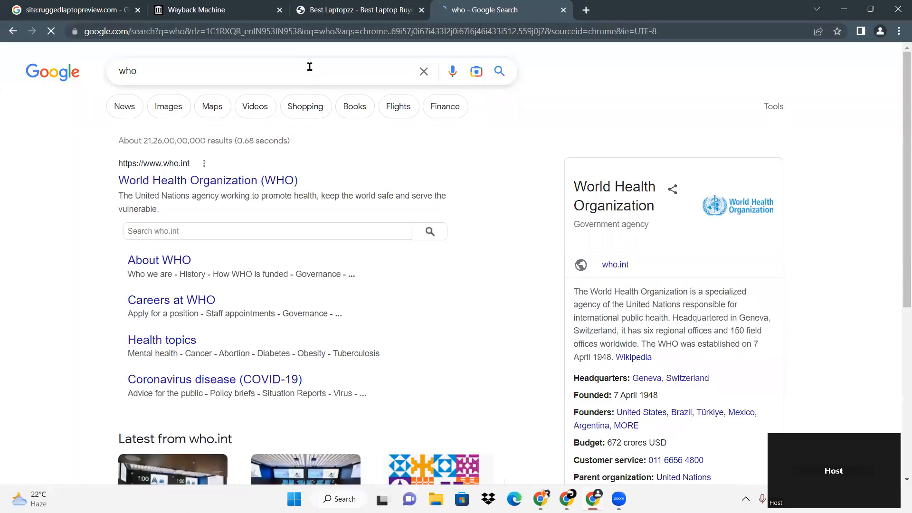
text(.is)
key(Return)
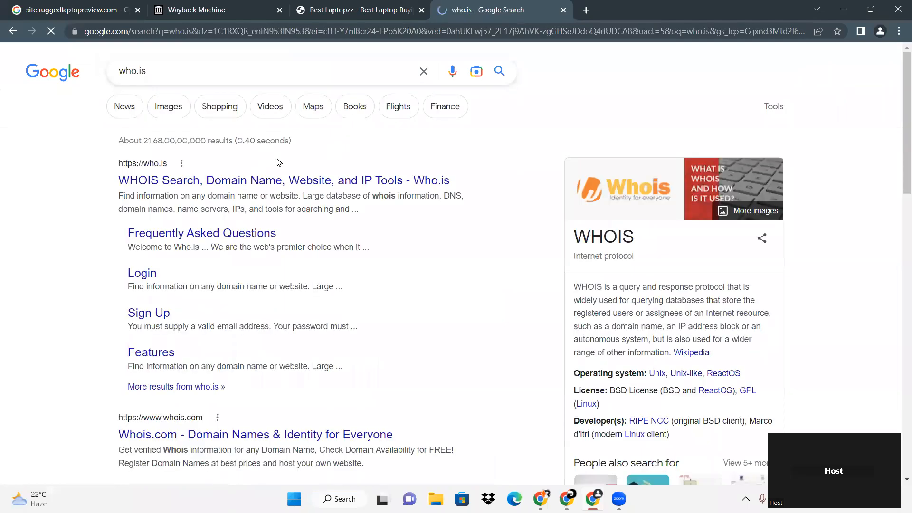
click(207, 187)
key(alt+Tab)
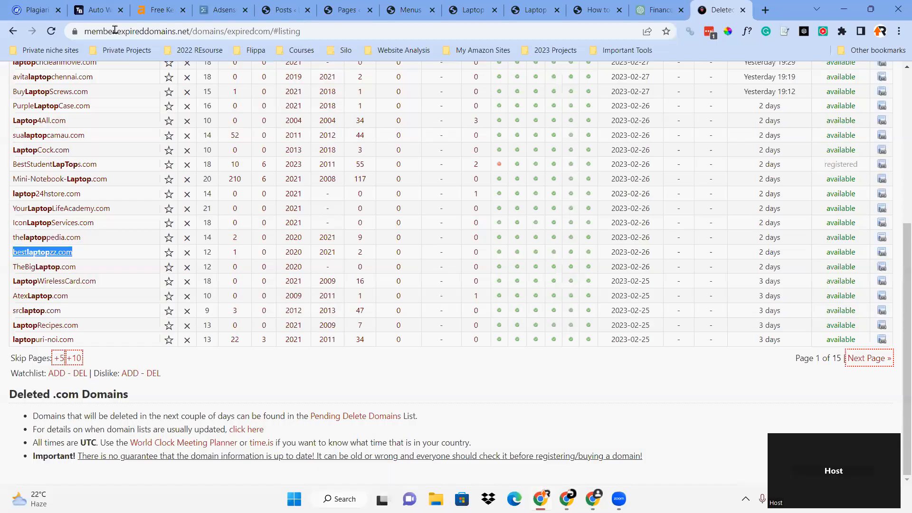
click(535, 10)
click(177, 30)
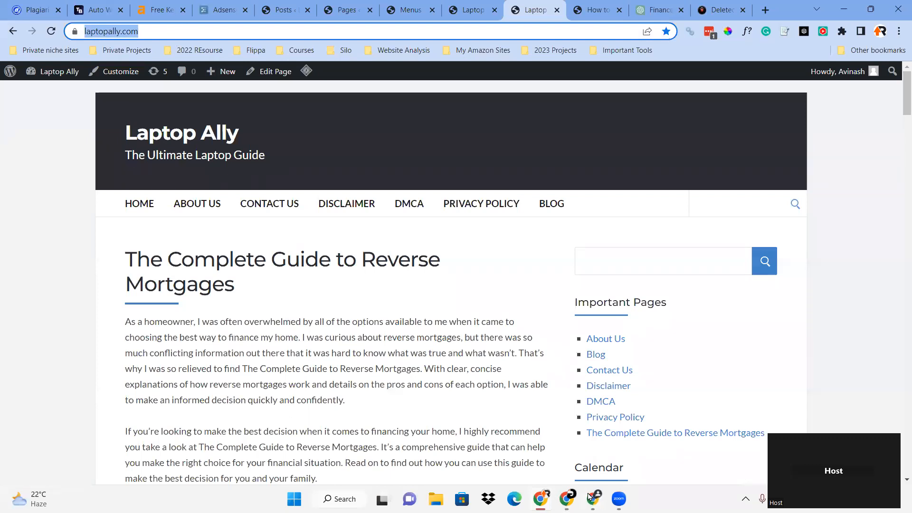
key(alt+Tab)
click(378, 172)
text(https://laptopally.com)
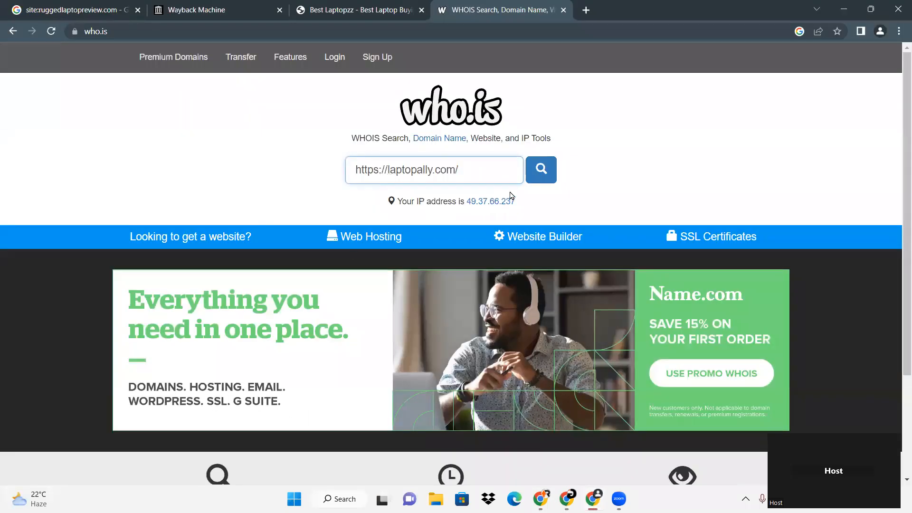
click(547, 182)
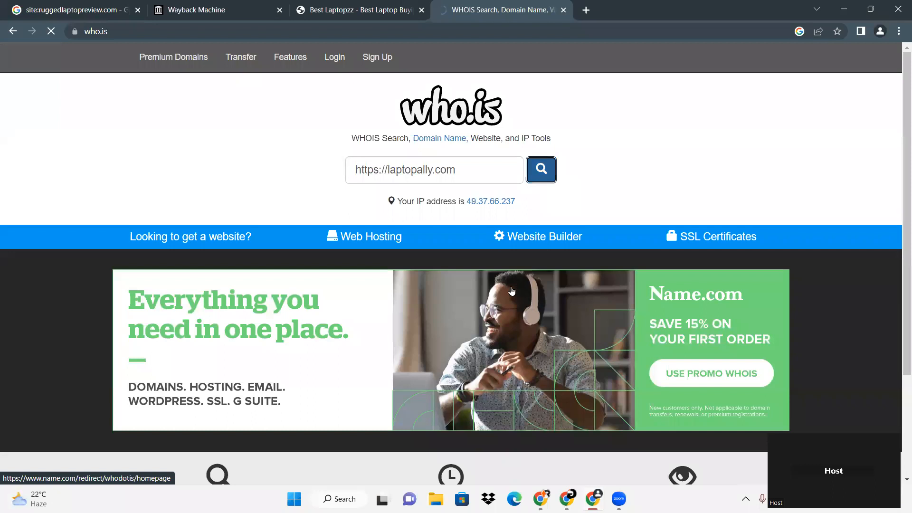
Close the archived Best Laptopzz and Wayback Machine tabs, and check the registration date in laptopally.com's WHOIS record.
click(421, 10)
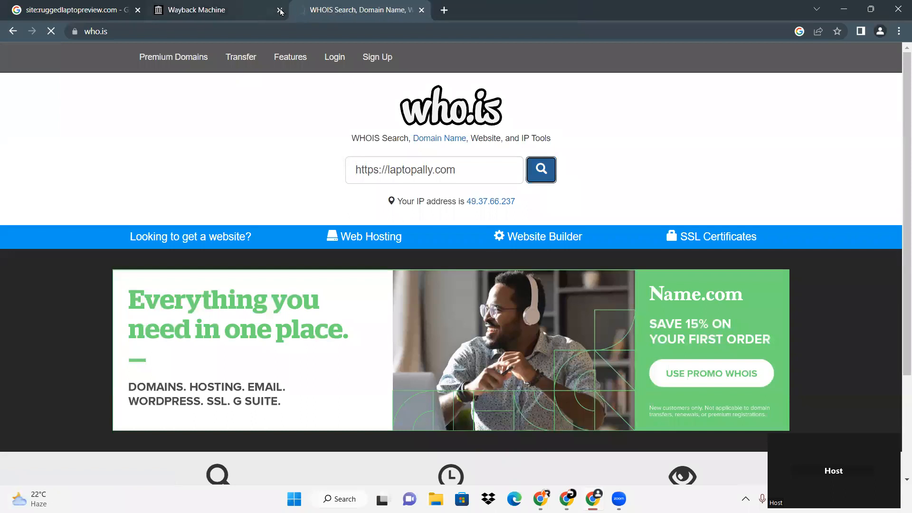
click(280, 9)
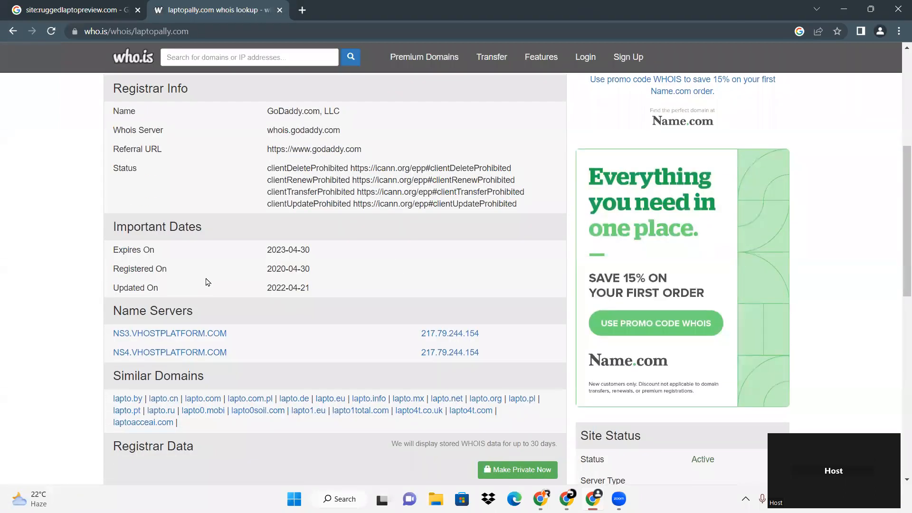
drag(315, 265, 252, 270)
scroll(292, 268, down, 1)
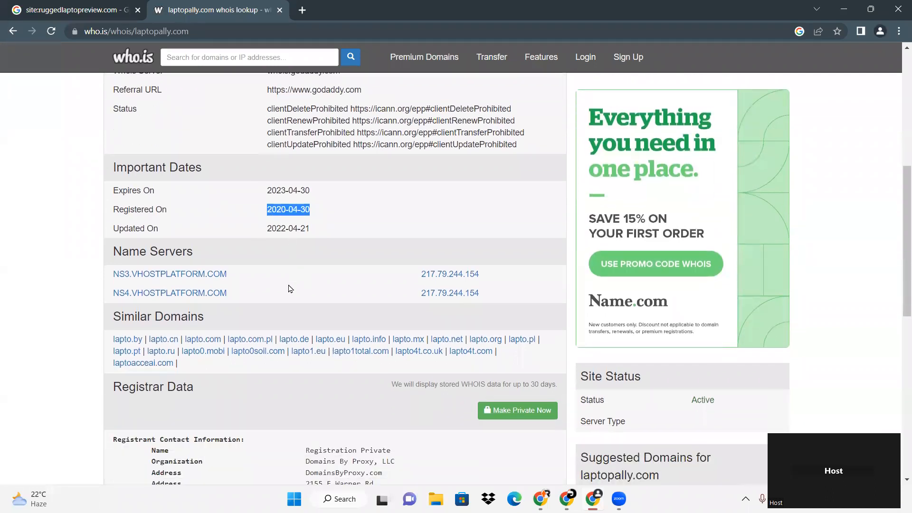
scroll(338, 281, up, 7)
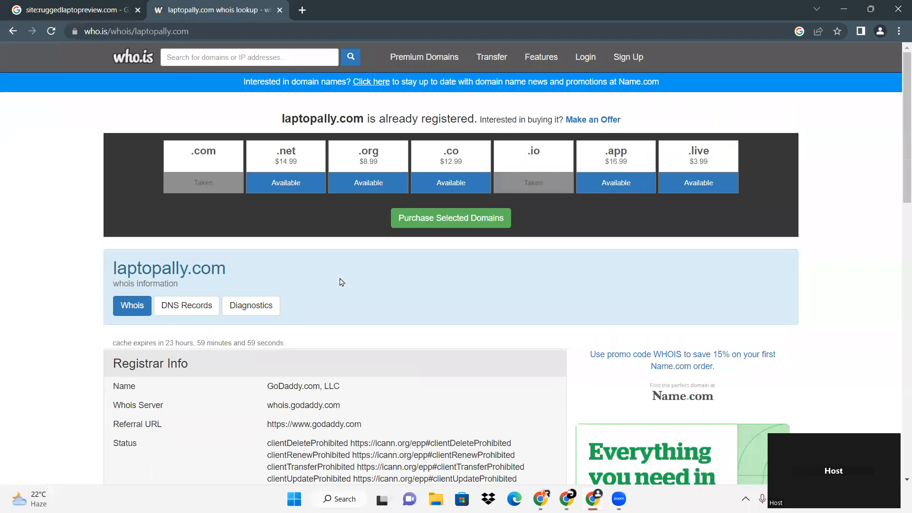
Close the Who.is tab and the browser window holding the site:ruggedlaptopreview.com search.
click(280, 10)
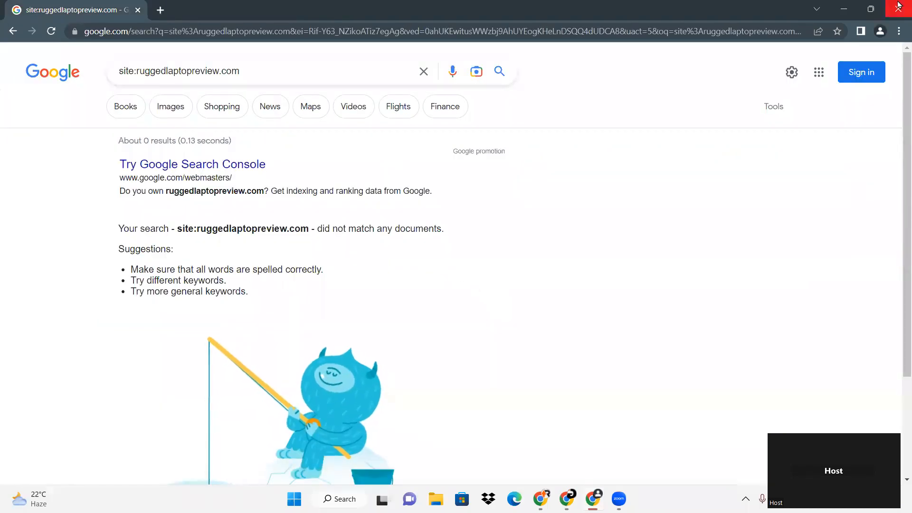
click(898, 5)
scroll(454, 314, up, 3)
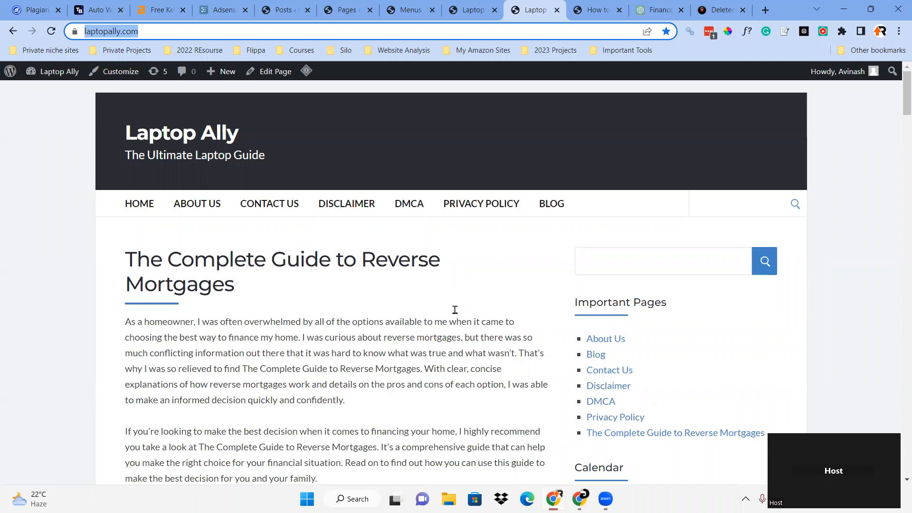
Look through the reverse mortgages guide on the Laptop Ally home page, from its introduction to the eligibility criteria.
click(224, 32)
key(ctrl+a)
click(561, 238)
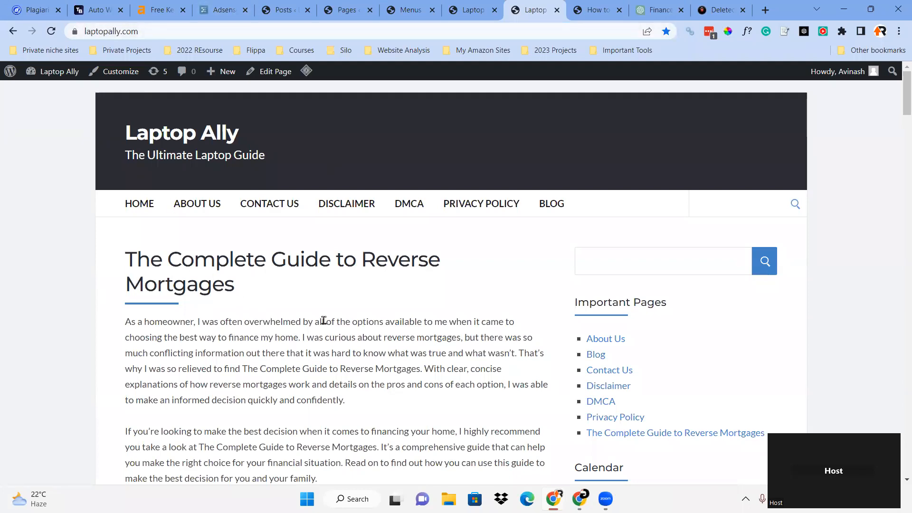
scroll(323, 319, down, 9)
scroll(312, 331, up, 9)
scroll(260, 290, down, 5)
scroll(305, 283, up, 5)
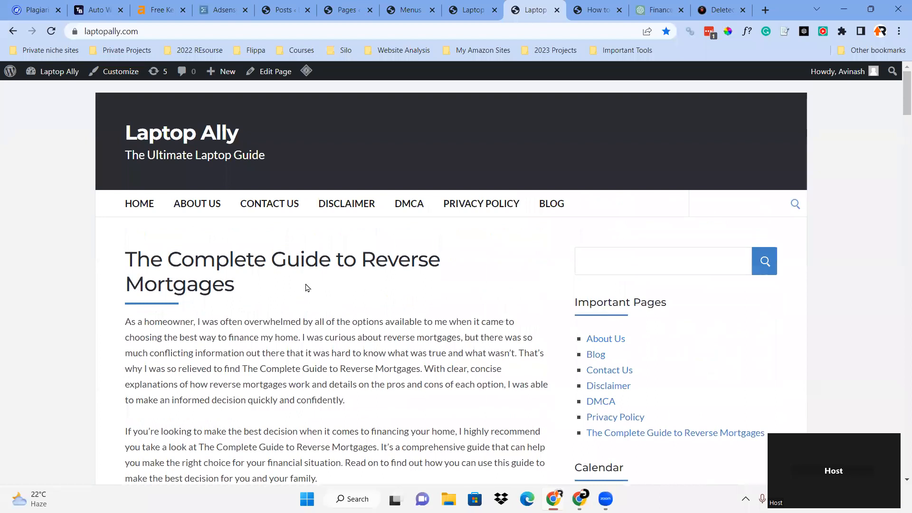
scroll(570, 352, down, 17)
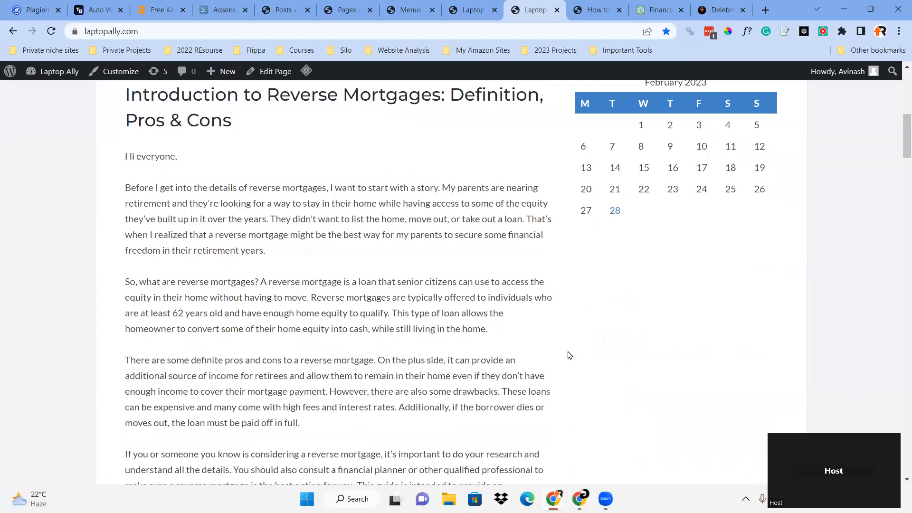
scroll(571, 356, up, 15)
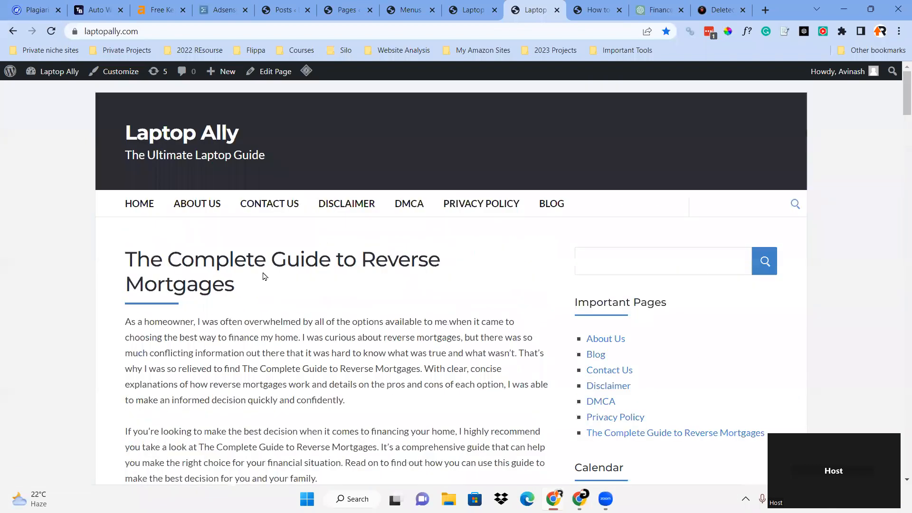
scroll(267, 280, down, 15)
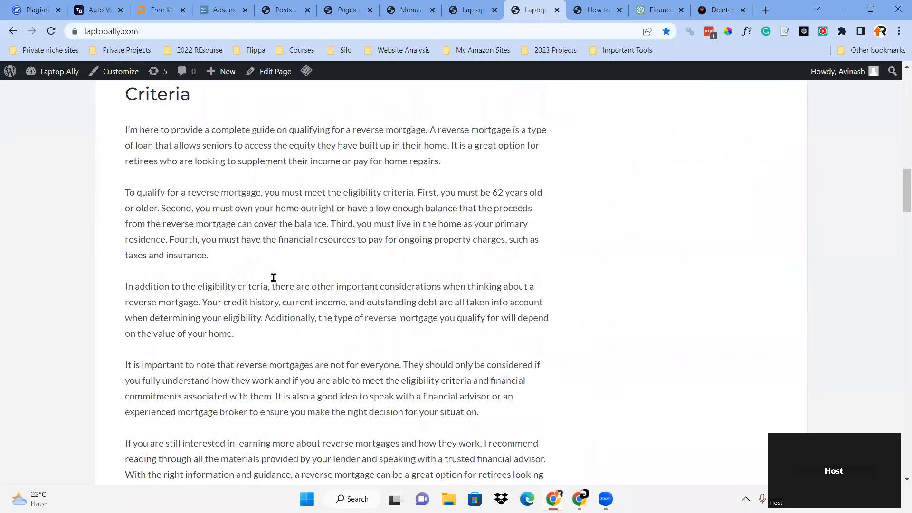
scroll(279, 263, up, 15)
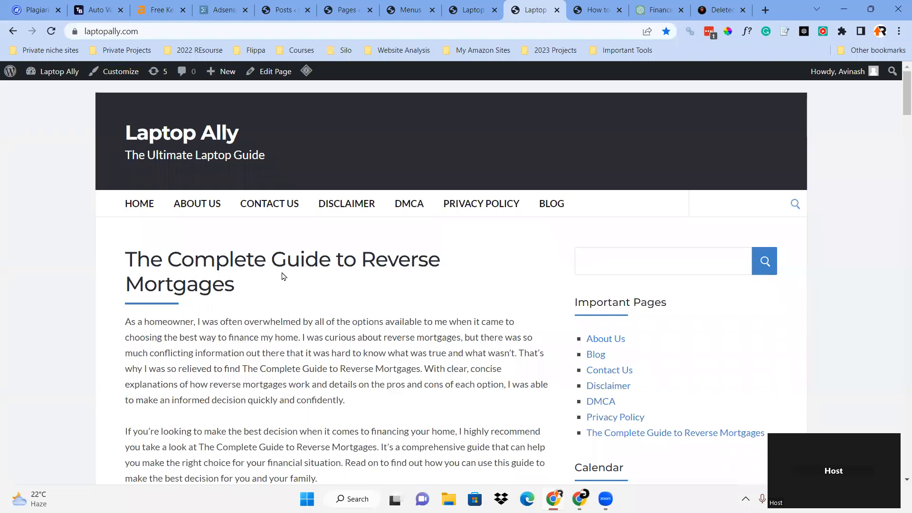
scroll(290, 275, down, 4)
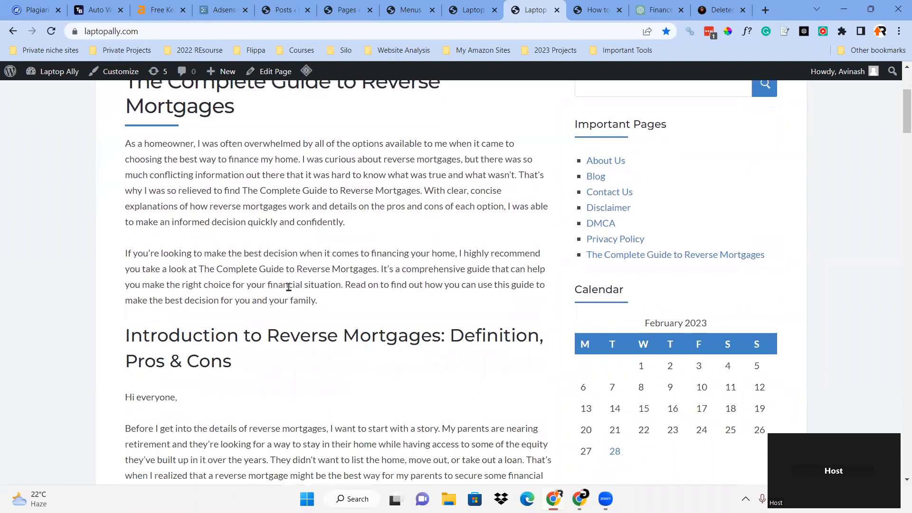
scroll(259, 294, up, 4)
scroll(251, 298, down, 3)
scroll(224, 309, up, 1)
Highlight part of the guide's opening paragraph and its title to examine them, and clear the selection.
drag(236, 212, 425, 280)
scroll(292, 143, up, 2)
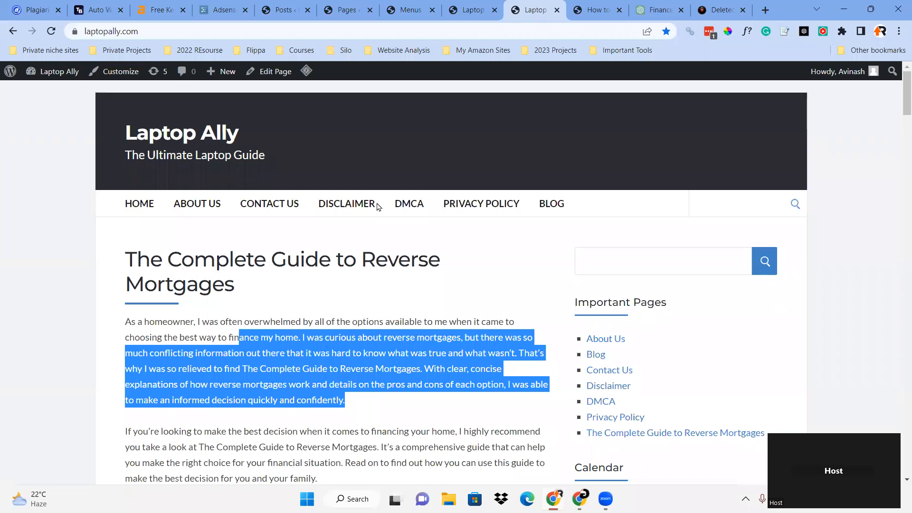
click(357, 262)
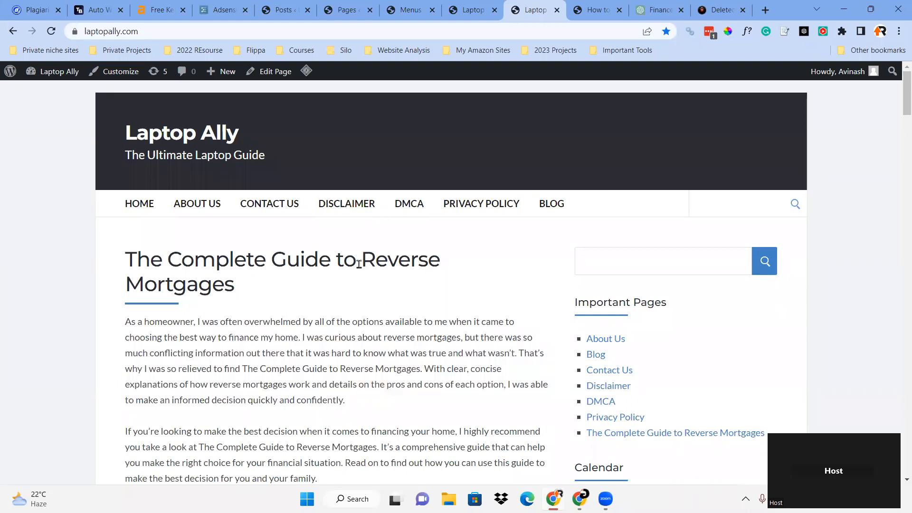
drag(122, 259, 248, 286)
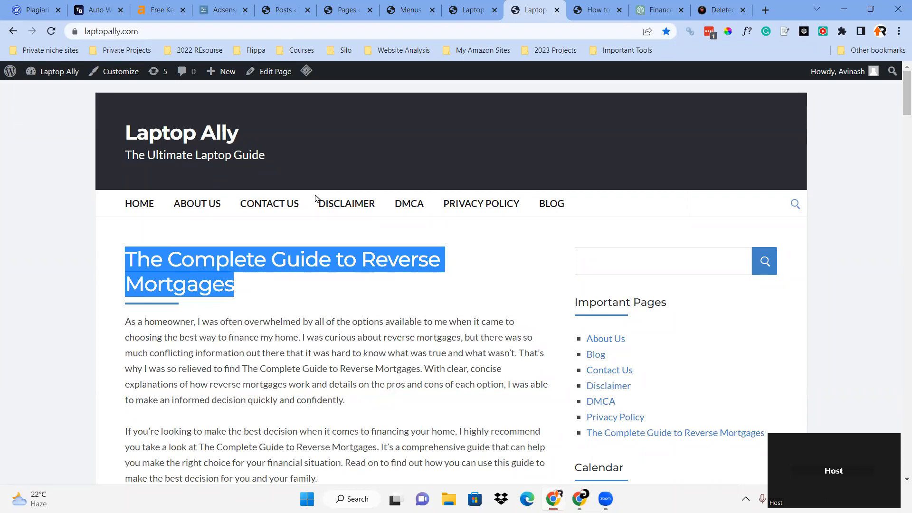
scroll(312, 201, down, 3)
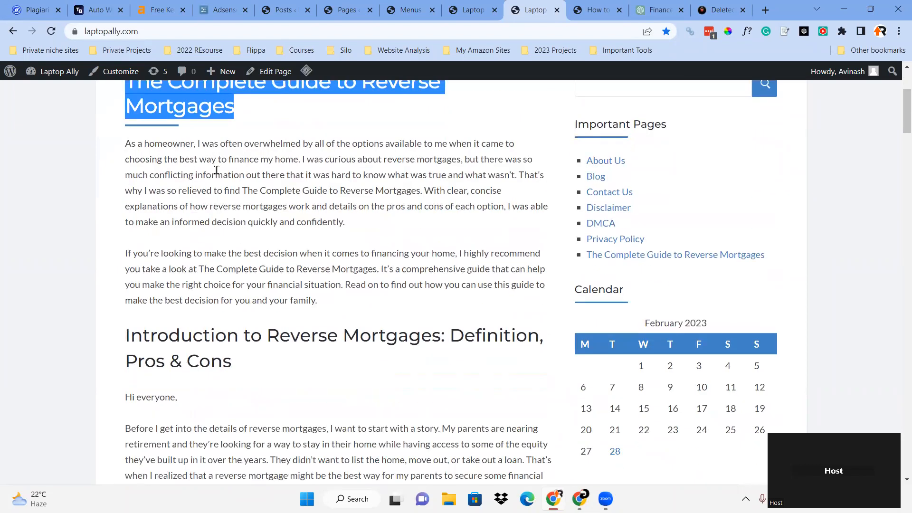
scroll(292, 219, down, 4)
scroll(316, 263, up, 7)
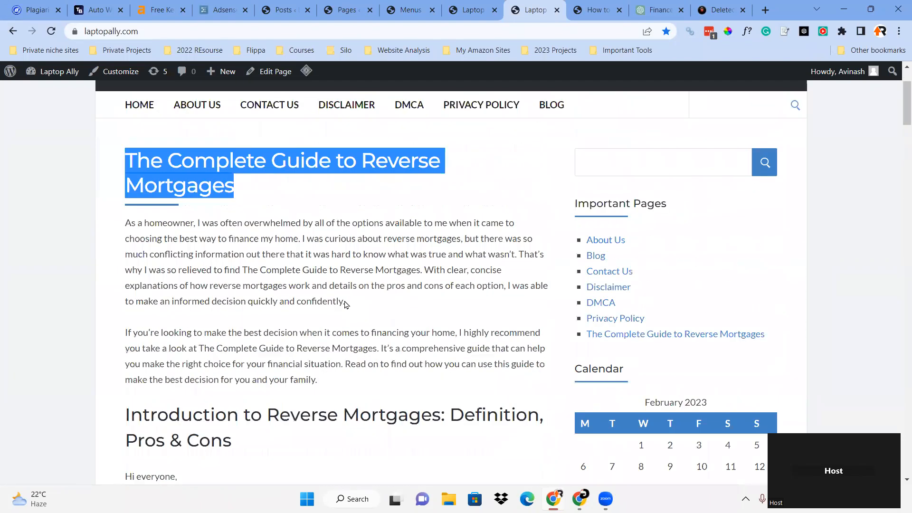
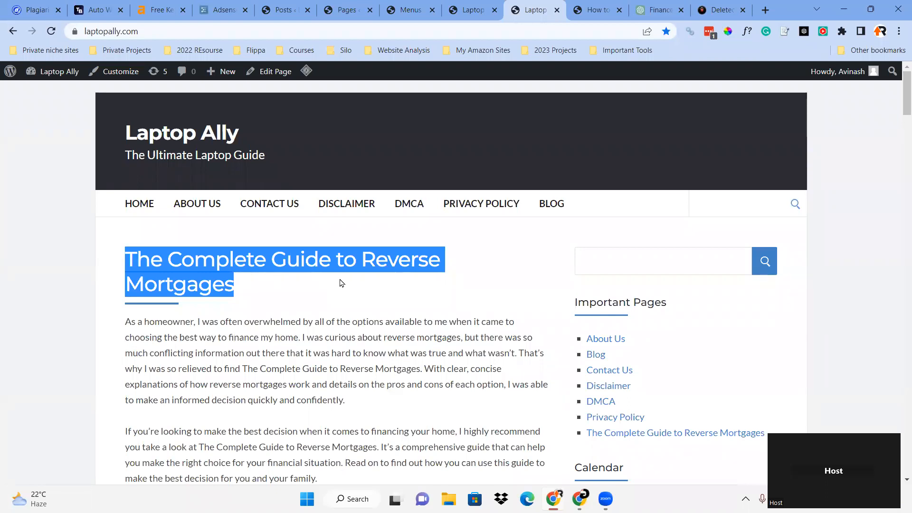
click(309, 282)
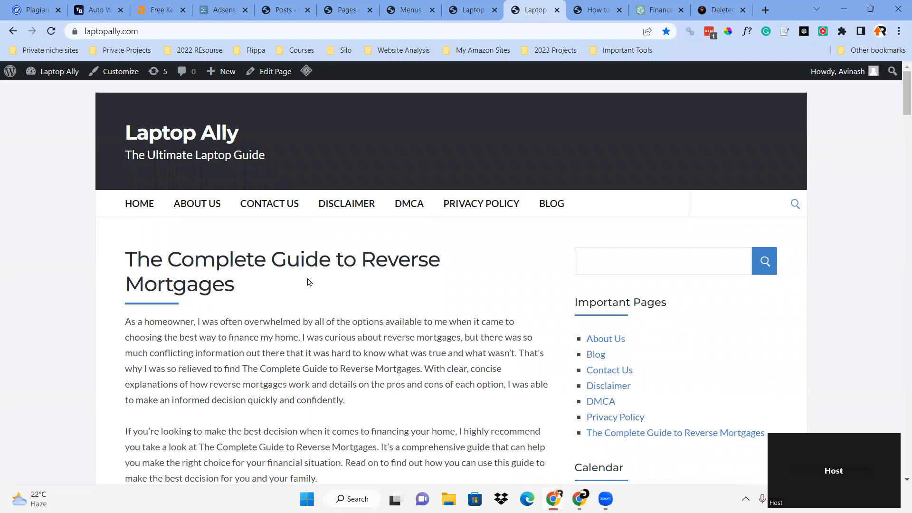
Examine the guide down to the reverse mortgage alternatives section, and view the home page's header, menu and sidebar.
scroll(385, 309, down, 8)
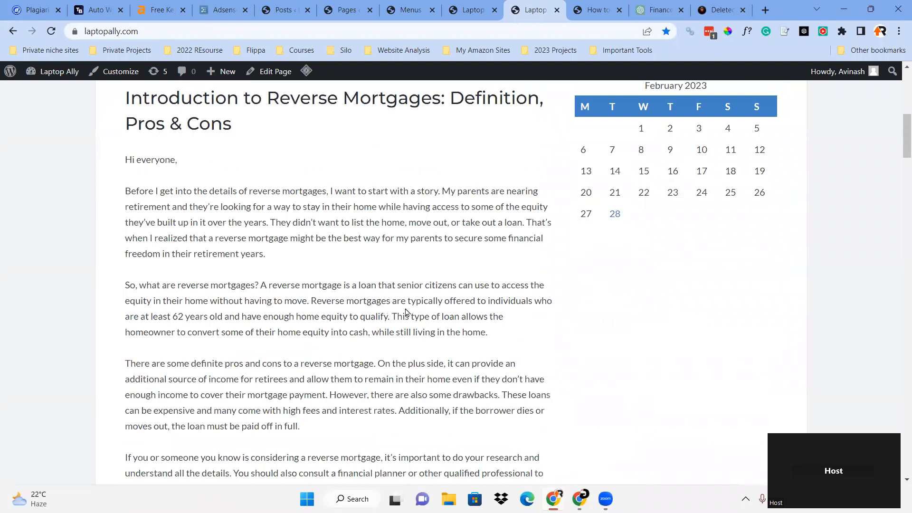
scroll(406, 312, down, 20)
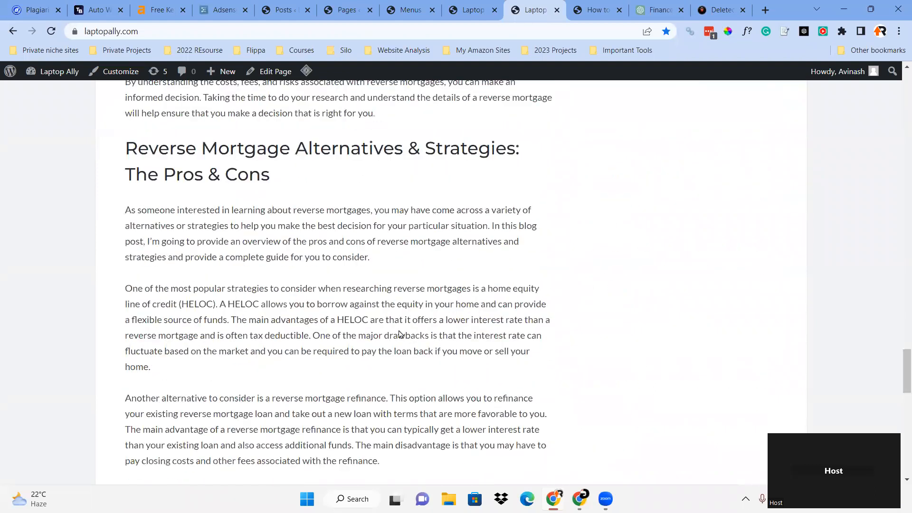
scroll(704, 356, up, 20)
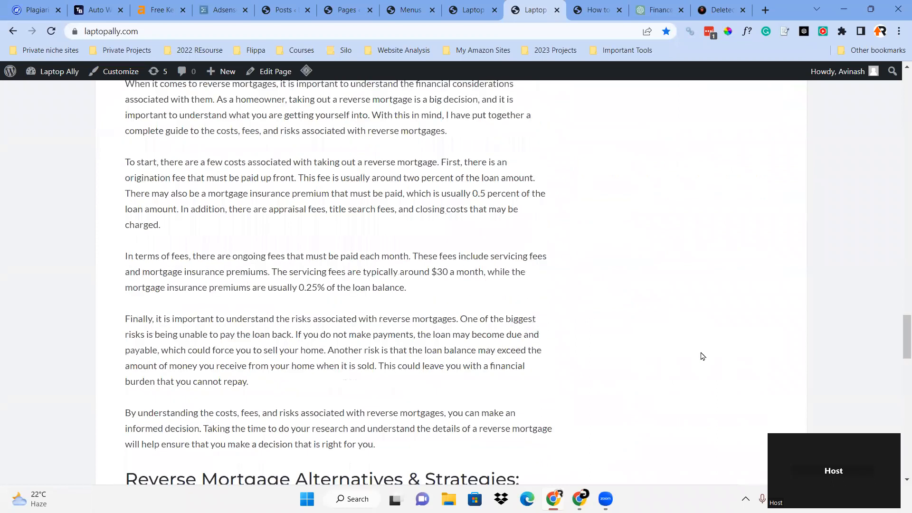
scroll(702, 339, up, 10)
scroll(509, 203, up, 6)
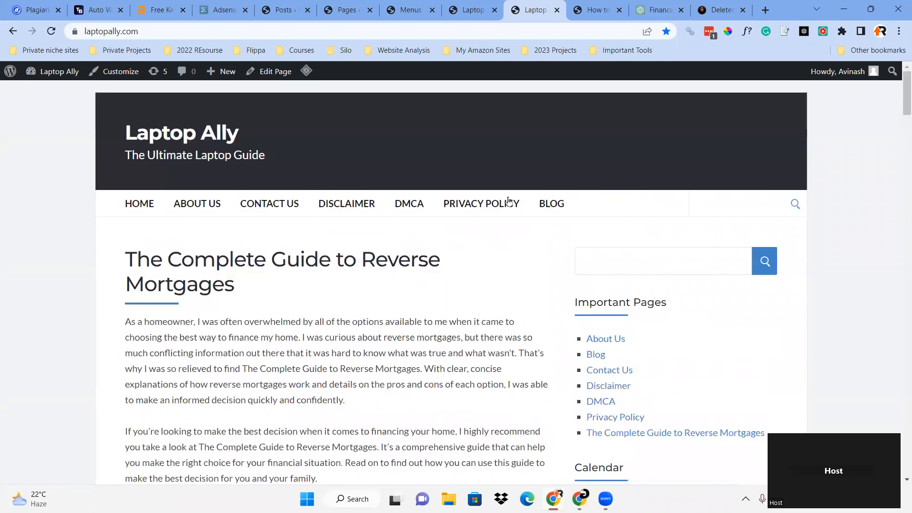
scroll(563, 250, down, 4)
scroll(523, 274, up, 5)
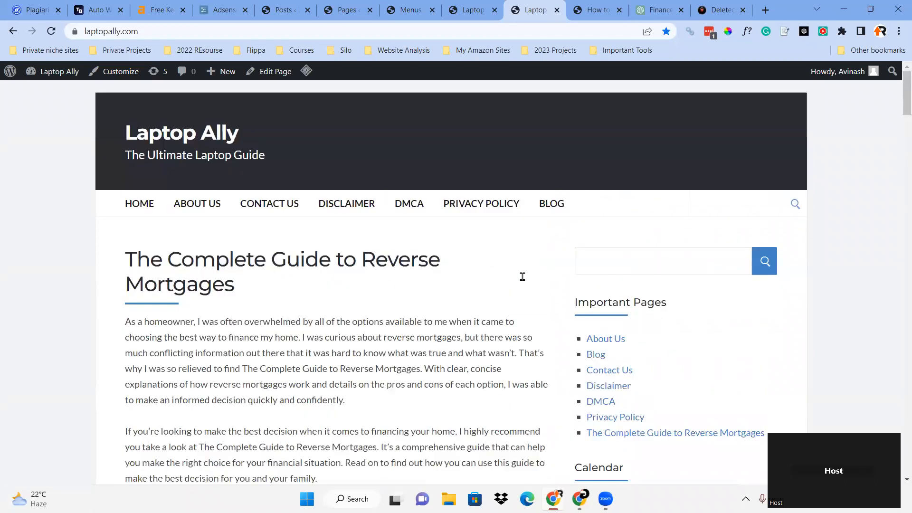
scroll(520, 272, down, 3)
scroll(653, 324, up, 2)
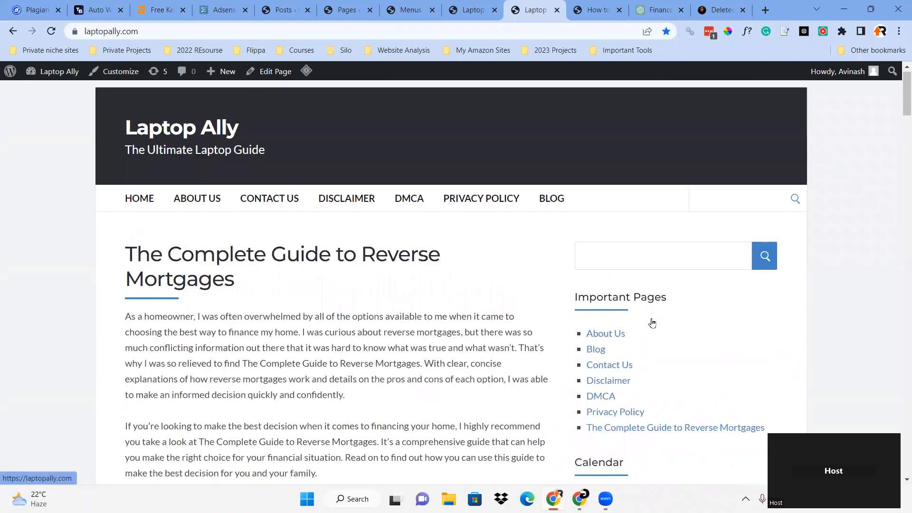
scroll(617, 304, down, 3)
scroll(625, 331, up, 3)
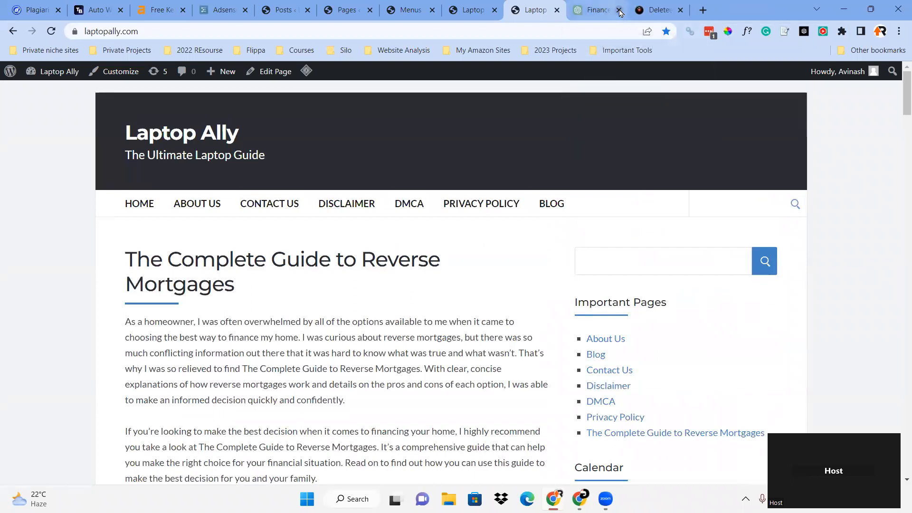
Close the How to, Finance, deleted domains, duplicate Laptop Ally, Menus, Pages and Posts browser tabs.
click(620, 11)
click(620, 10)
click(621, 11)
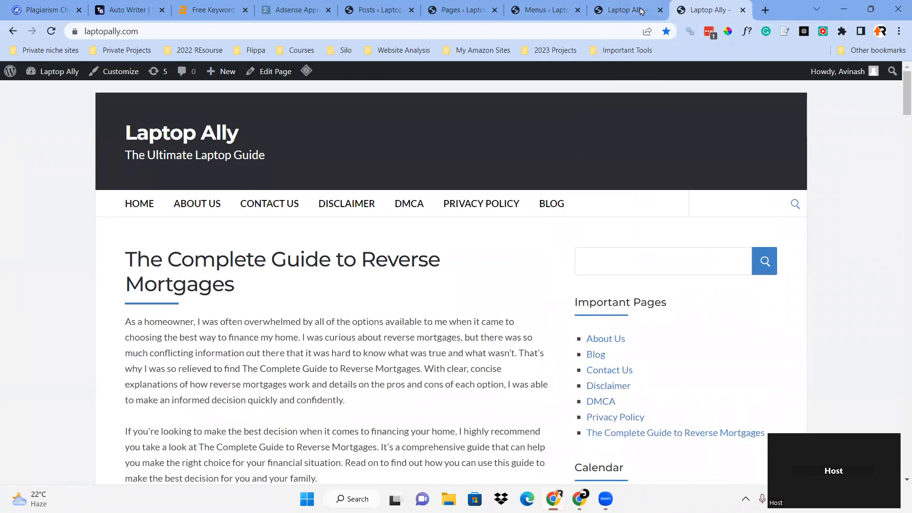
click(660, 10)
click(576, 10)
click(494, 10)
click(411, 10)
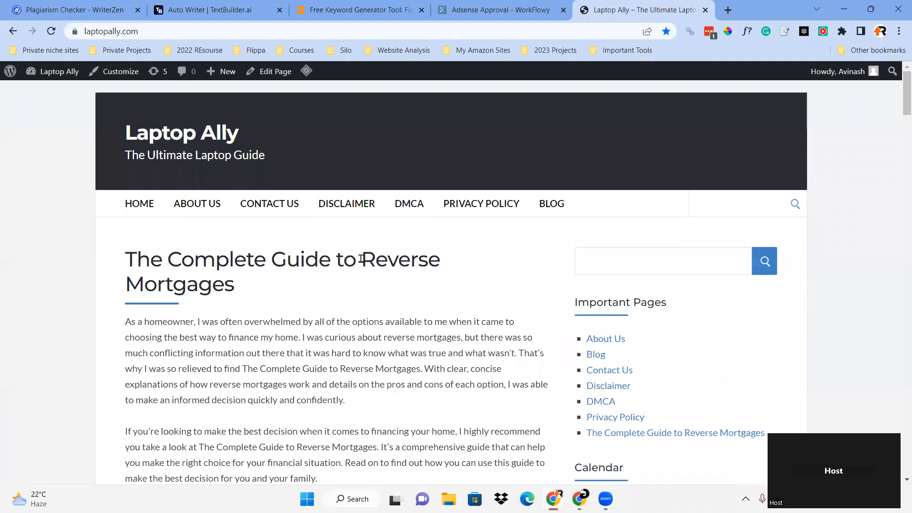
View the Ahrefs Free Keyword Generator, and return to the Laptop Ally home page to view its guide and calendar.
click(397, 5)
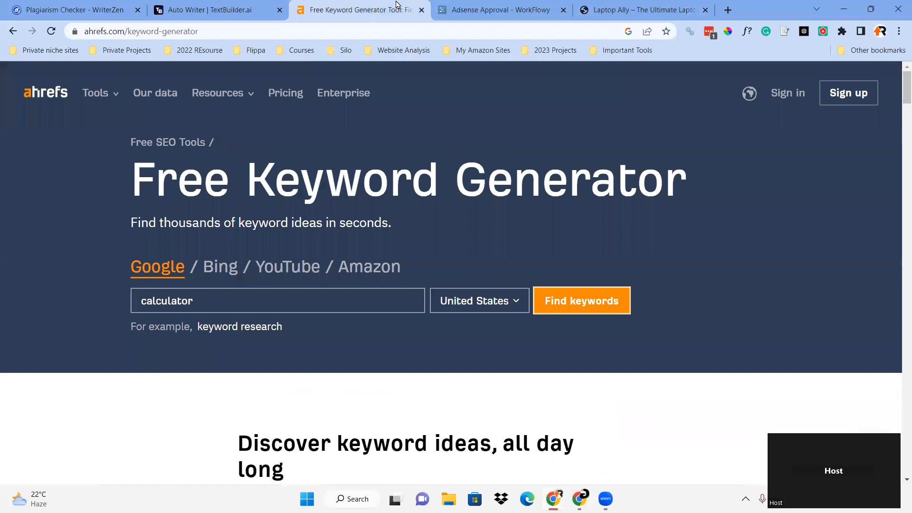
click(650, 6)
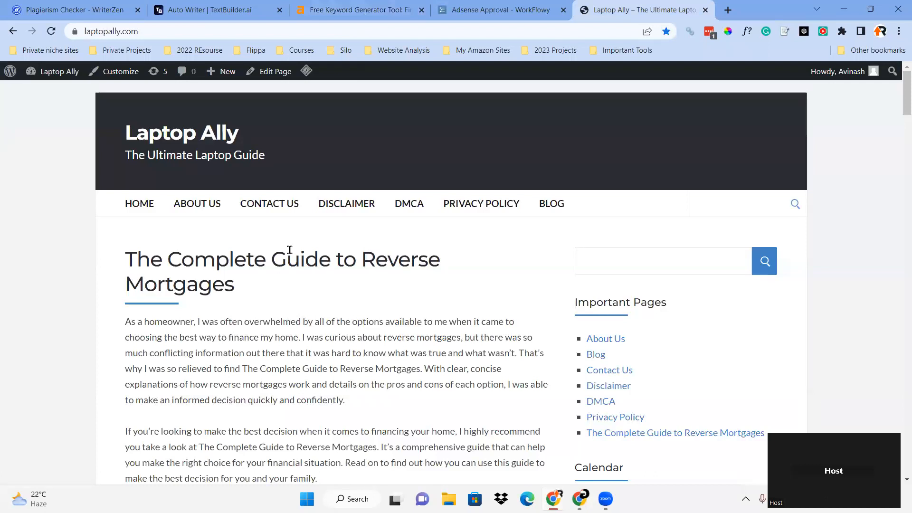
scroll(464, 338, down, 5)
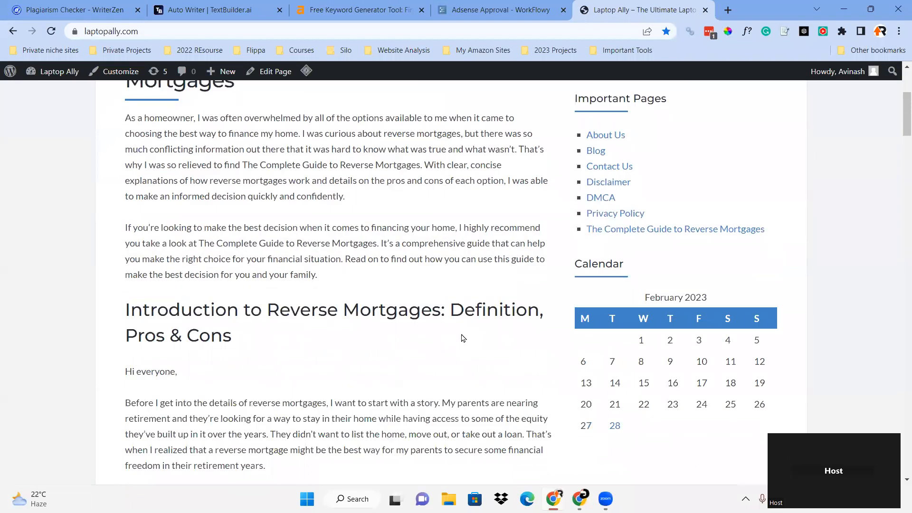
Examine the home page's header and the guide's introduction, highlight its two opening paragraphs, and clear the selection.
scroll(463, 338, up, 5)
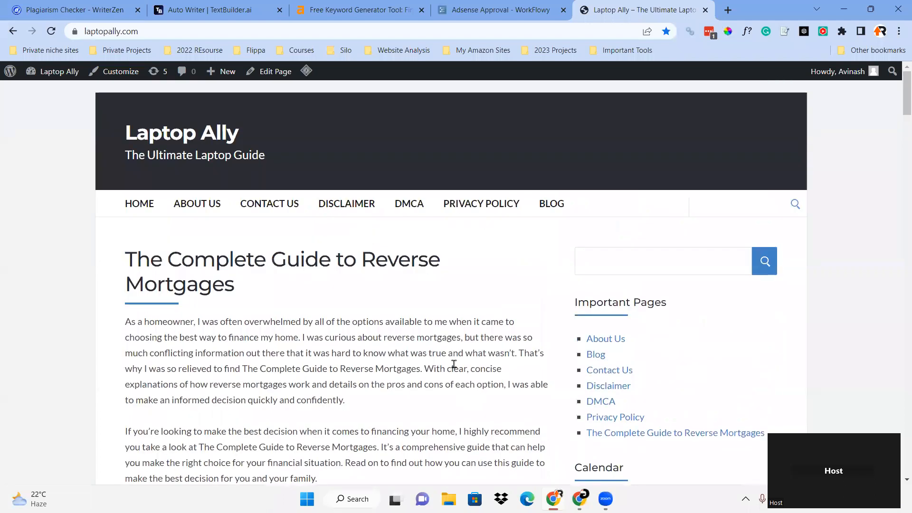
scroll(453, 355, down, 1)
scroll(453, 355, up, 1)
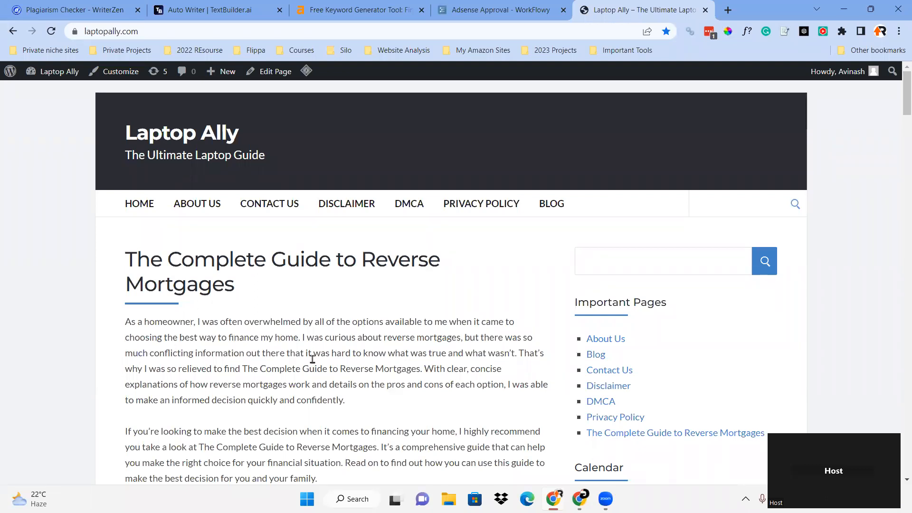
scroll(310, 360, down, 2)
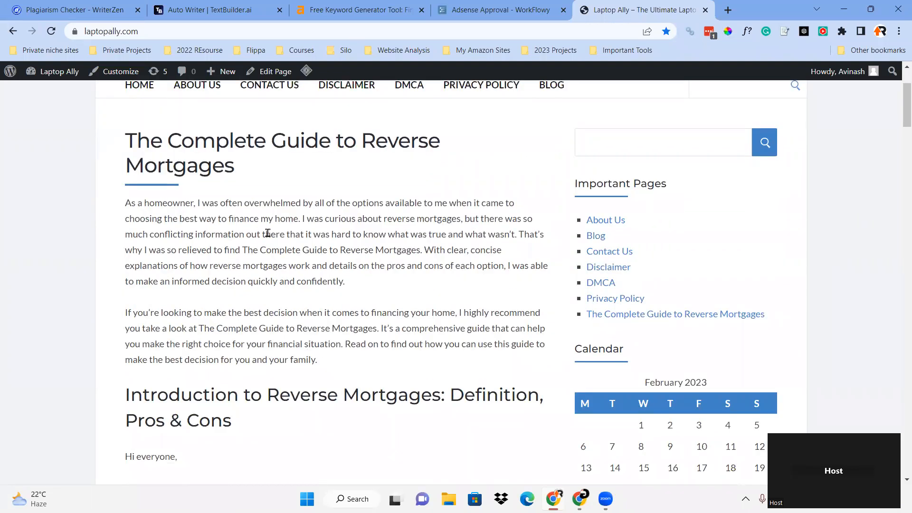
scroll(269, 233, down, 1)
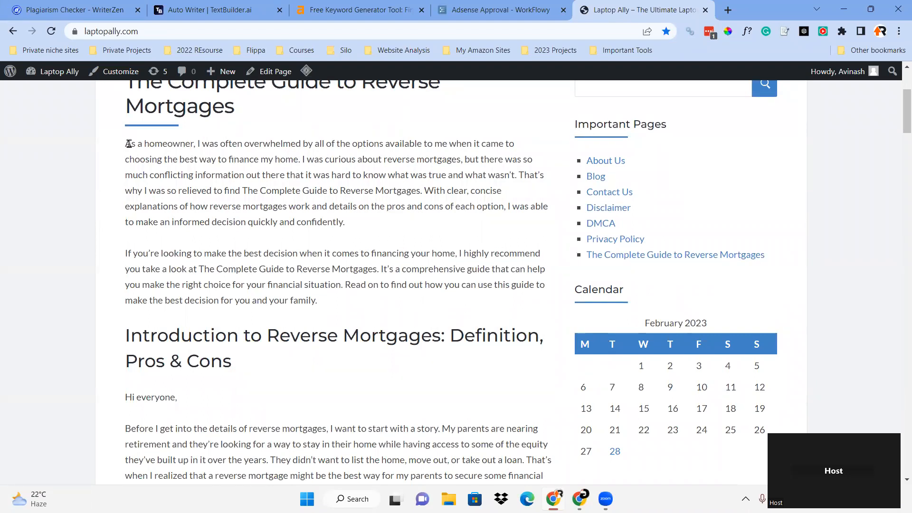
drag(126, 143, 339, 300)
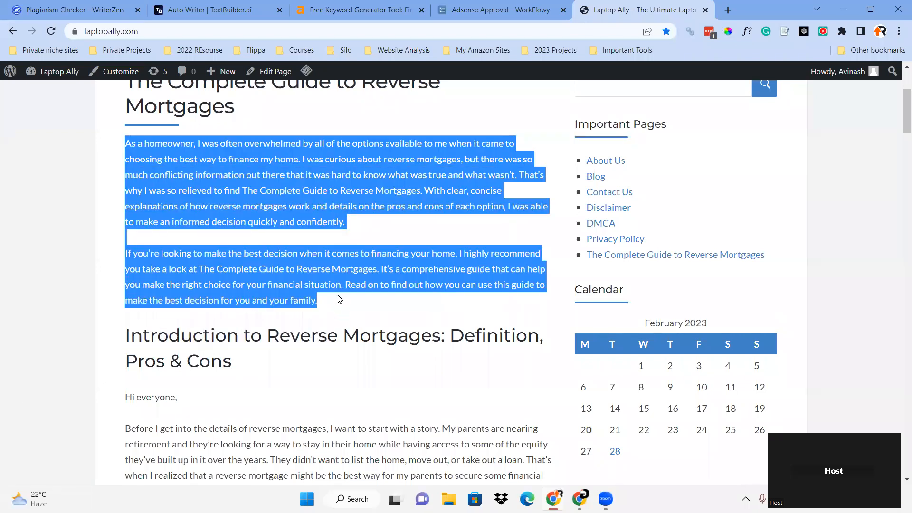
click(318, 254)
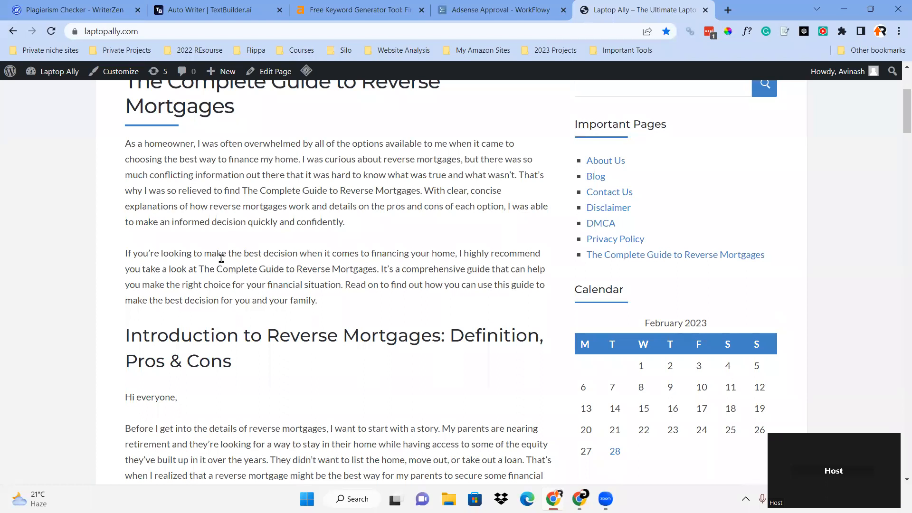
Examine the guide's sections on financial considerations and types of reverse mortgages, and return to the beginning of the home page.
drag(132, 144, 281, 268)
scroll(278, 273, down, 20)
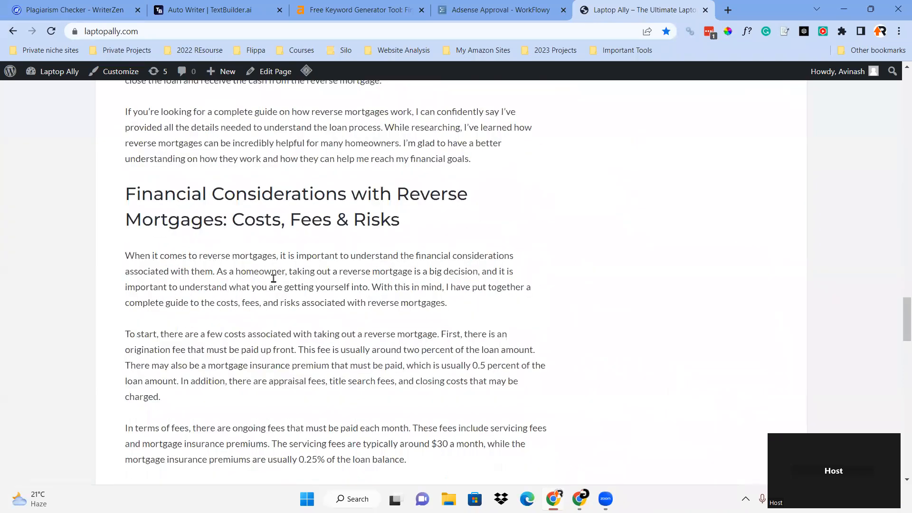
scroll(281, 285, down, 20)
scroll(285, 287, up, 20)
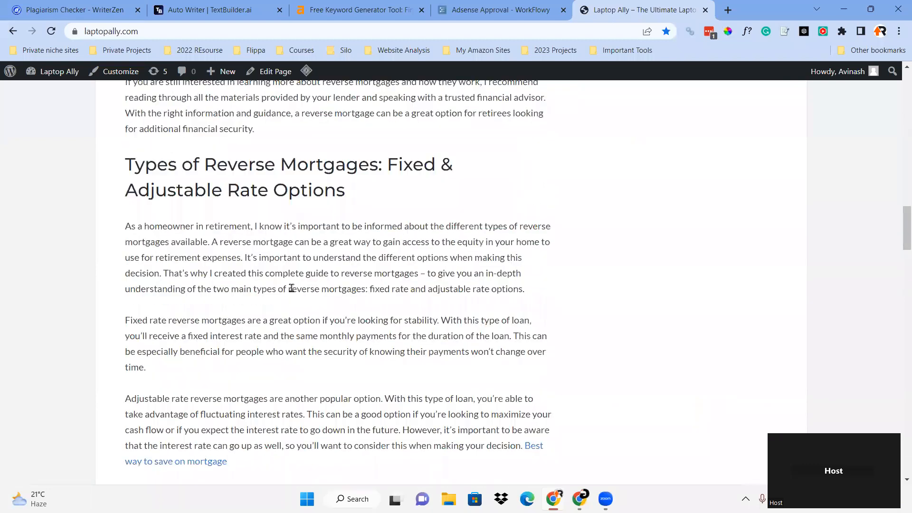
scroll(291, 288, up, 15)
click(366, 252)
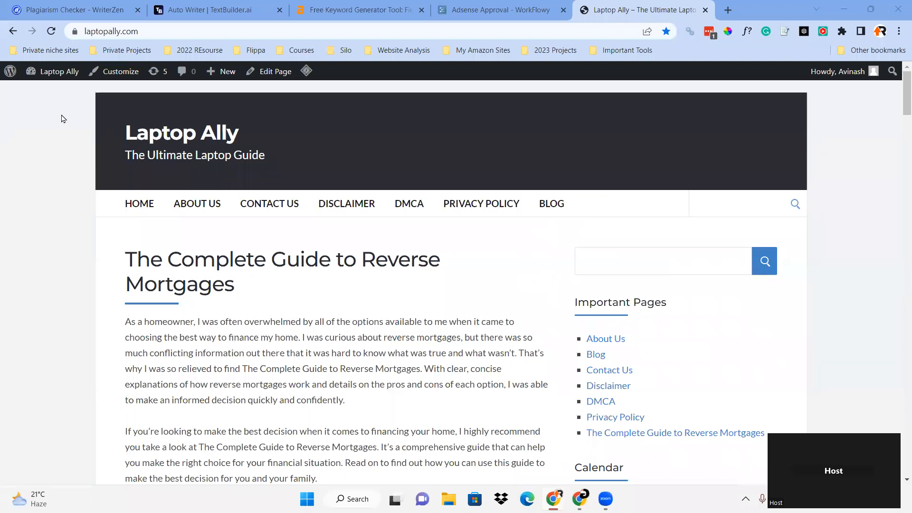
Go to the WordPress dashboard and open the list of all posts to view the "How to Save Thousands on Your Mortgage" entry.
mouse_move(38, 77)
click(41, 93)
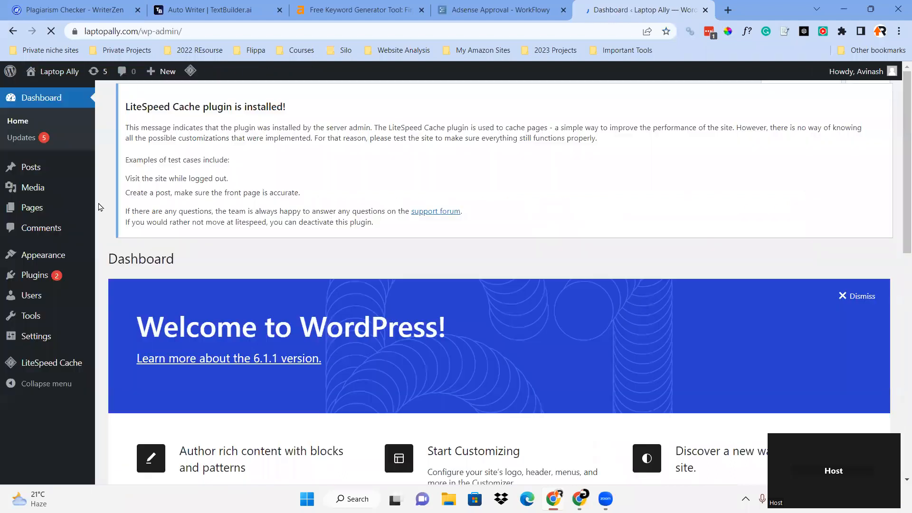
mouse_move(31, 167)
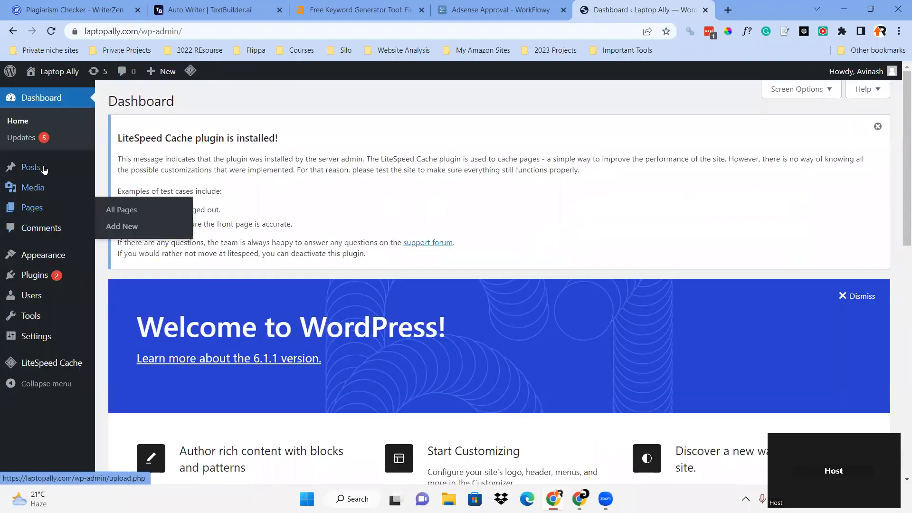
click(131, 170)
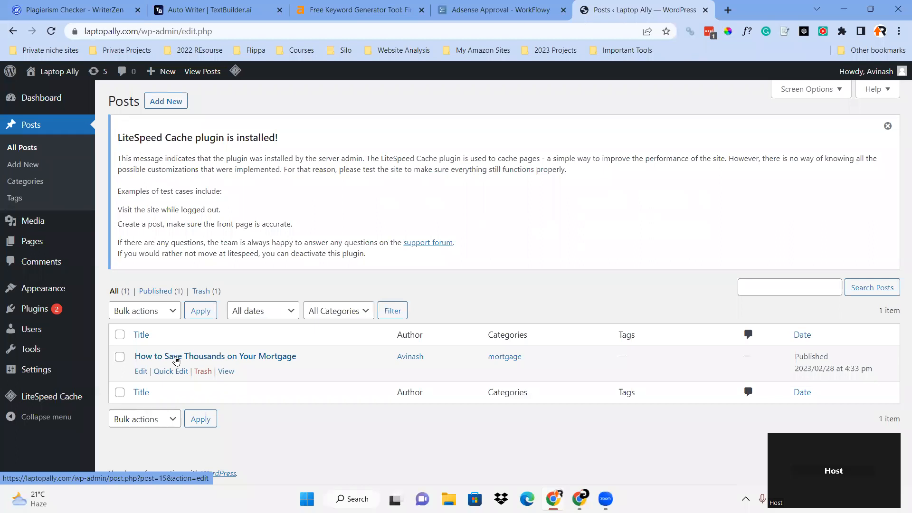
click(175, 360)
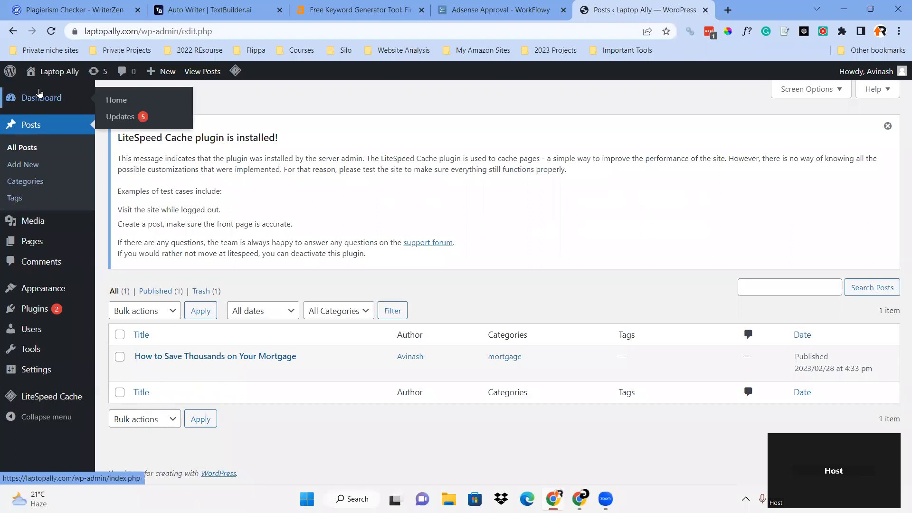